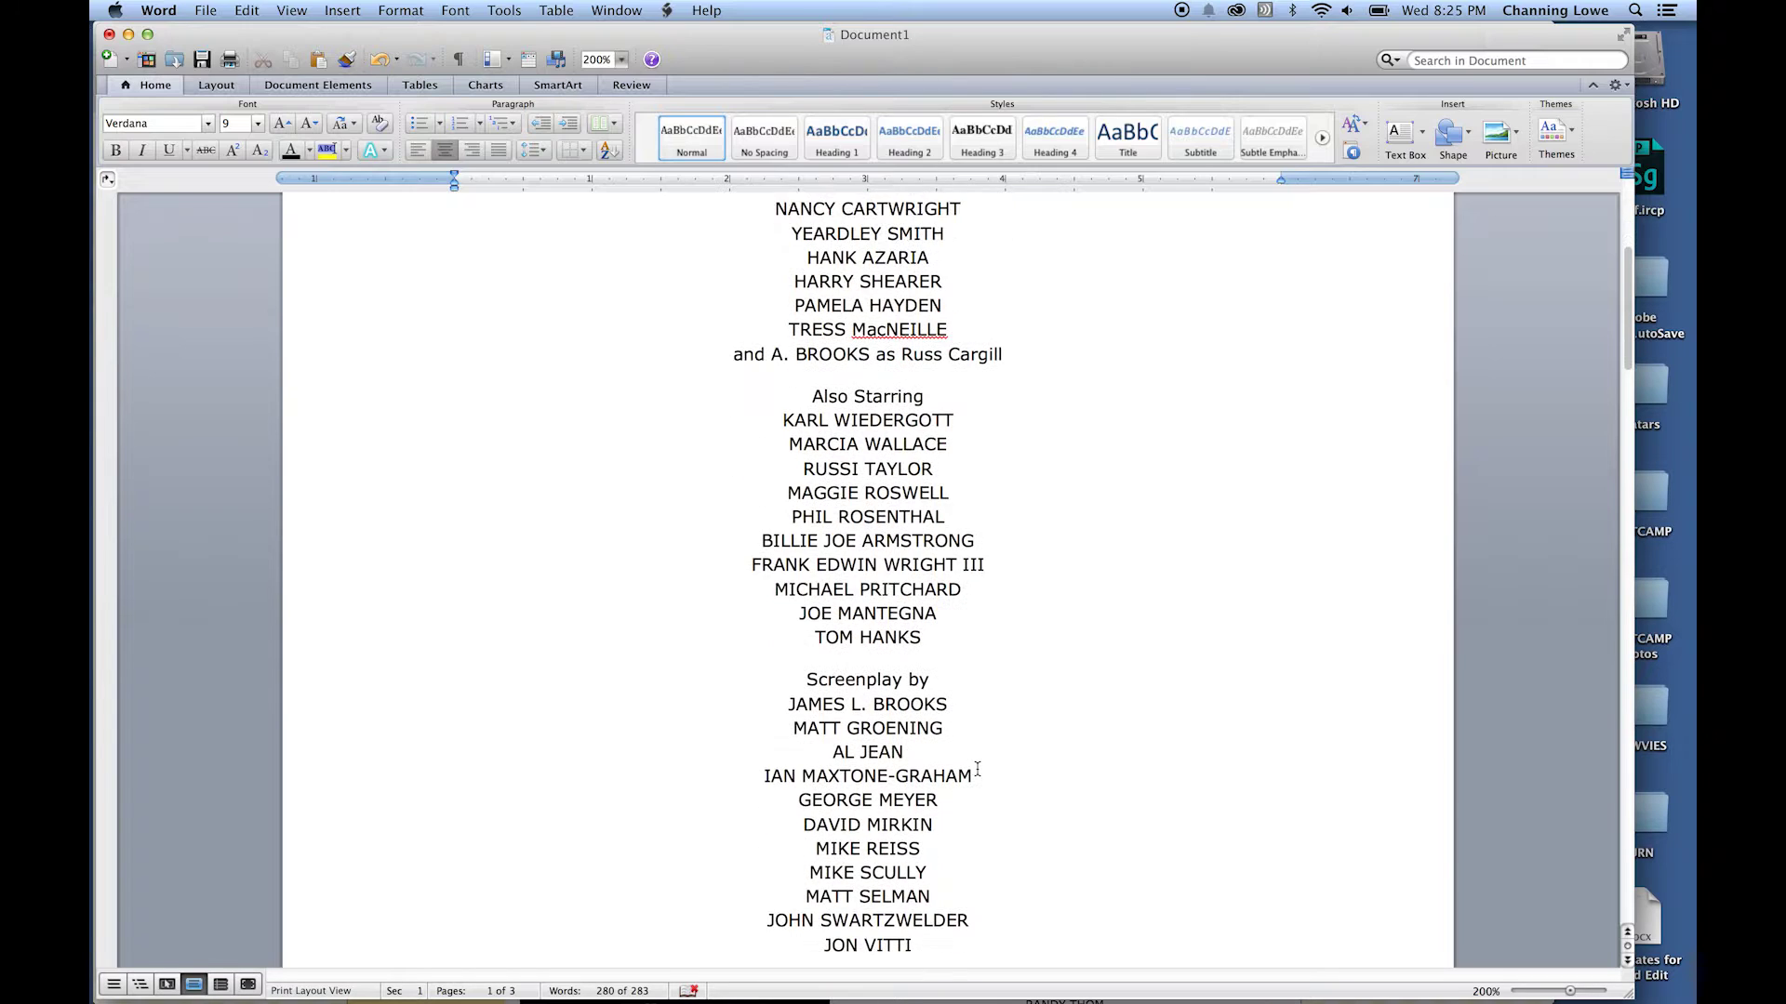
Look through the movie credits document from the cast list to its end and back to the producer credits.
scroll(977, 769, down, 6)
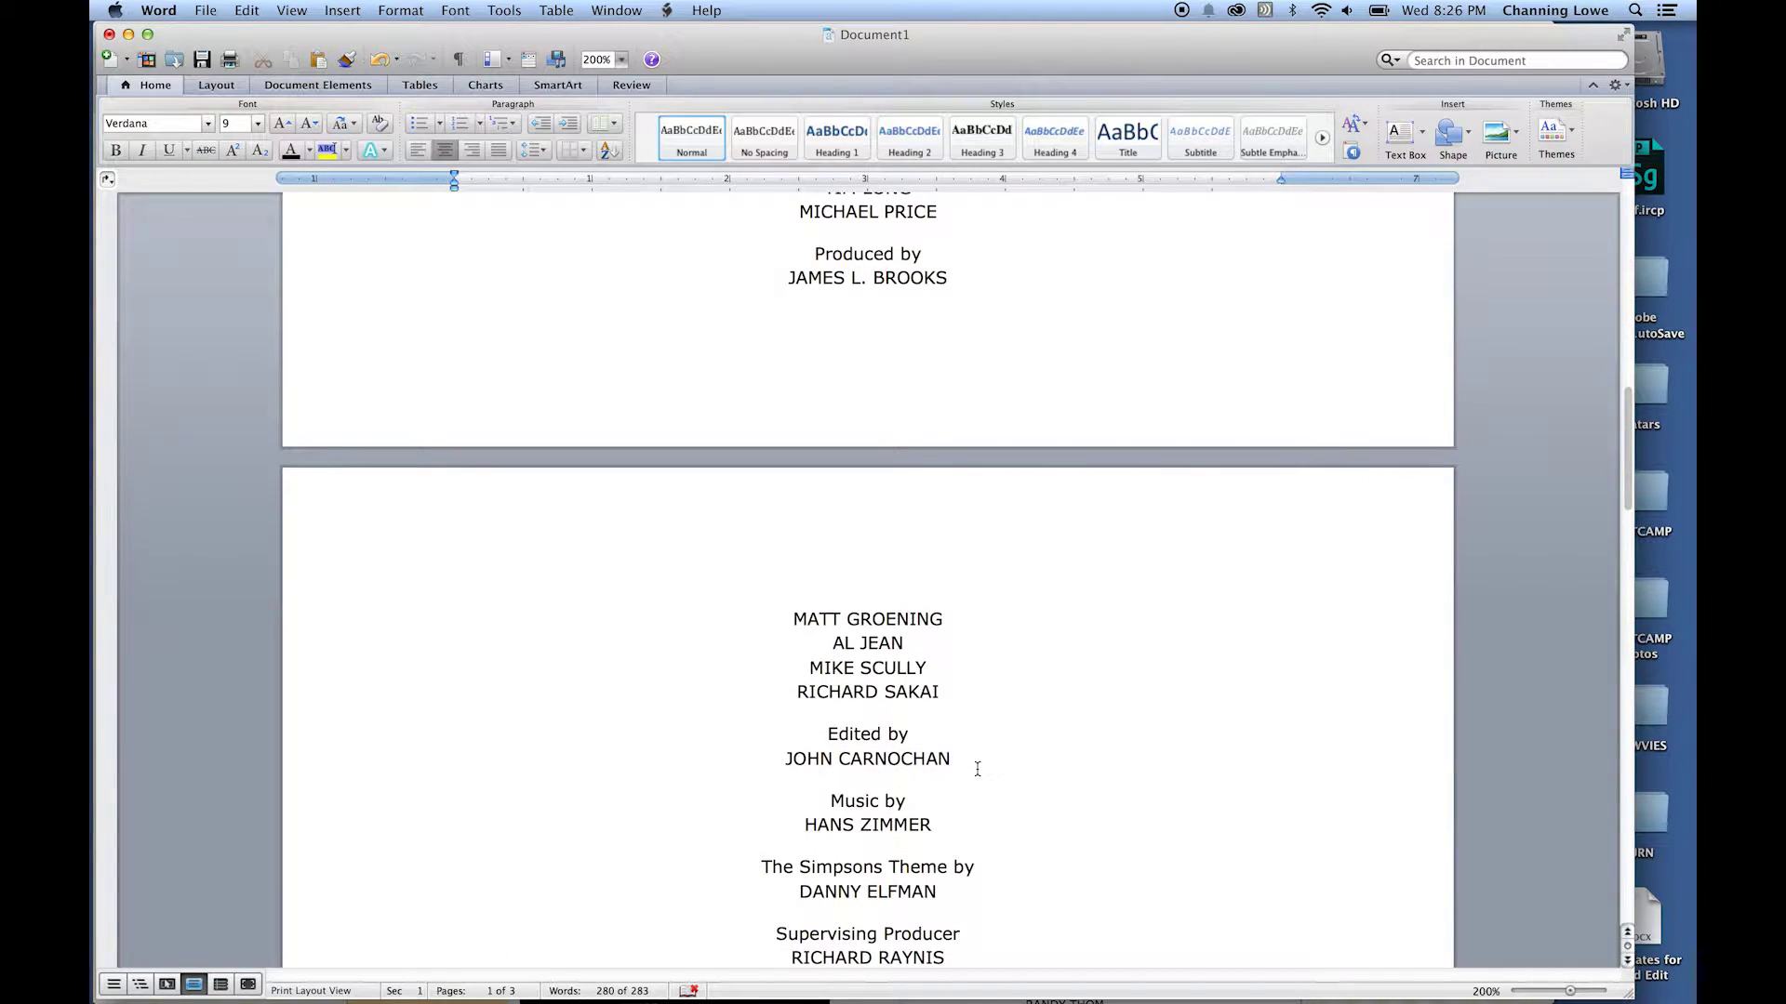
scroll(977, 769, down, 5)
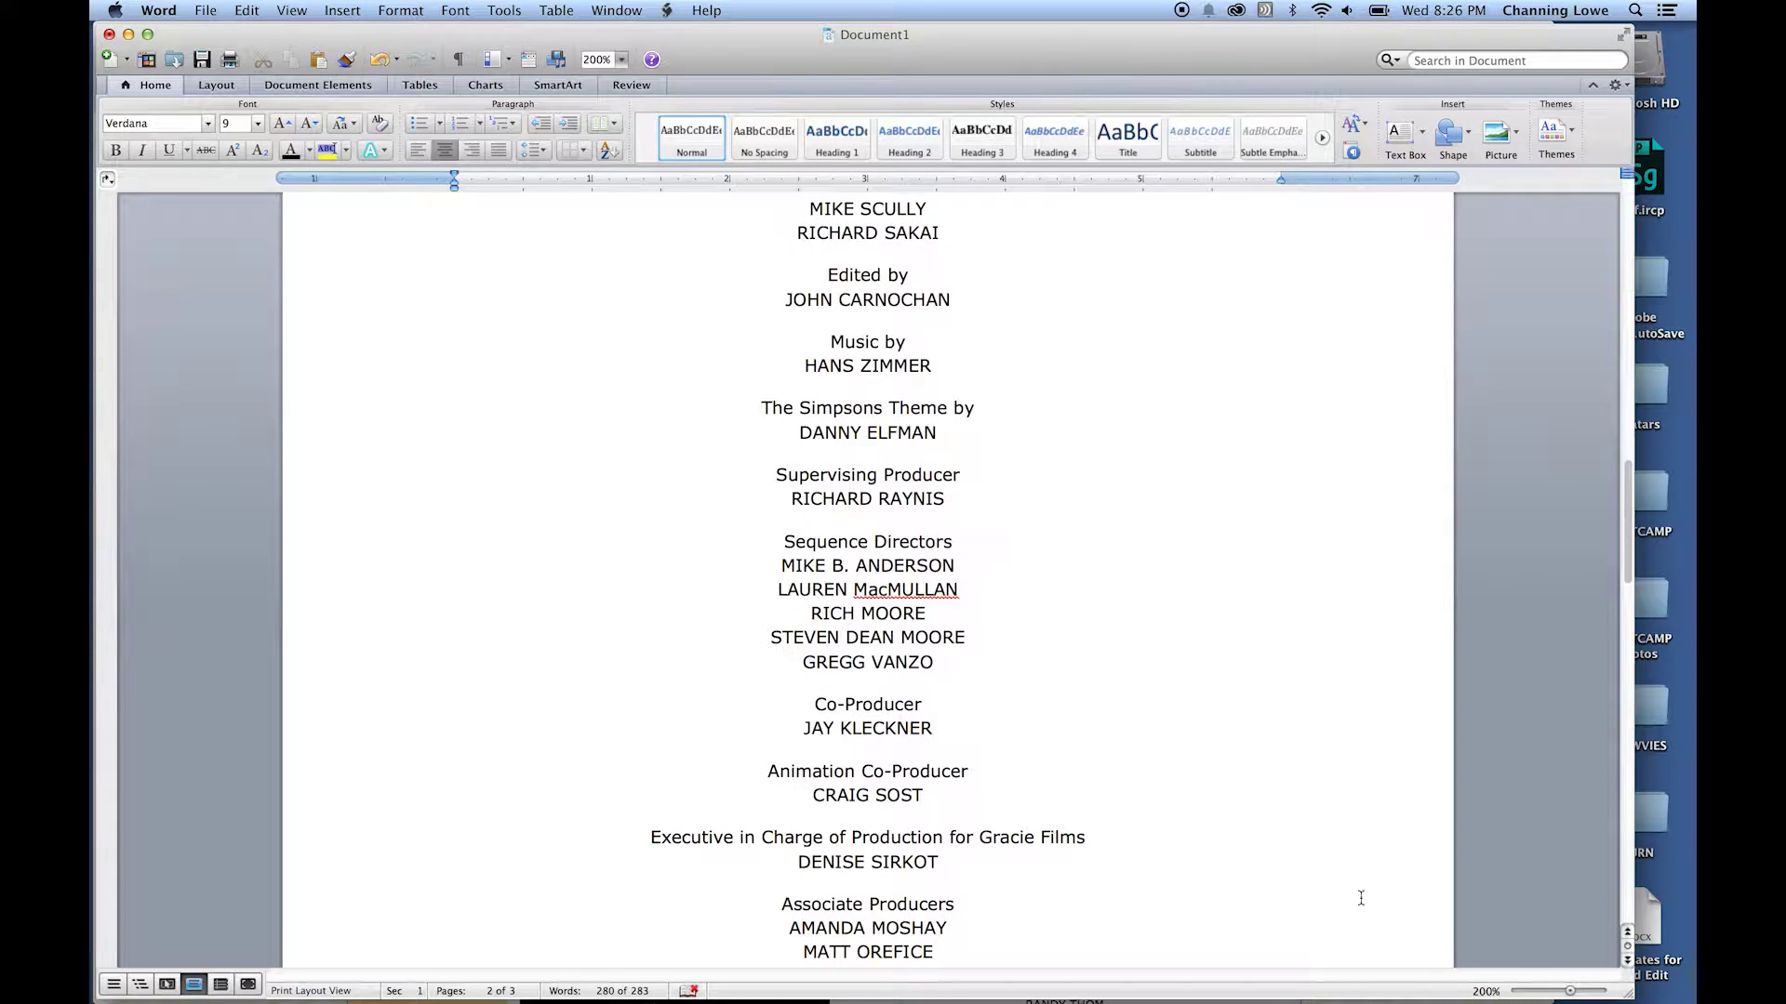
drag(1629, 995, 1672, 997)
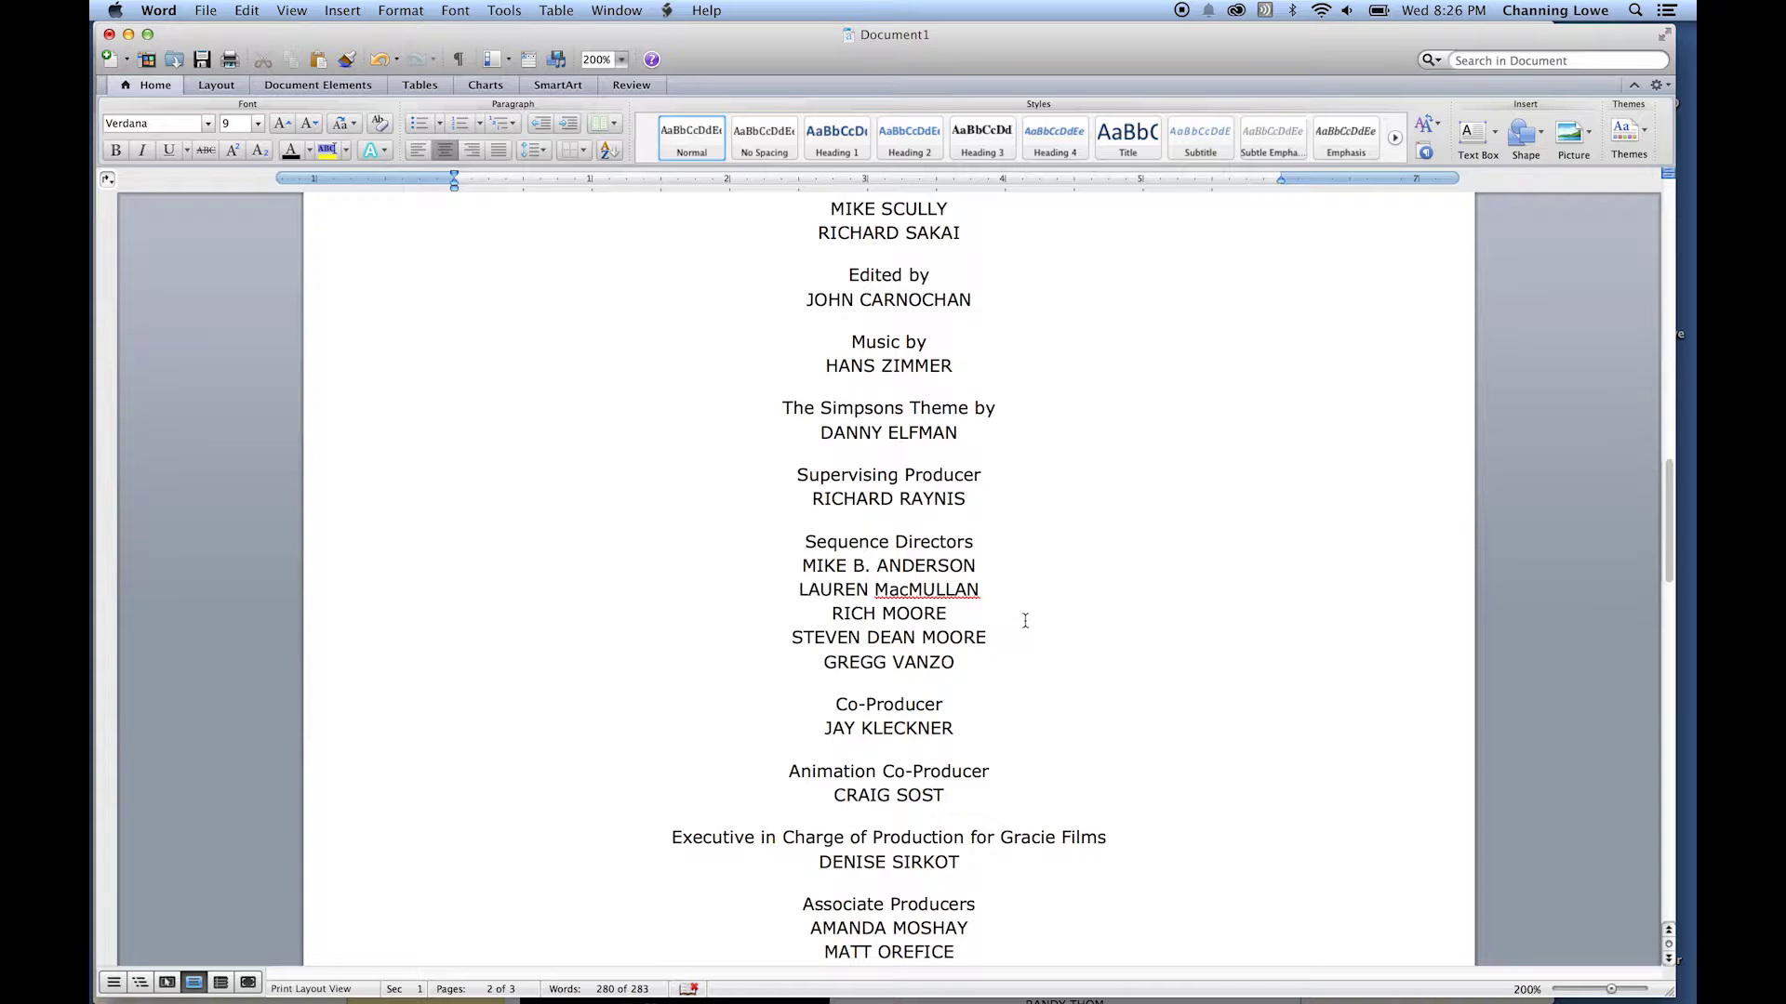
scroll(1025, 621, down, 20)
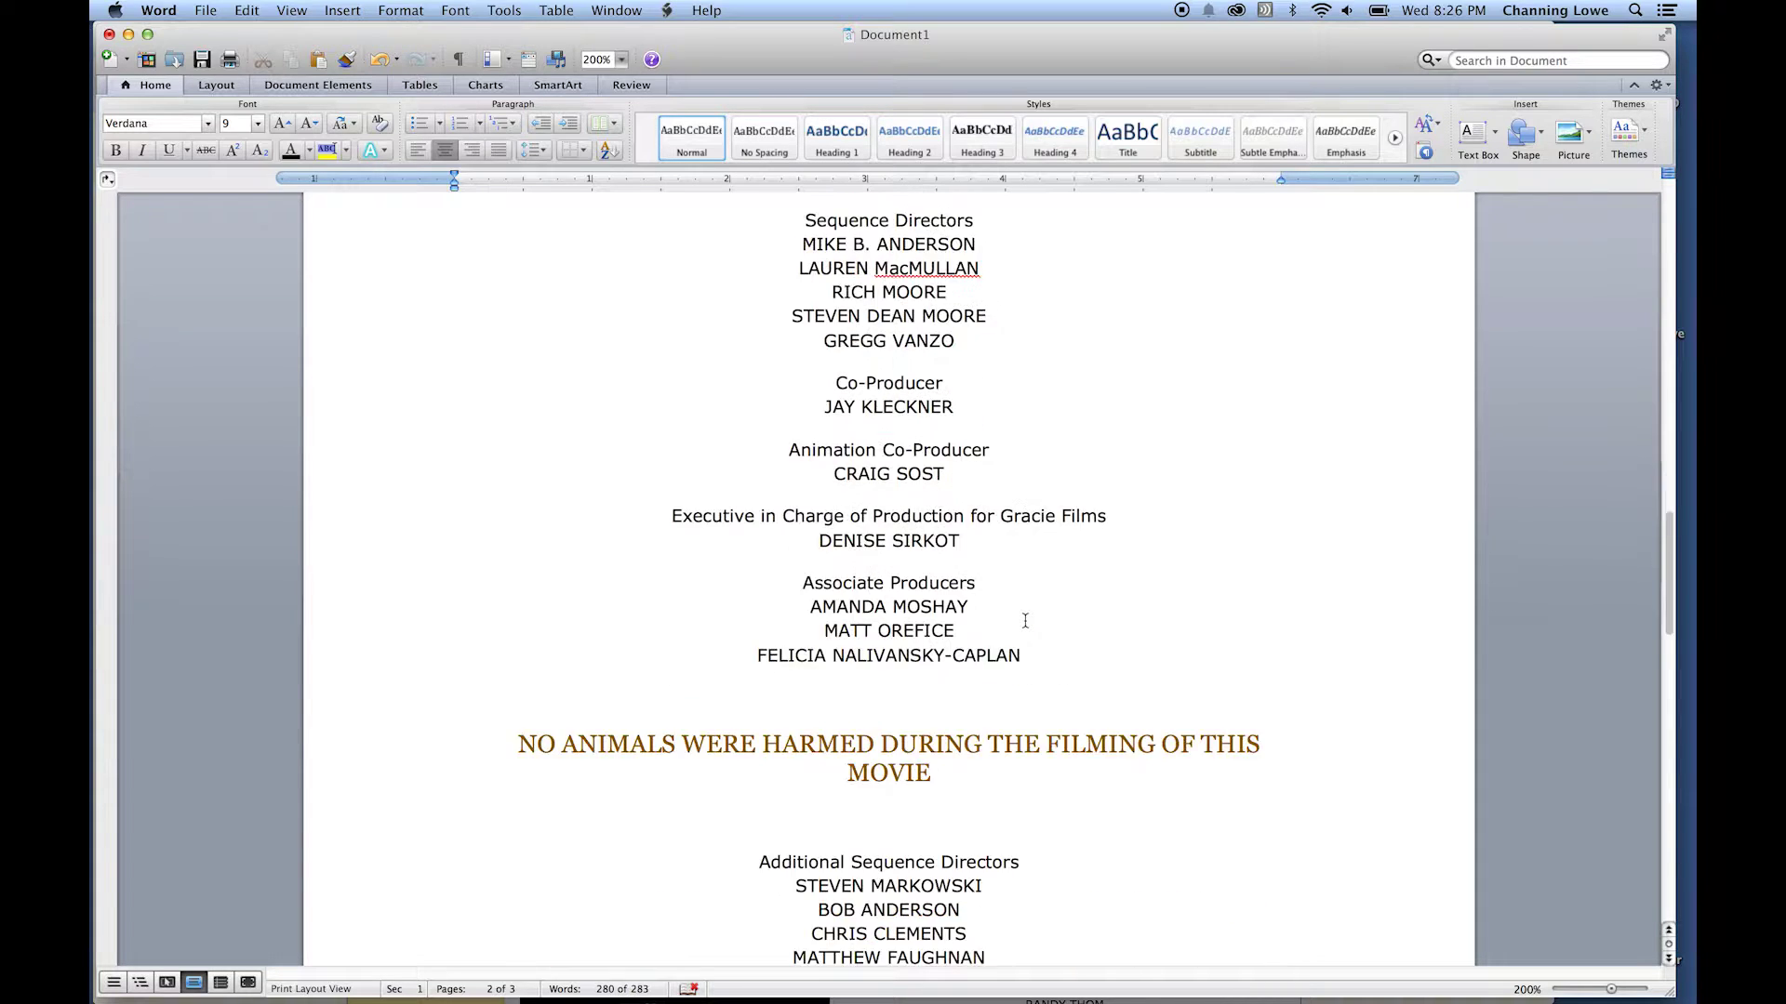
scroll(1025, 620, down, 6)
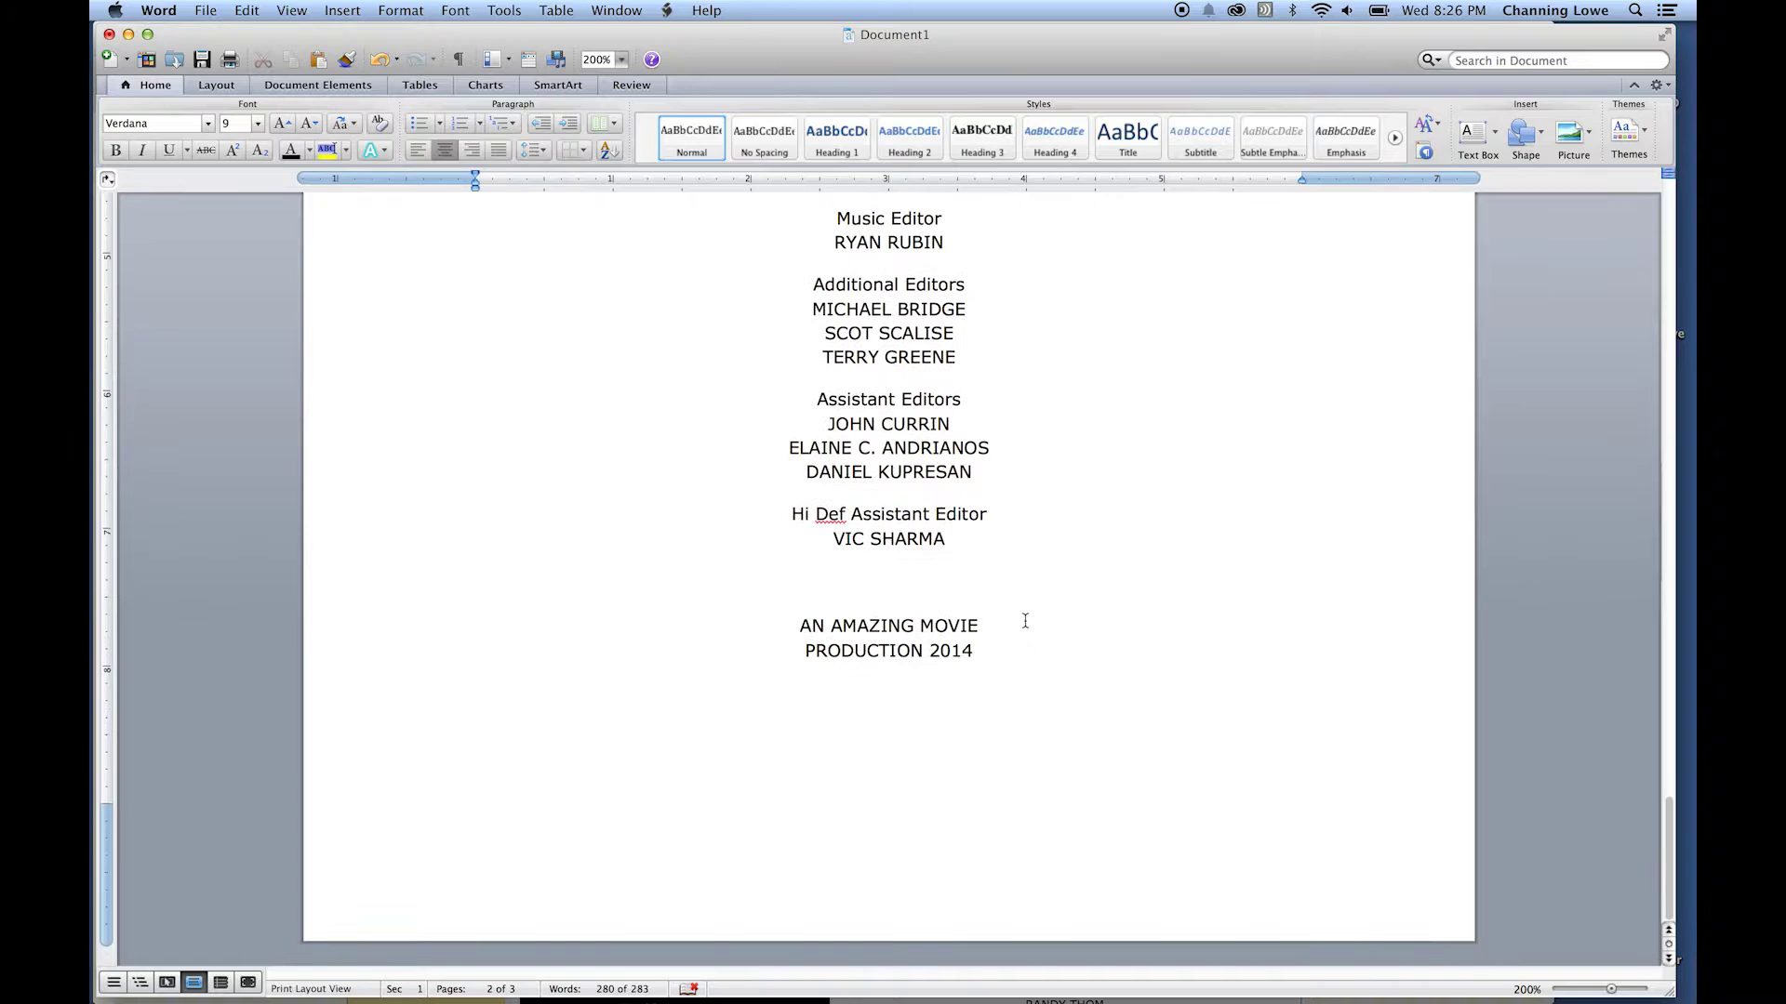
scroll(1025, 620, up, 20)
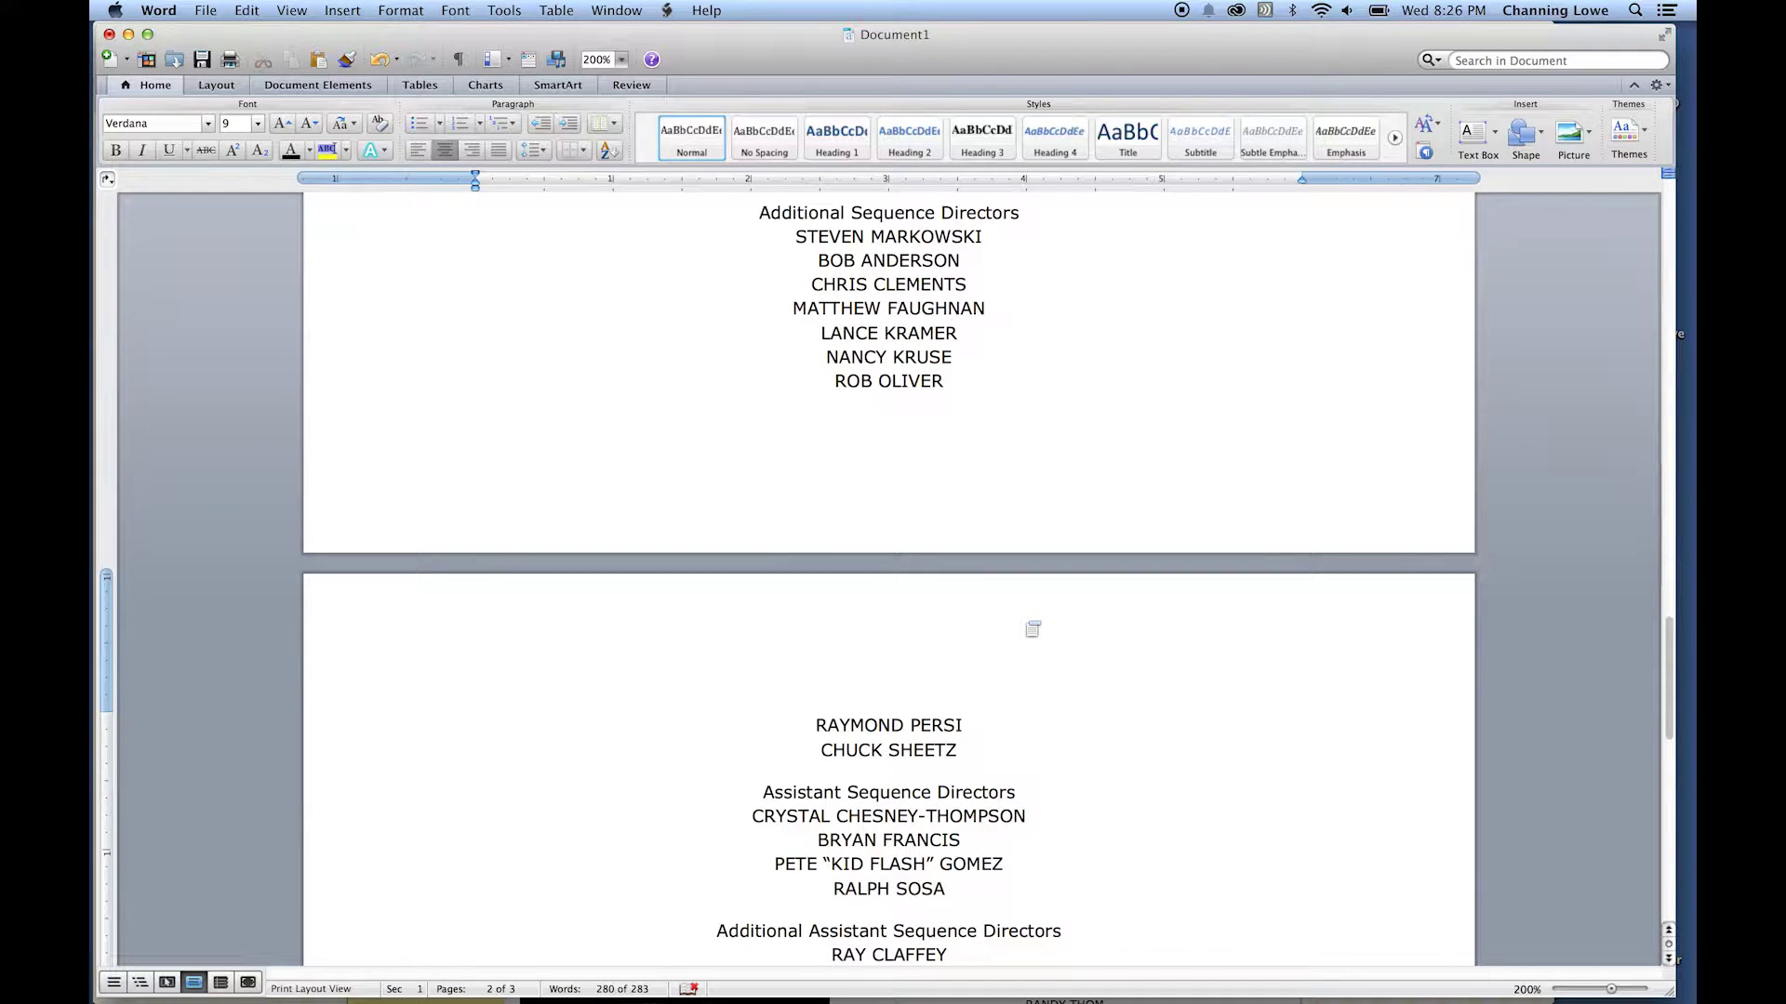
scroll(1025, 620, up, 15)
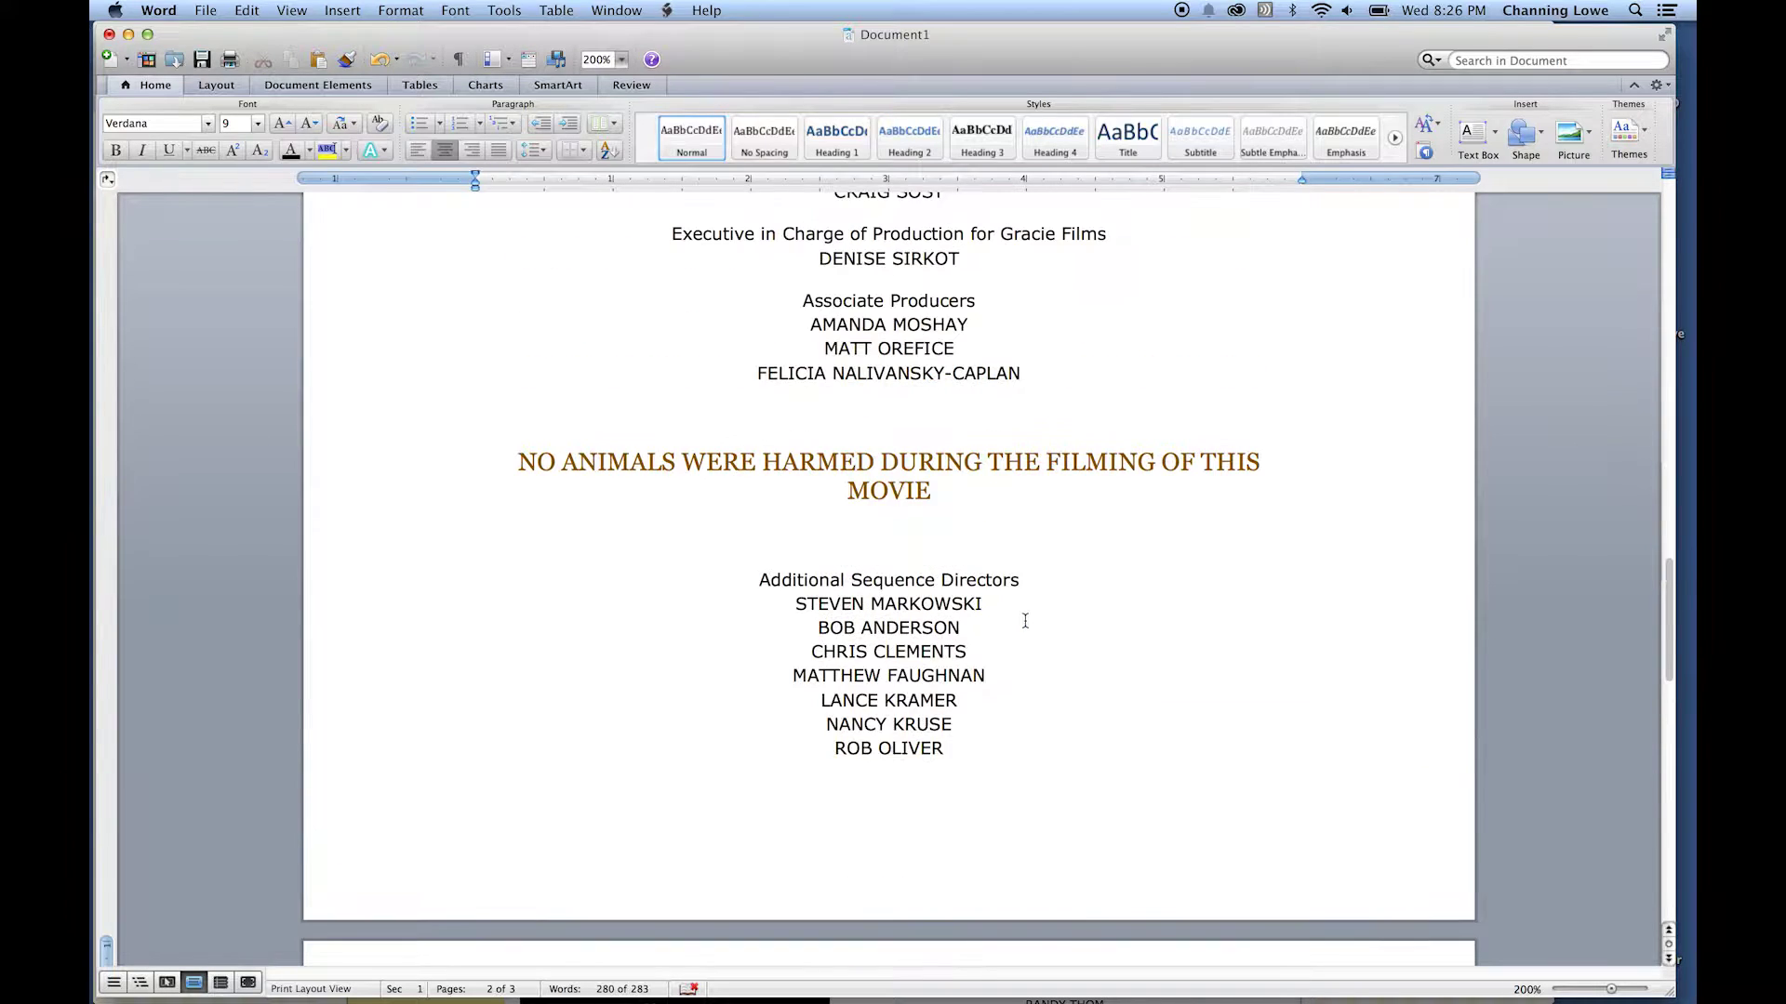
scroll(1025, 620, up, 5)
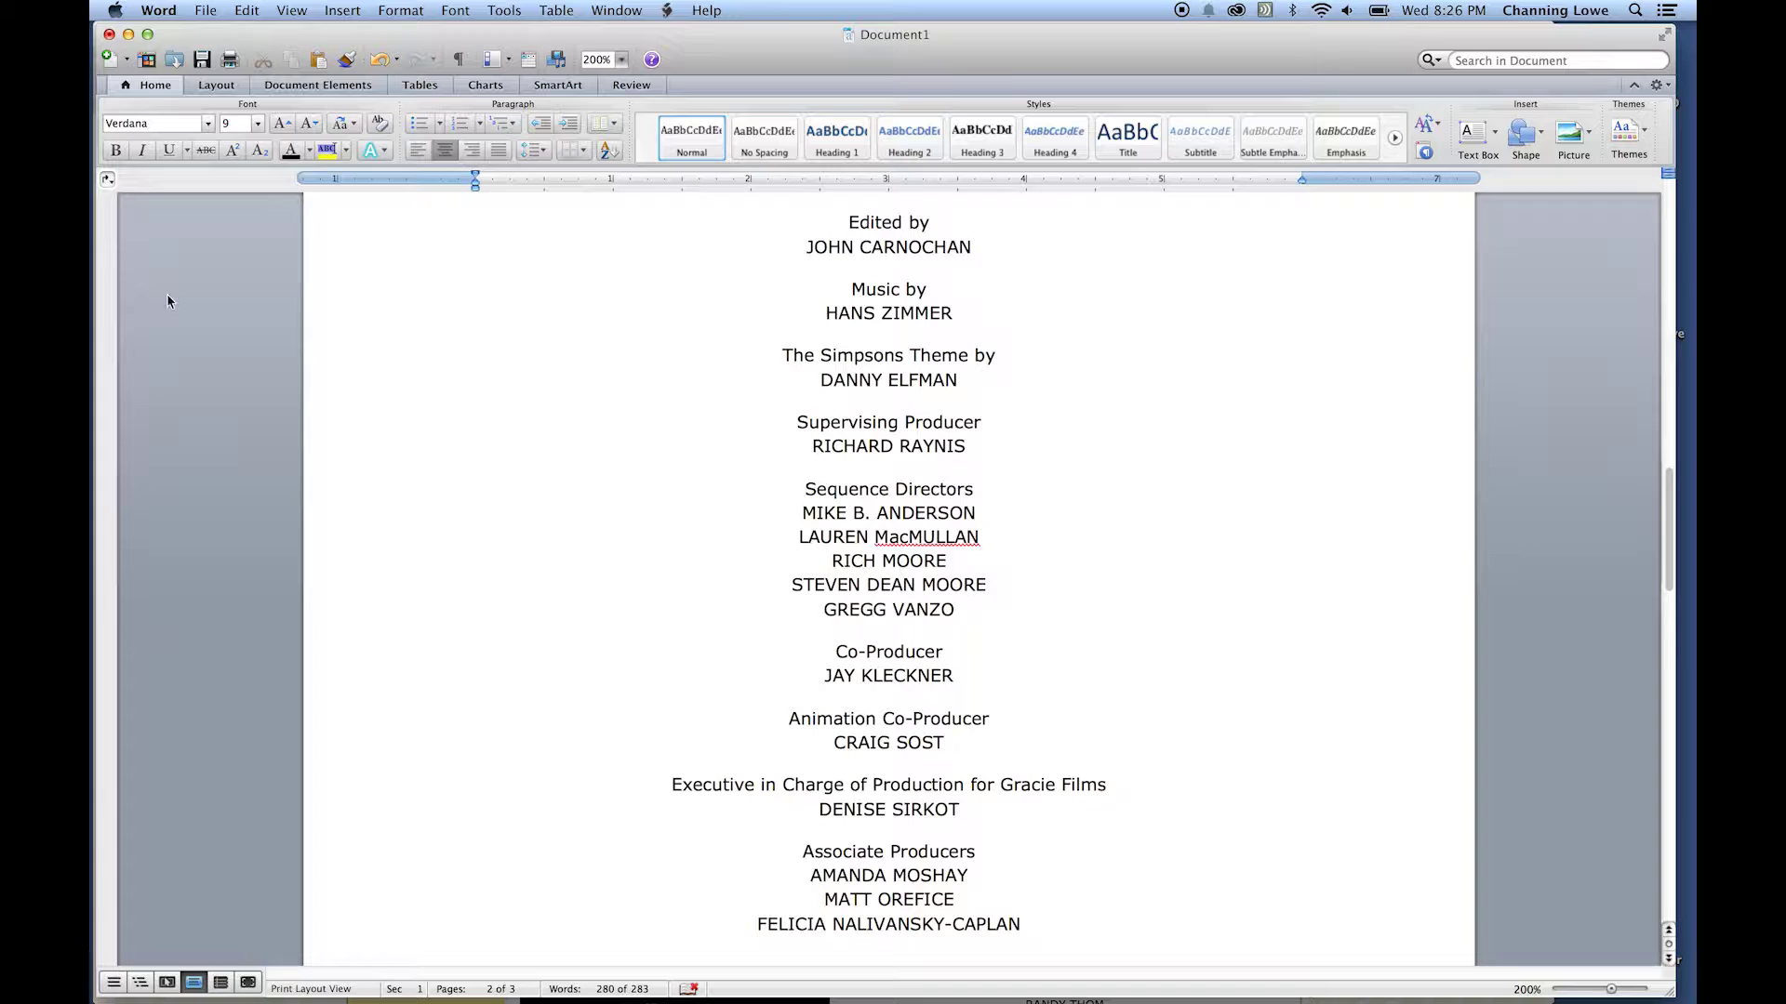
Switch to Premiere Pro and create a new sequence named Sequence 01 with the DSLR 1080p24 preset.
mouse_move(93, 270)
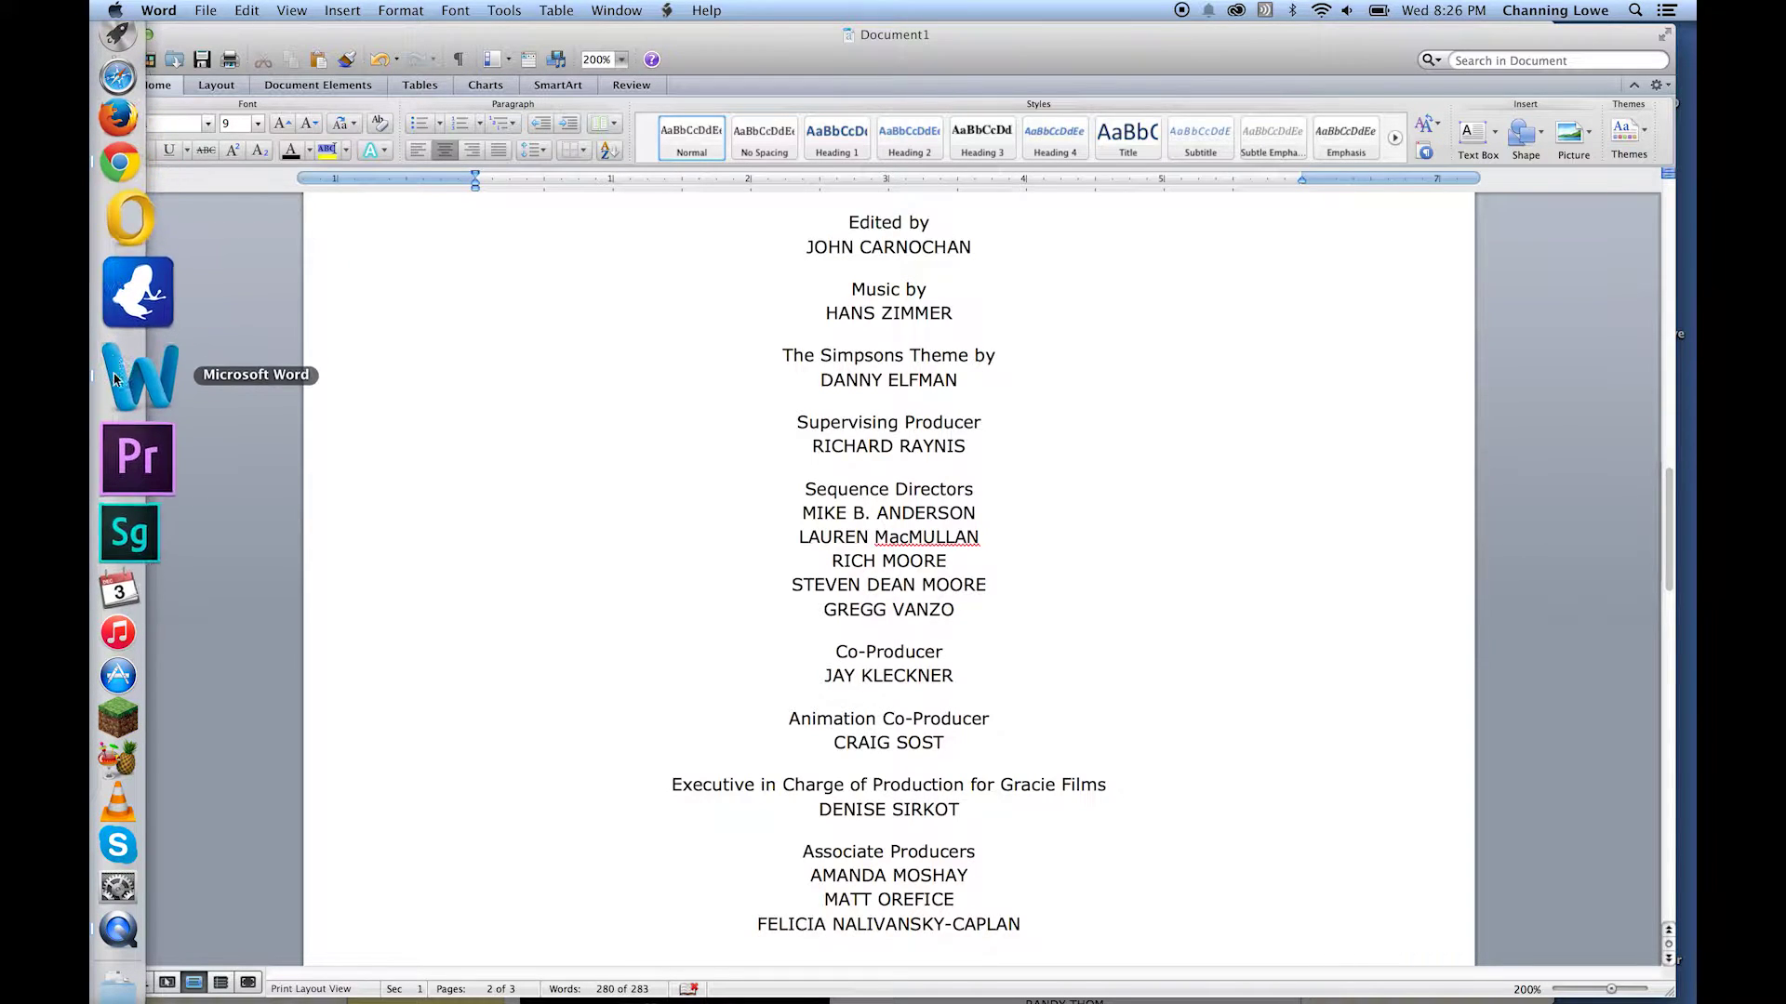
click(137, 456)
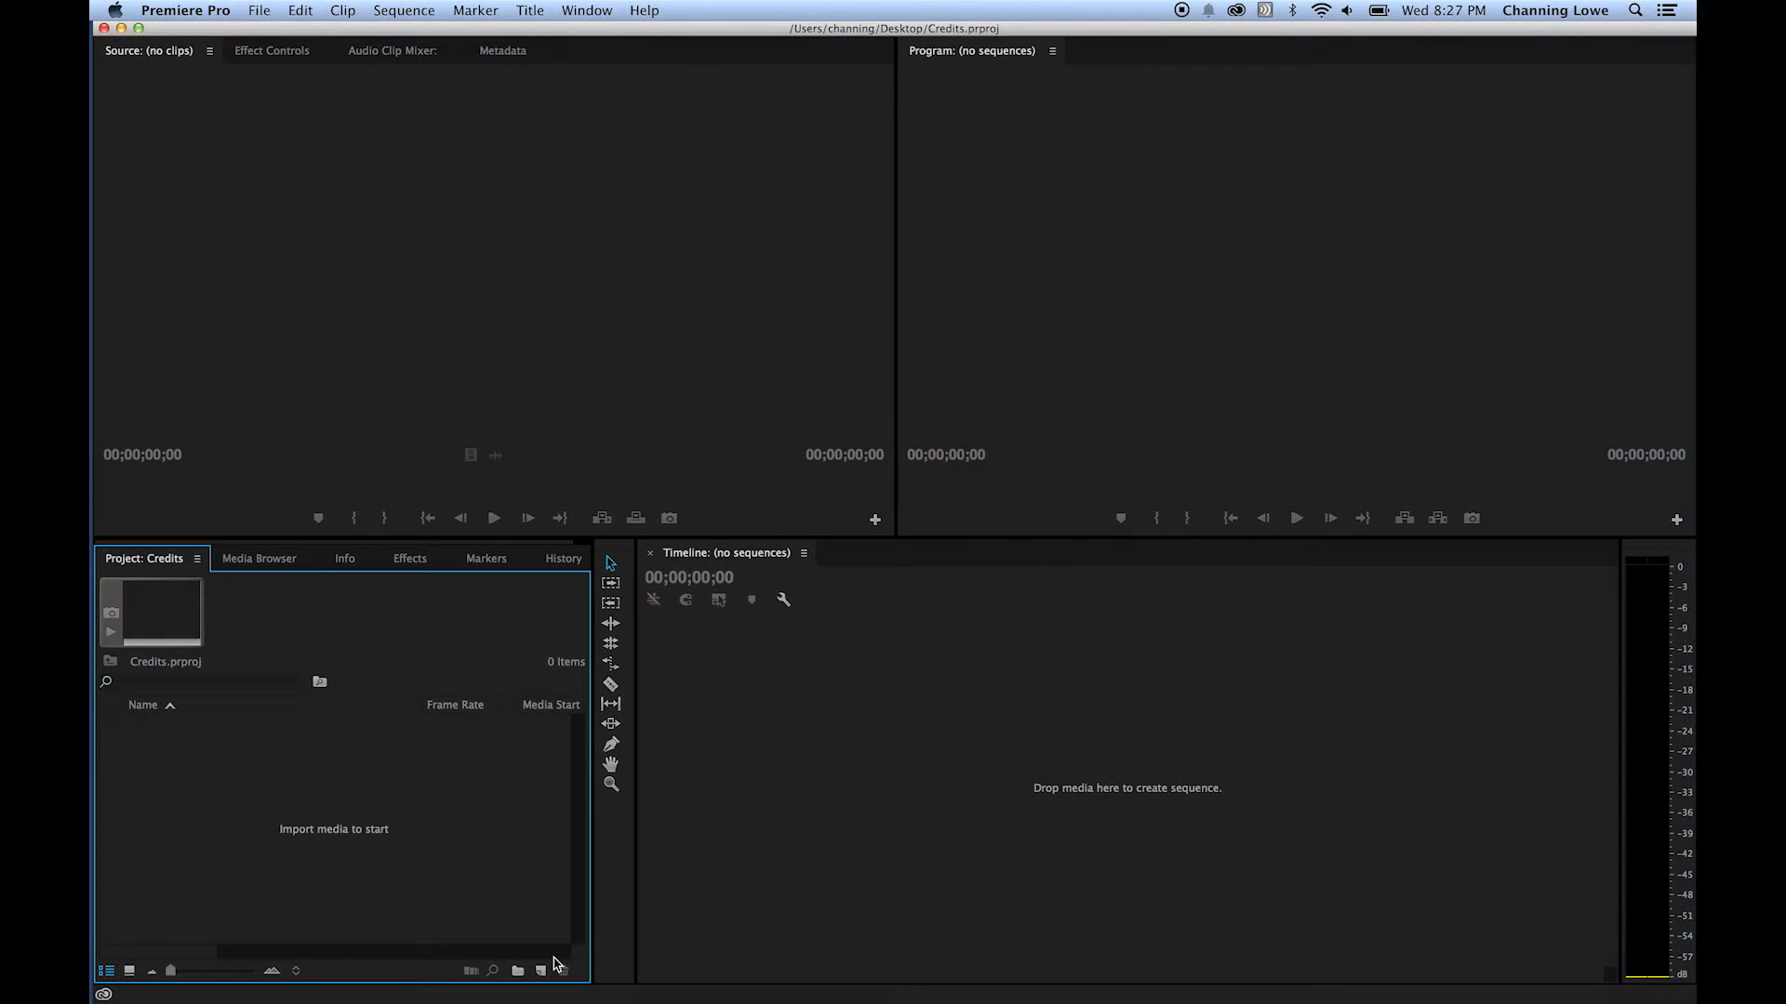
click(540, 968)
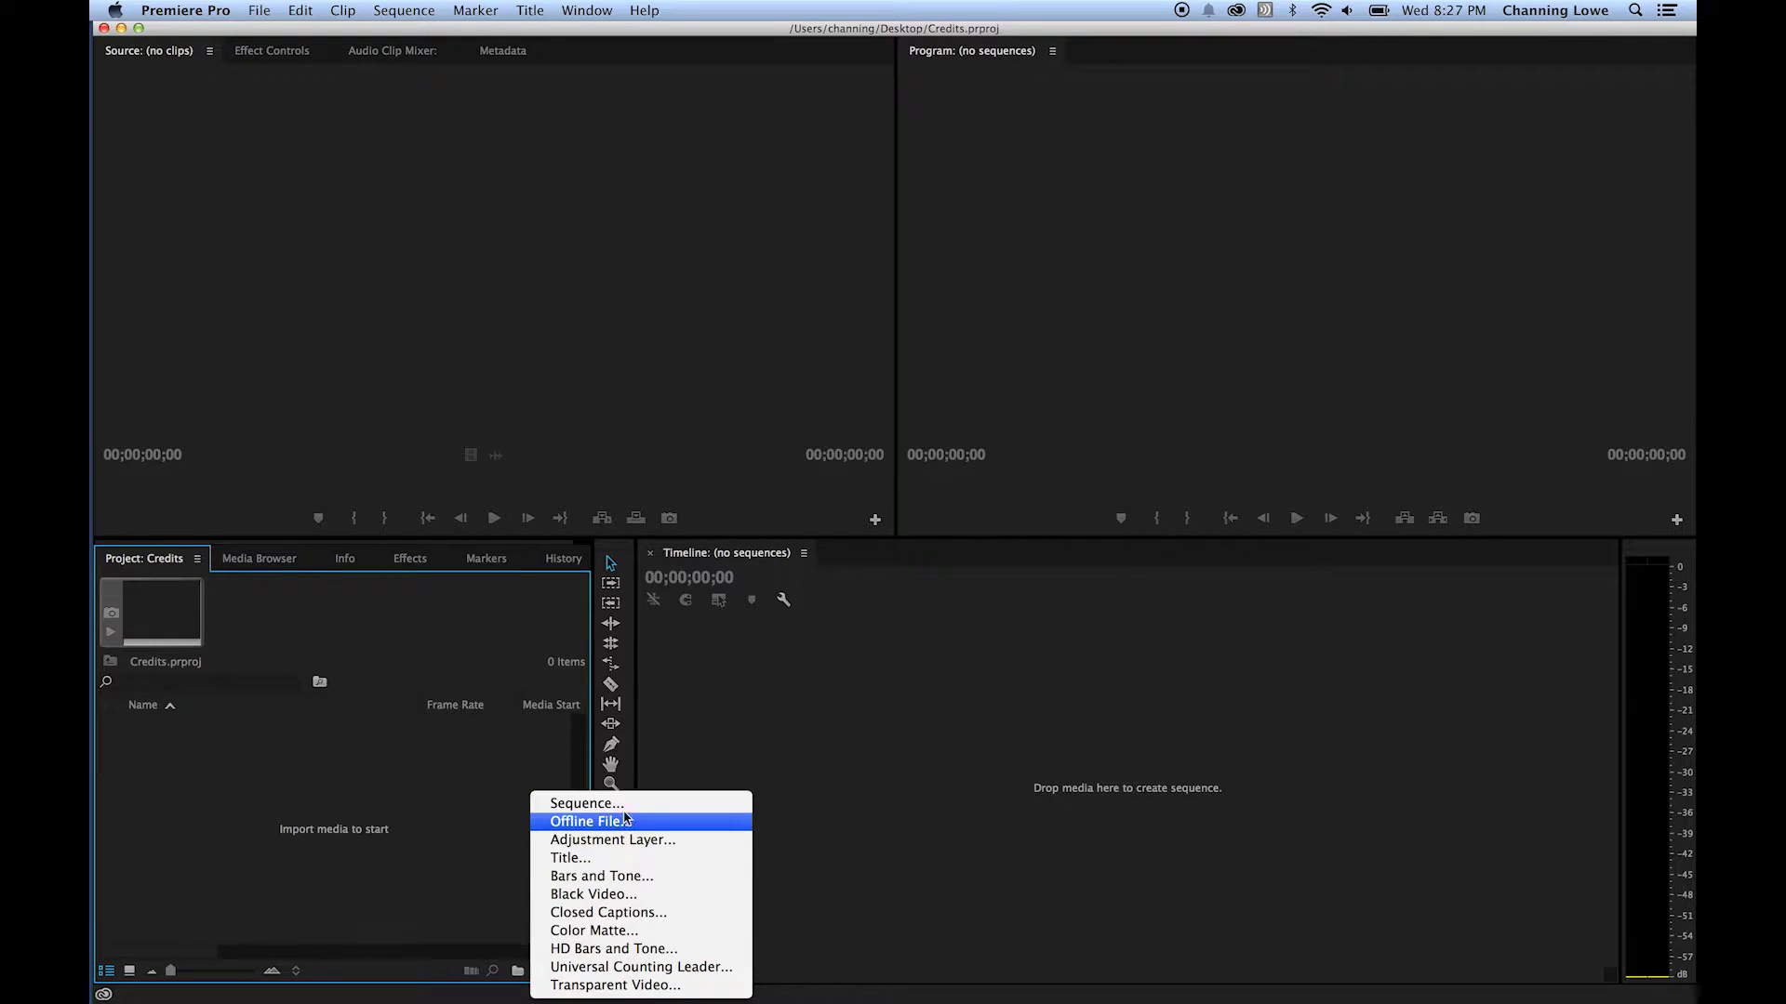
click(624, 805)
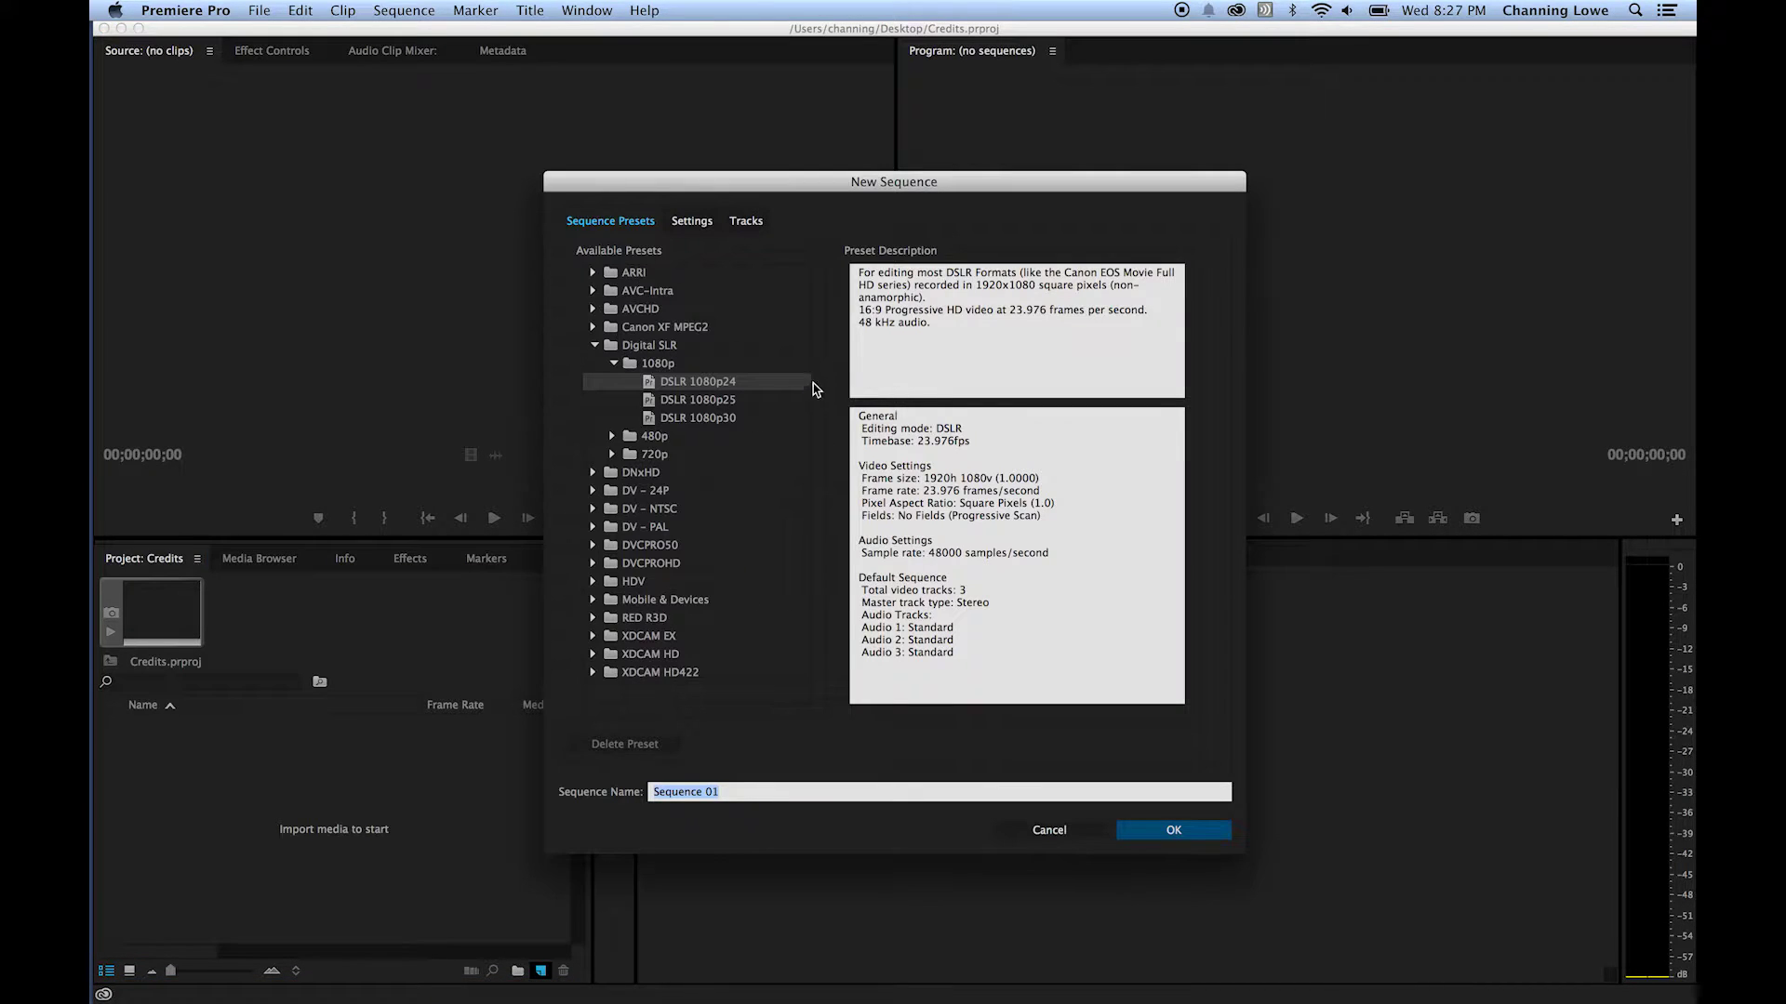
click(1184, 831)
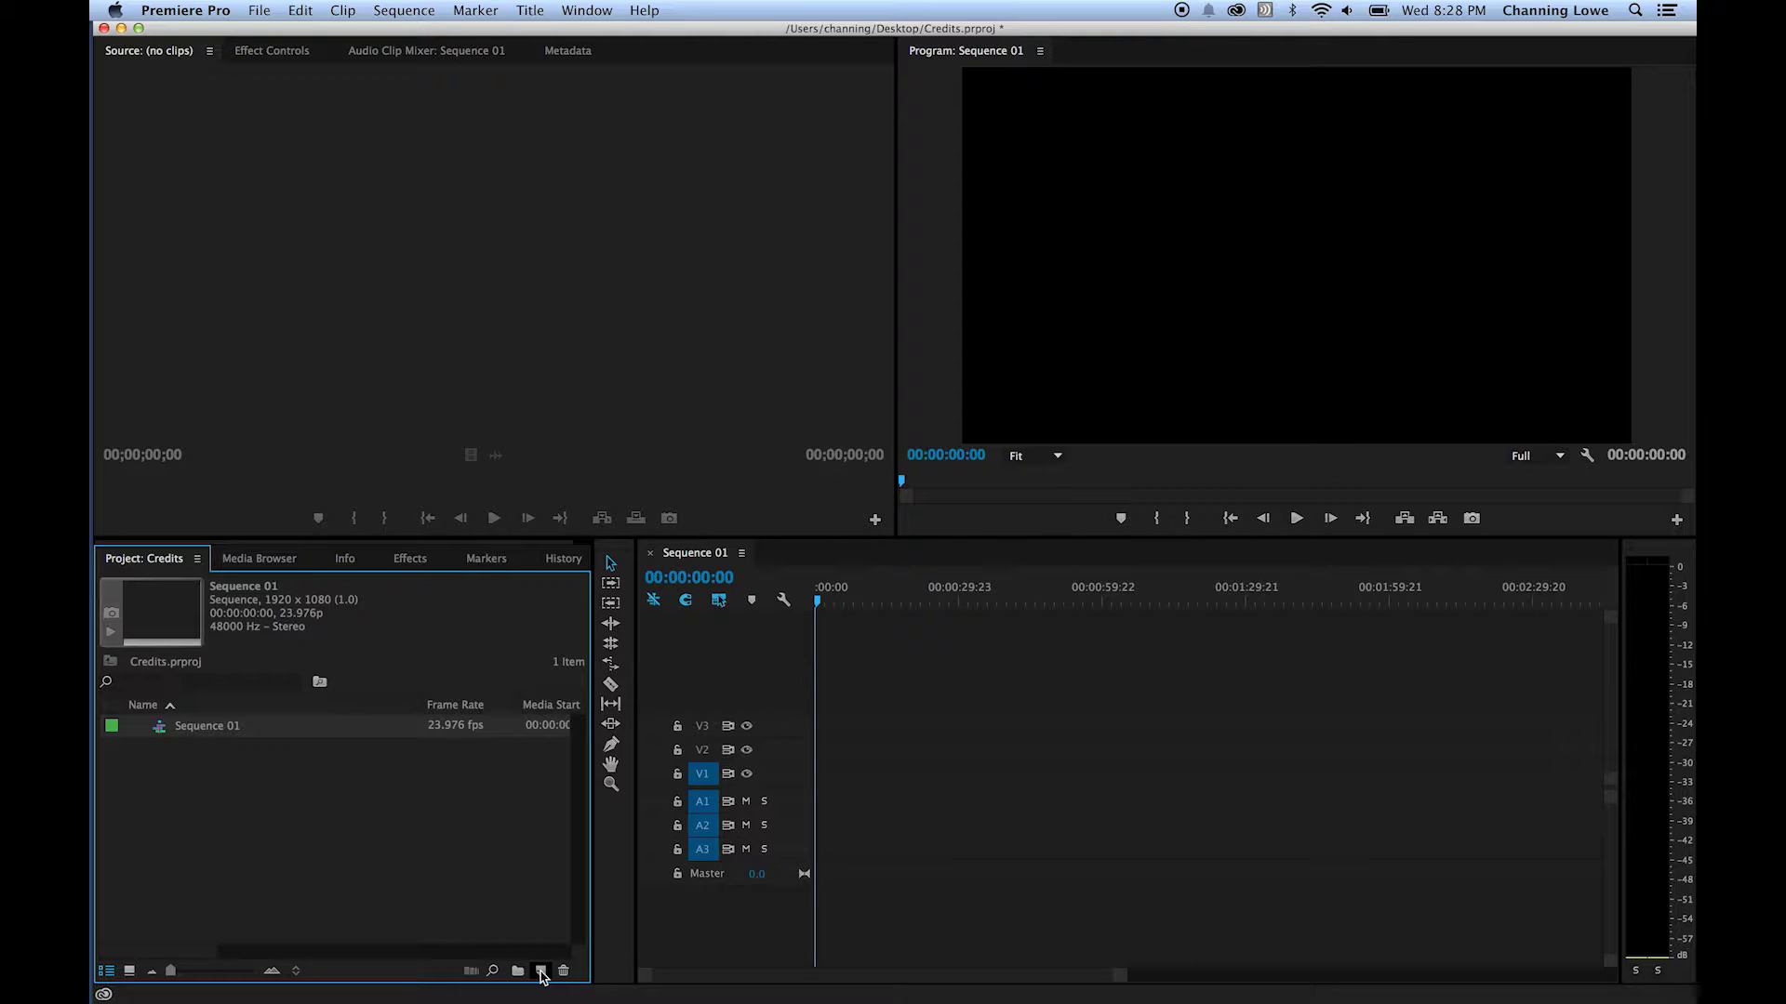
Create a Black Video item in the Credits project with the default settings.
click(541, 971)
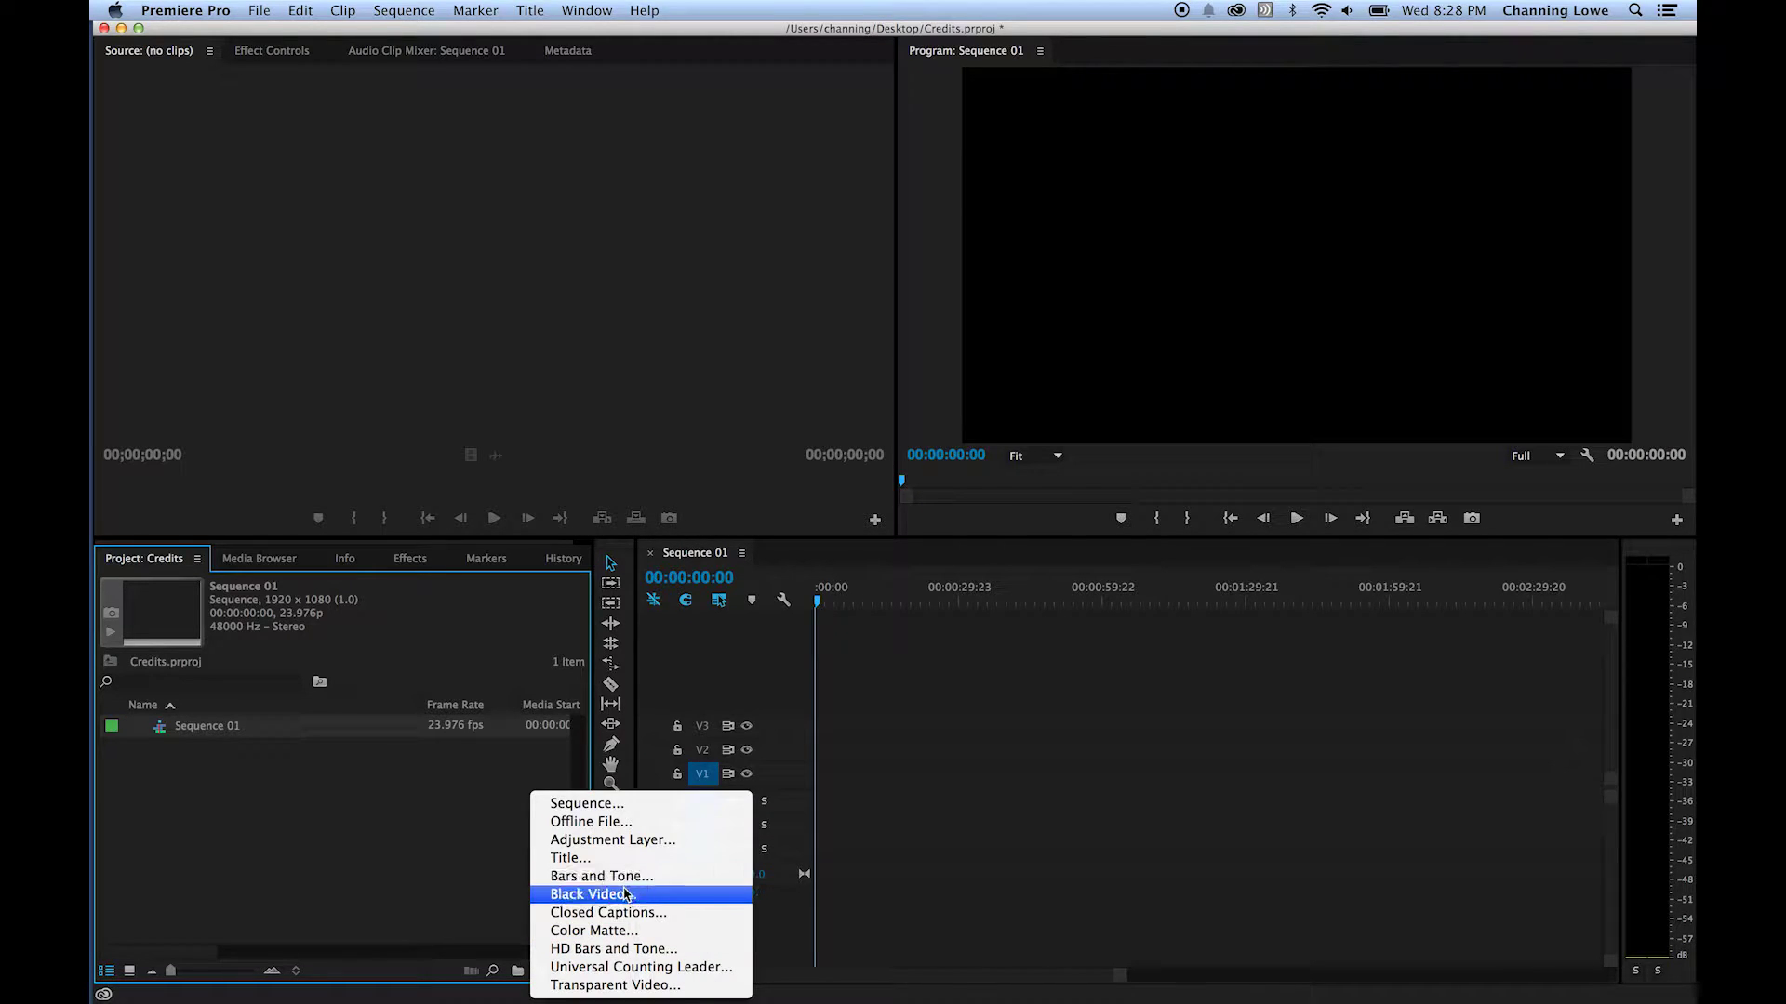
click(609, 895)
click(1018, 592)
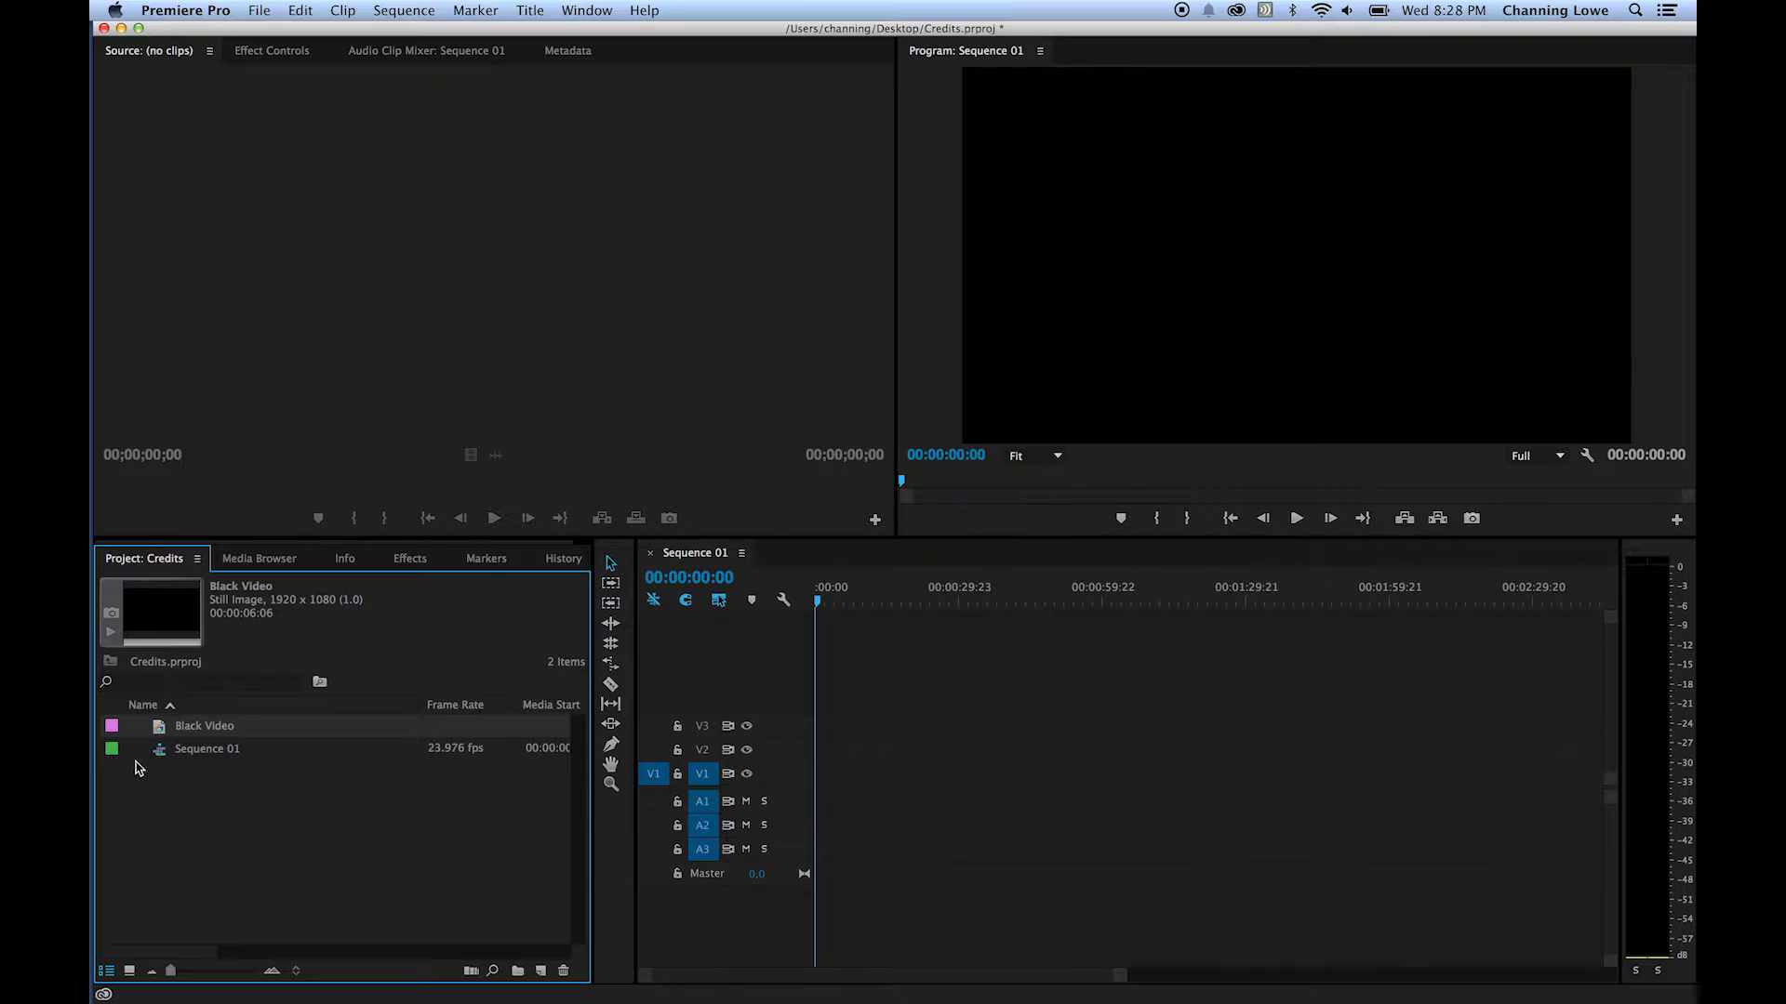
Try placing Black Video on track V1 and extending it to about one minute, and delete that clip from the timeline.
drag(154, 729, 1122, 778)
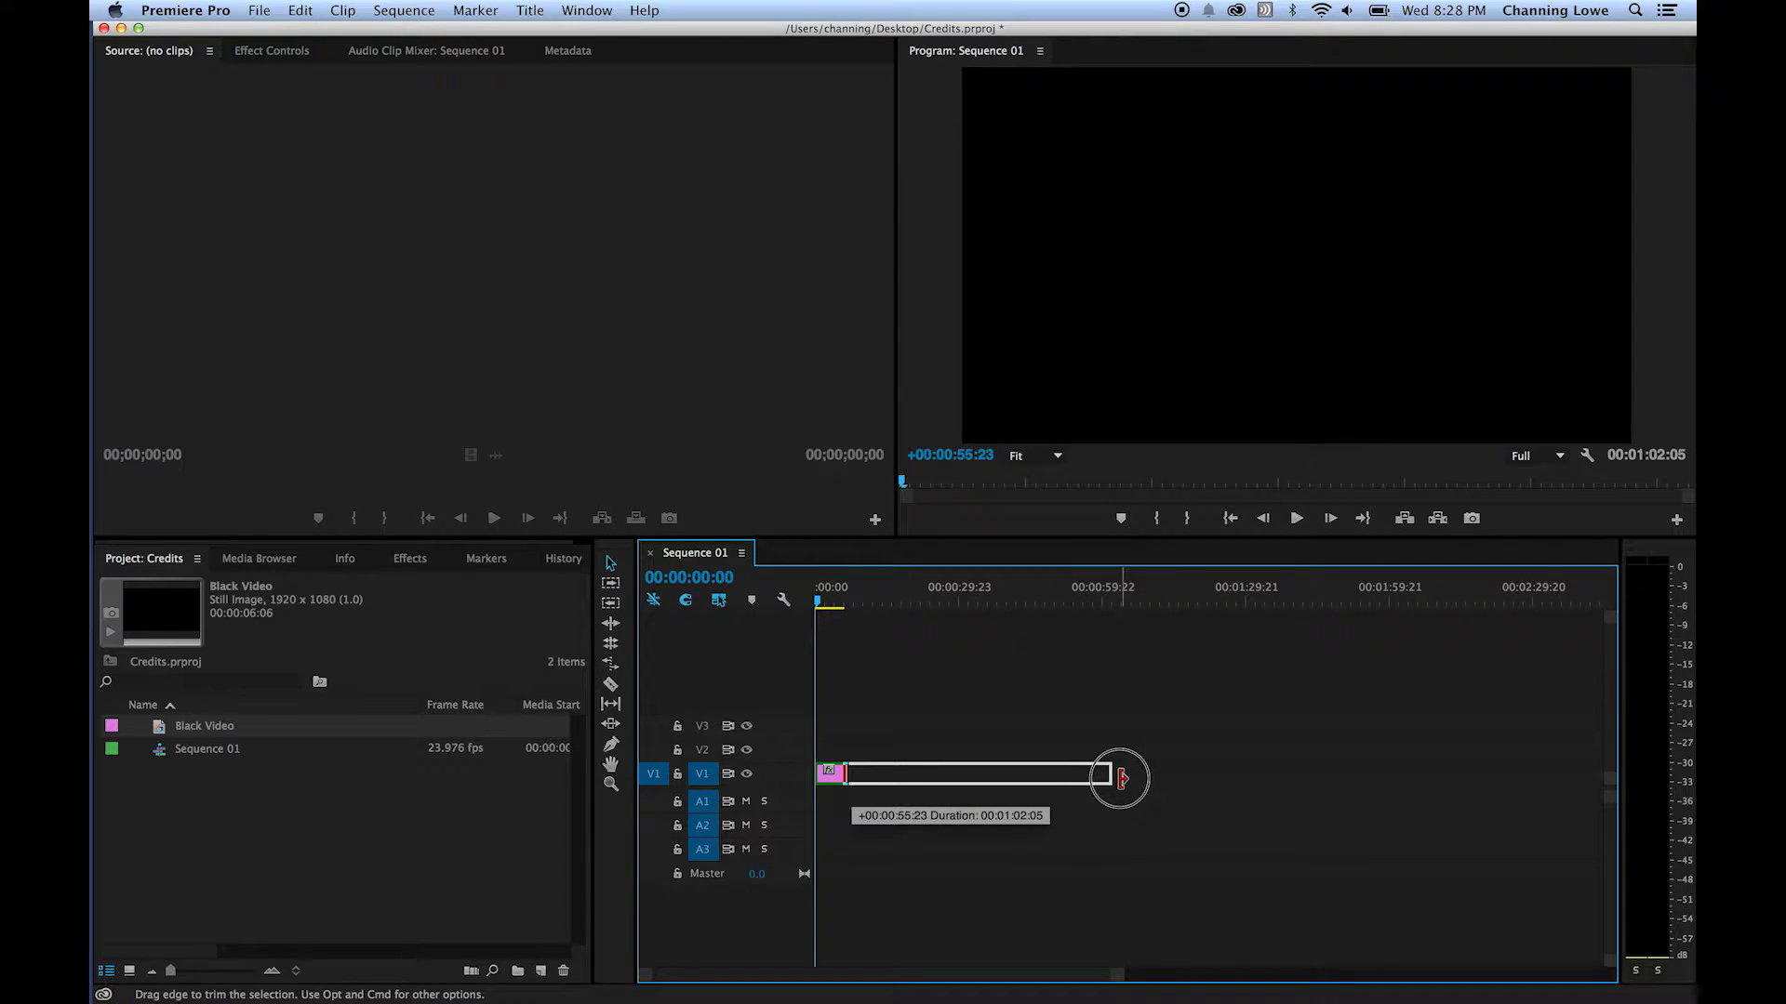
drag(1123, 778, 1129, 778)
drag(1076, 710, 1024, 809)
key(Delete)
Set the Black Video source's out point at 00:01:00:00 and place the clip at the start of track V1.
drag(226, 726, 419, 367)
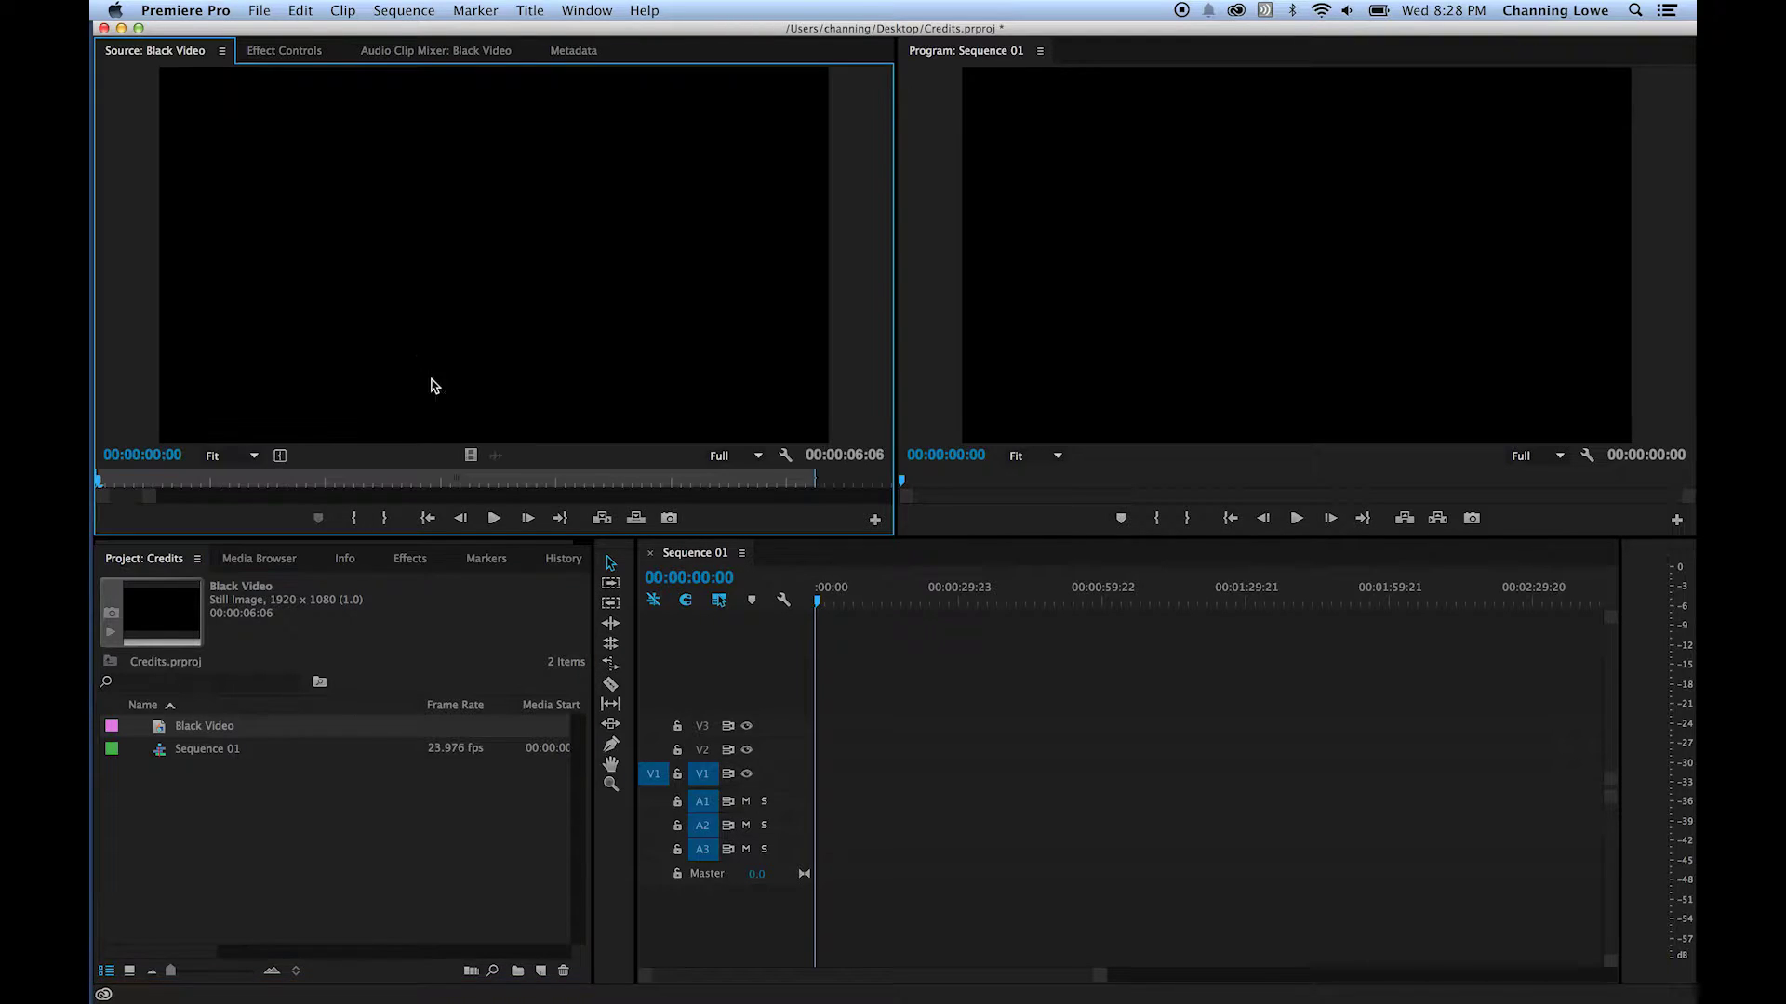
click(162, 456)
text(1:)
text(00:00)
key(Return)
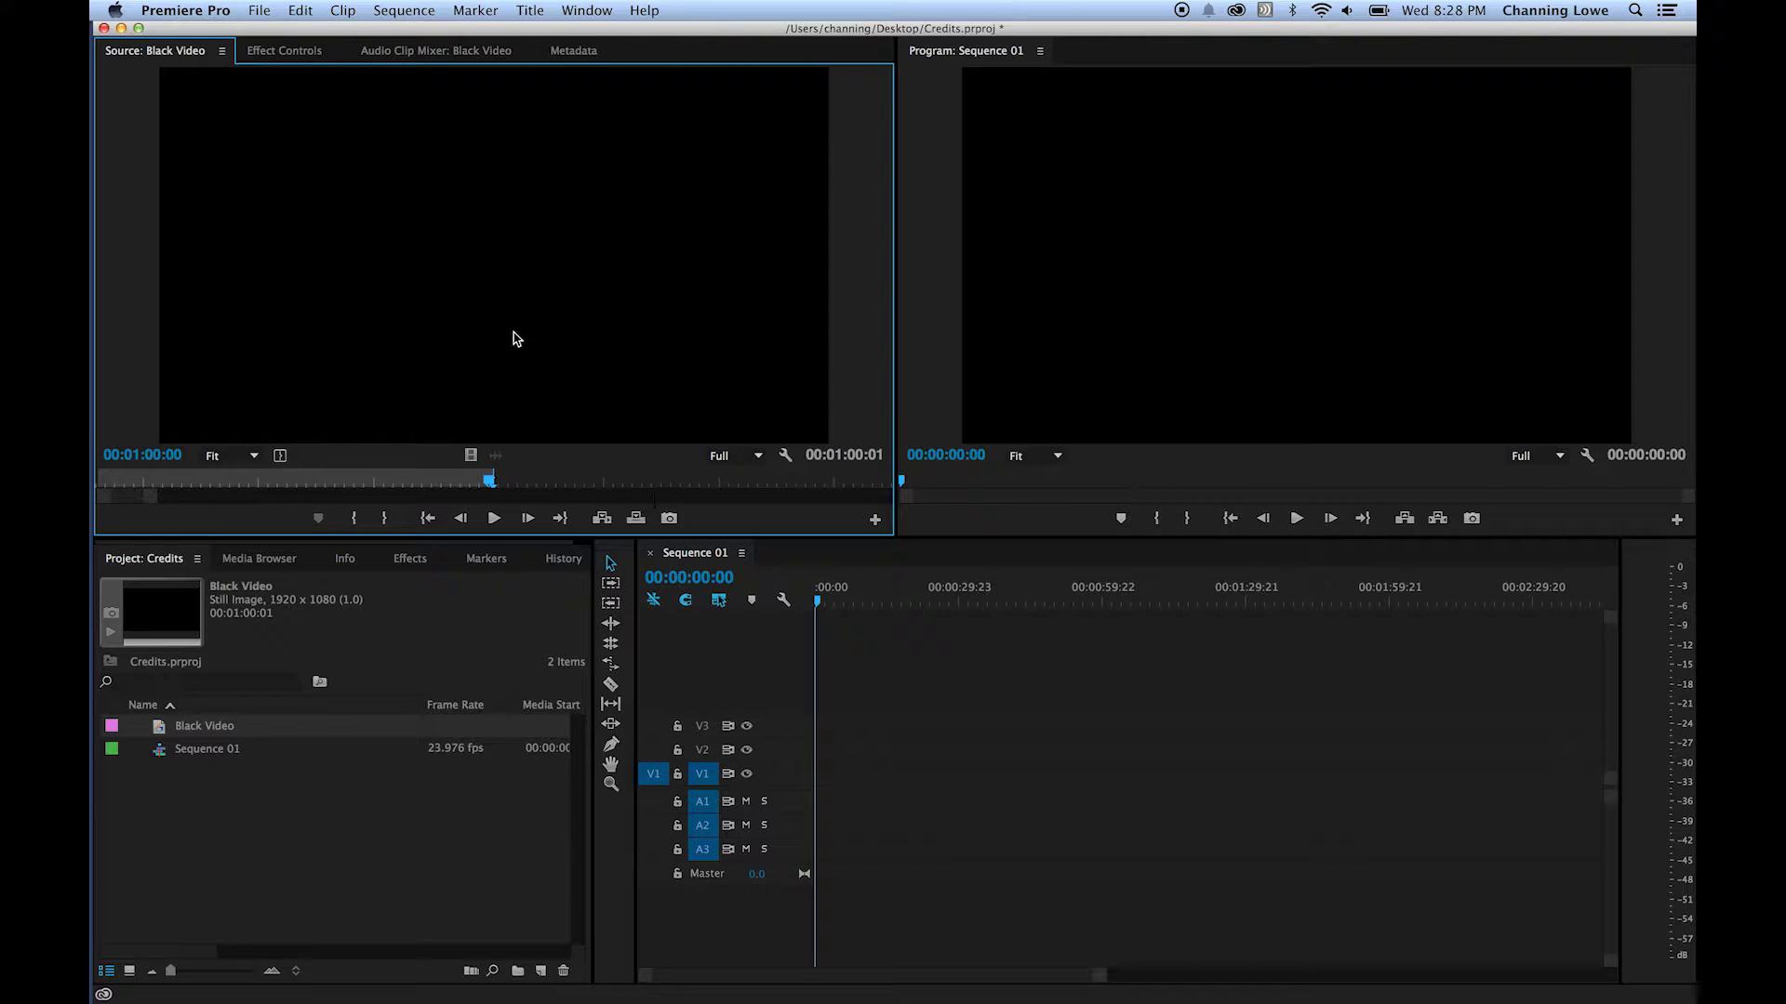
drag(308, 281, 820, 772)
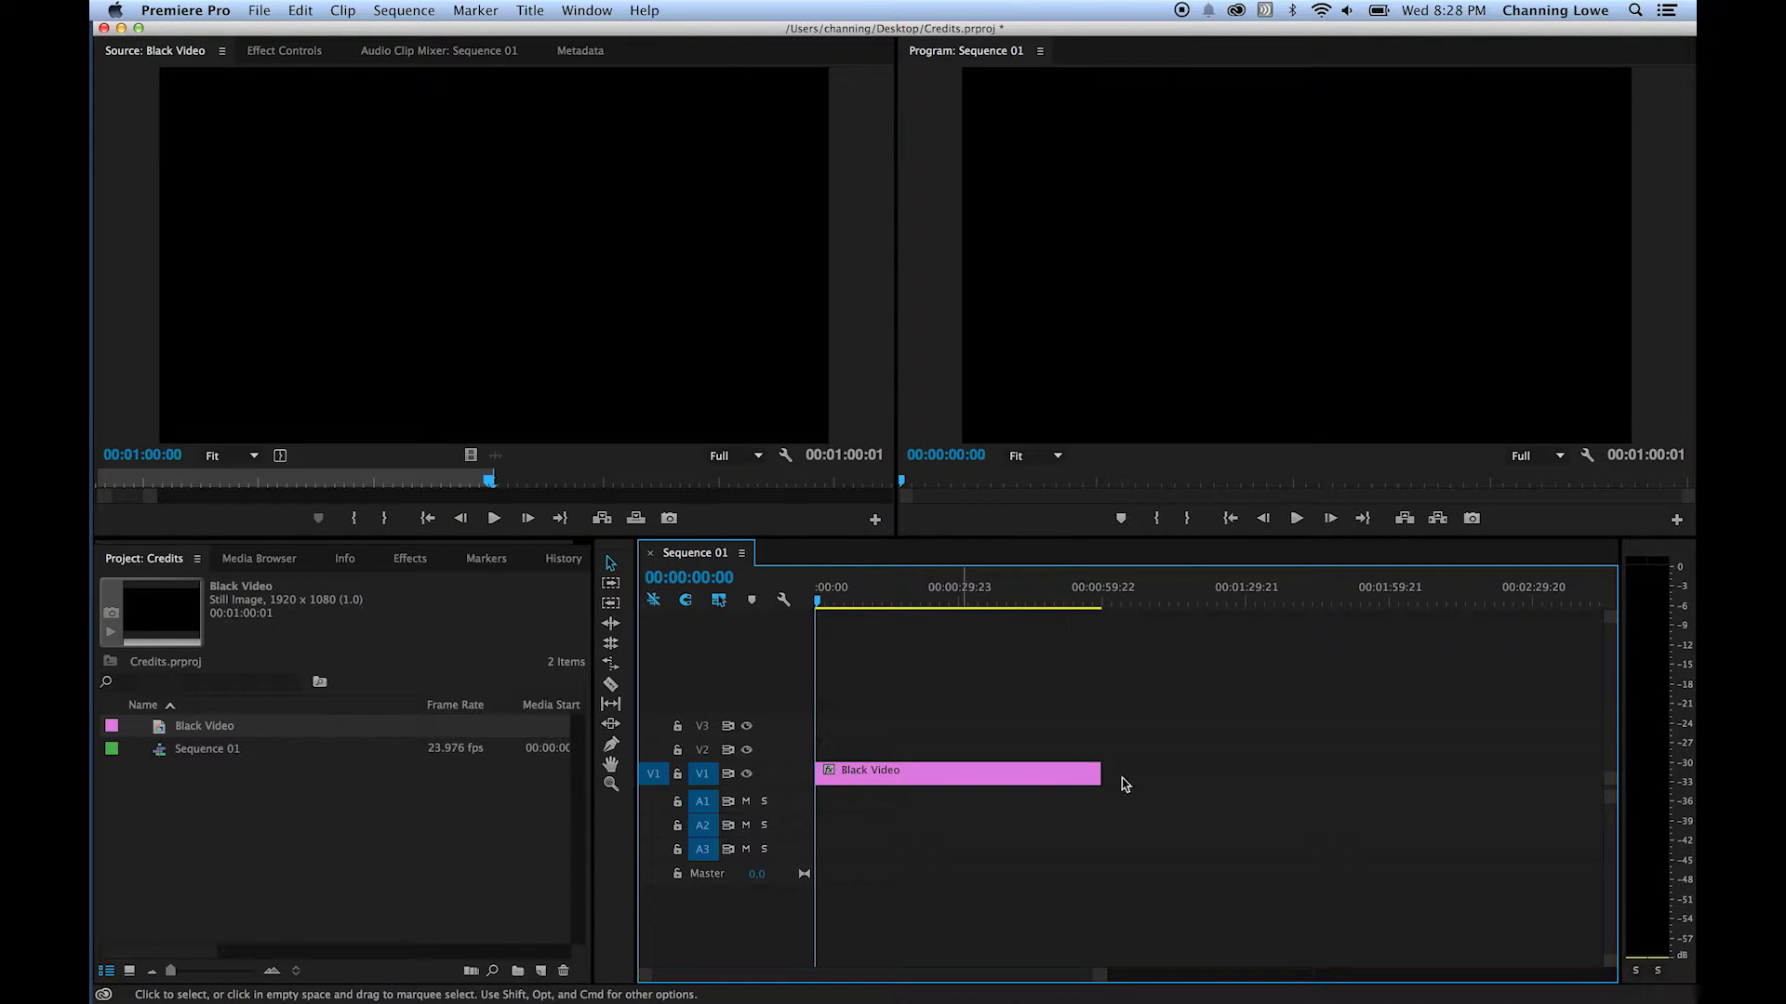
Replace the Black Video clip on V1 with an After Effects composition and dismiss the disk cache warning.
click(1010, 774)
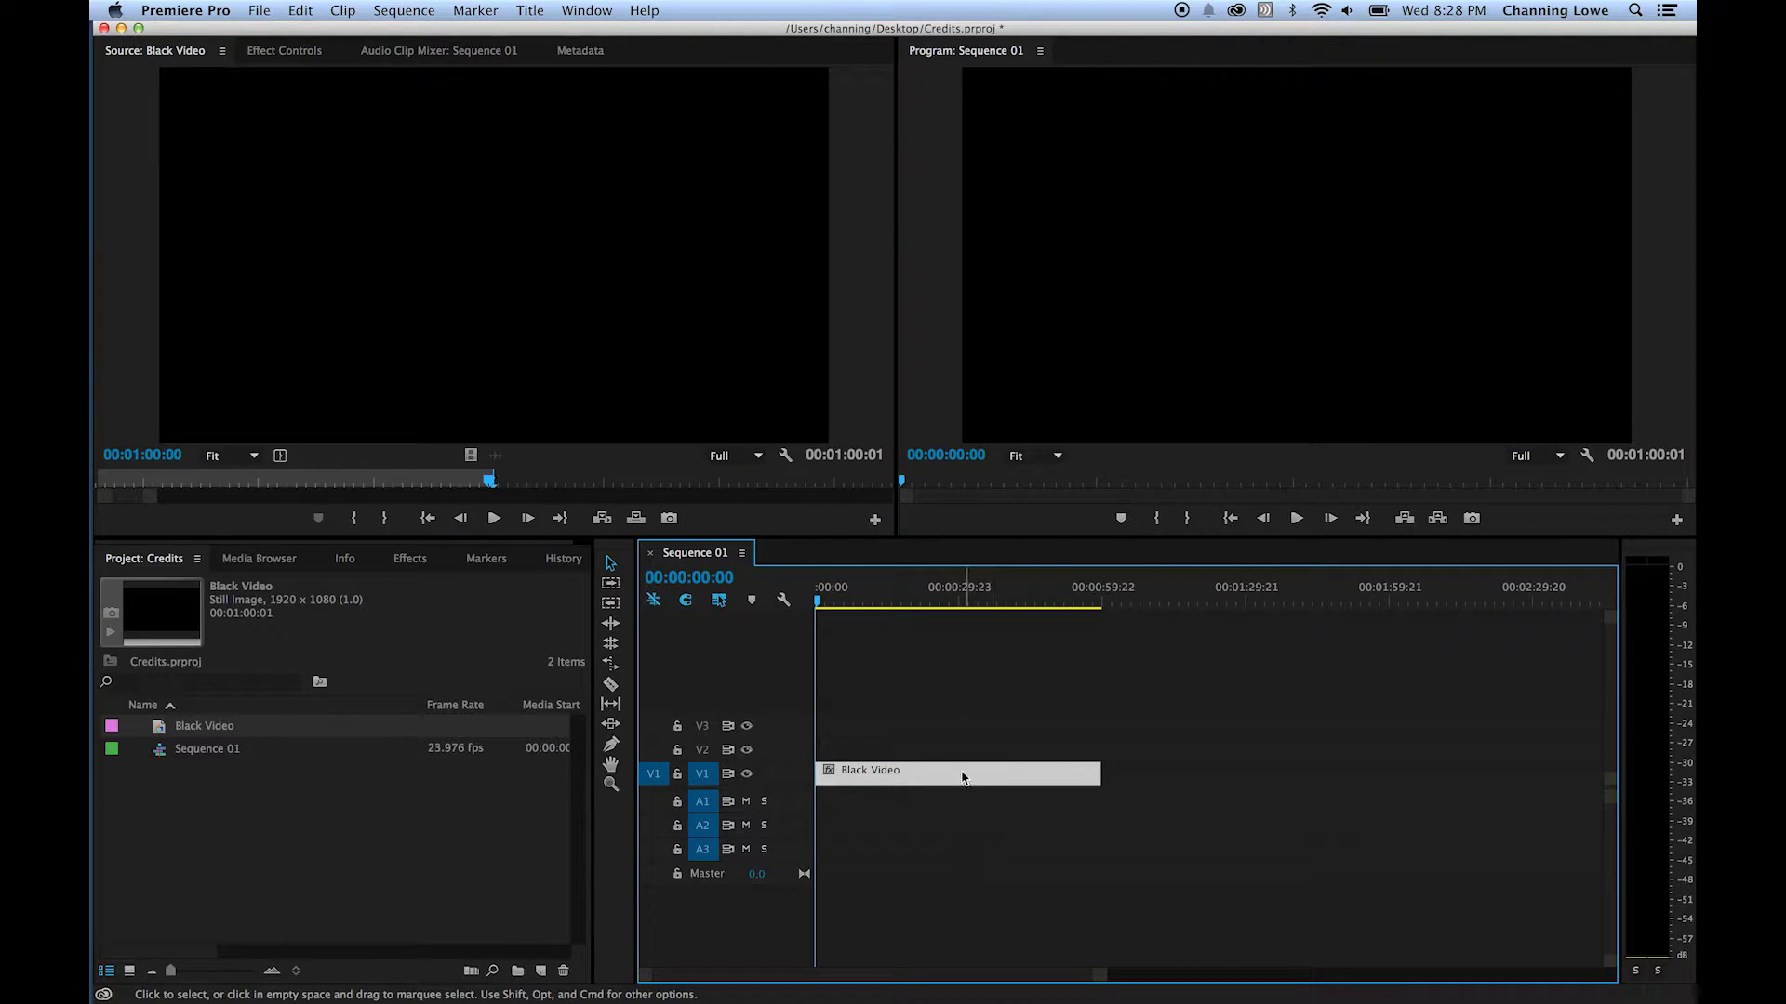
right_click(961, 774)
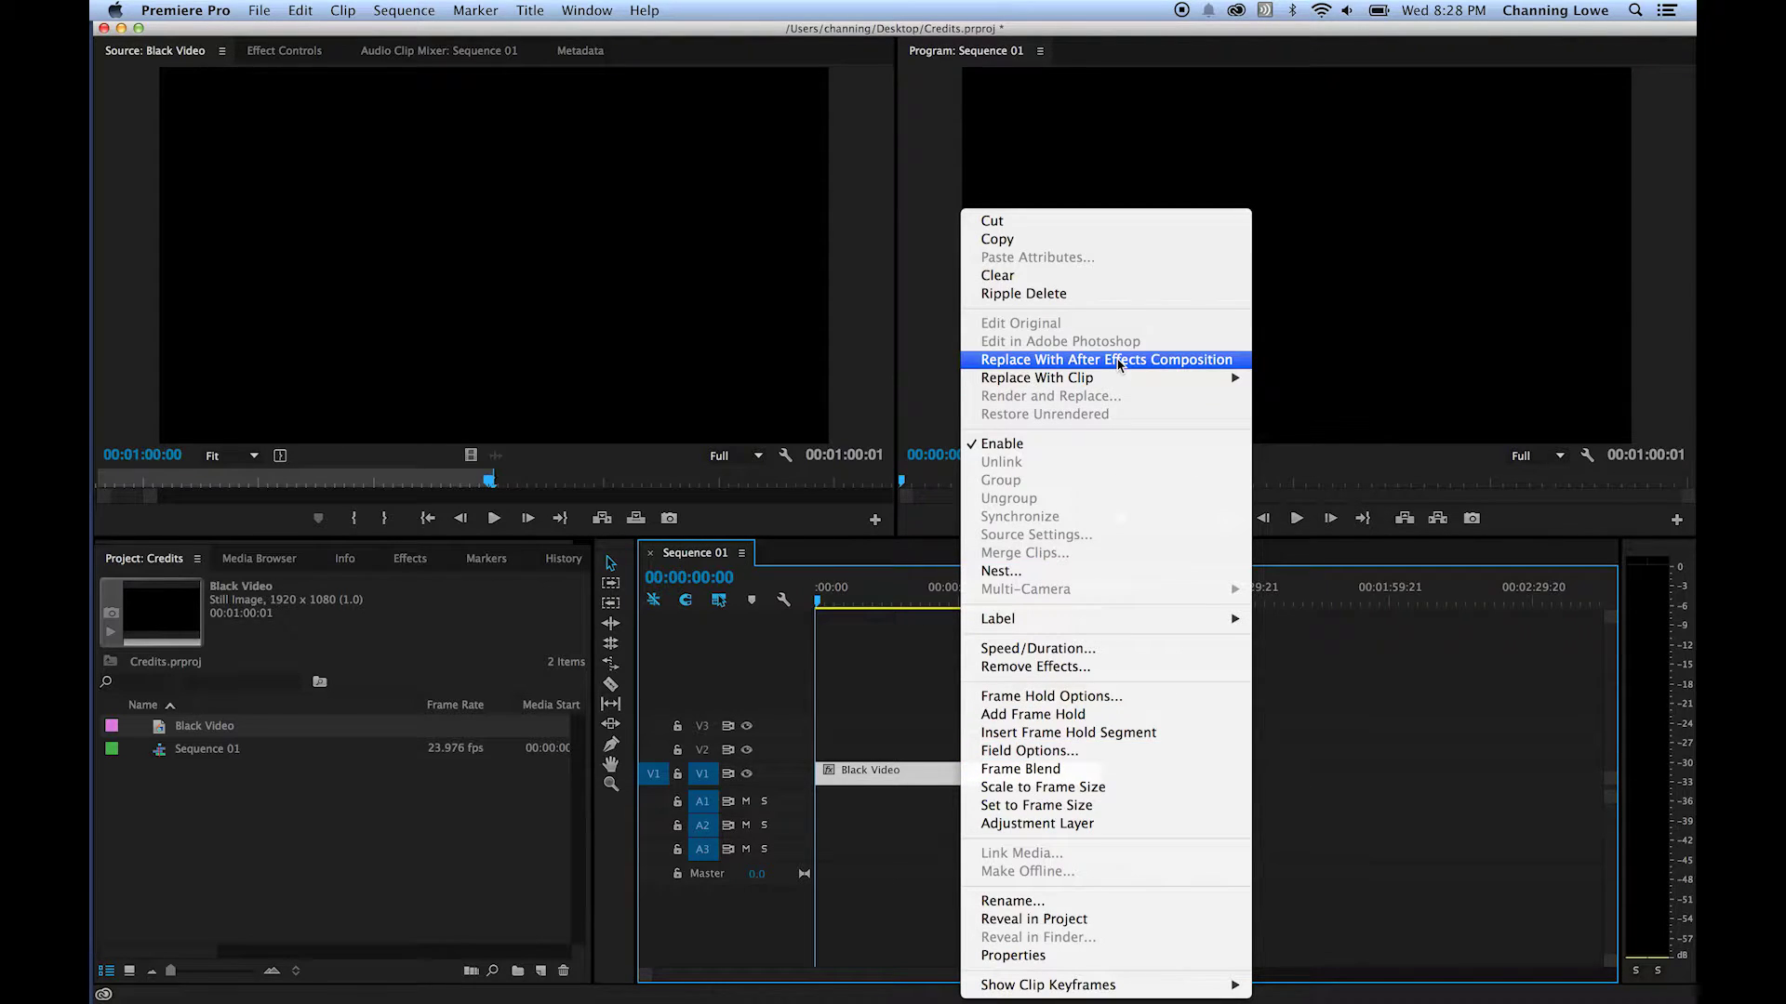
click(1119, 362)
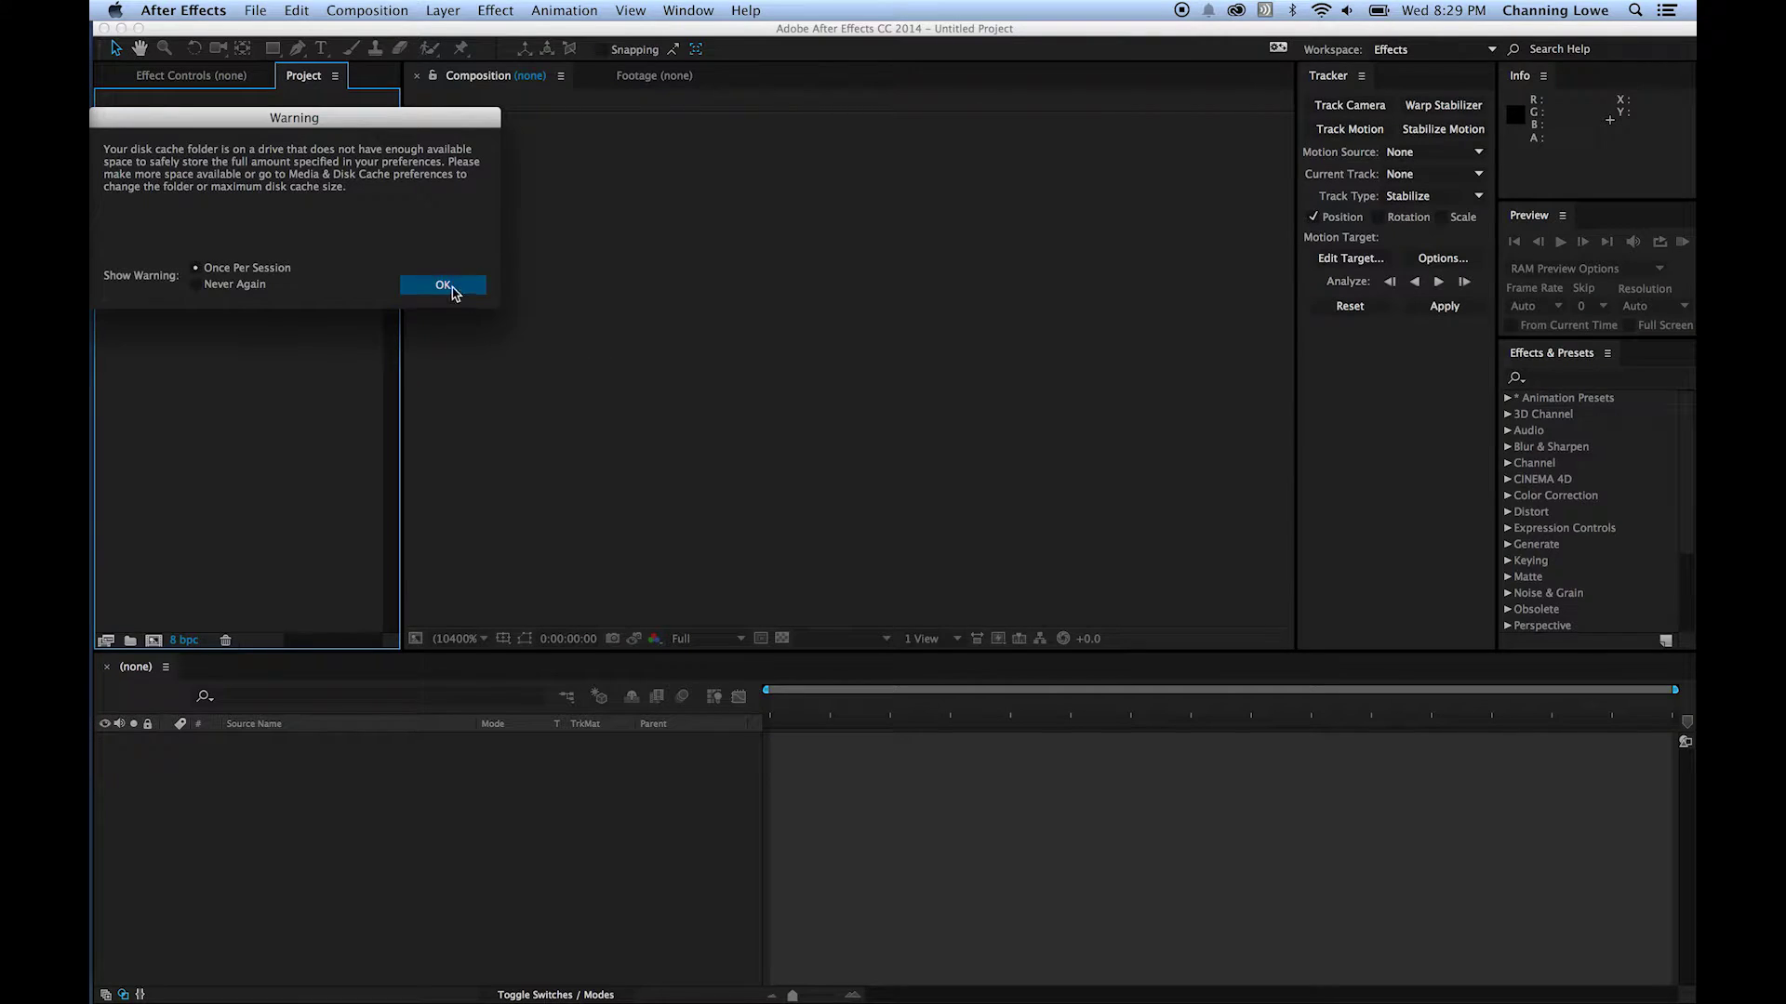
click(456, 291)
click(463, 291)
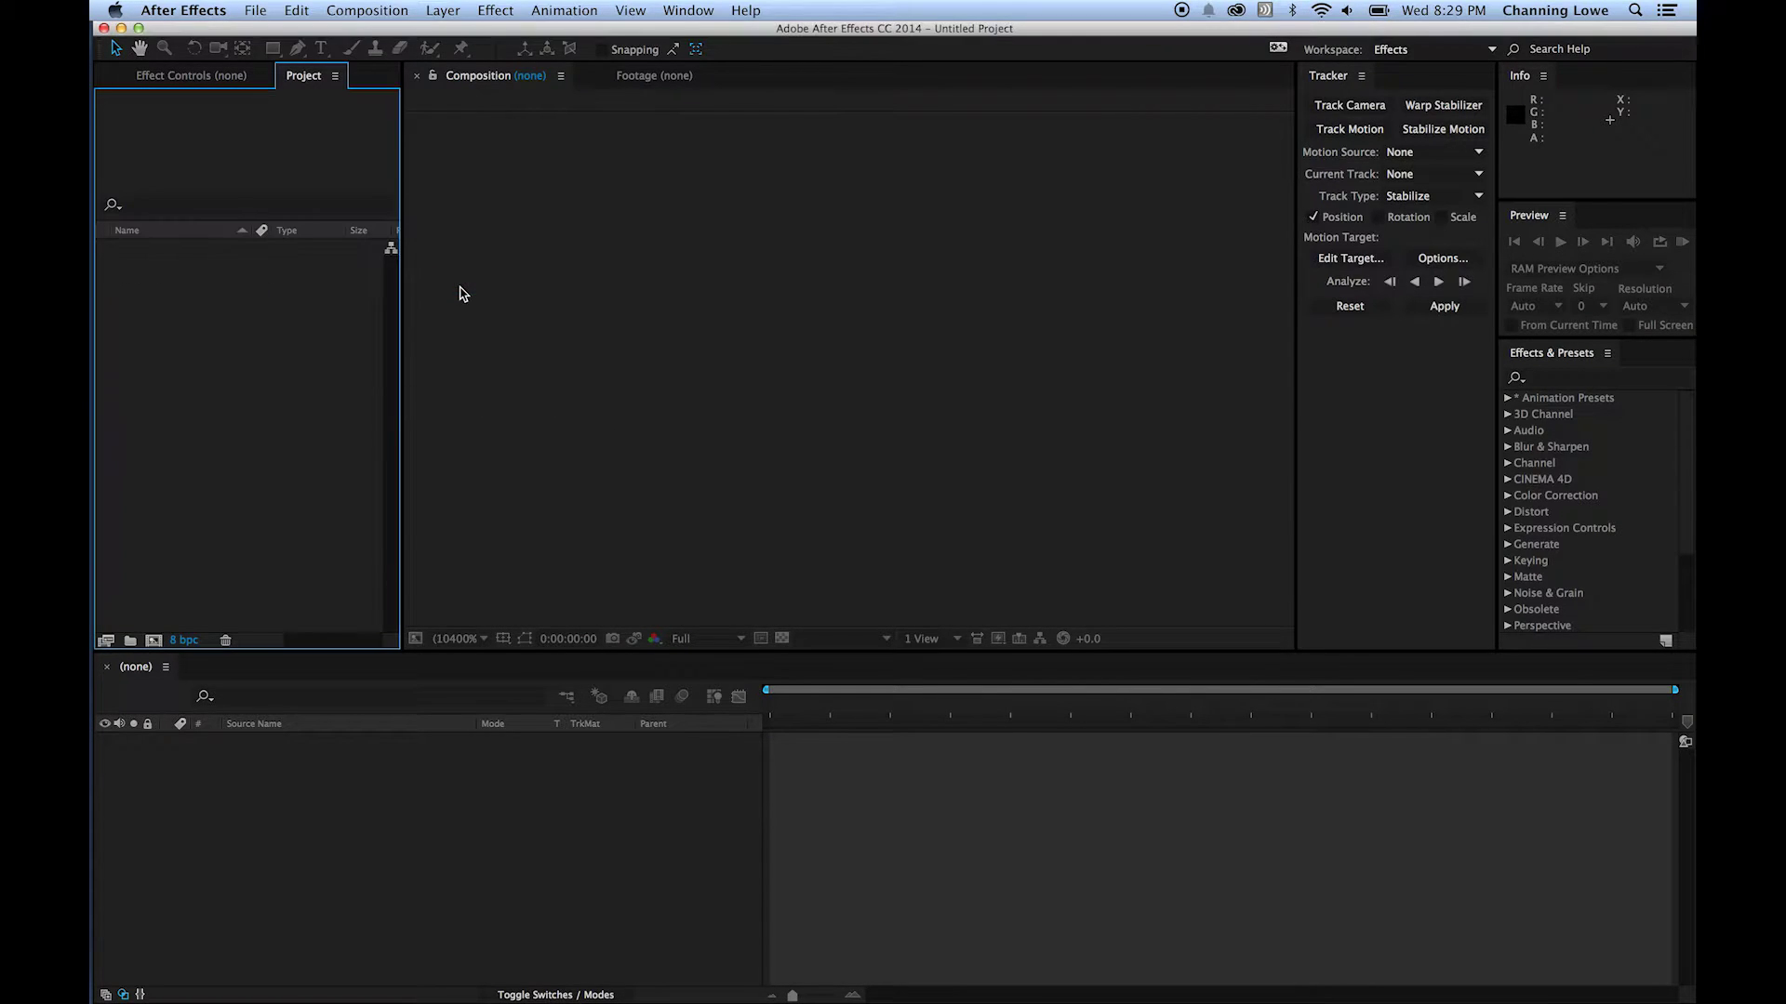
Save the After Effects project to the Desktop as Credit Scroll.
key(super+s)
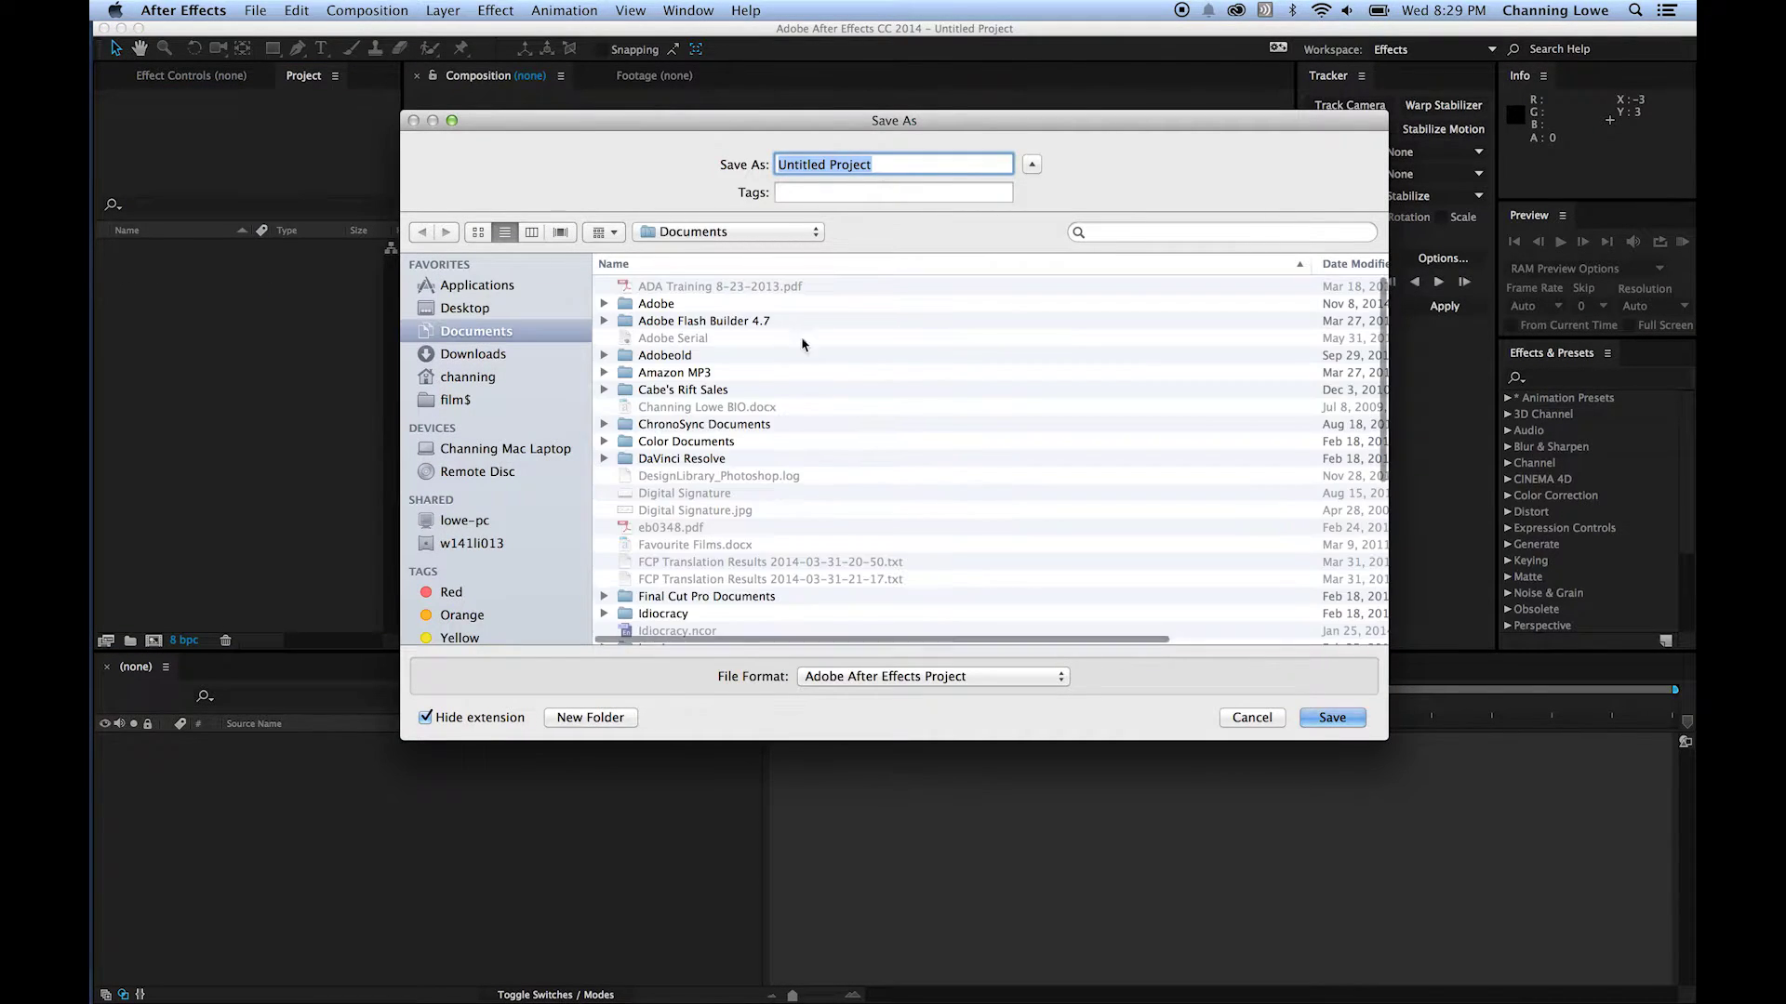
key(super+shift+d)
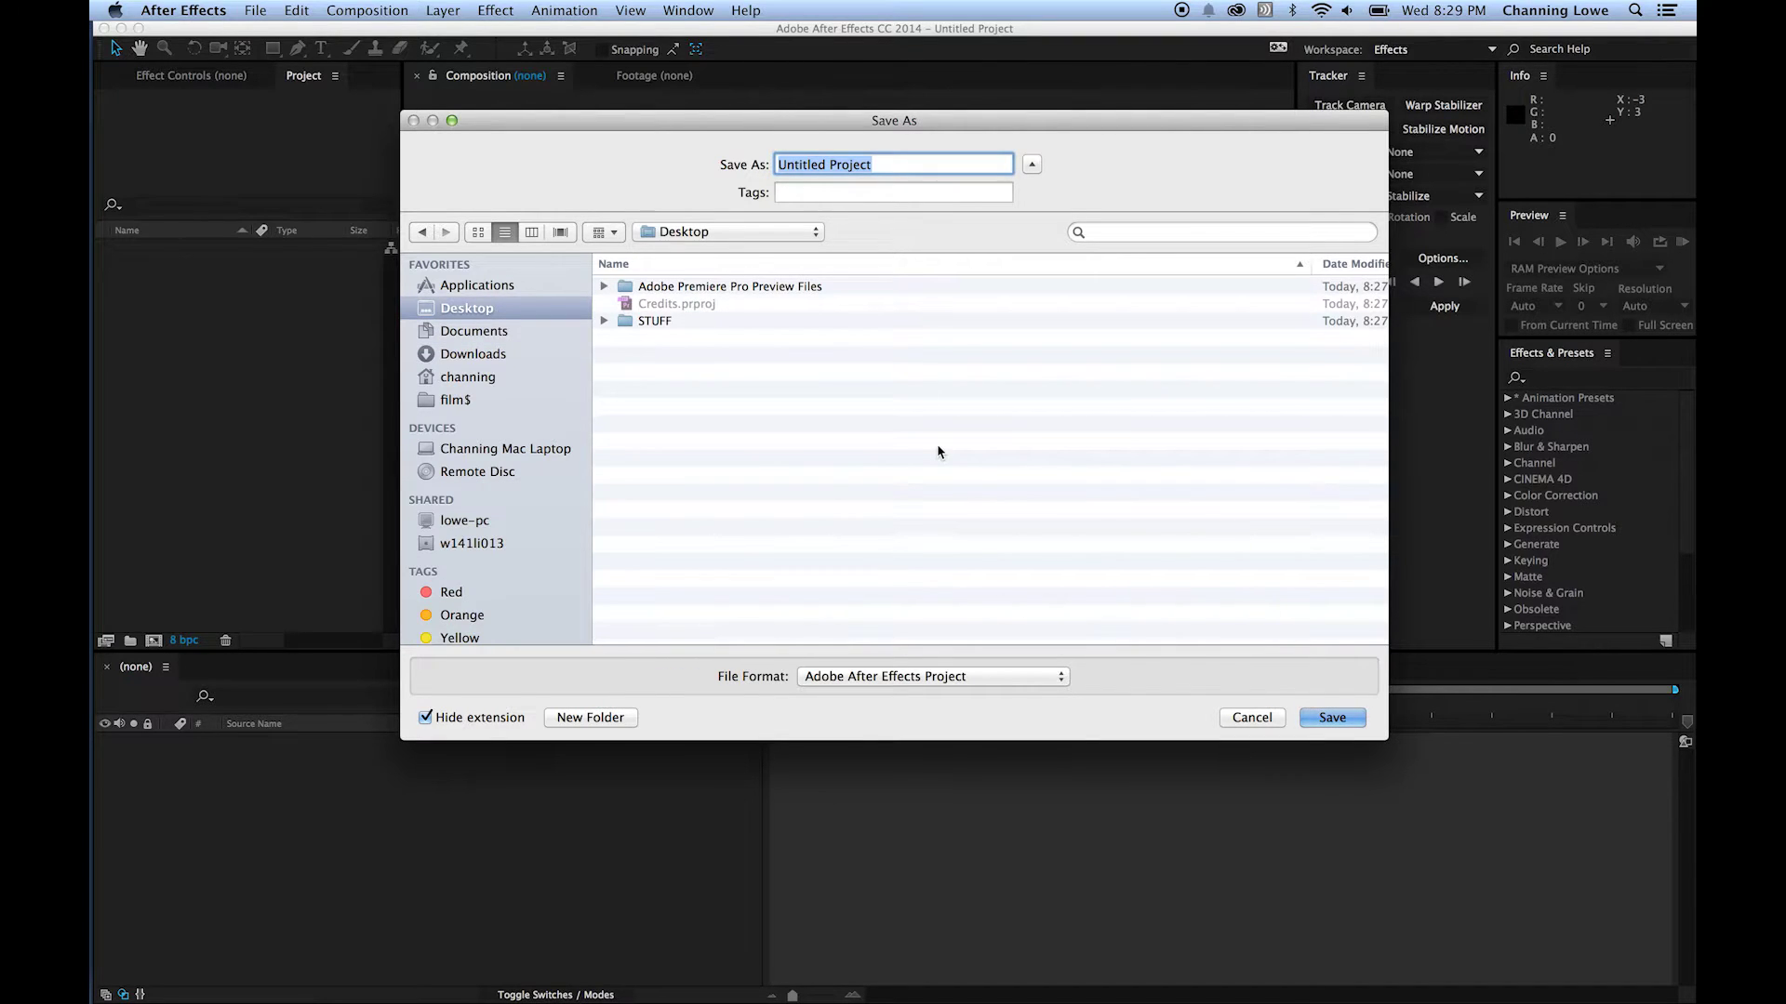
text(Credit Scroll)
key(Return)
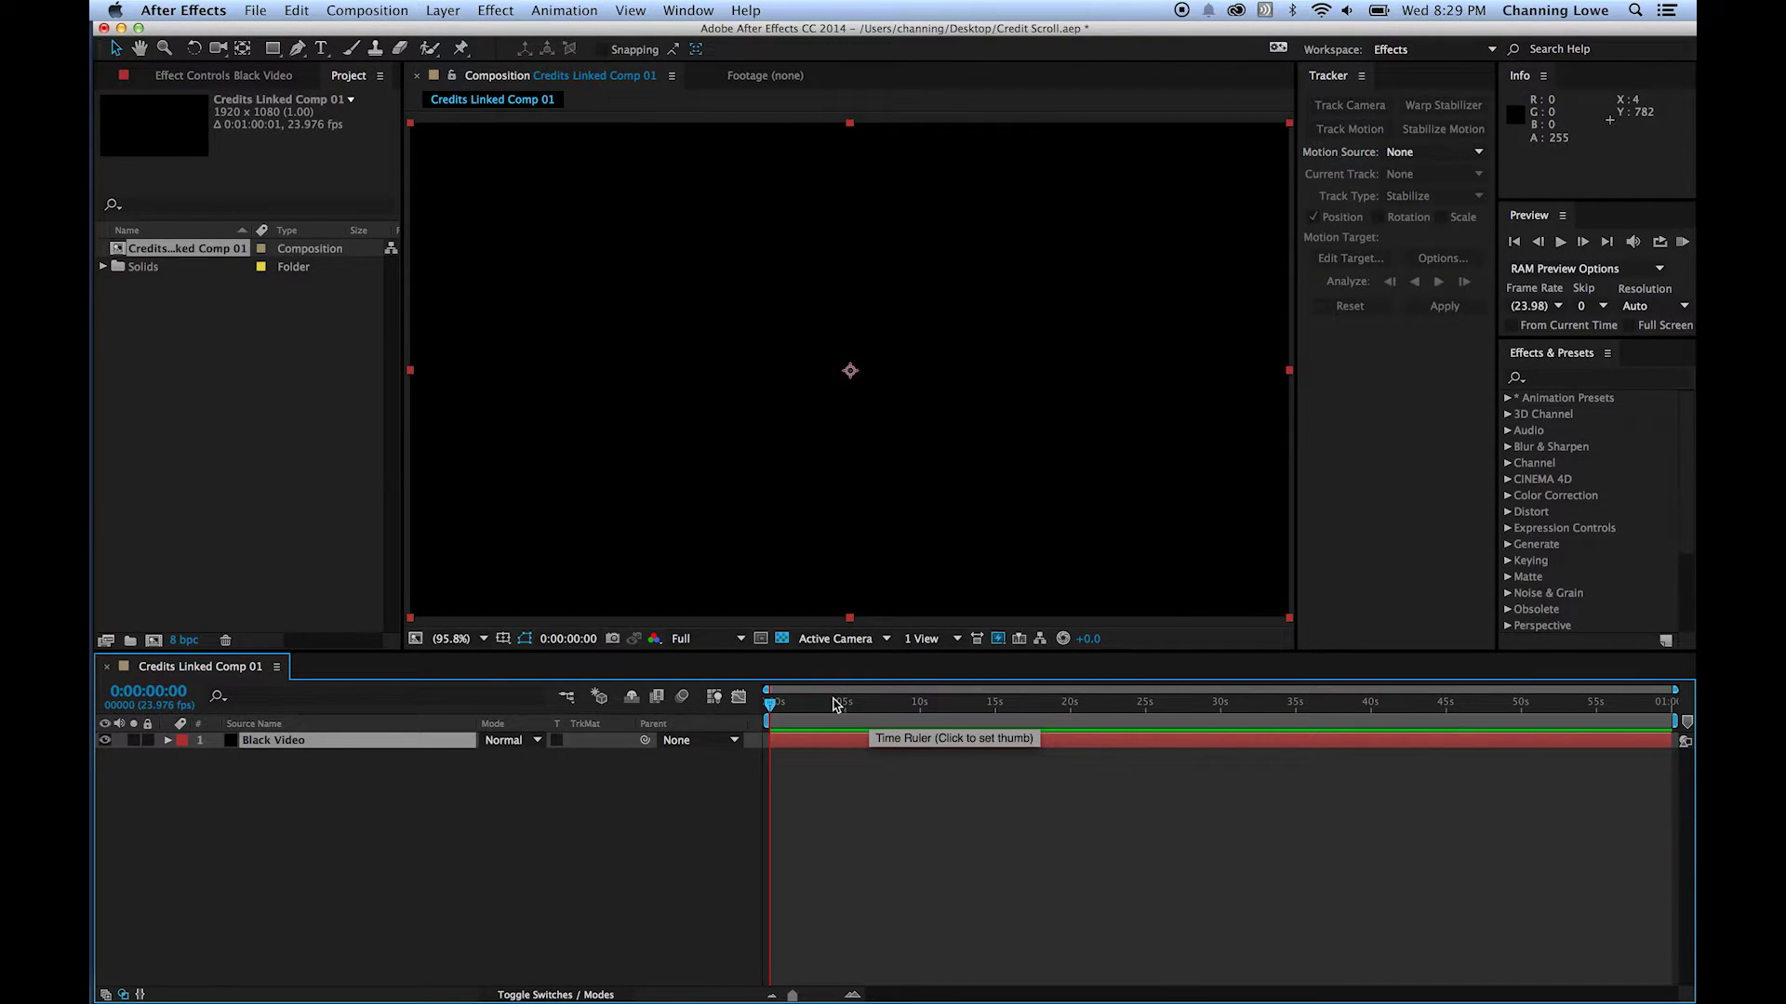
Switch to Photoshop by searching for it with Spotlight.
key(super+space)
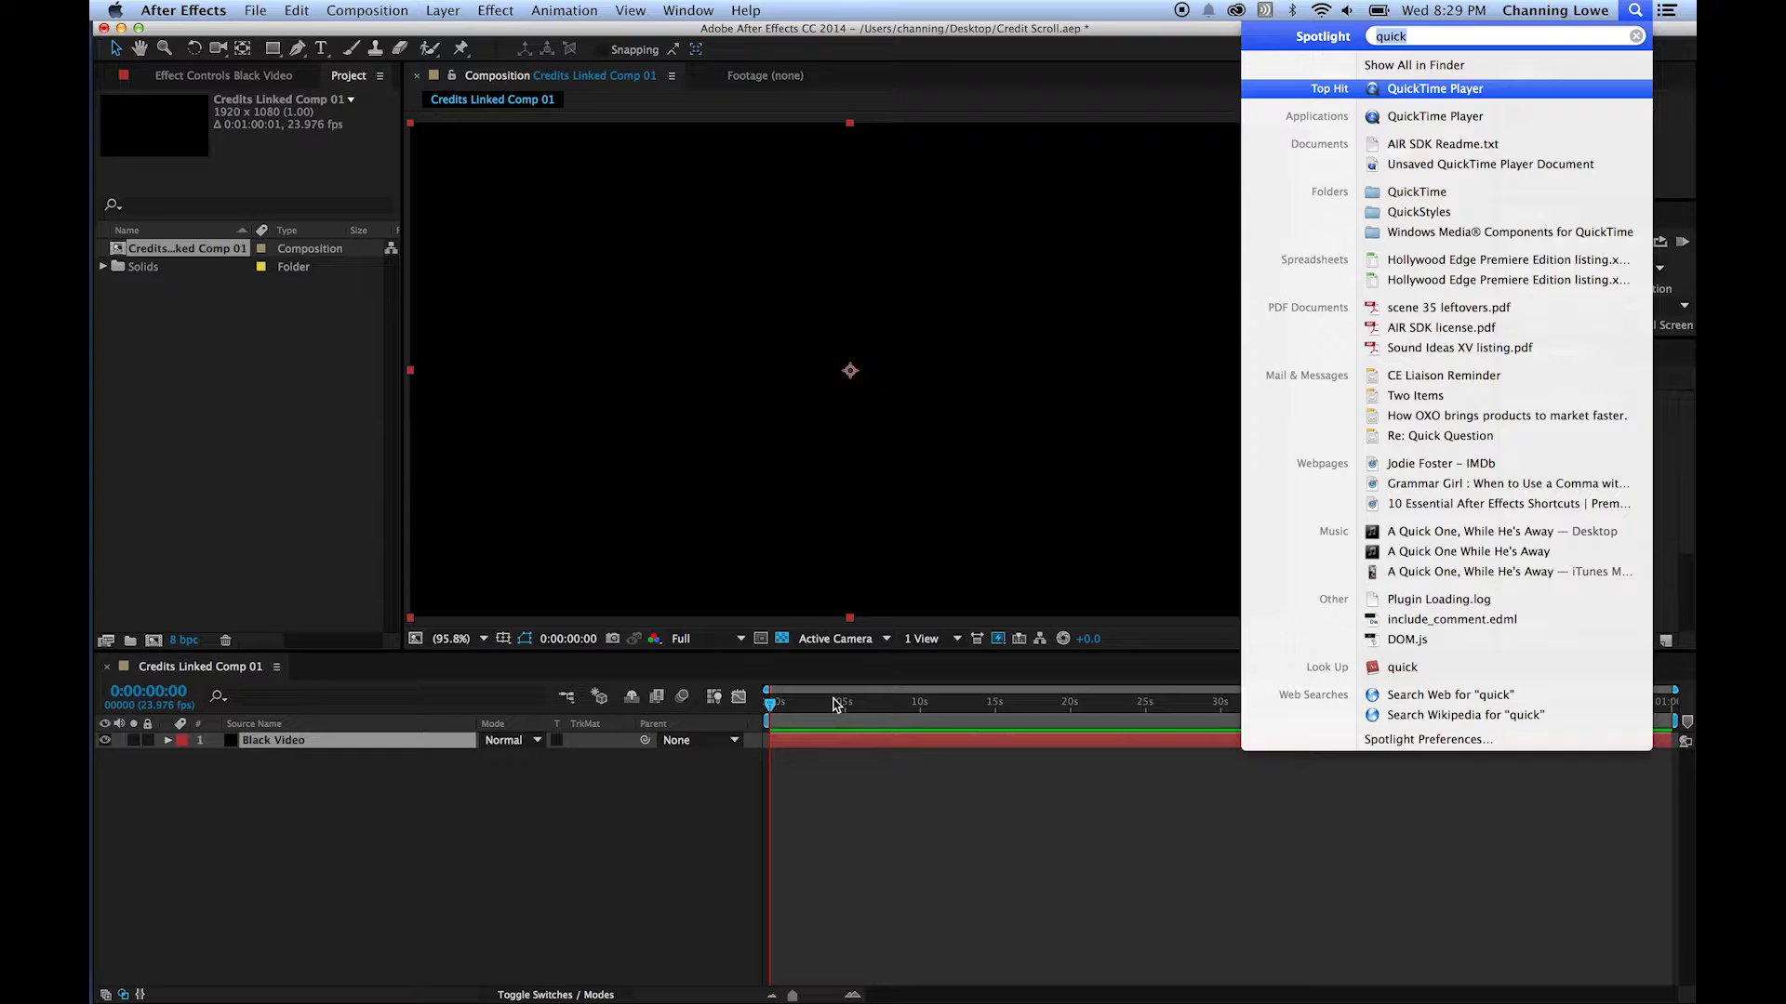
click(248, 510)
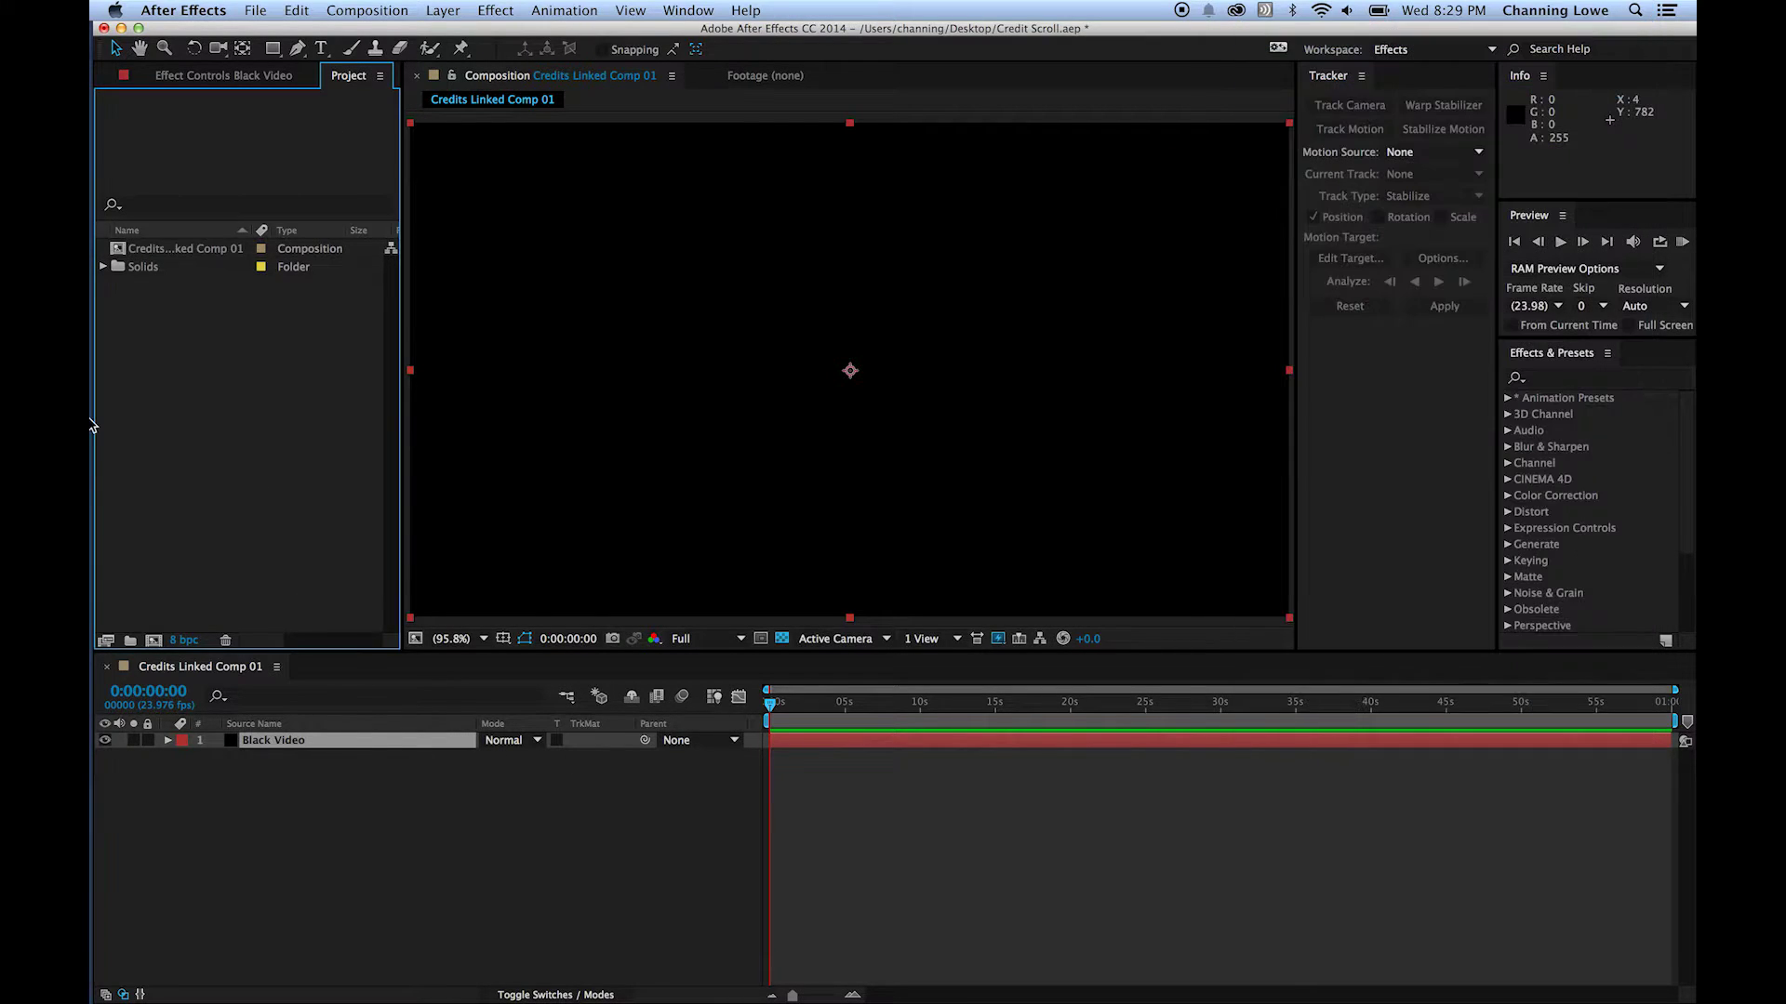
mouse_move(121, 344)
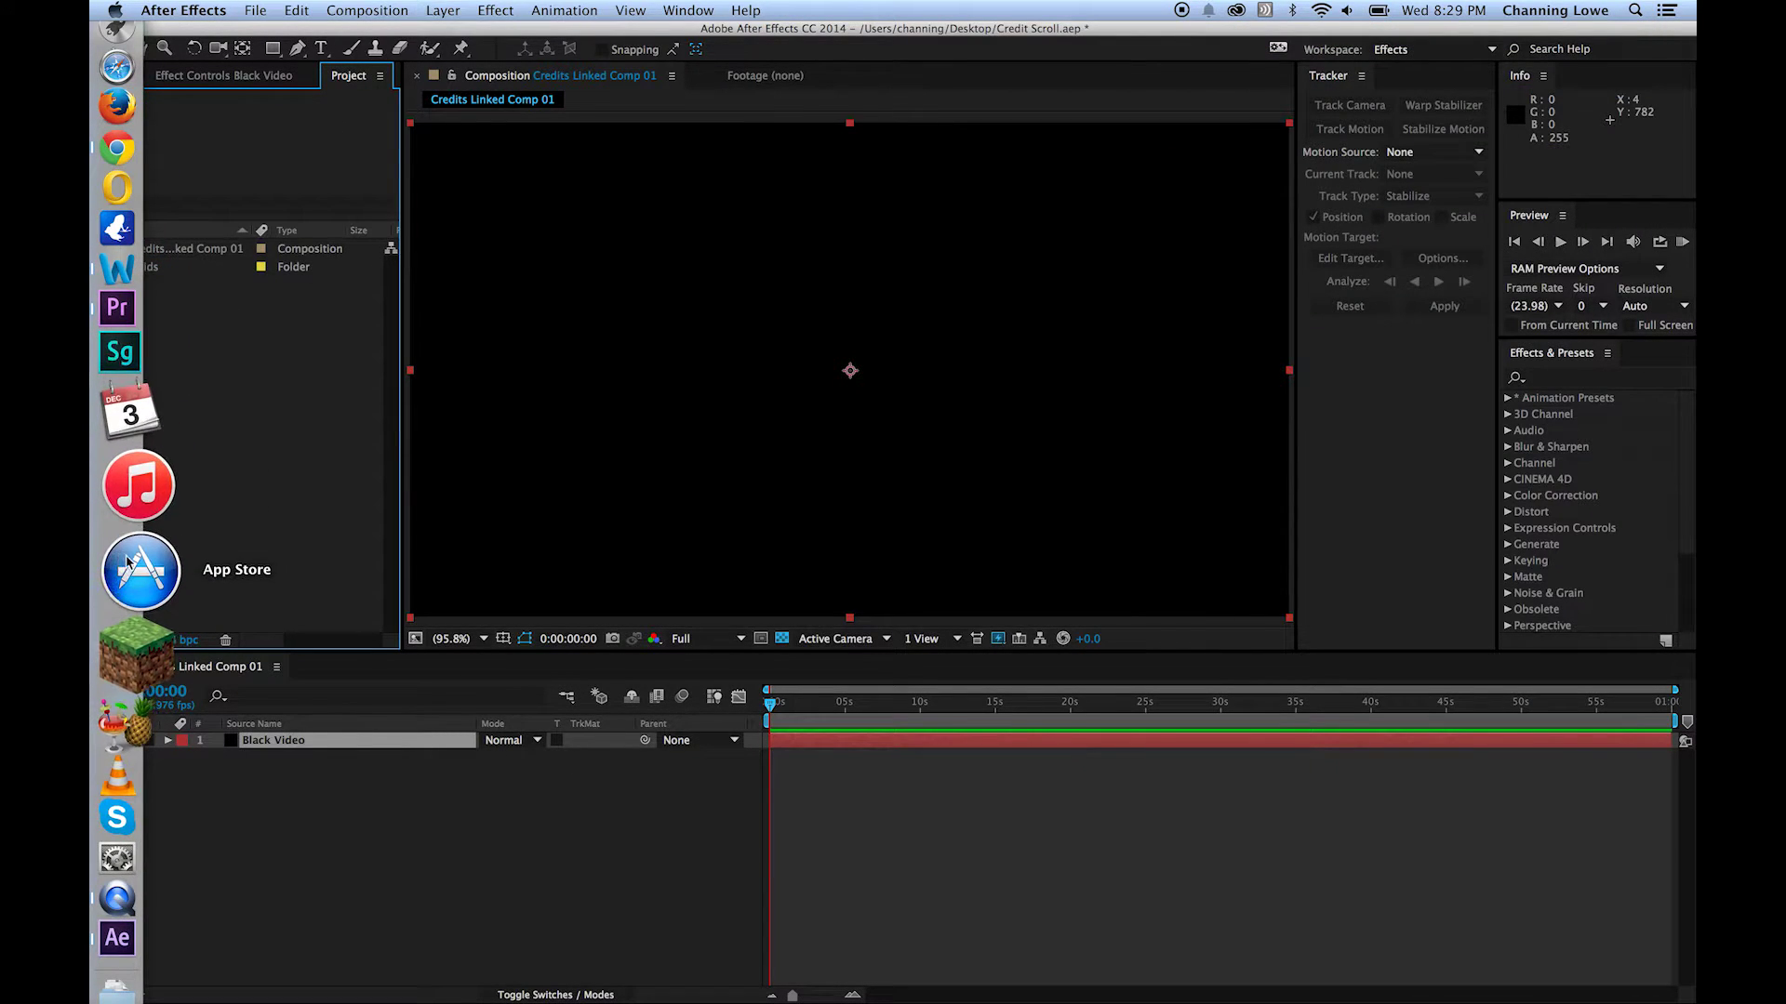
key(super+space)
text(pho)
key(Return)
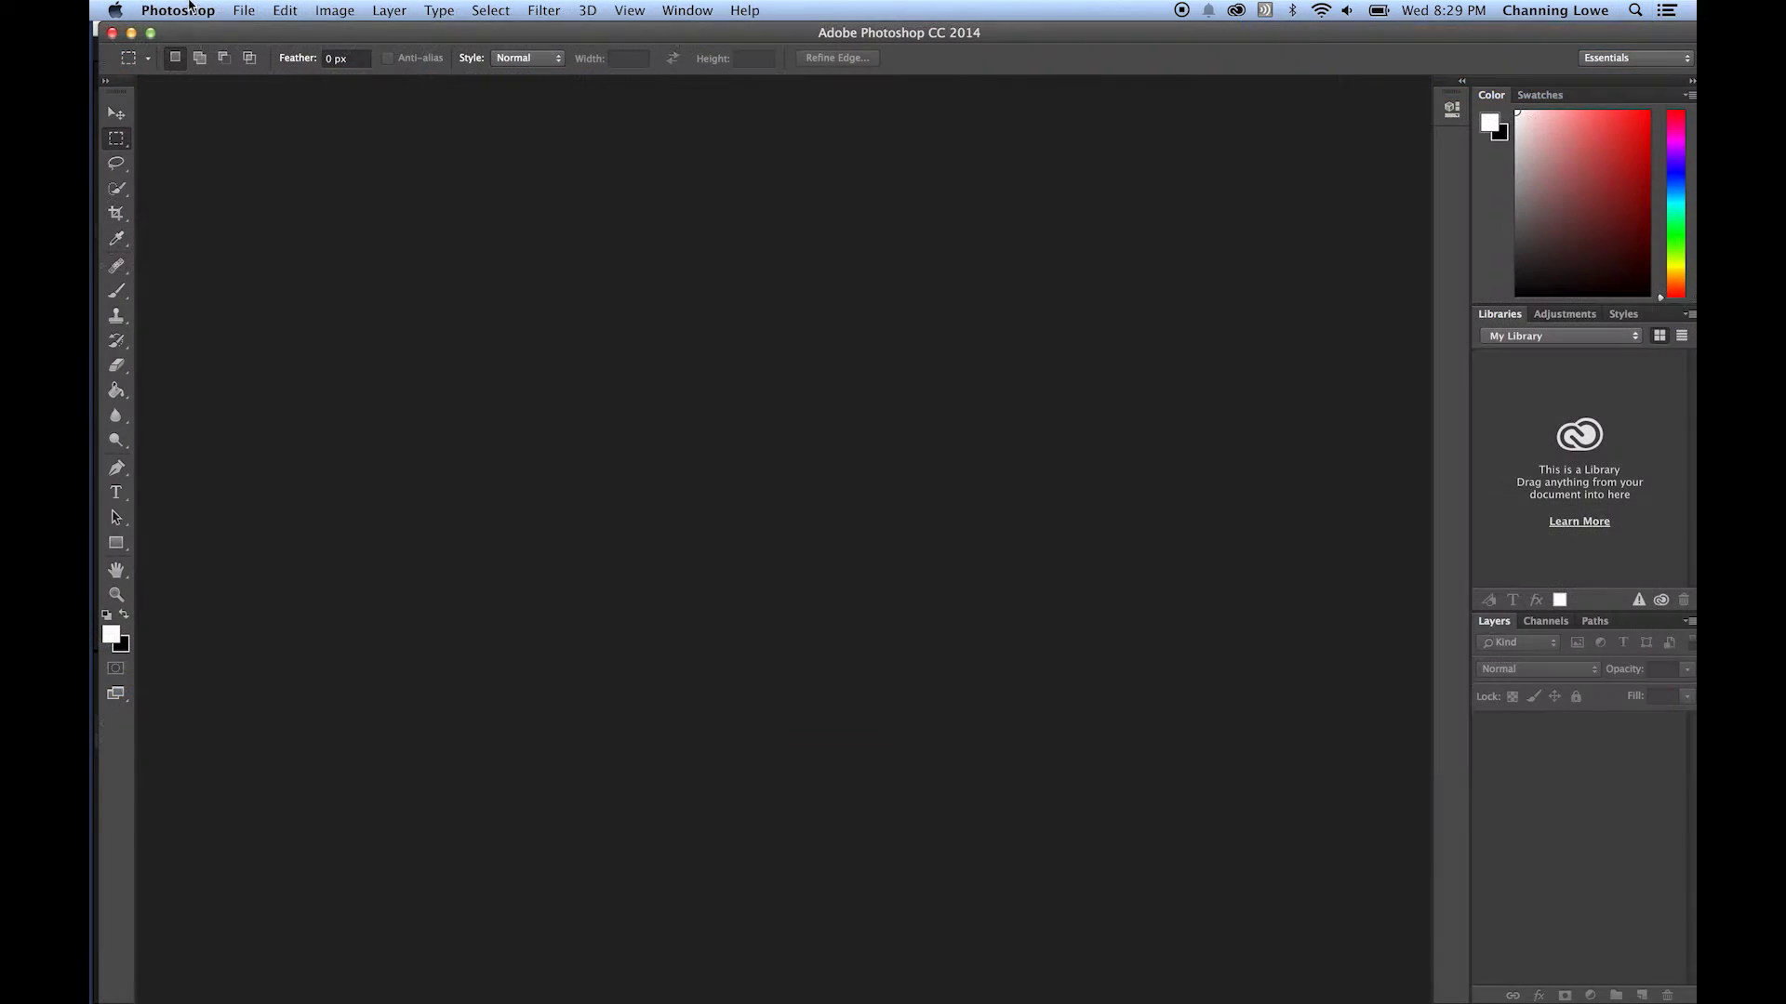
Create a new document from the Film & Video preset at size HDTV 1080p/29.97, with the height changed to 10000 pixels.
click(244, 11)
click(265, 33)
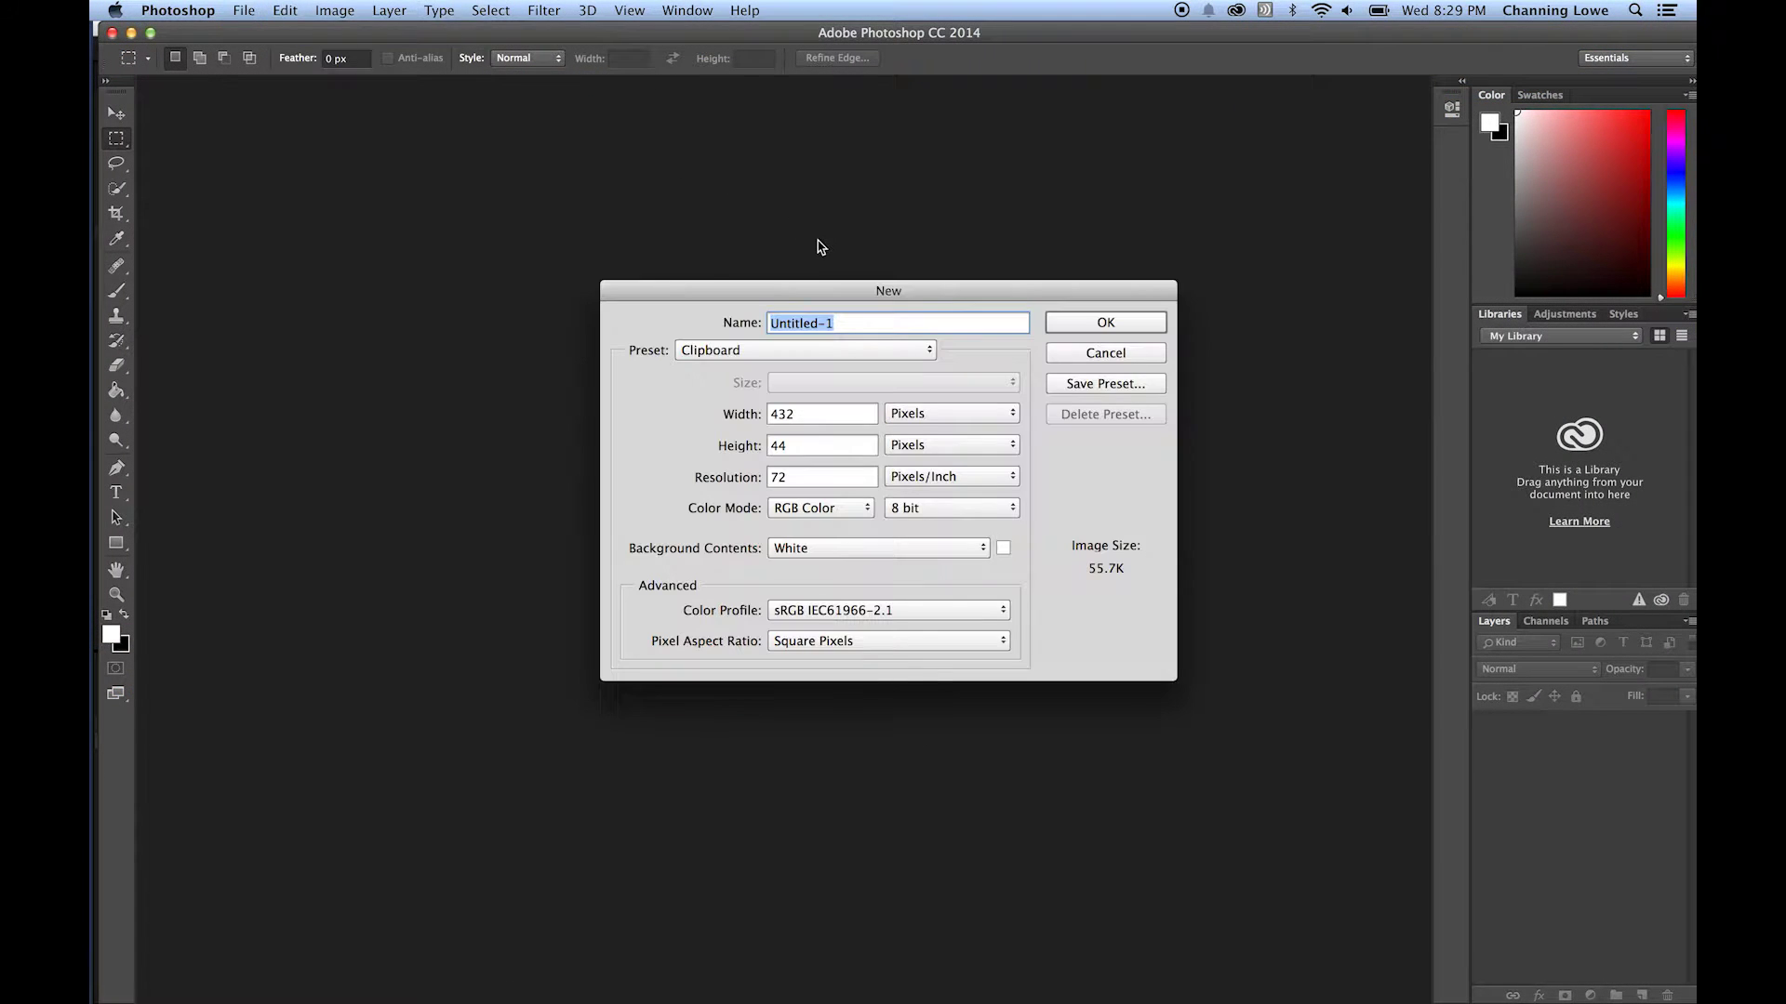
click(773, 351)
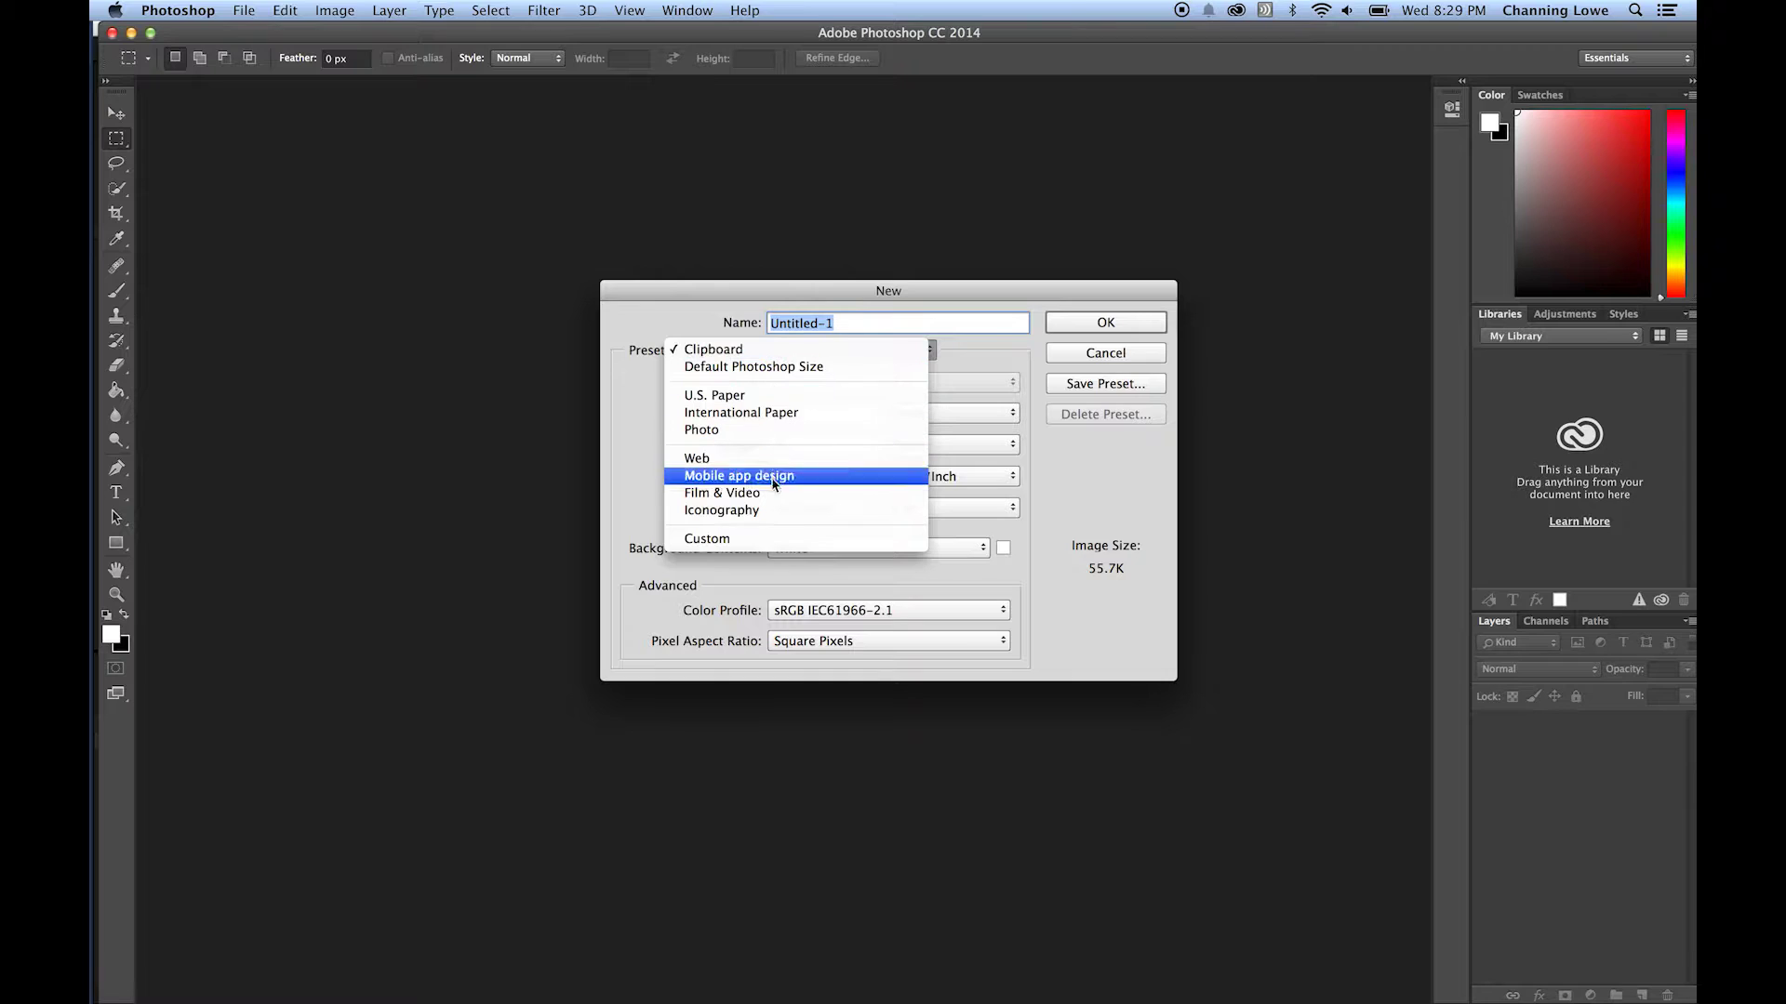
click(773, 494)
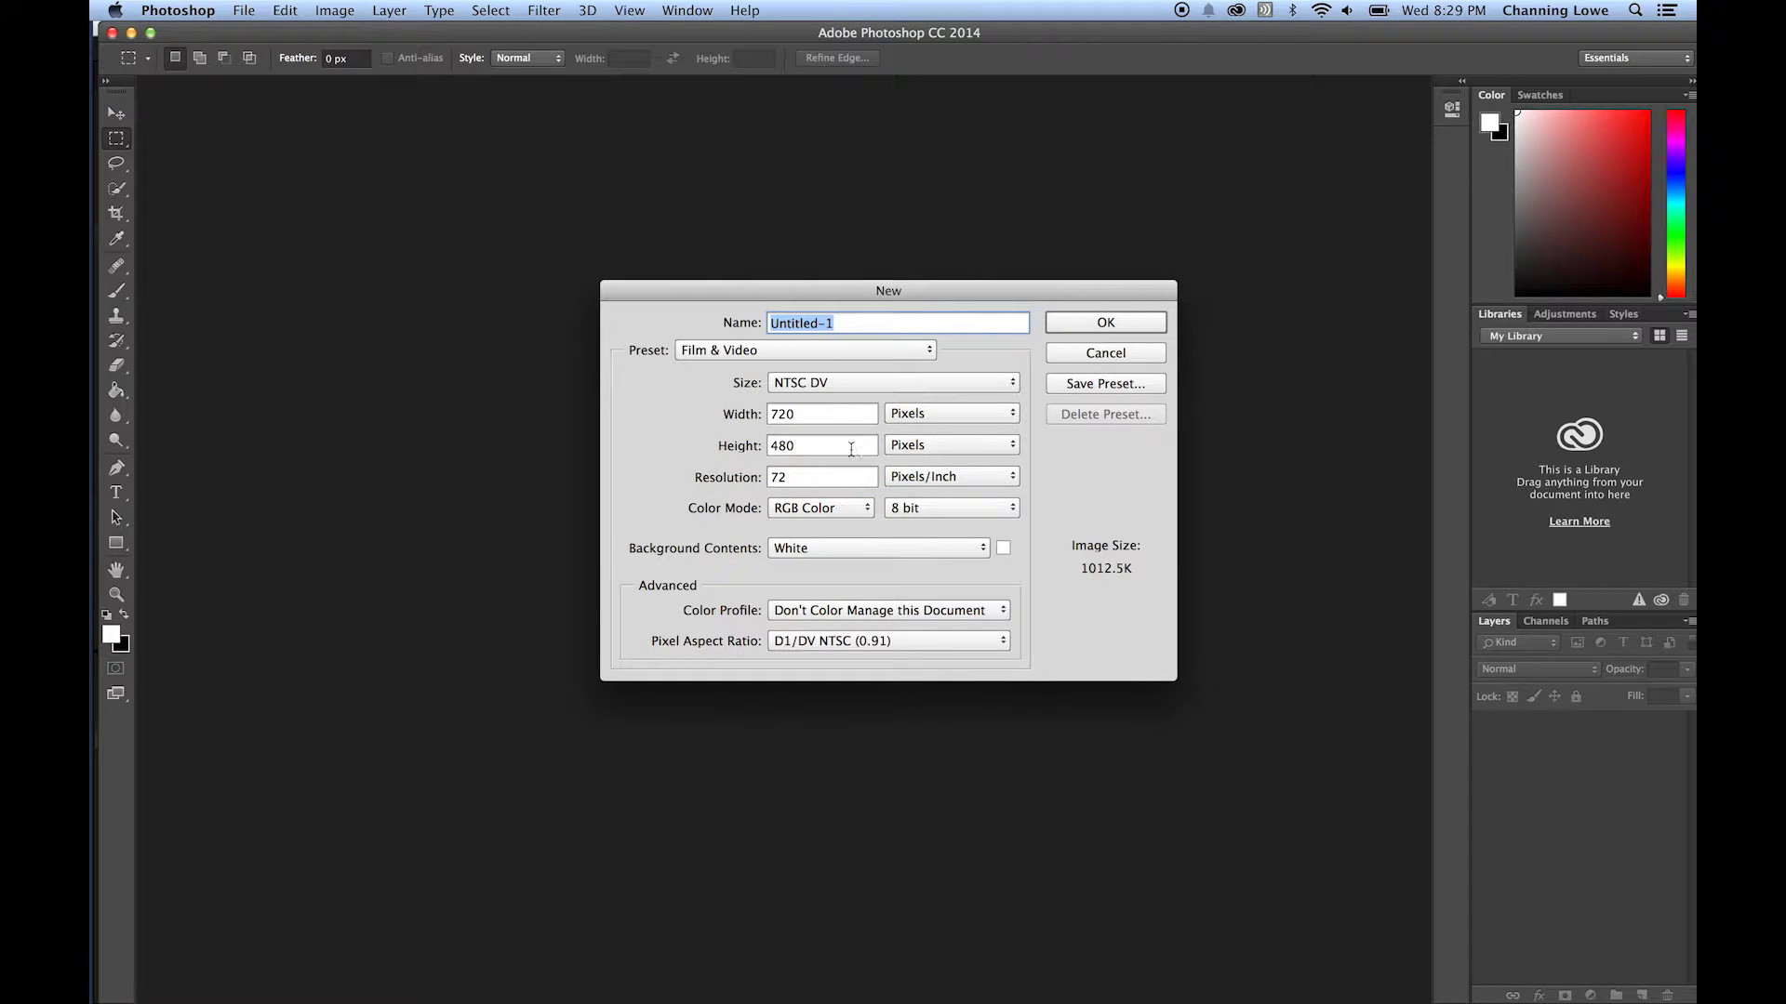
click(832, 394)
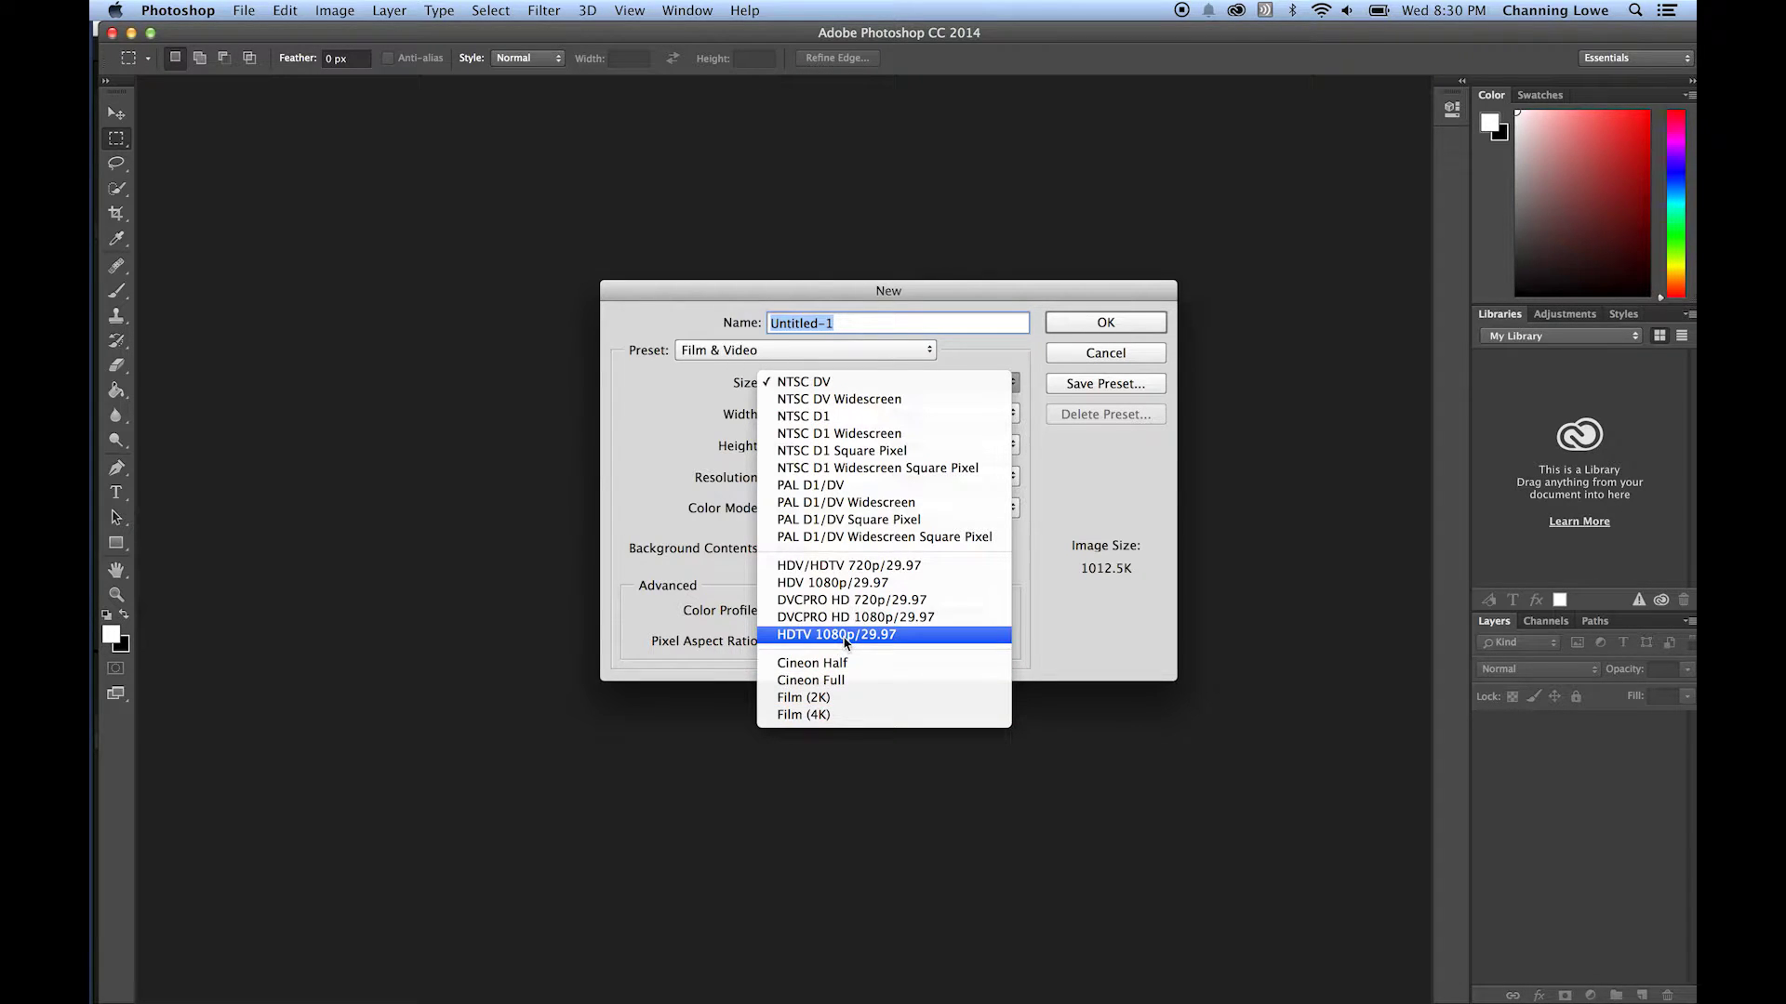
click(846, 638)
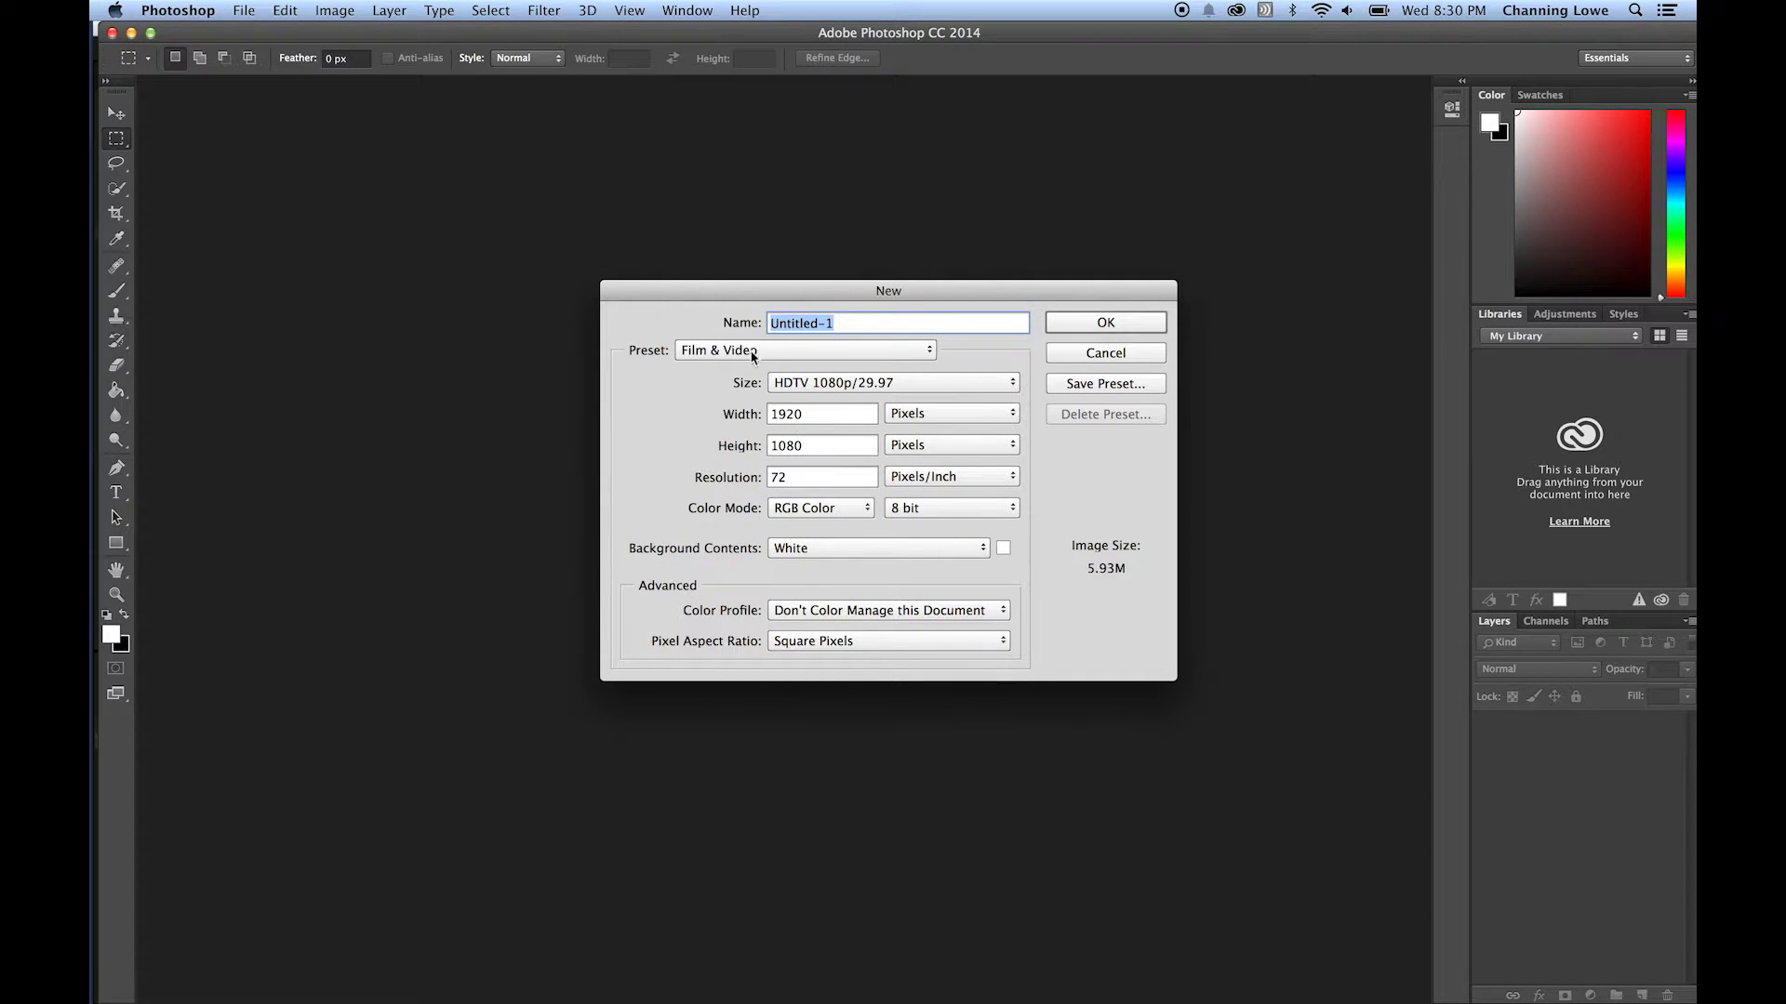
double_click(812, 450)
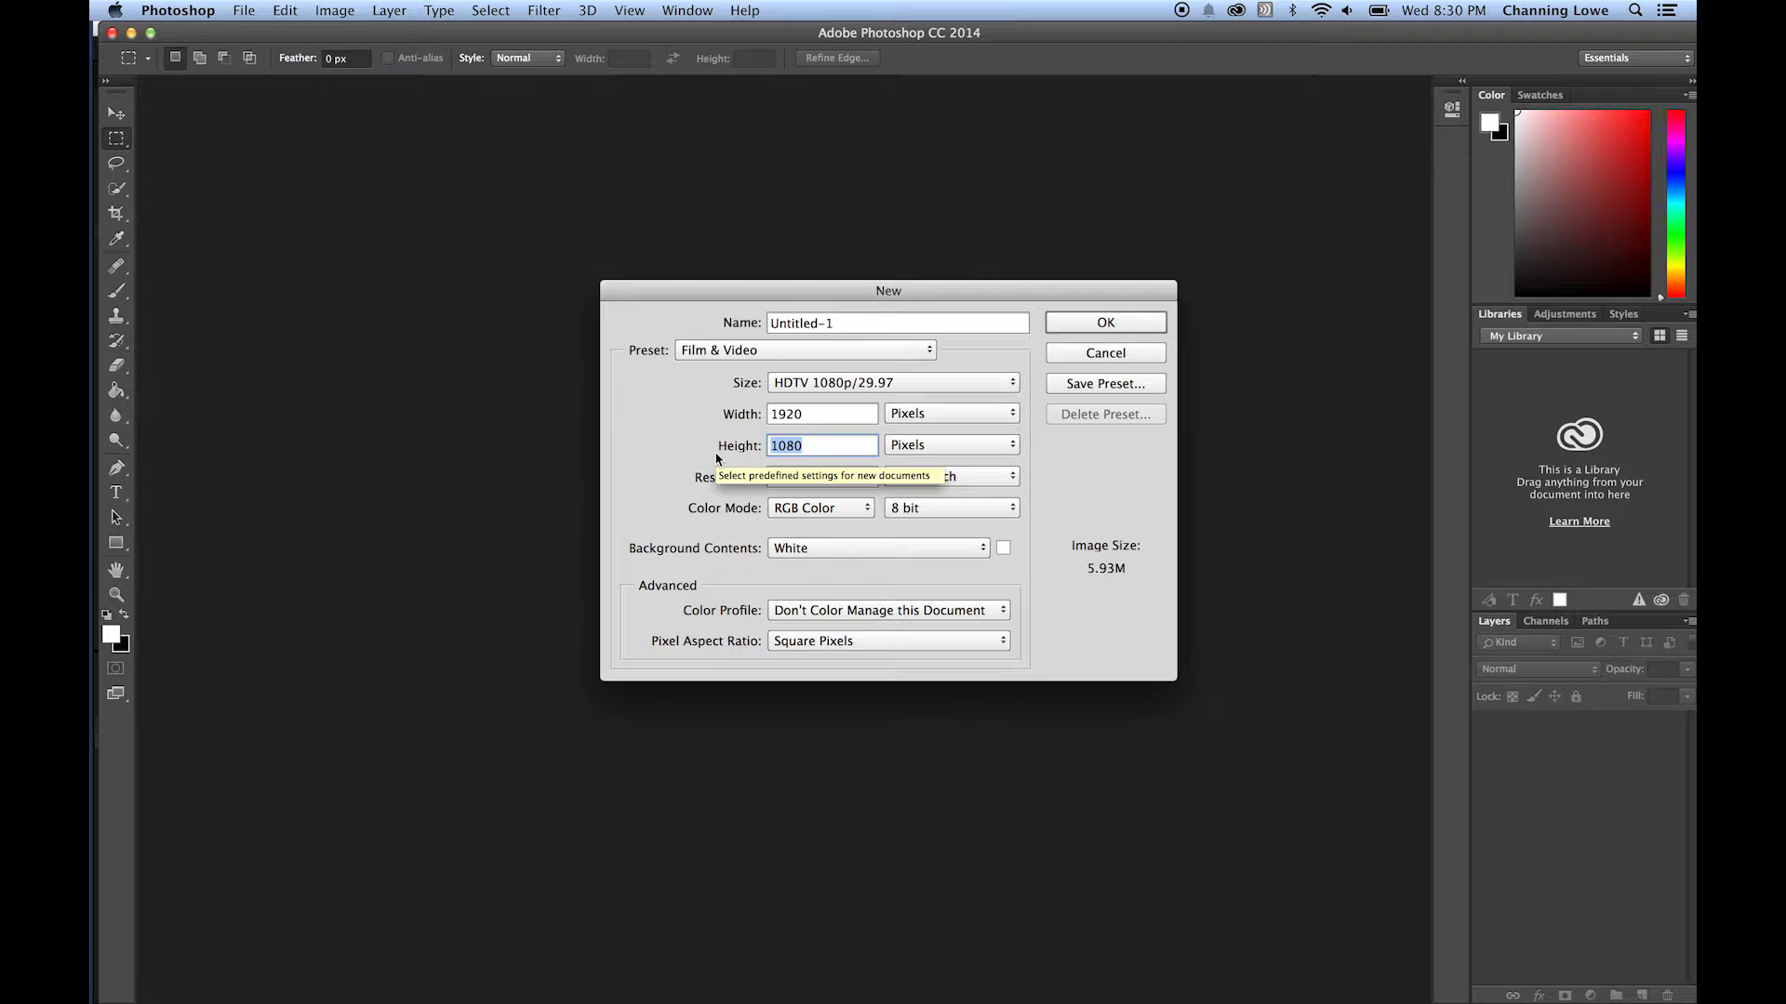
text(10000)
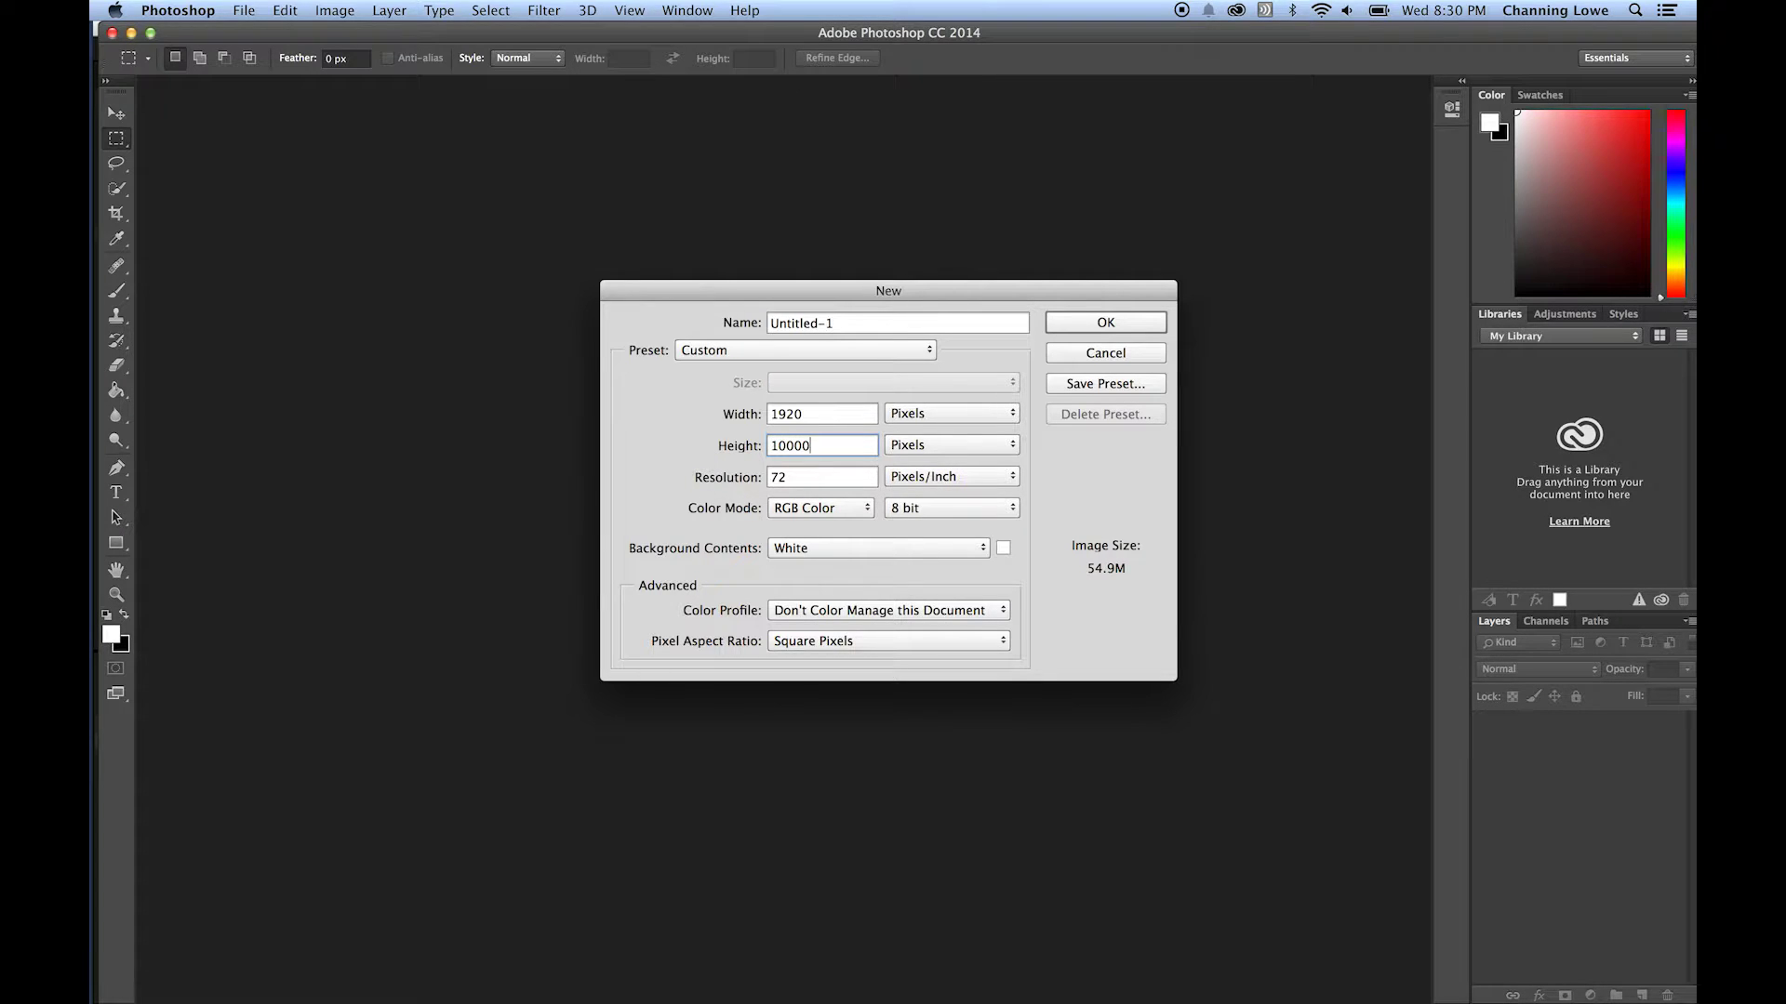
click(1102, 323)
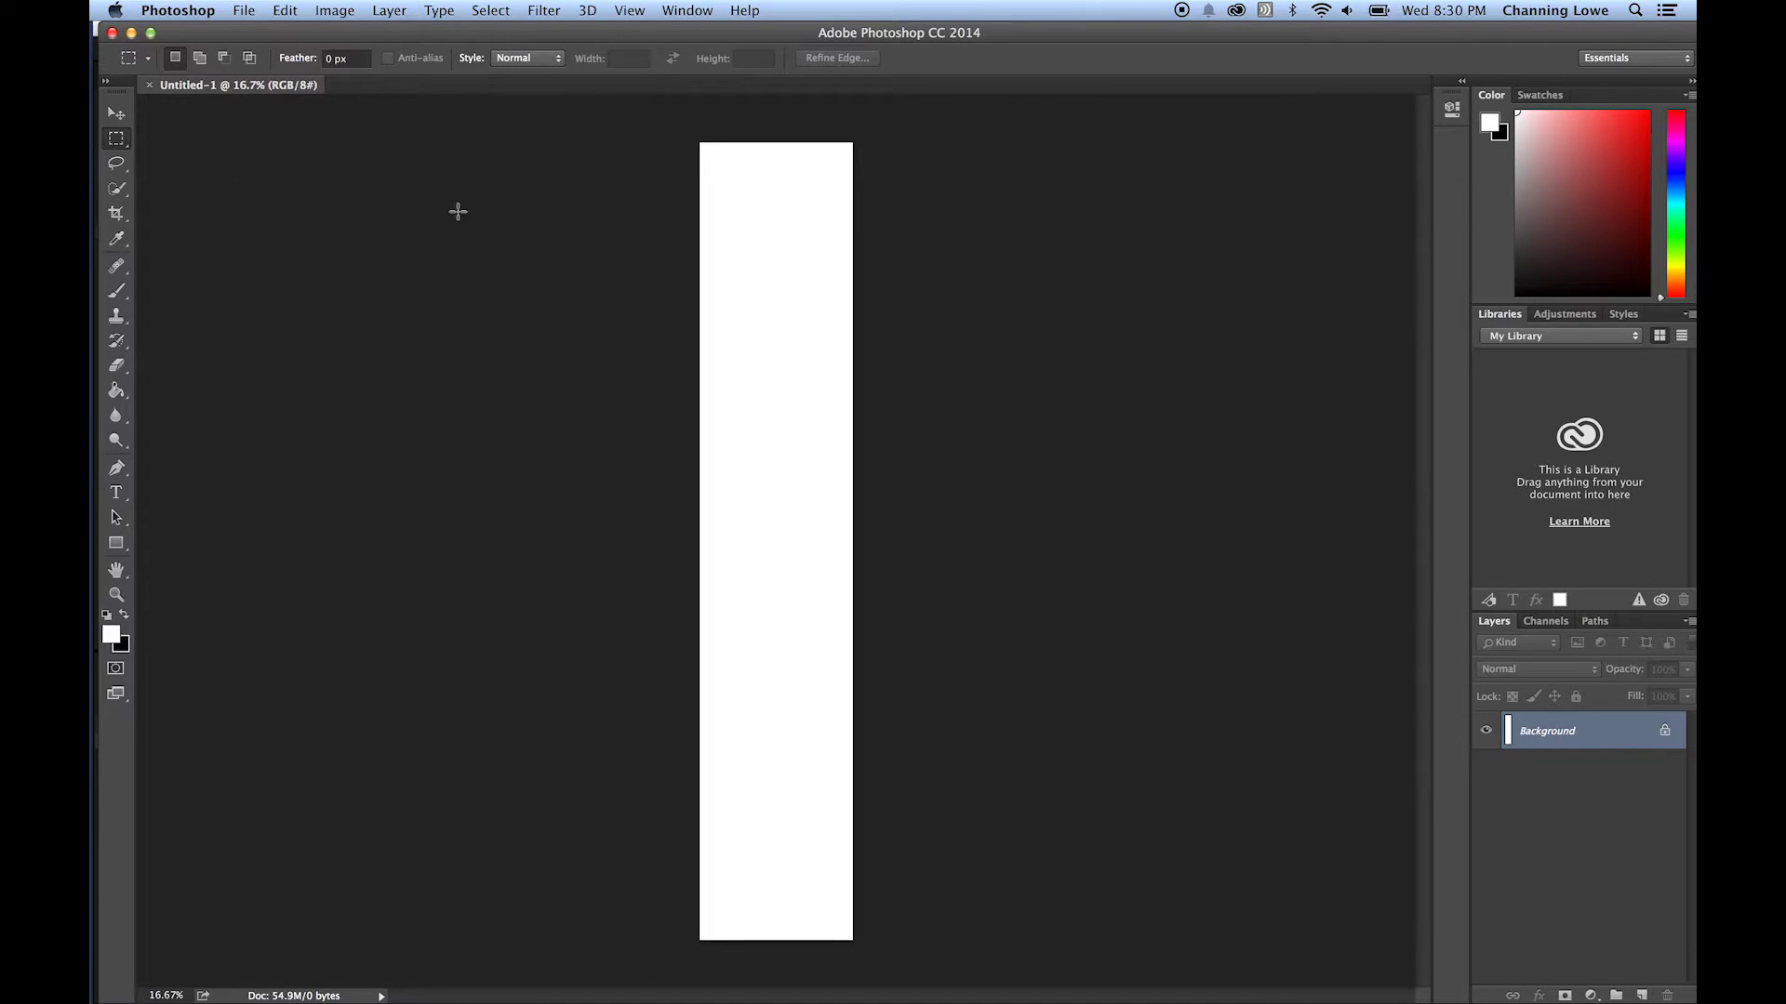
Swap the foreground and background colours and fill the Background layer with black.
drag(699, 221, 863, 319)
key(super+d)
click(124, 615)
click(116, 391)
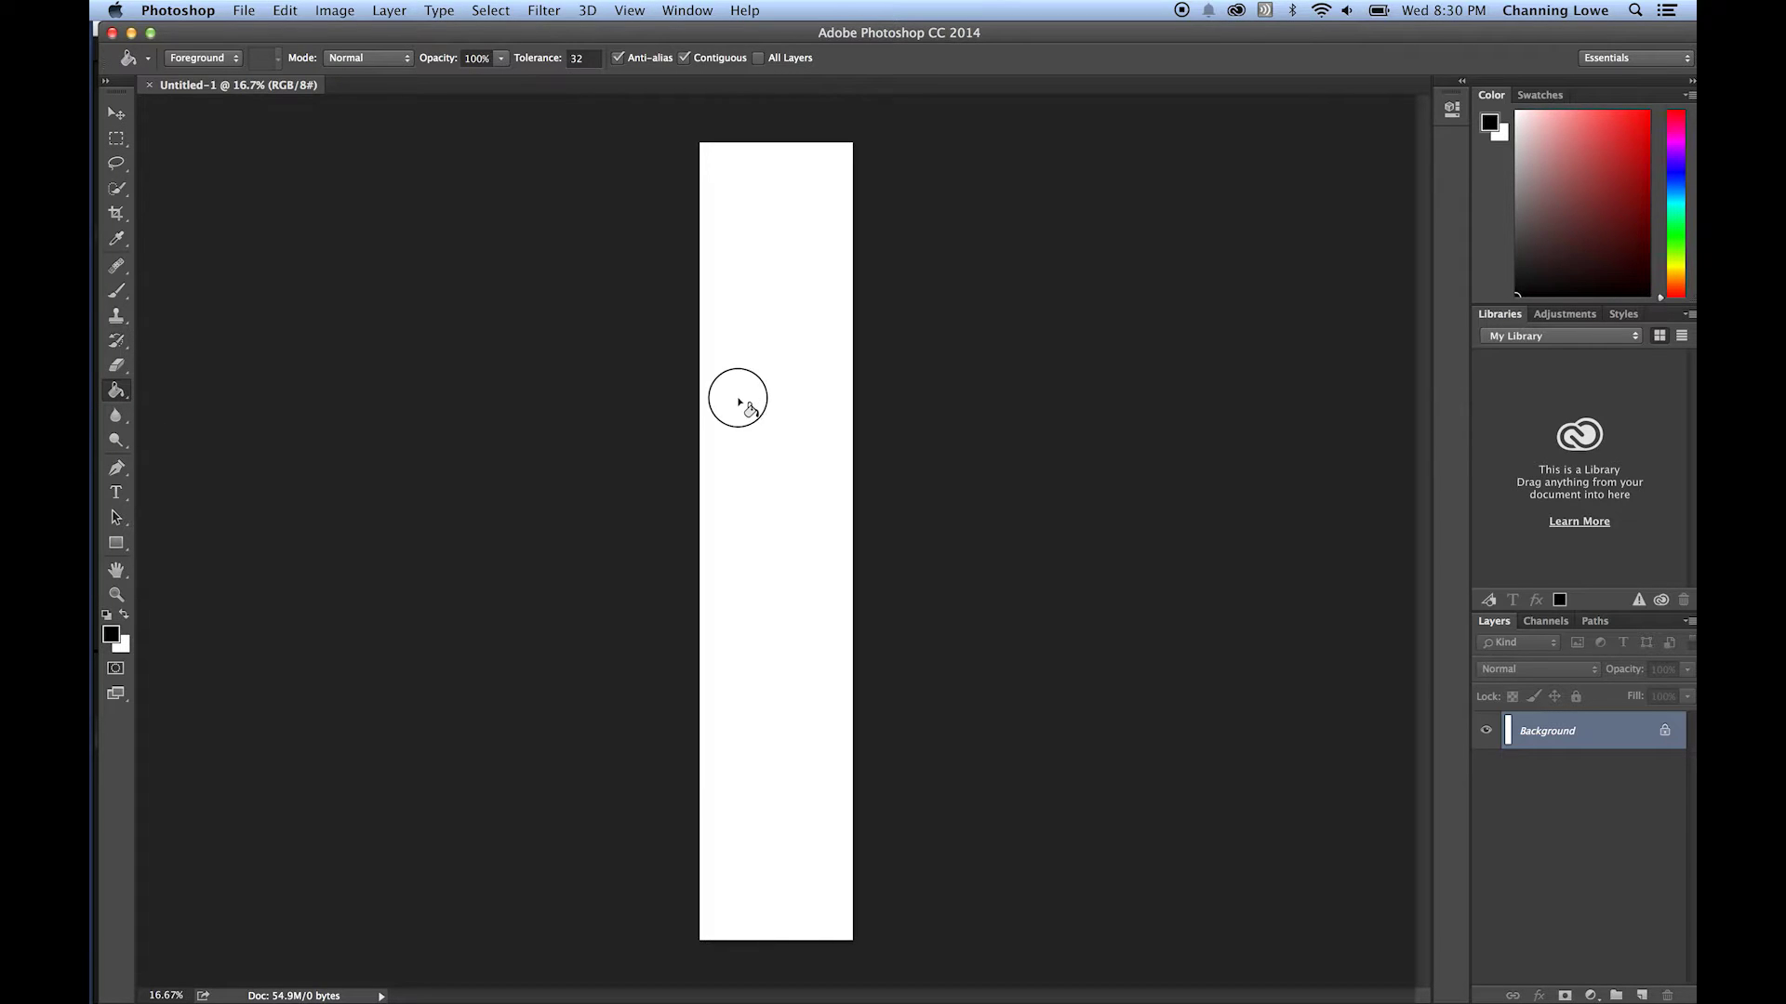
key(alt+BackSpace)
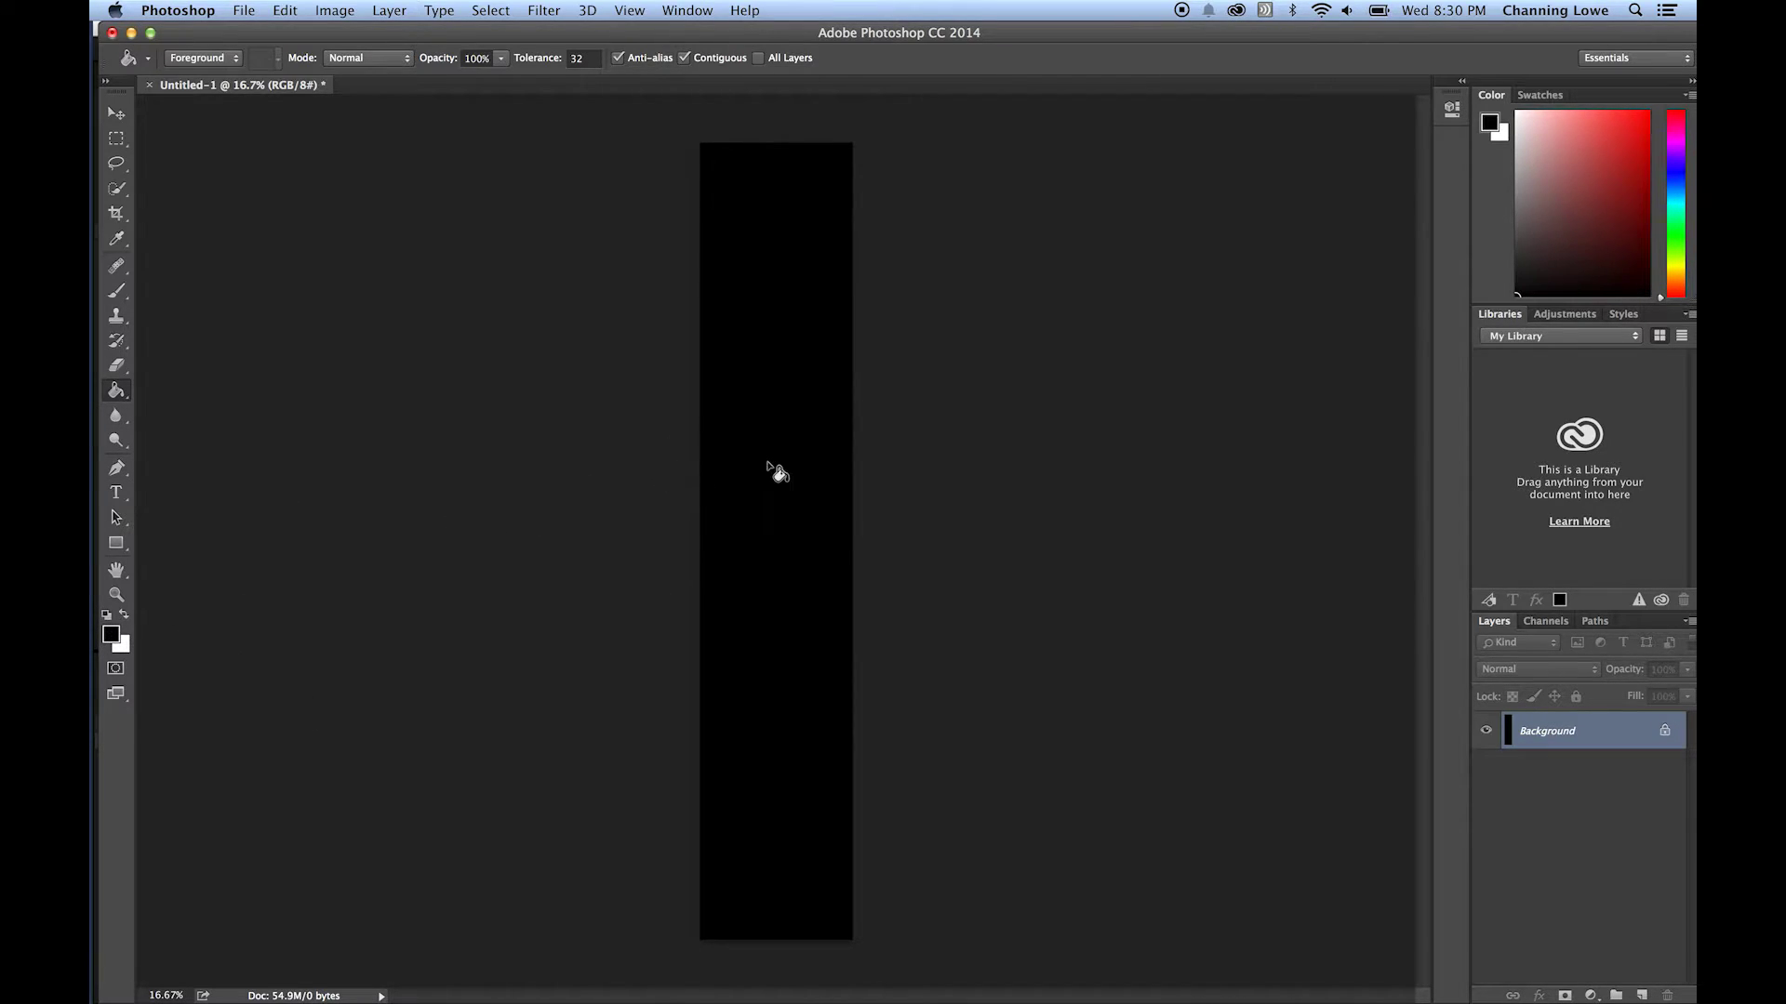
Draw a tall paragraph text box covering nearly the whole black canvas with the Type tool.
click(117, 113)
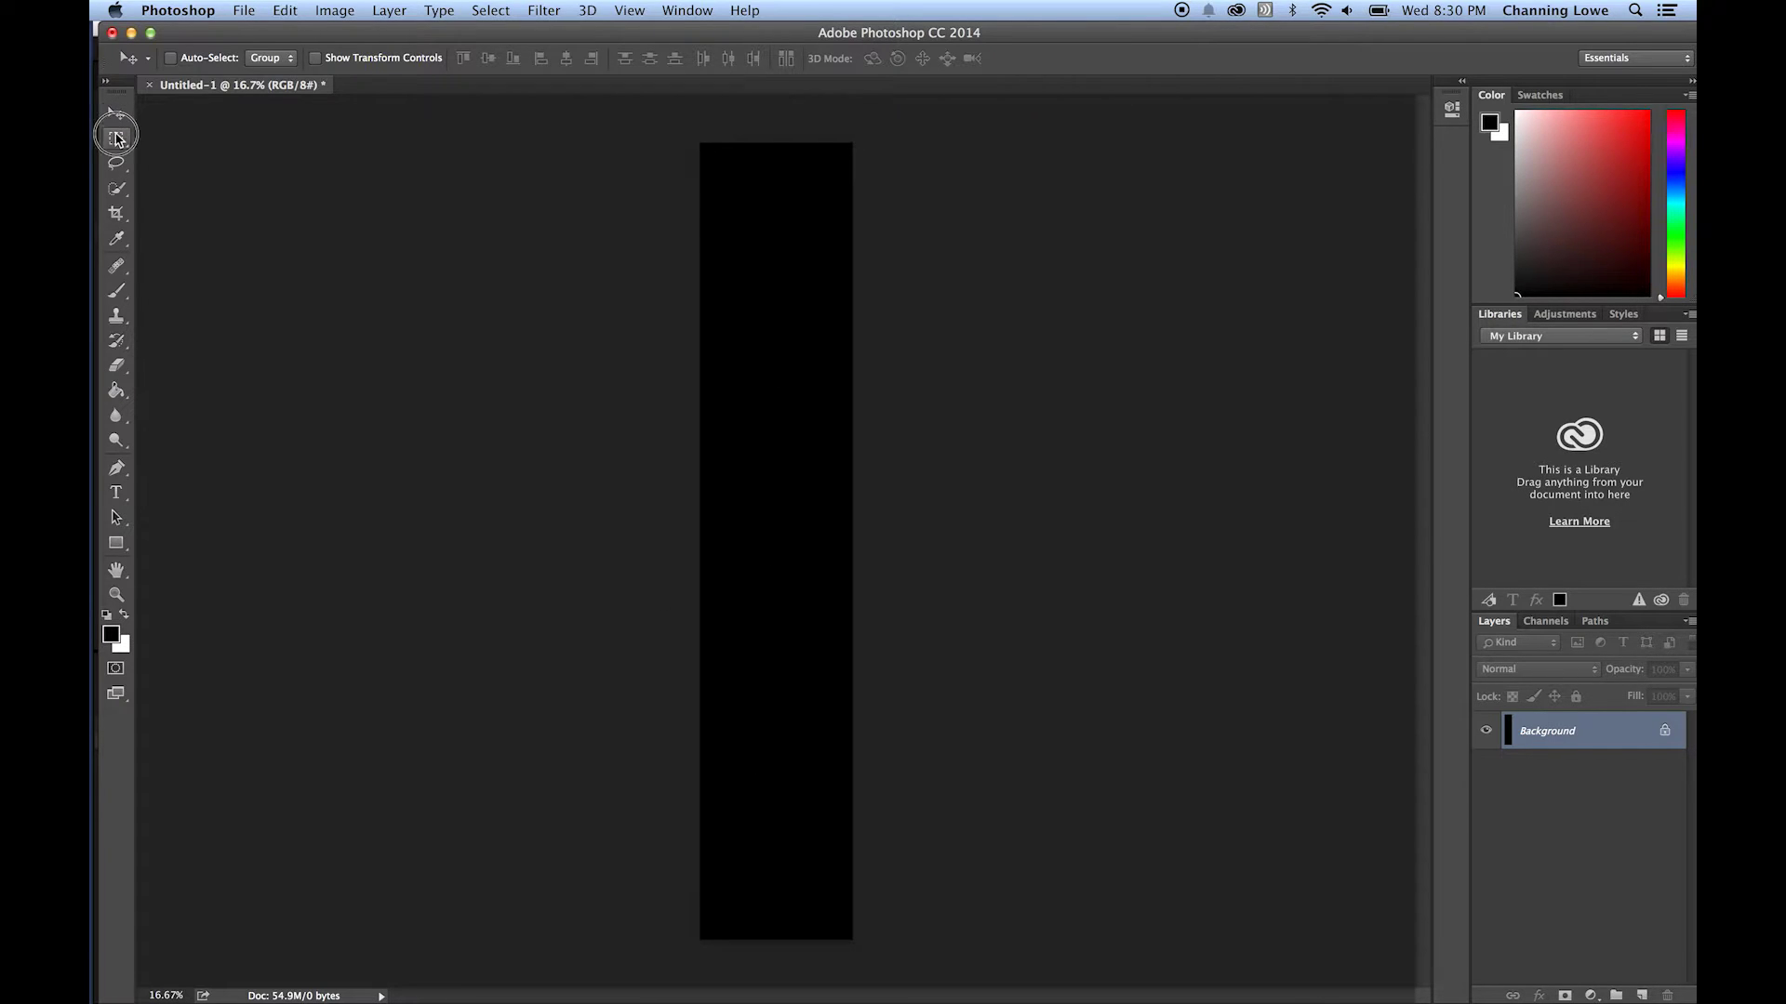
click(117, 138)
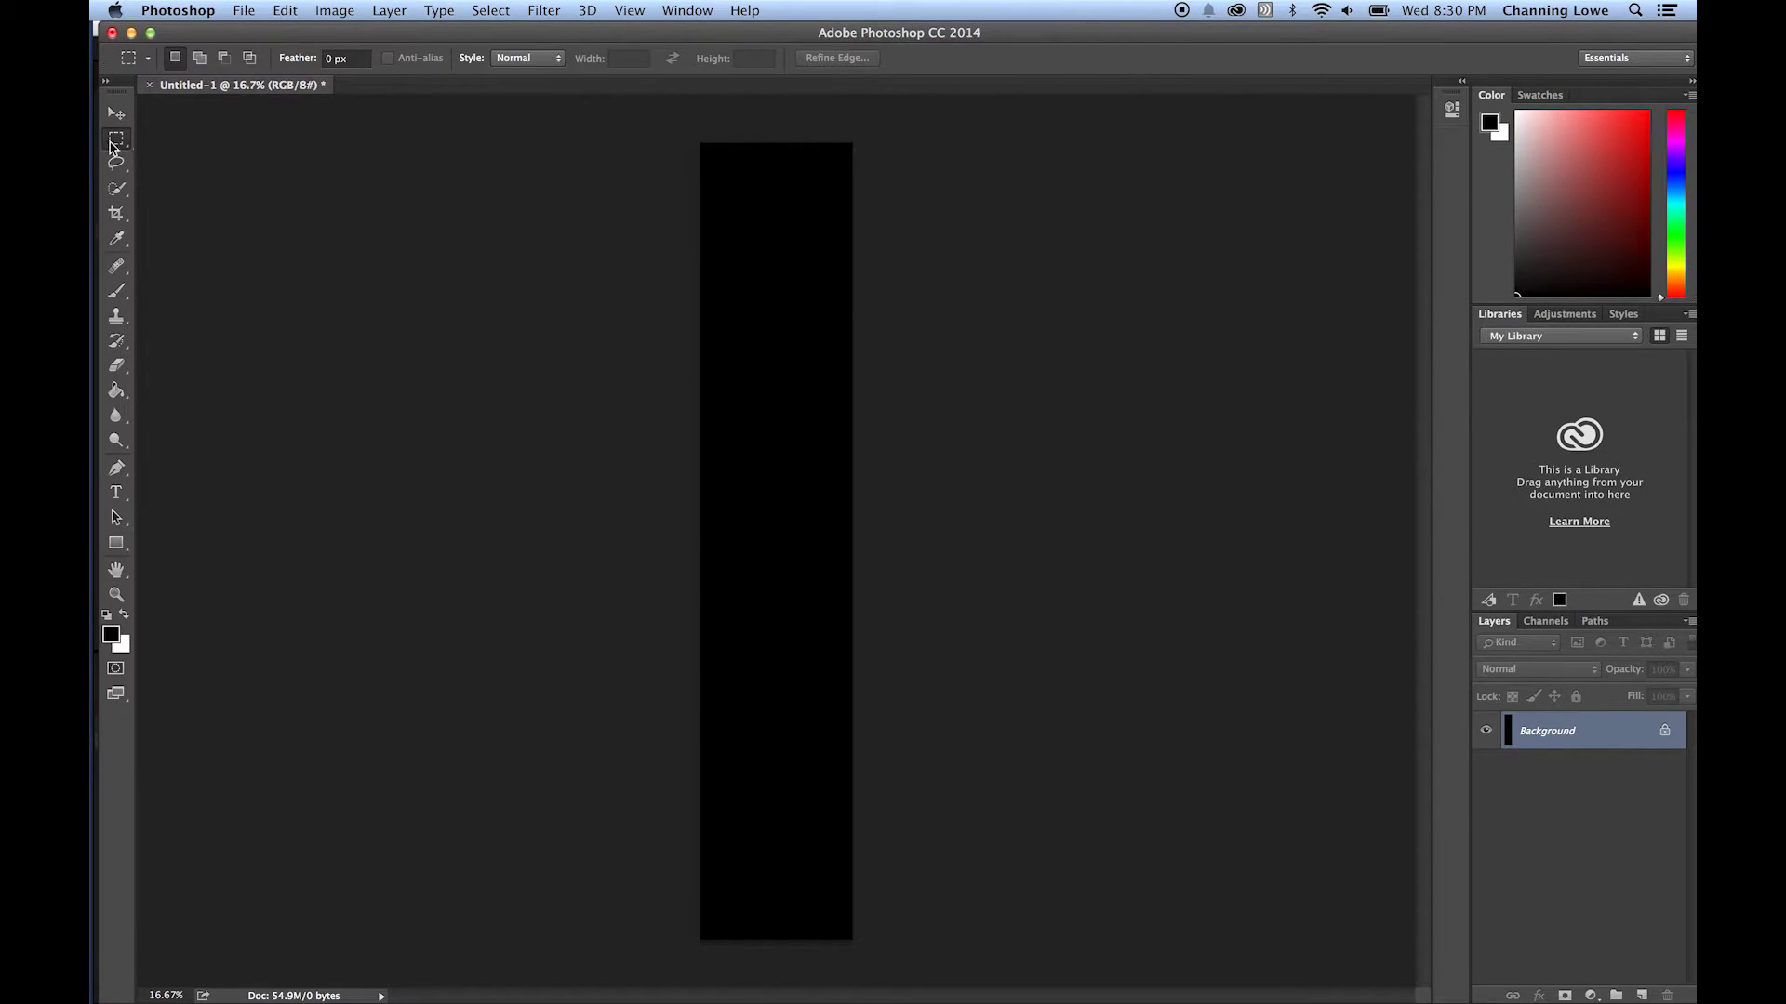
click(116, 493)
drag(713, 169, 835, 915)
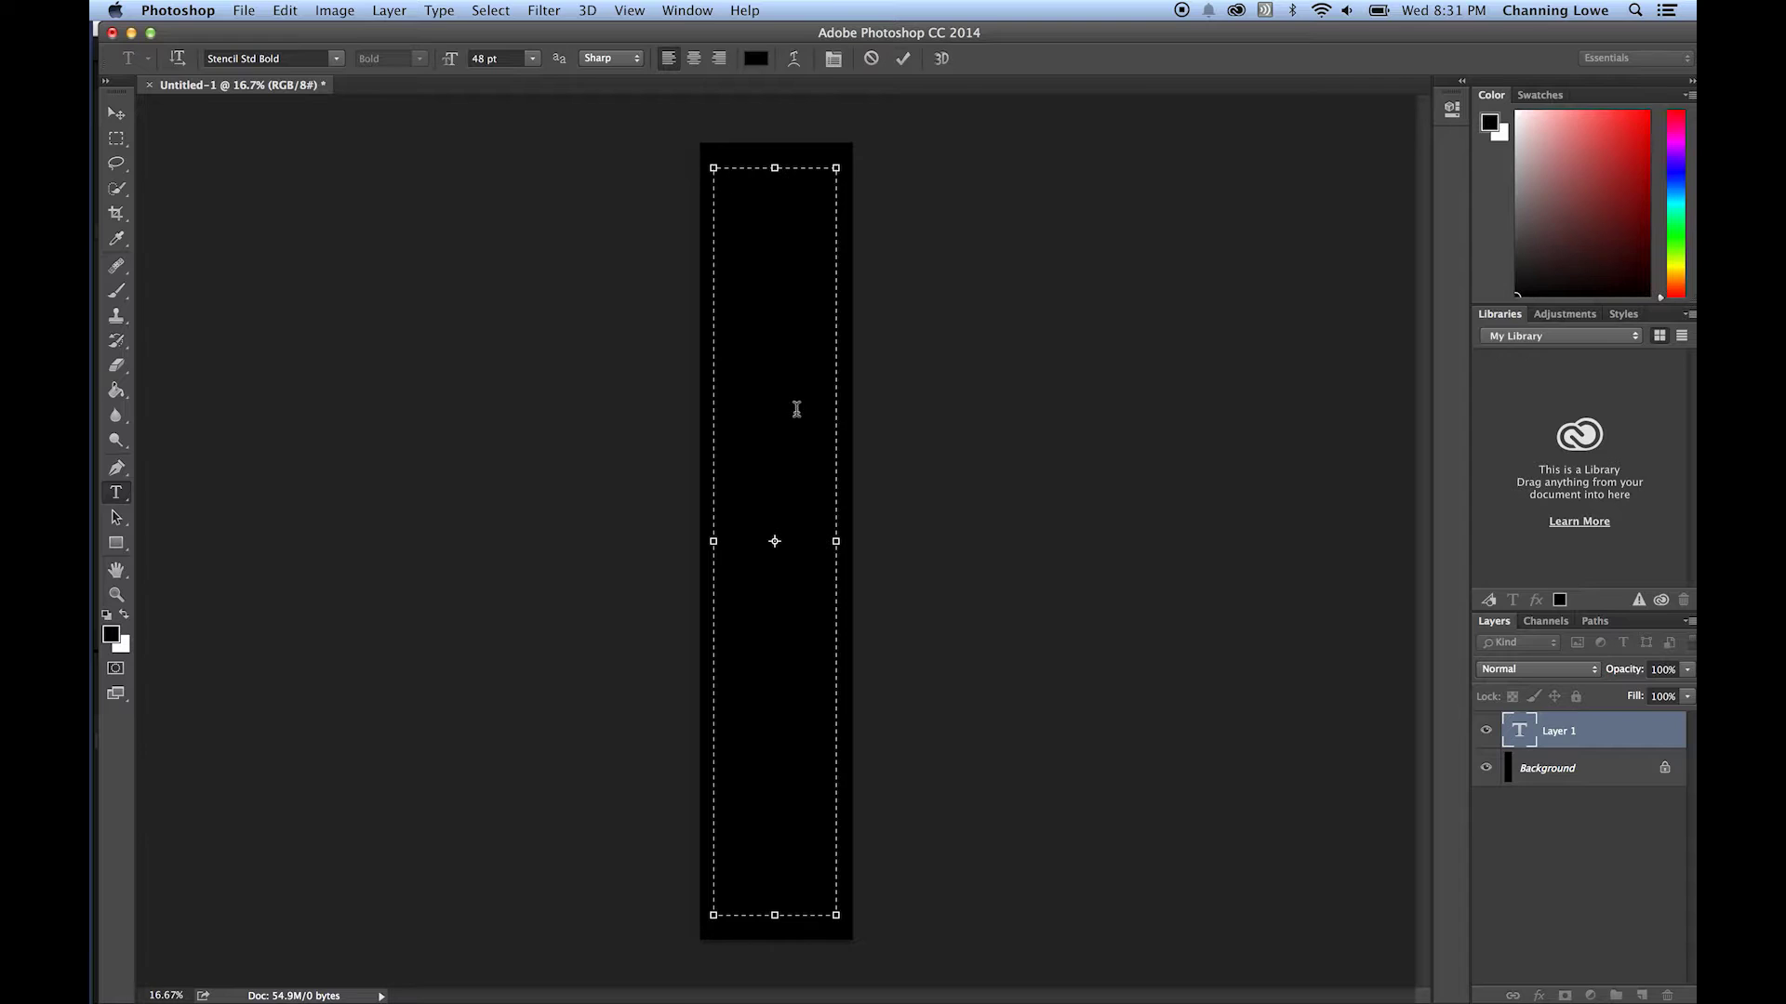
Switch to the credits document in Word and copy its entire text.
key(super+Tab)
key(super+Tab)
key(super+Tab)
key(super+Tab)
key(super+Tab)
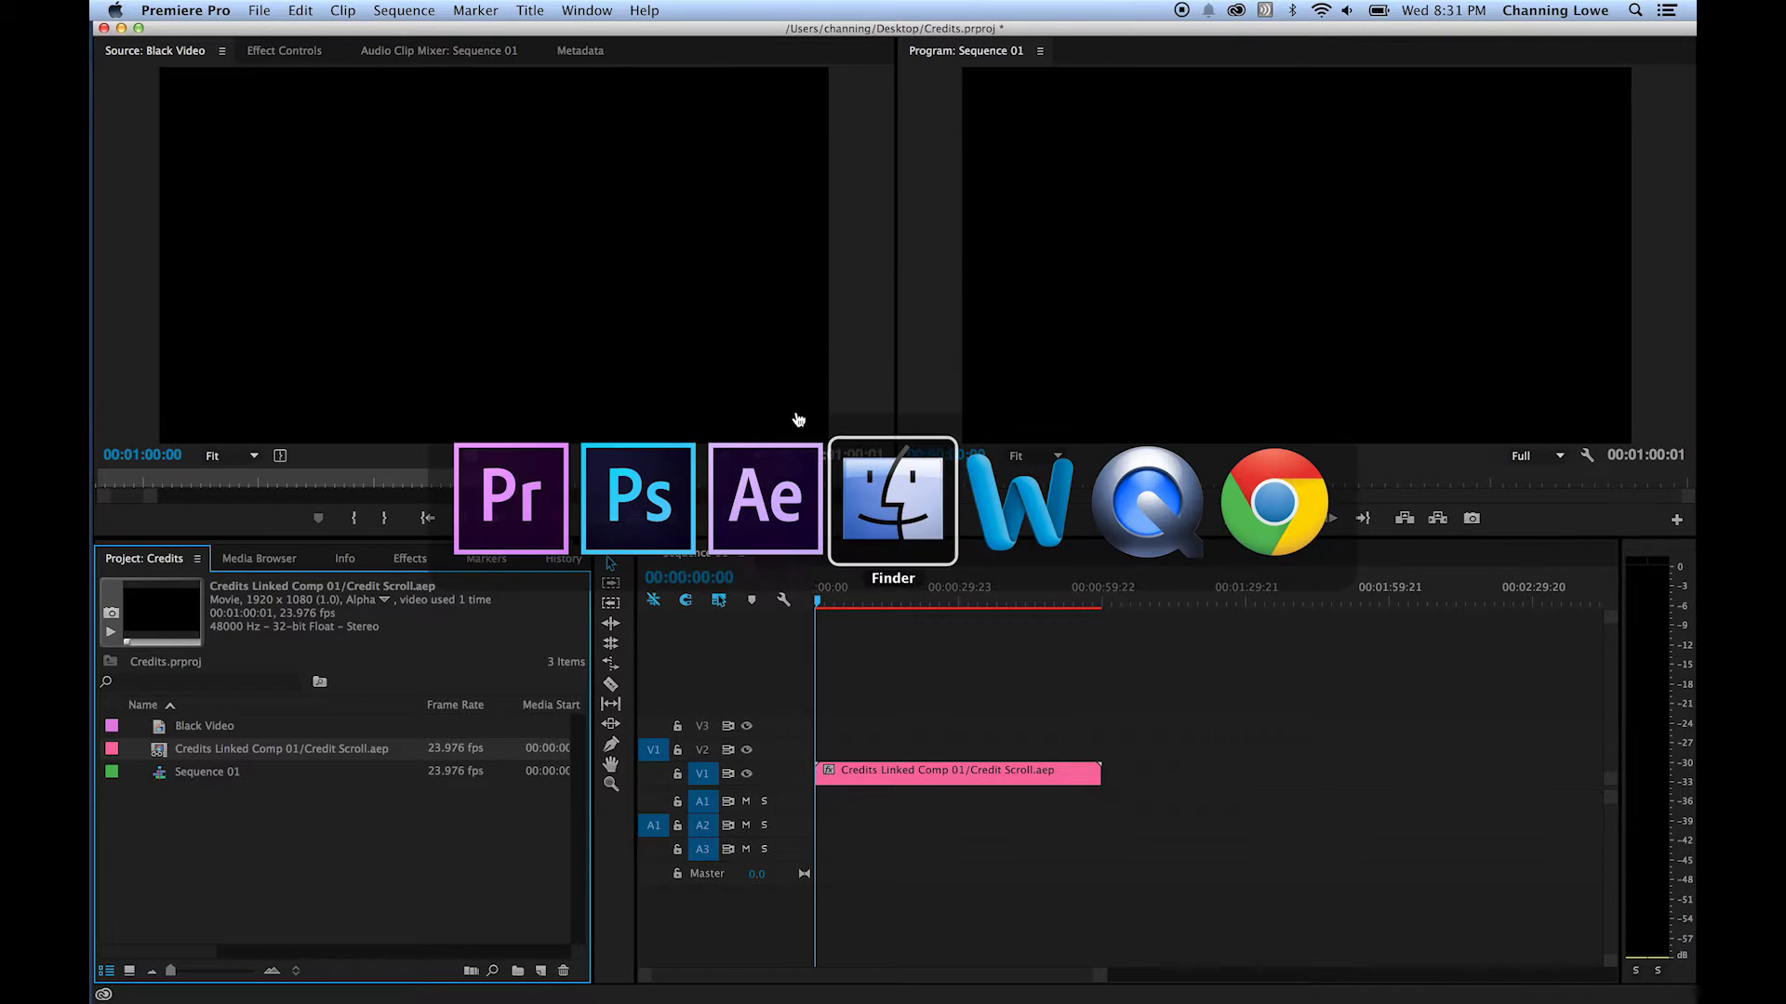
key(super+Tab)
key(super+a)
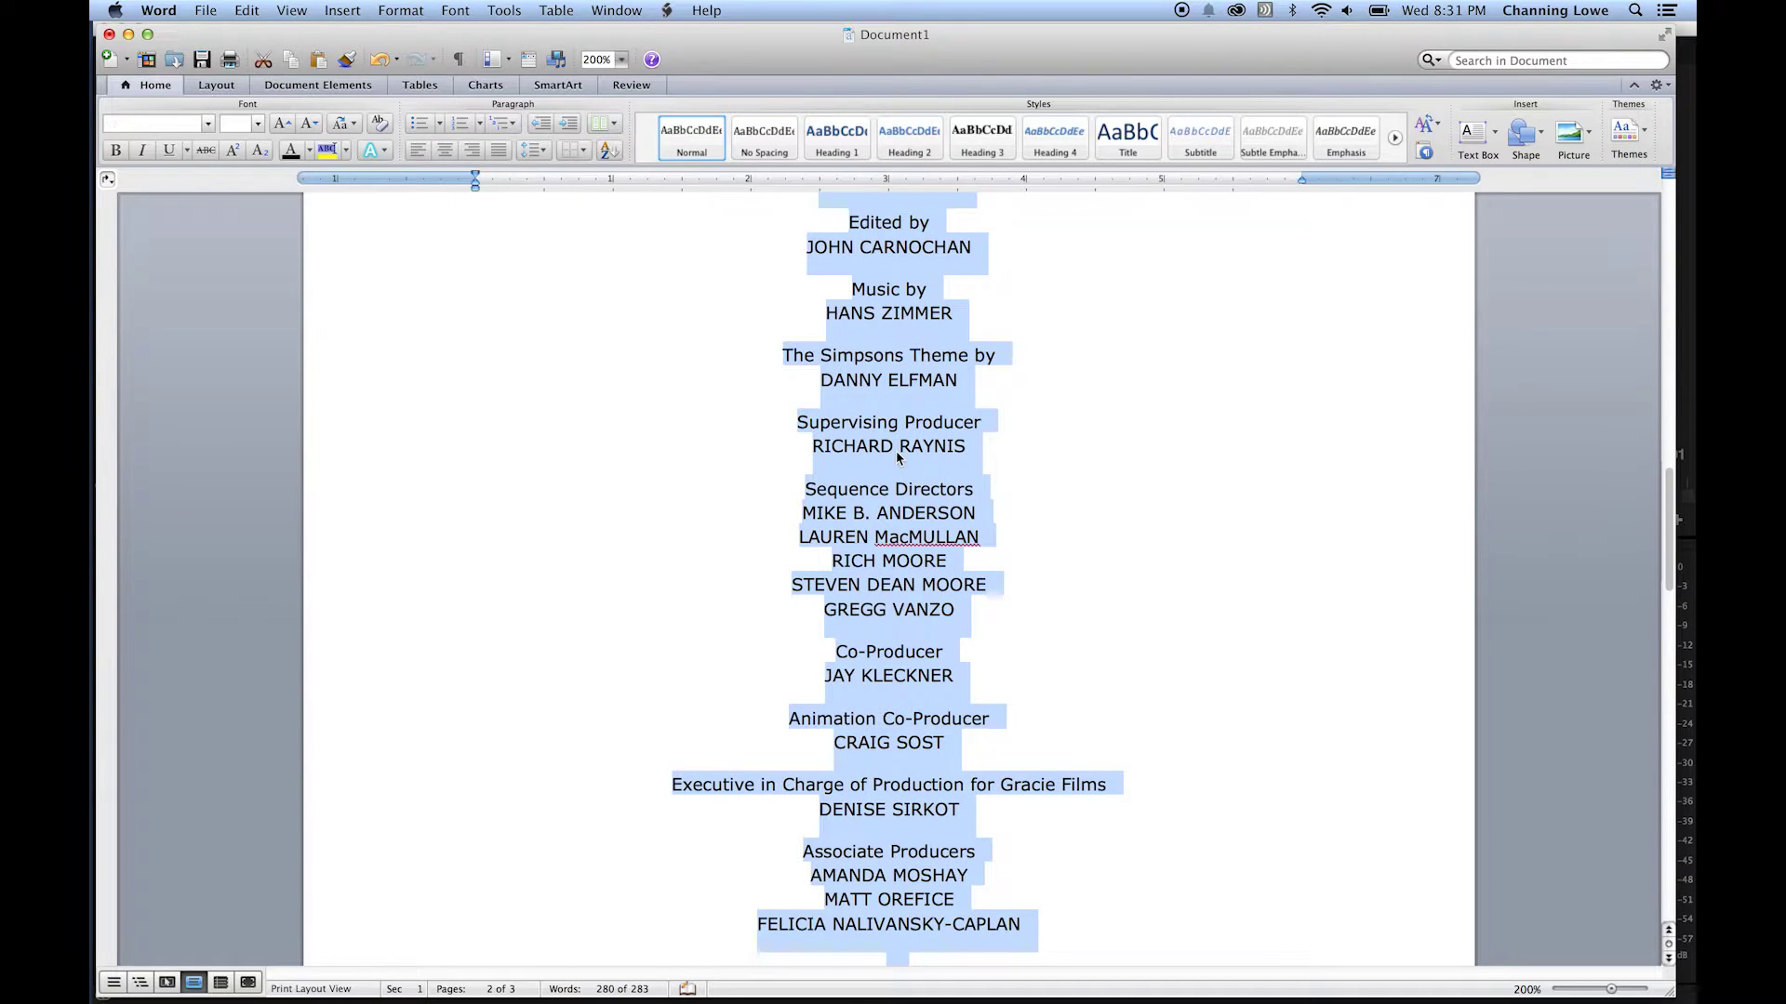
key(super+c)
Switch to Photoshop and paste the copied credits into a newly drawn text box that nearly fills the canvas.
key(super+Tab)
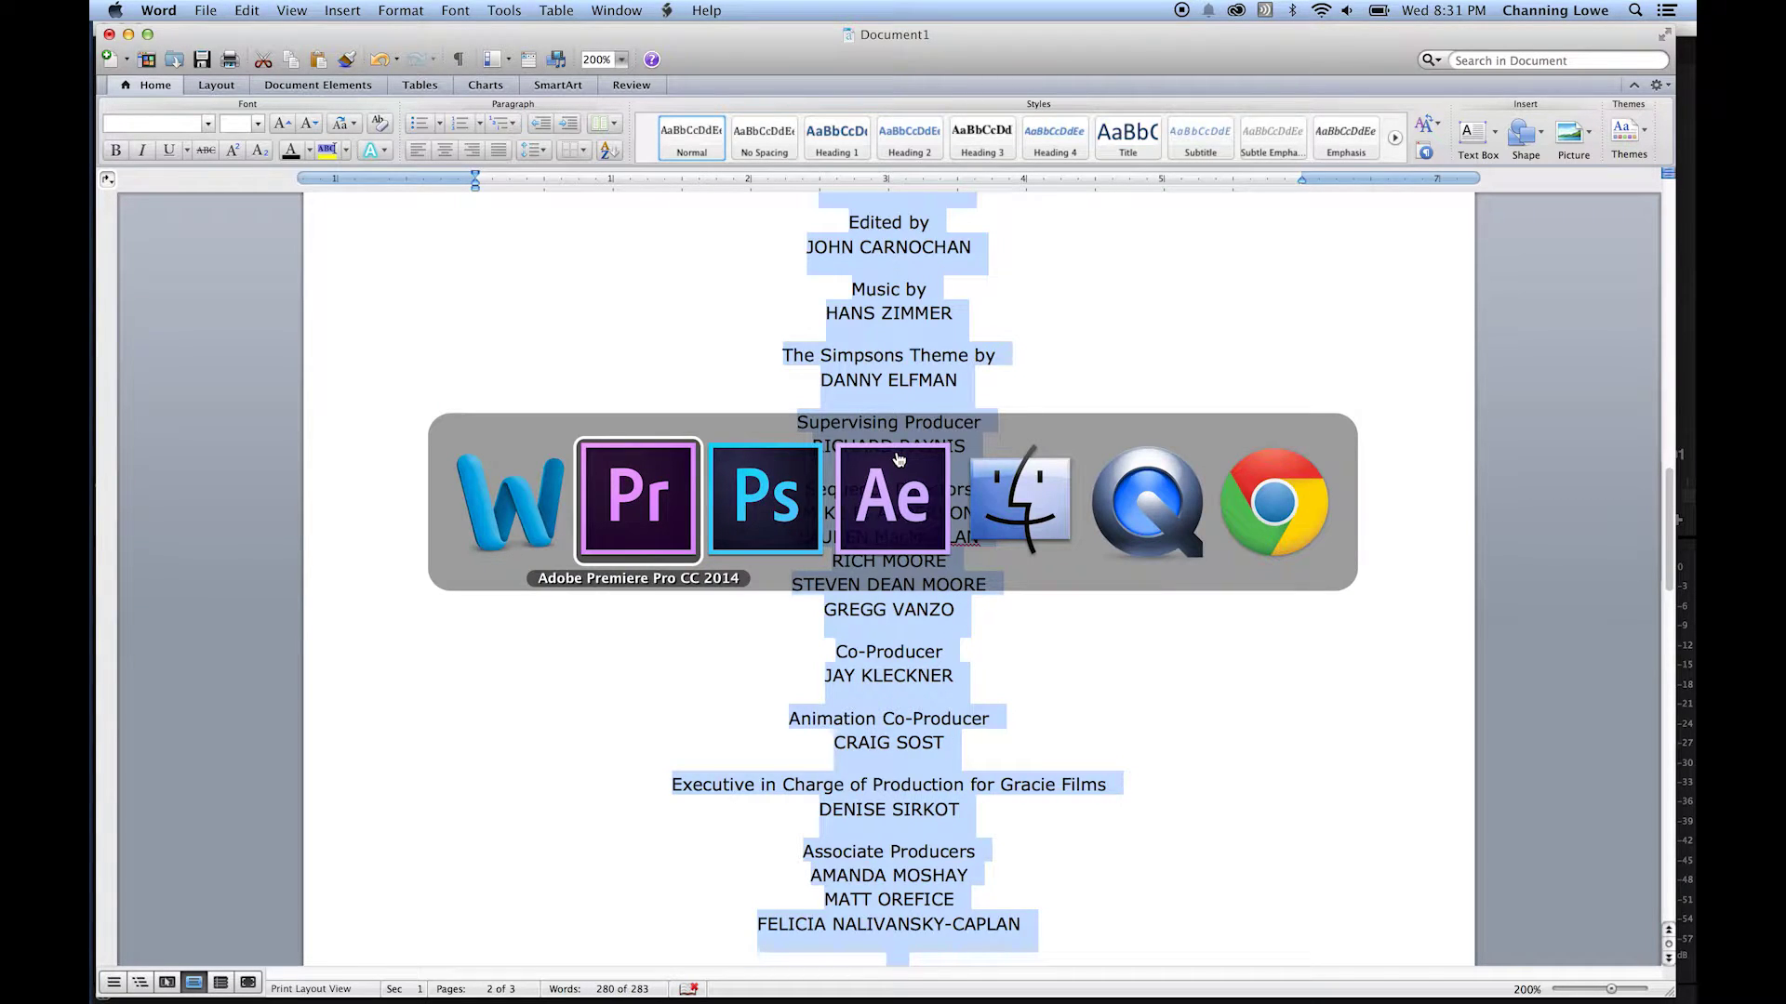
key(super+Tab)
key(super+Tab)
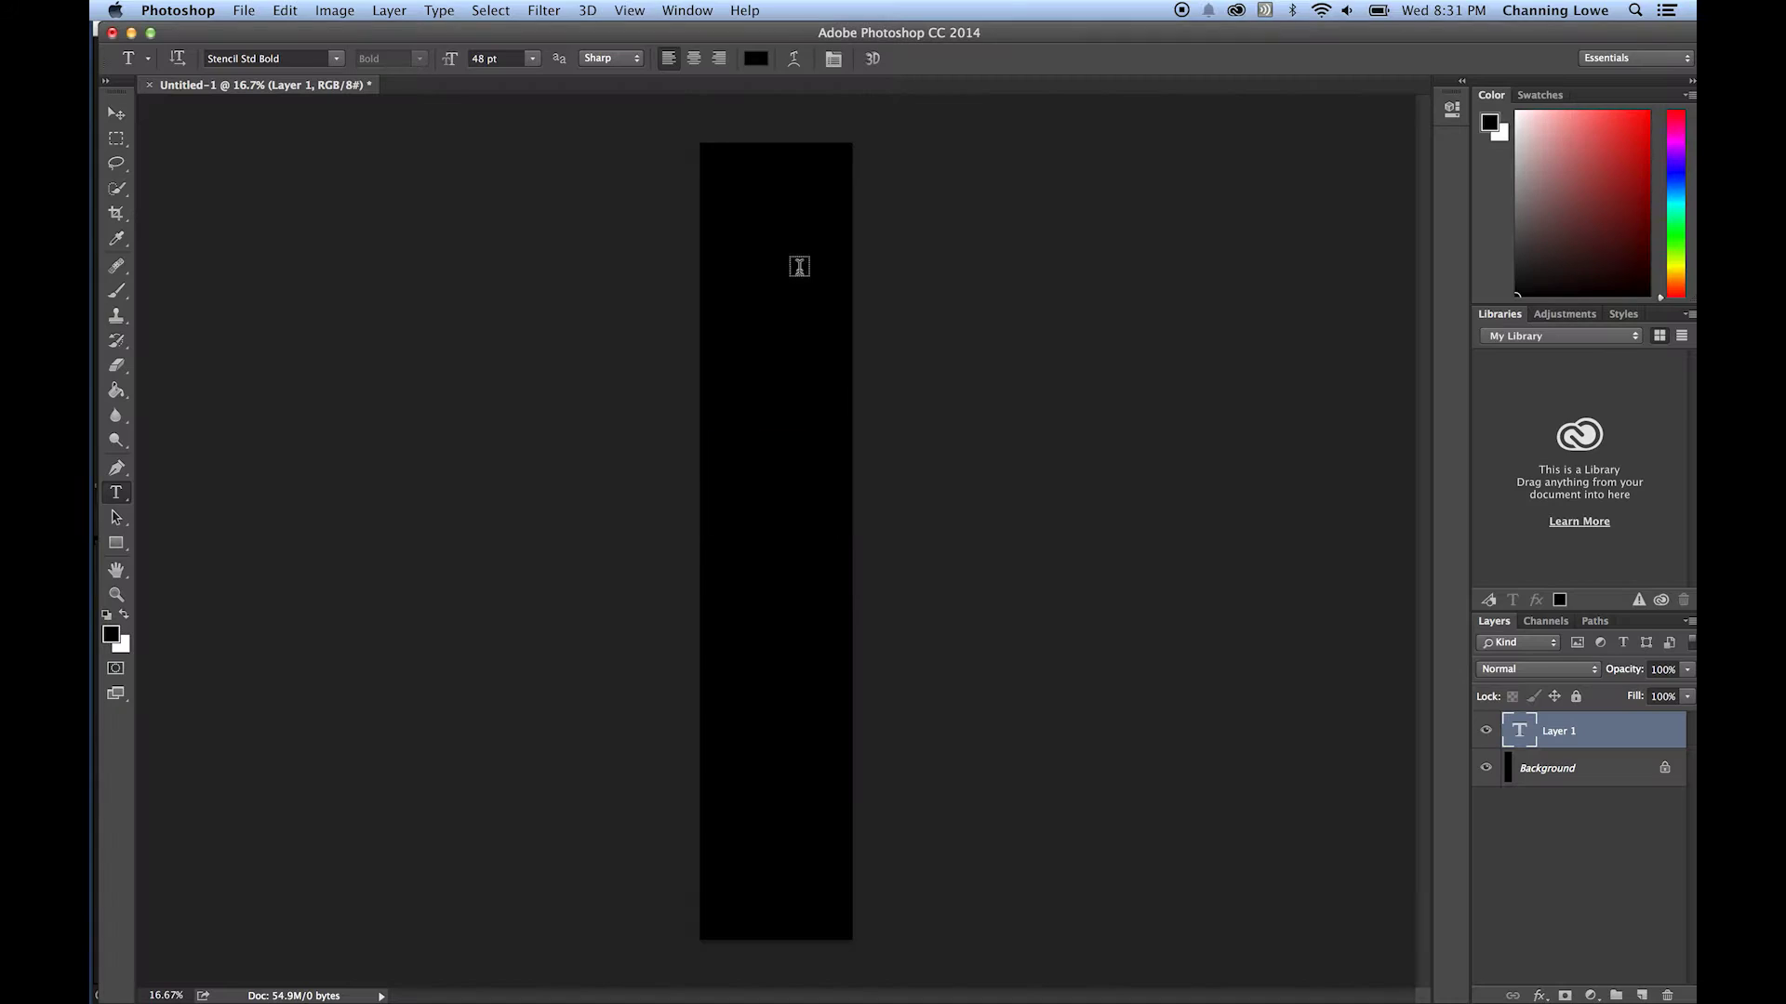
click(776, 207)
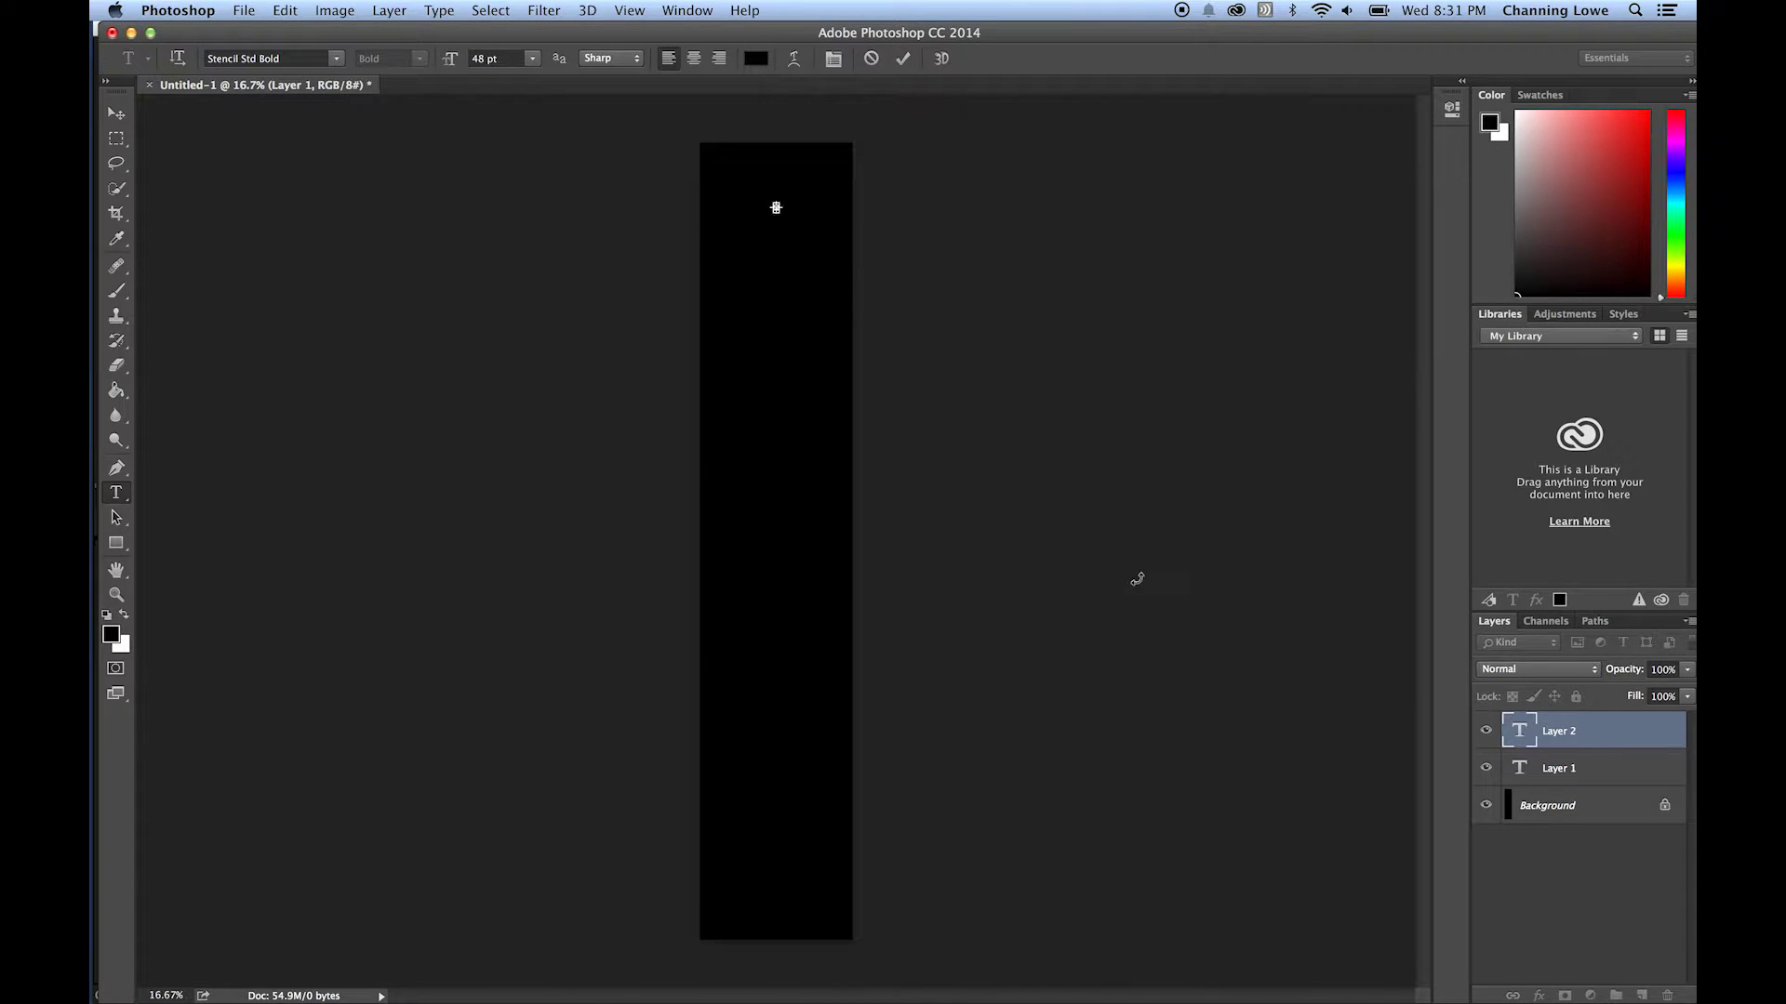
click(831, 588)
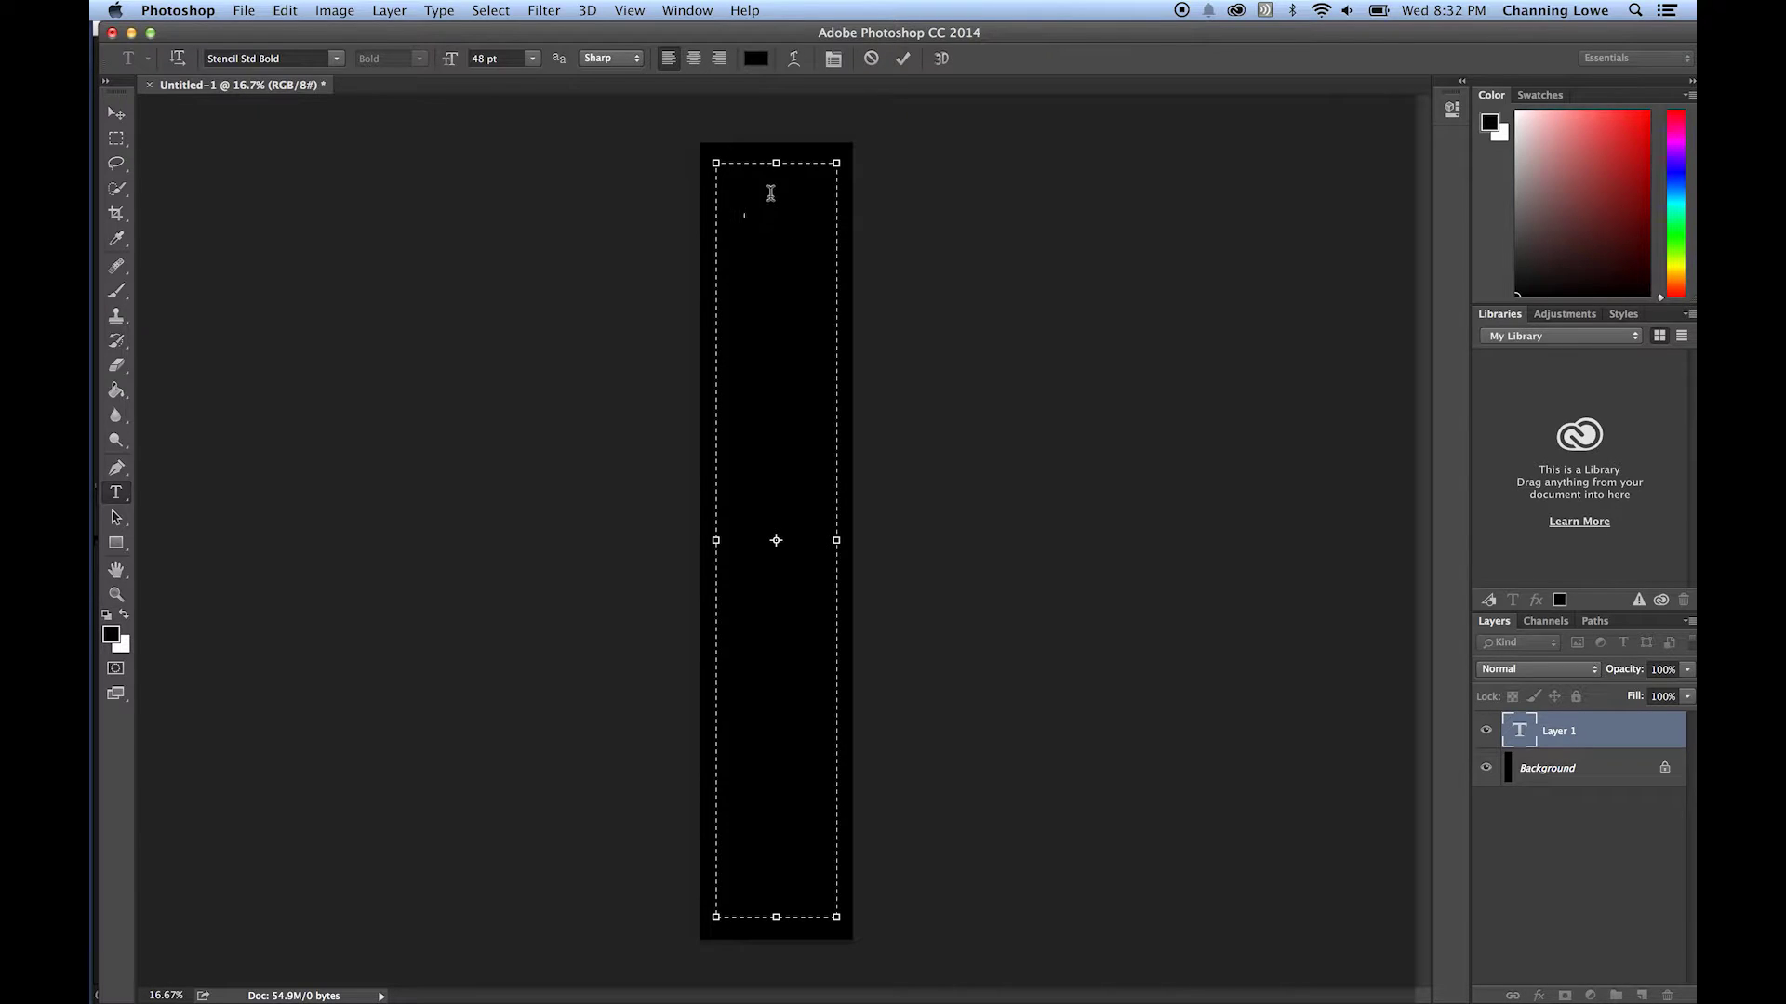
click(737, 376)
Set the colour of all the pasted credits text to white.
key(super+a)
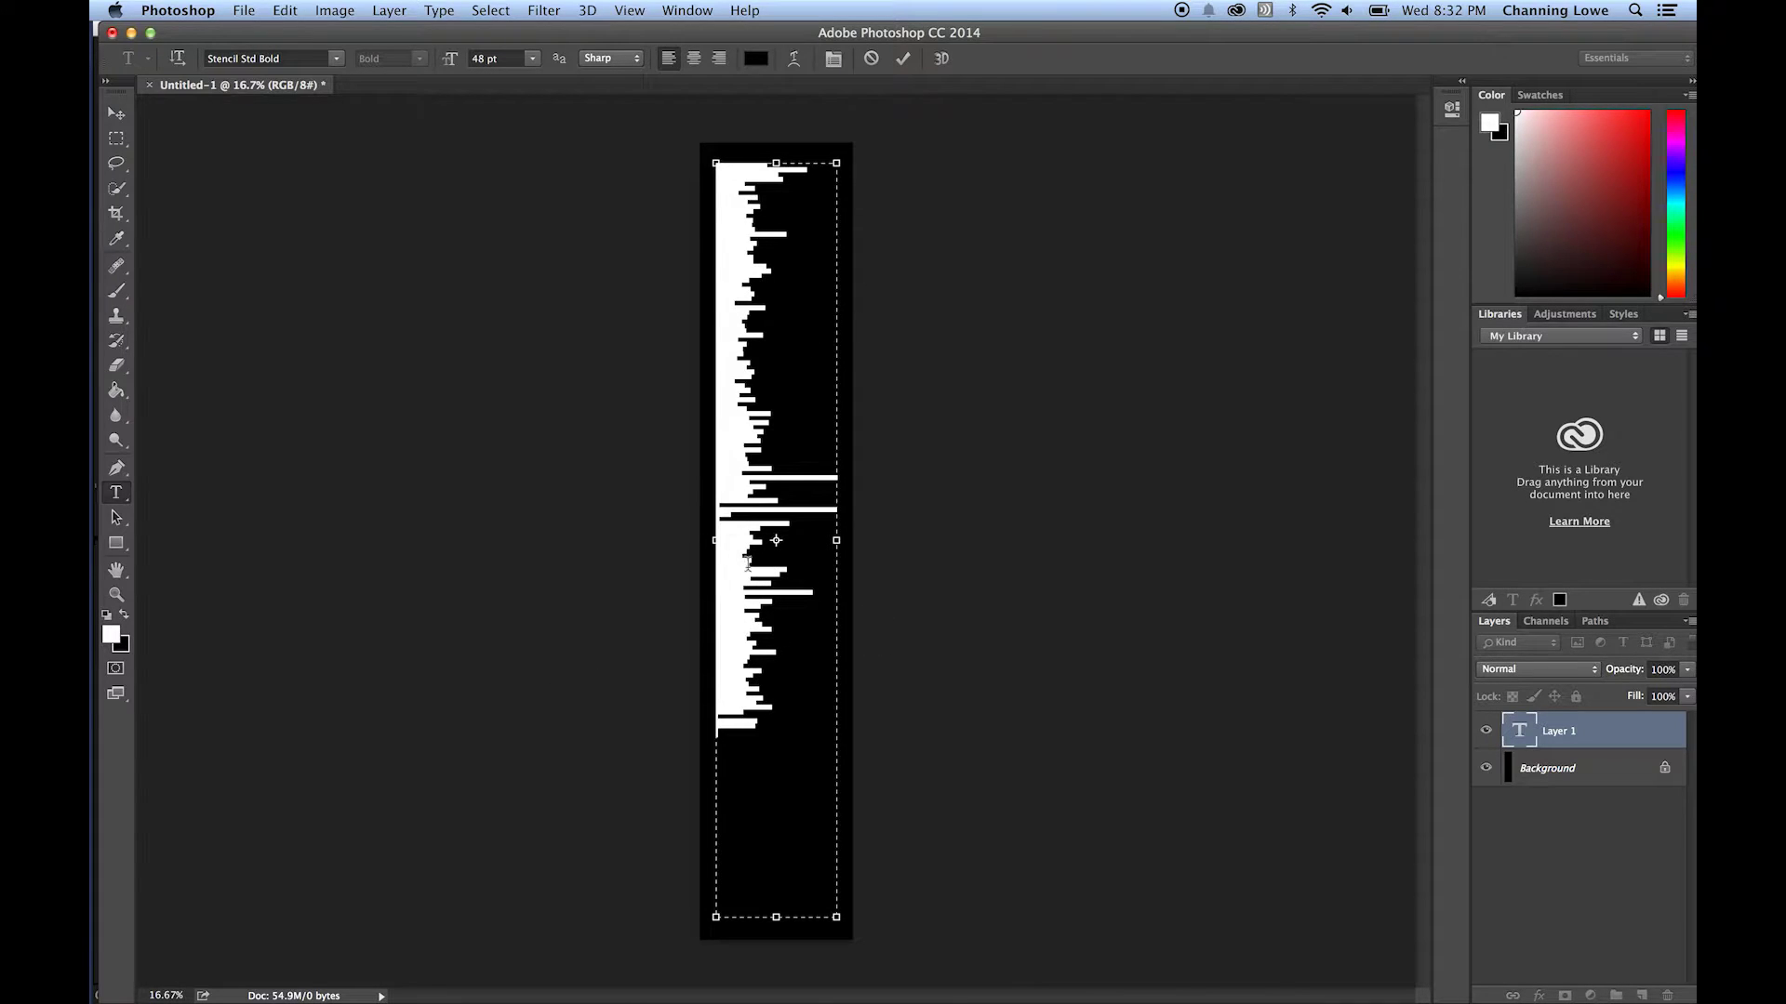
click(125, 615)
click(125, 616)
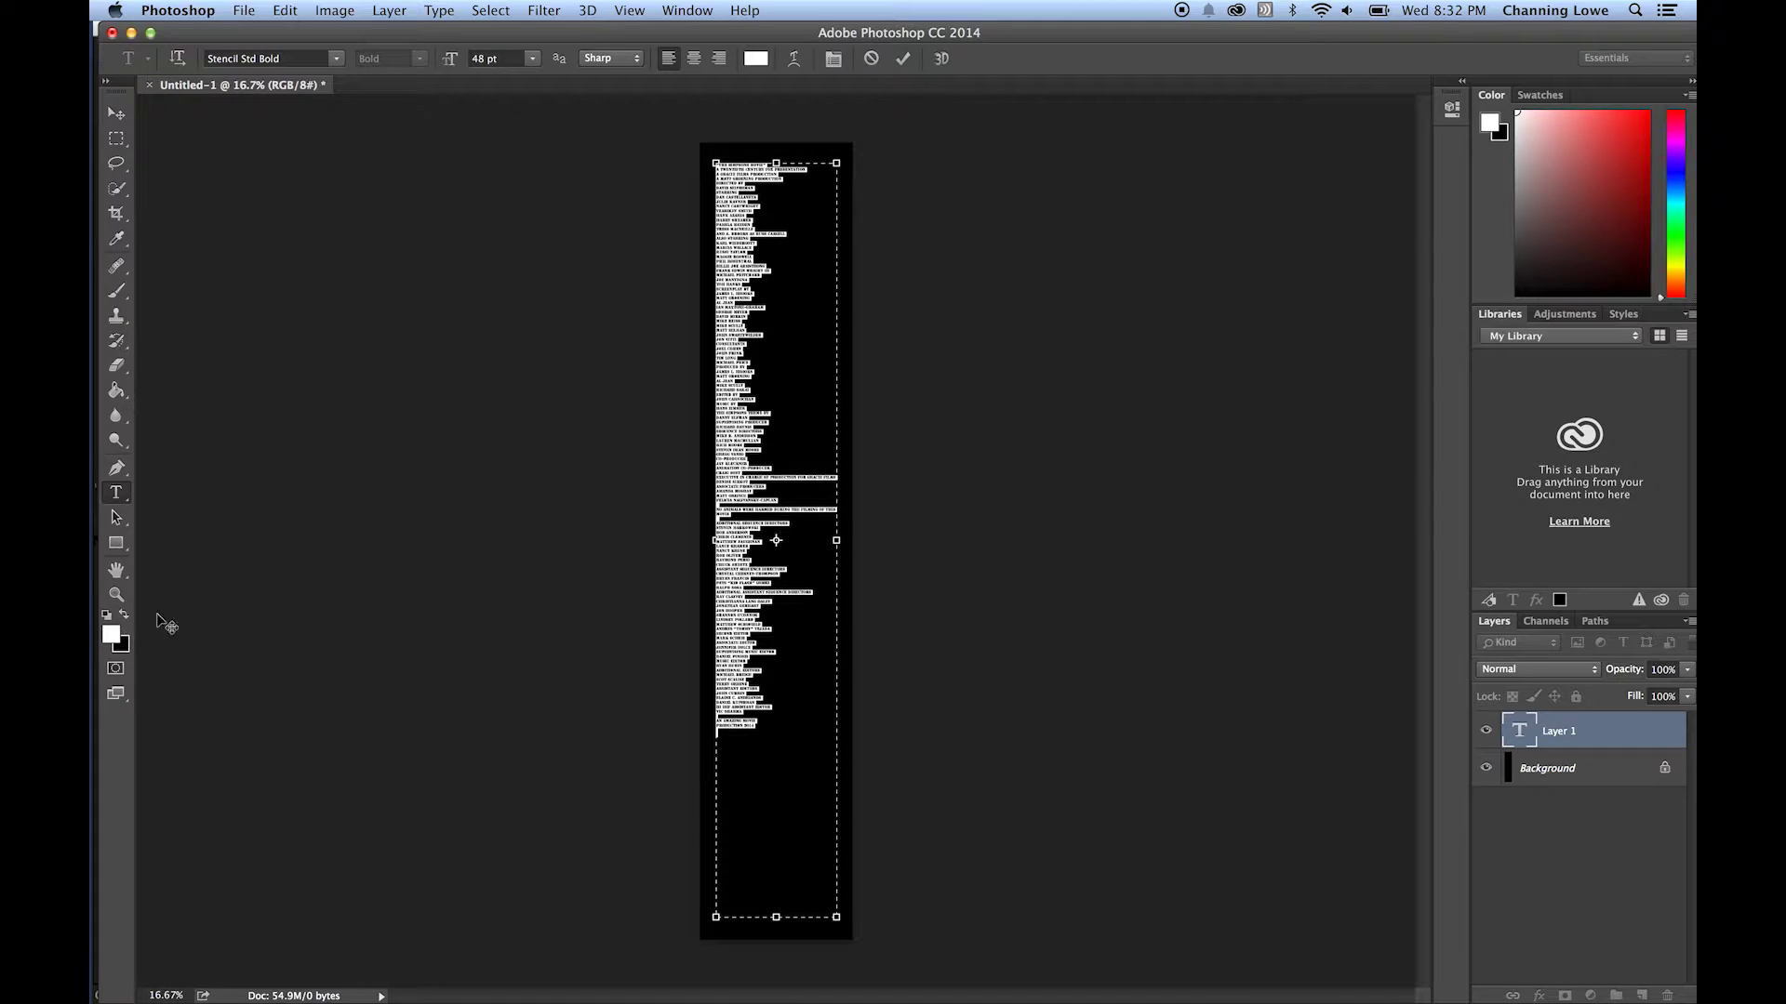
click(778, 546)
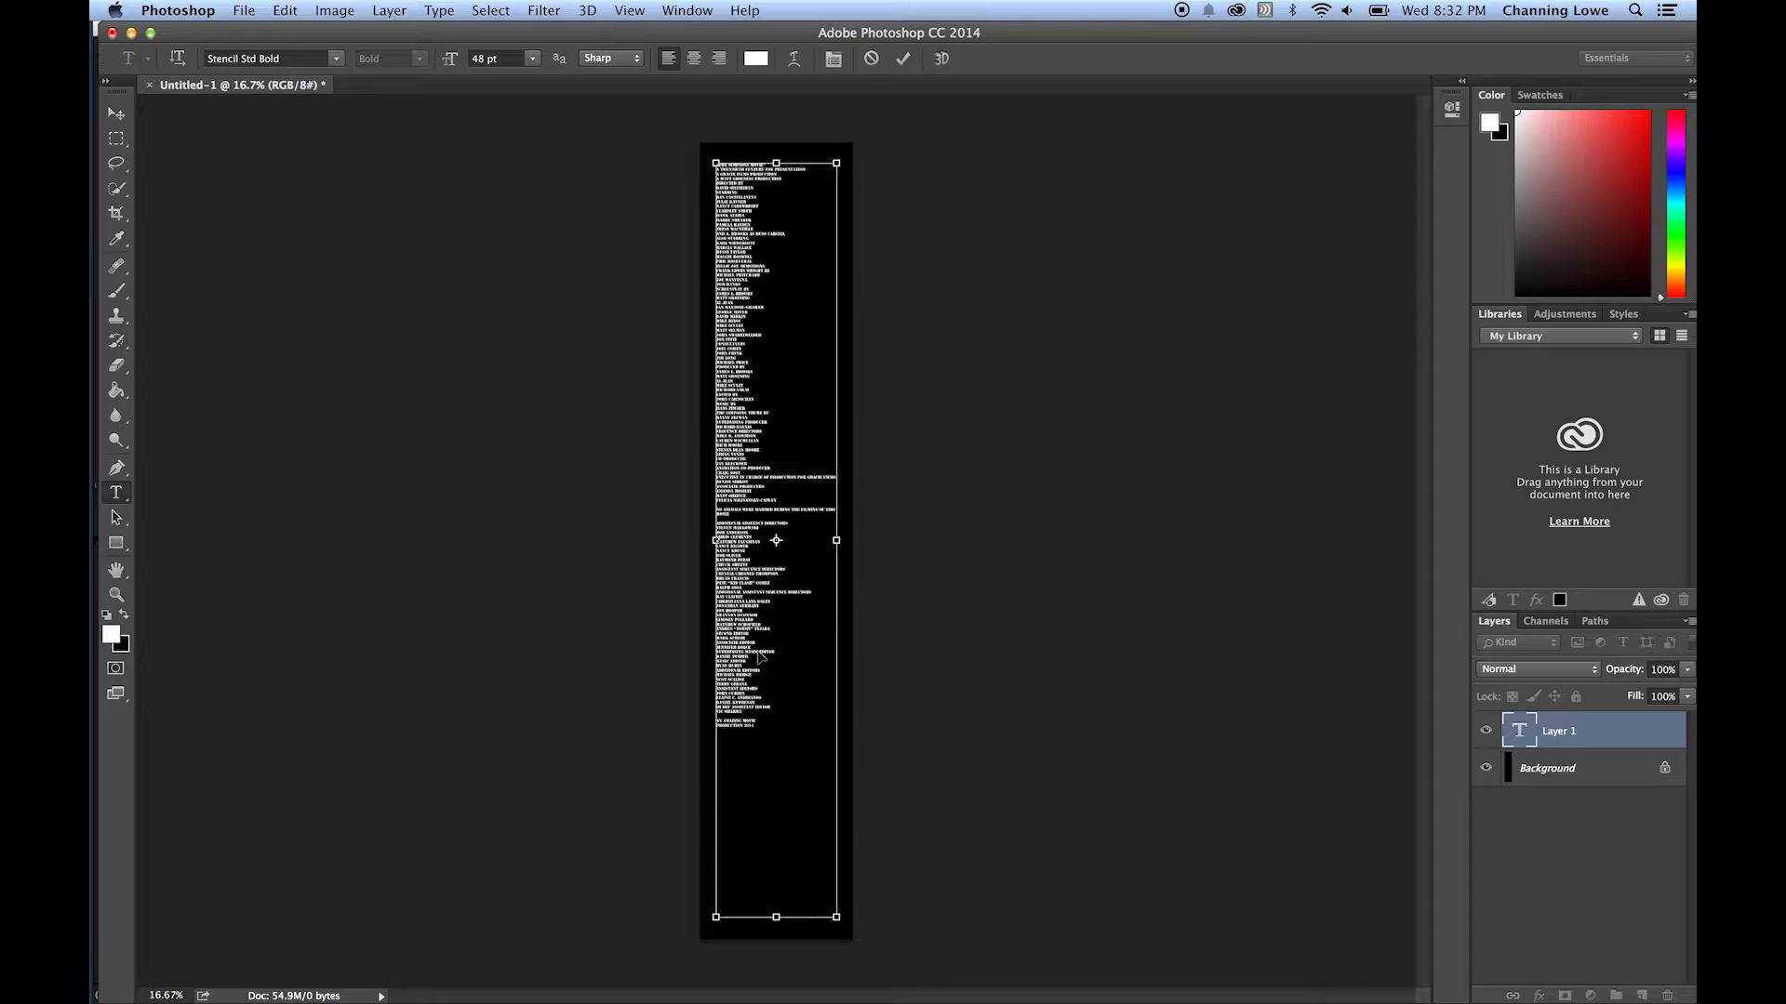
Center-align all of the credits text.
key(super+a)
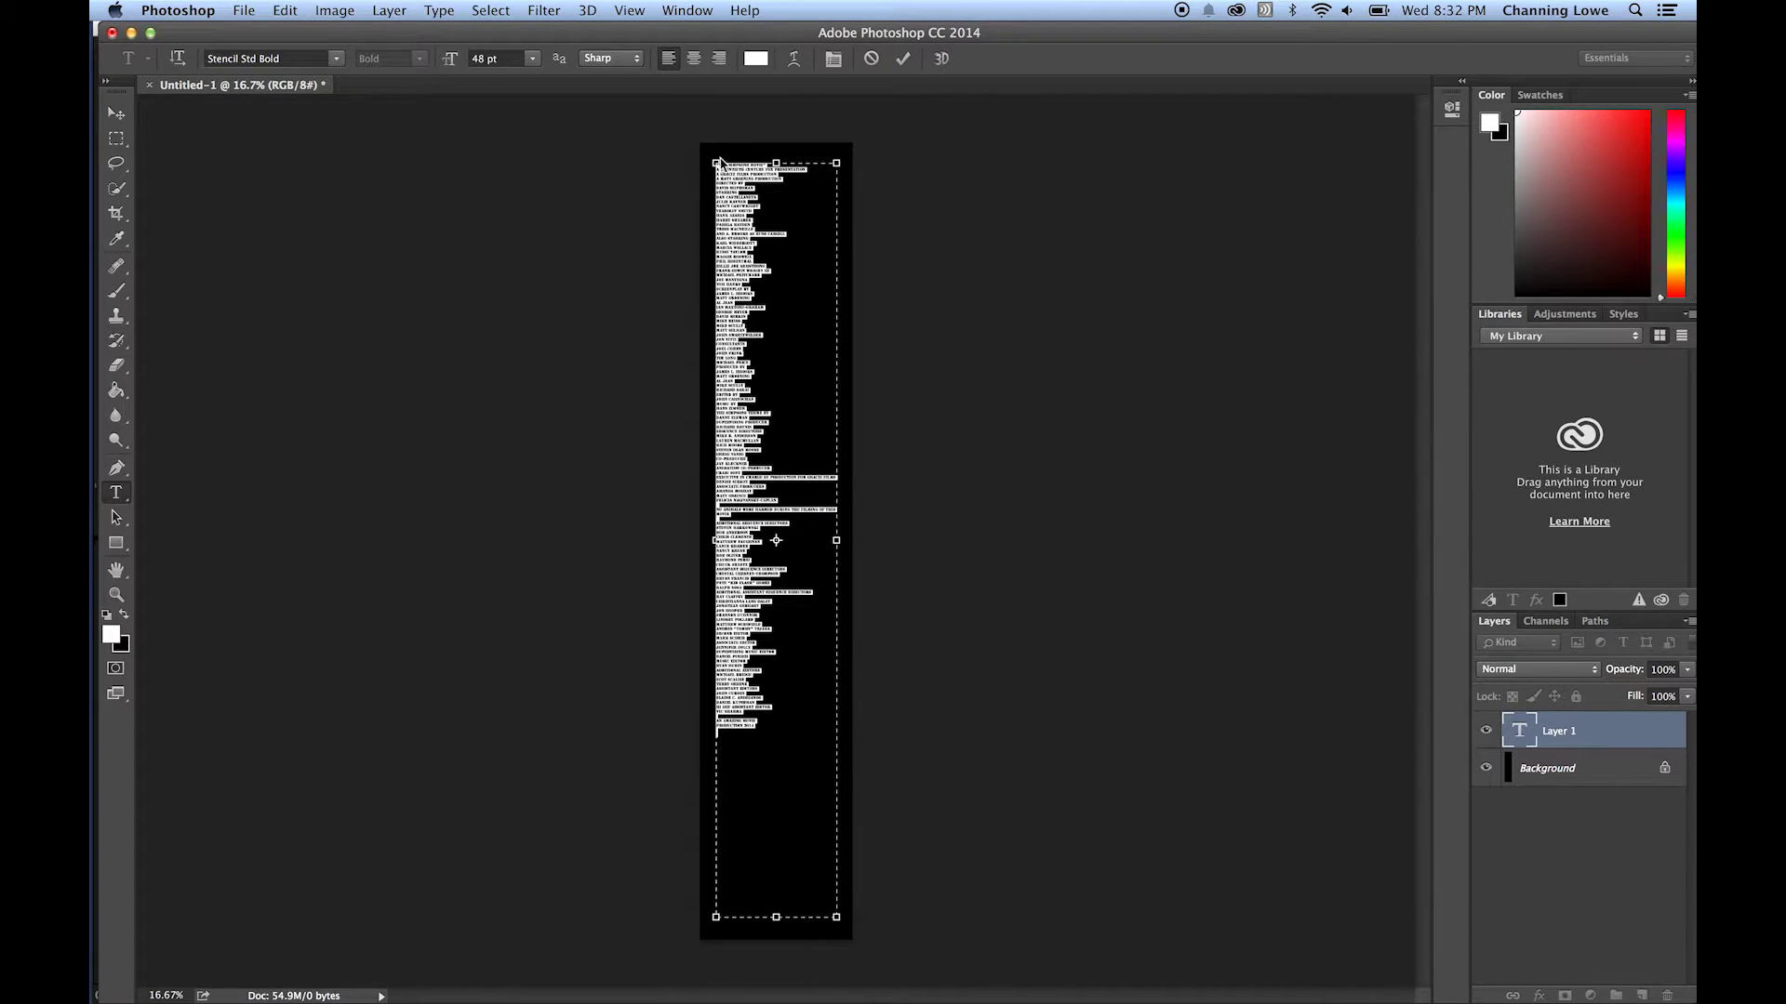
click(694, 58)
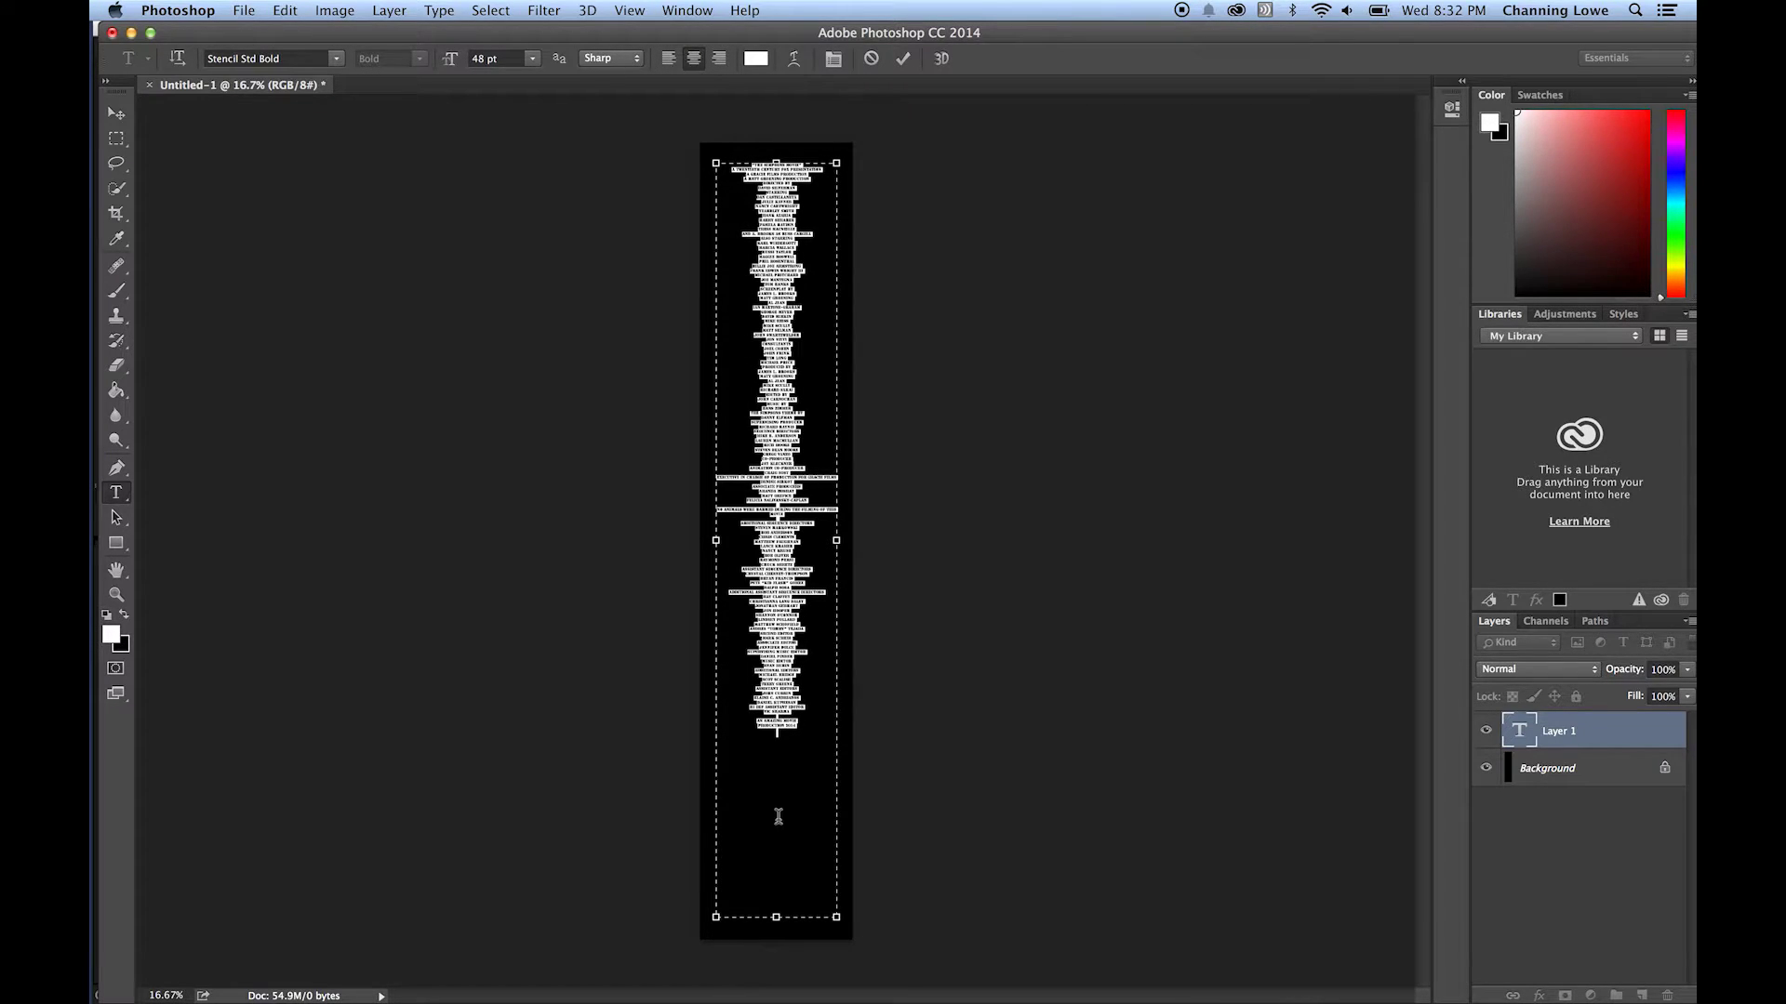
click(776, 727)
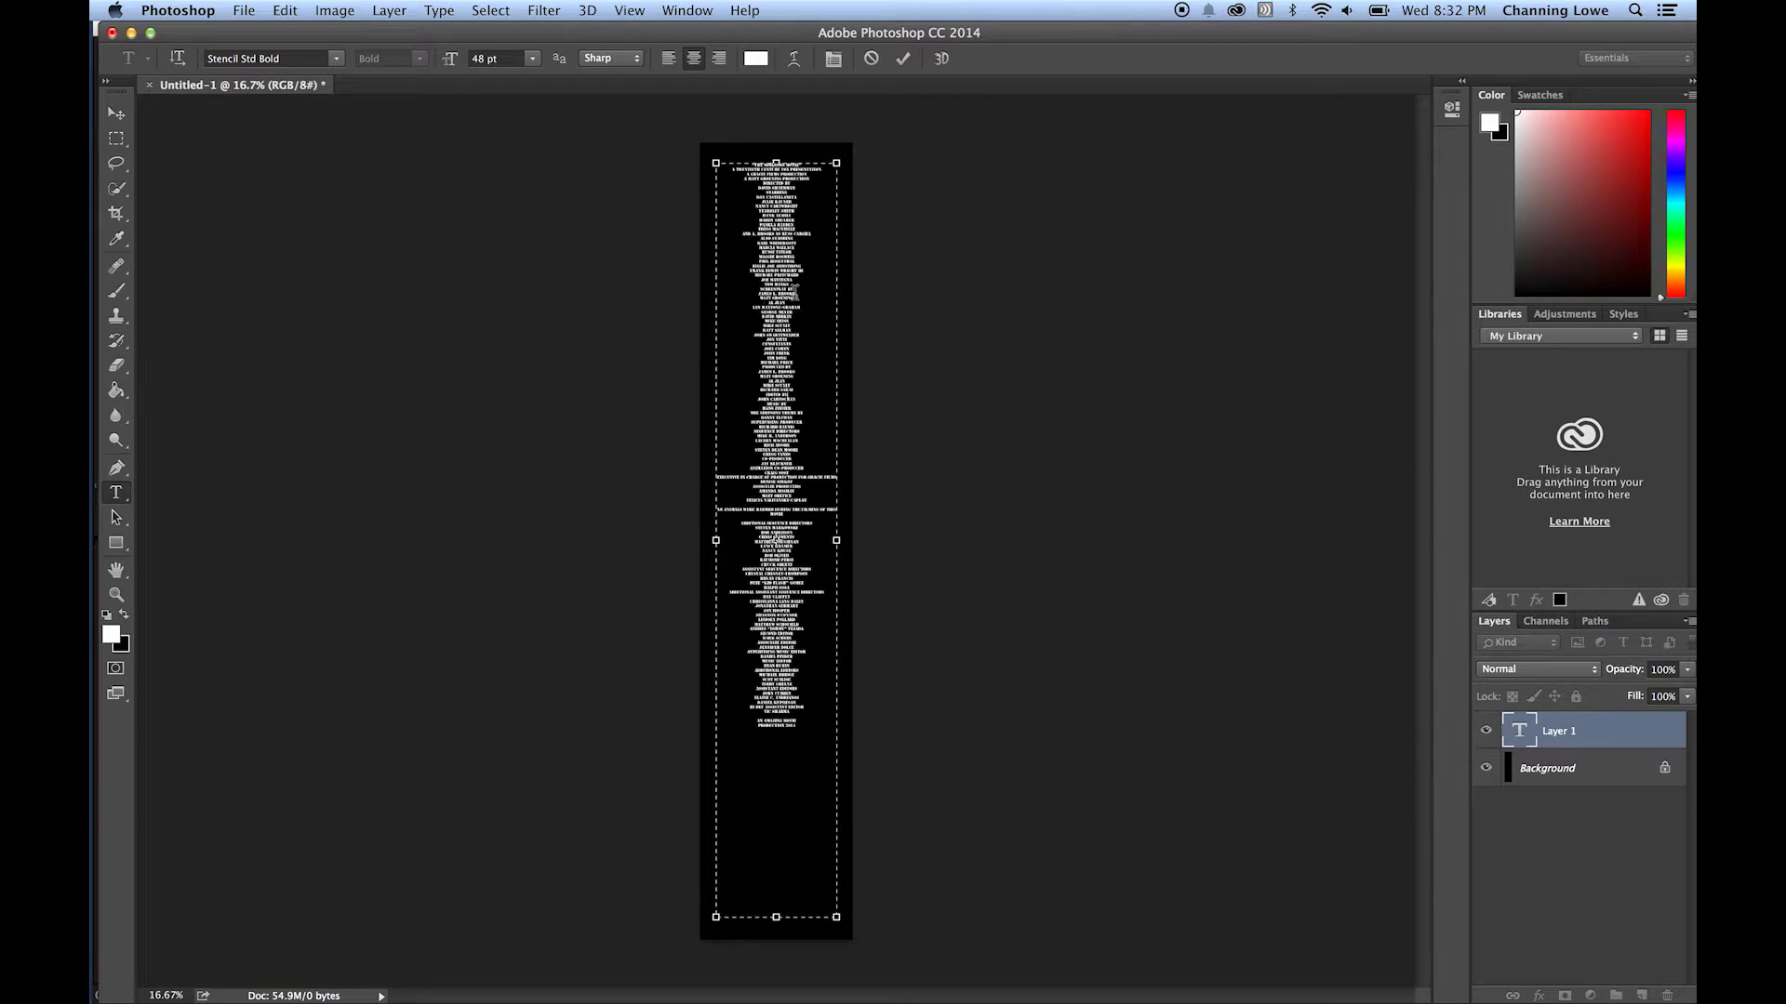
Select a rectangular area roughly one video frame high at the canvas top and examine how the opening credits fit inside it.
click(116, 138)
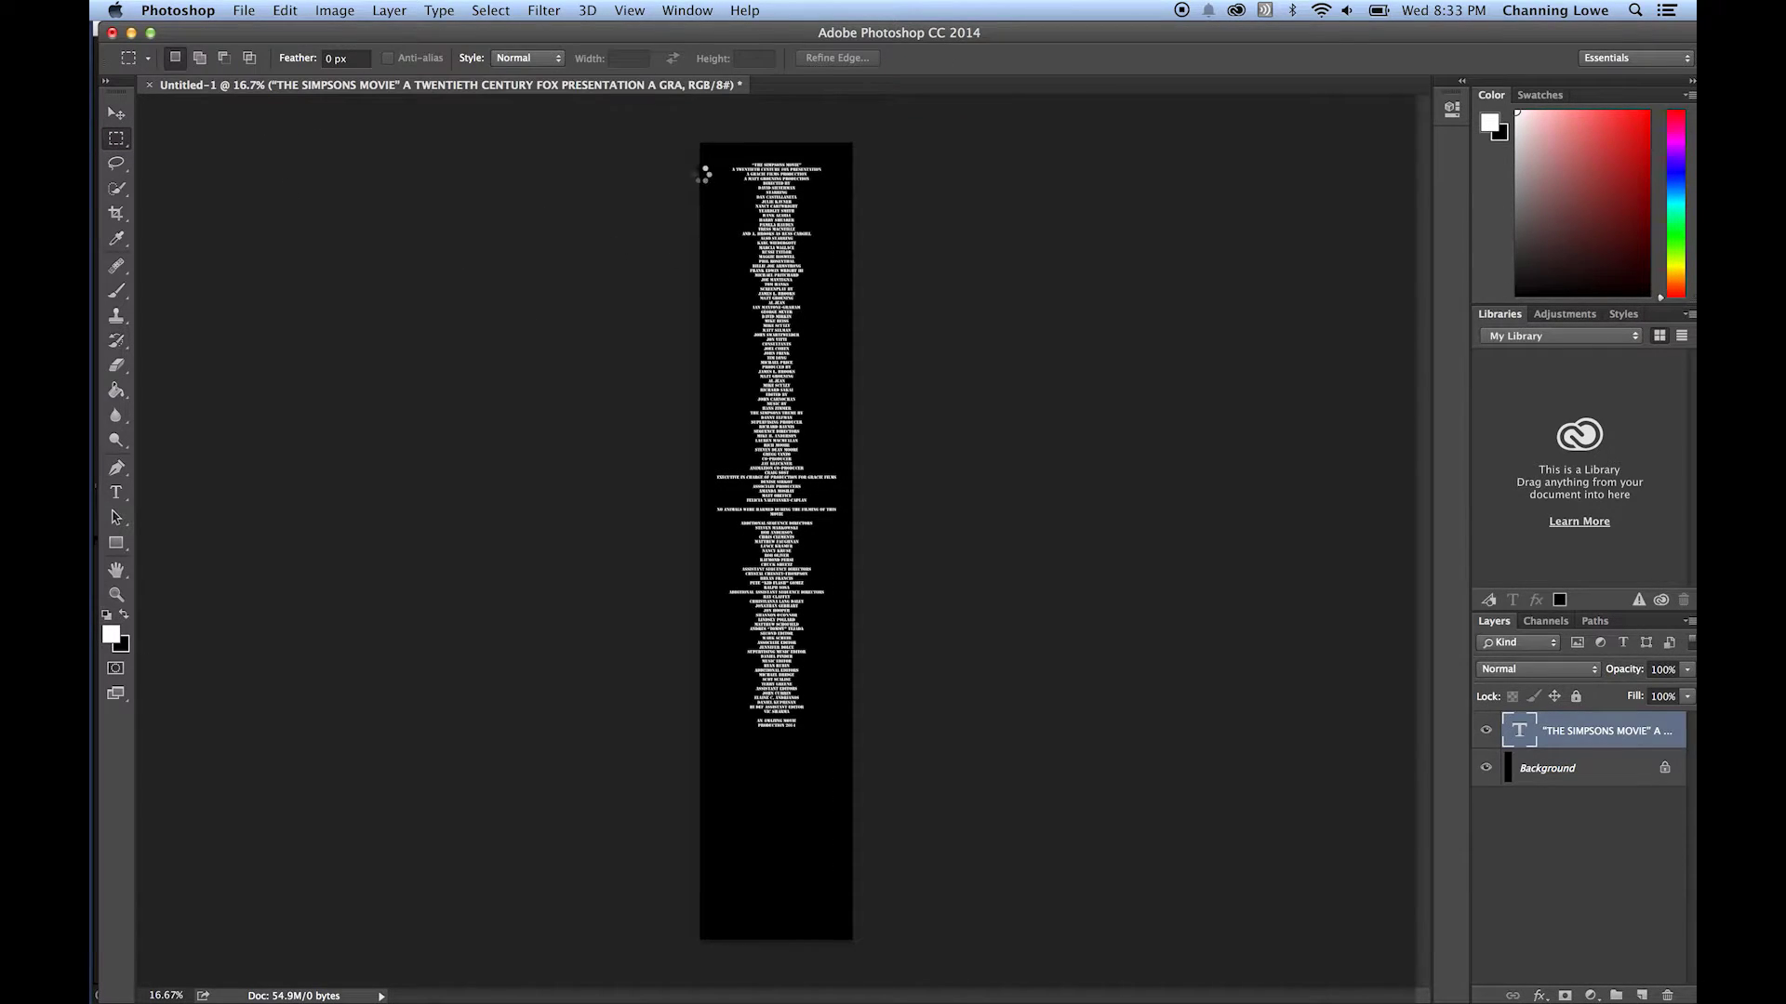
drag(703, 146, 852, 239)
scroll(820, 211, up, 10)
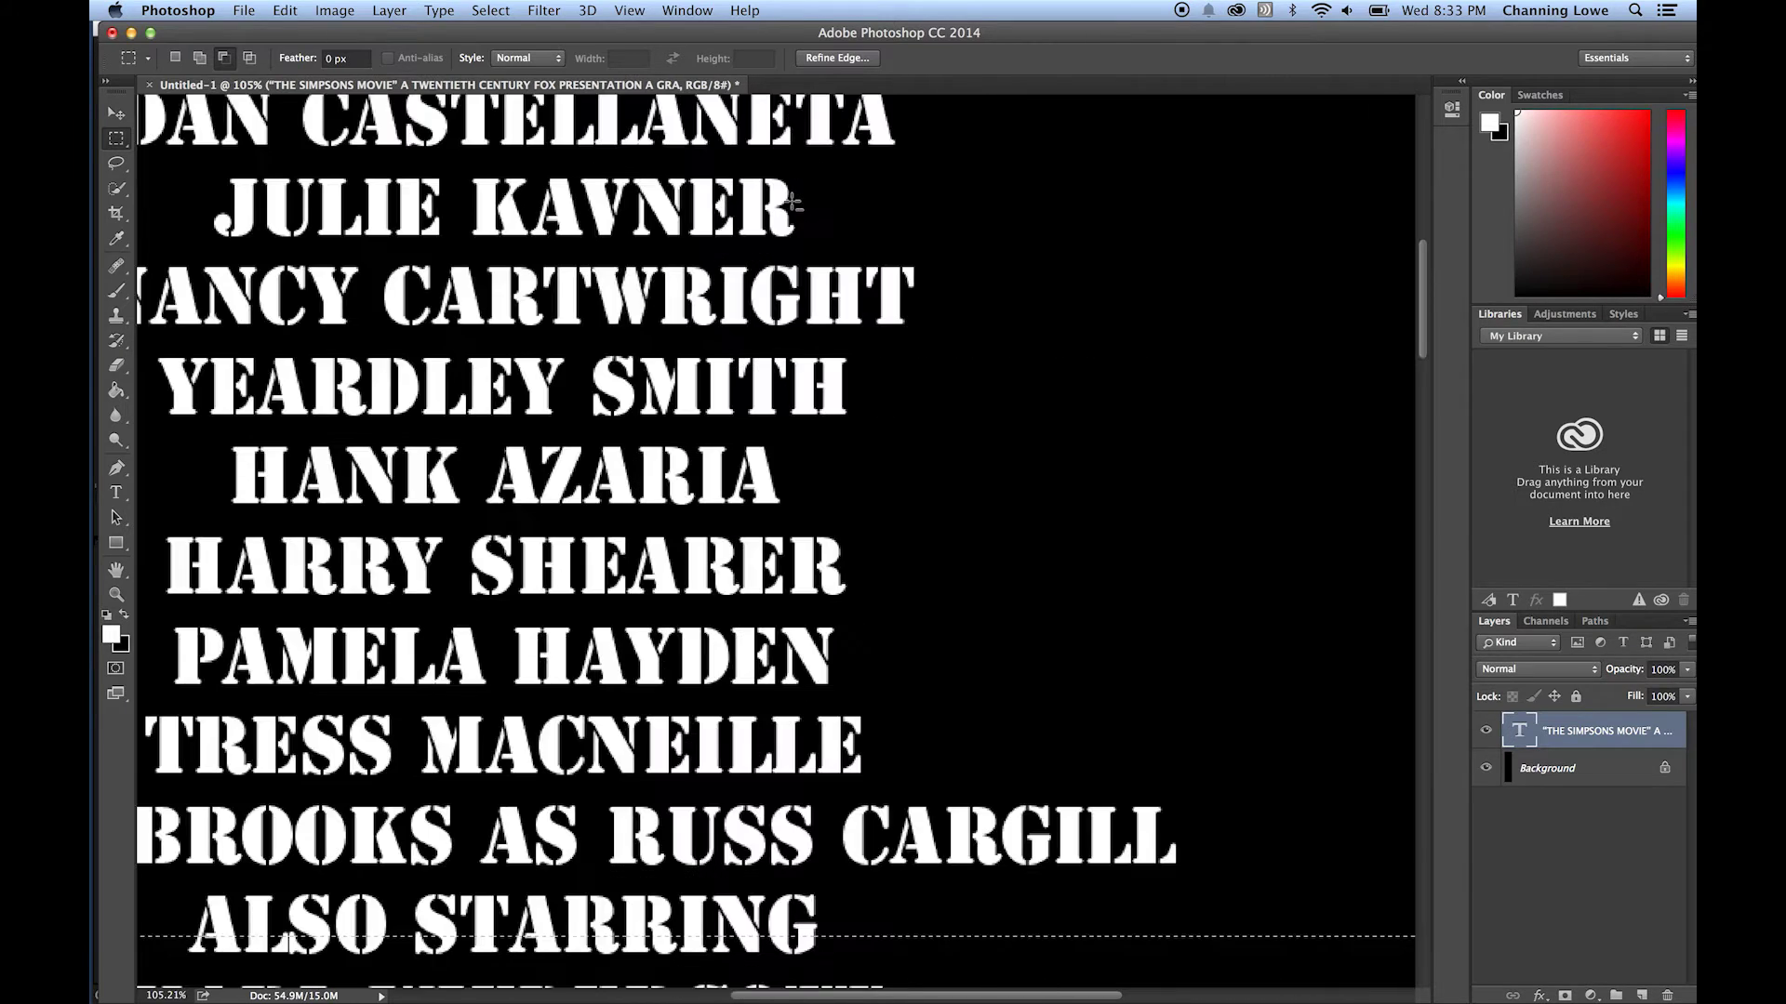
scroll(793, 202, down, 4)
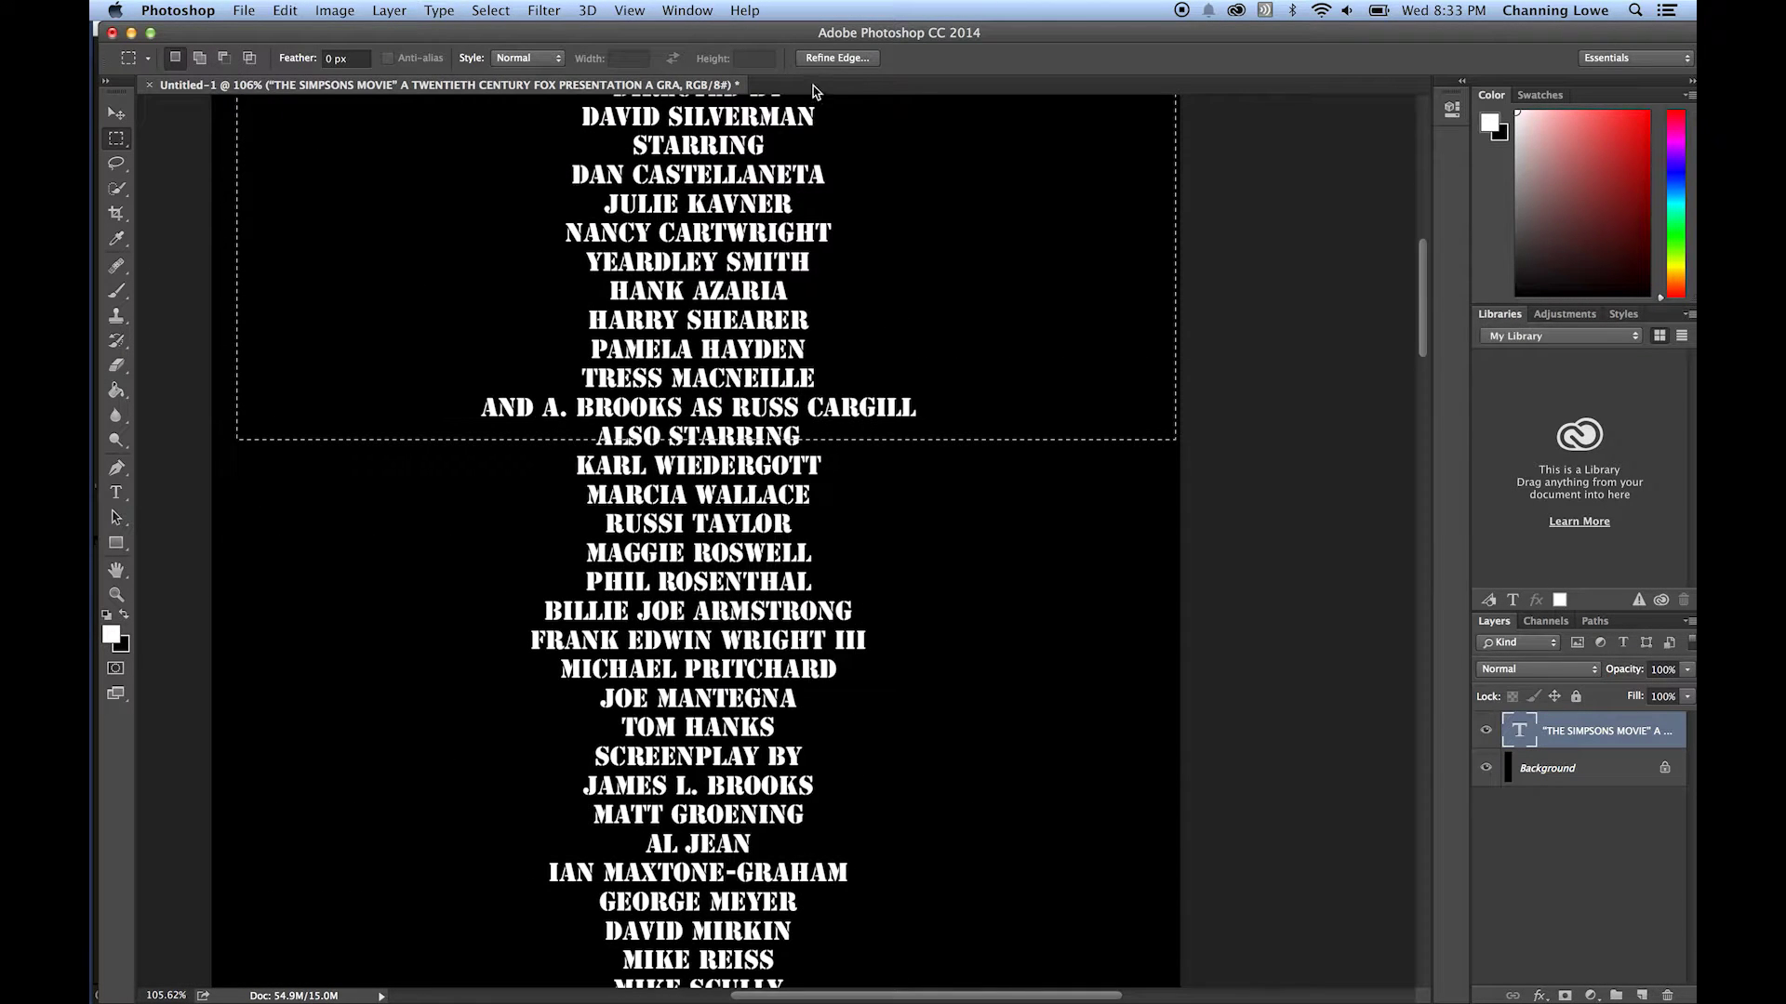
drag(1423, 272, 1424, 220)
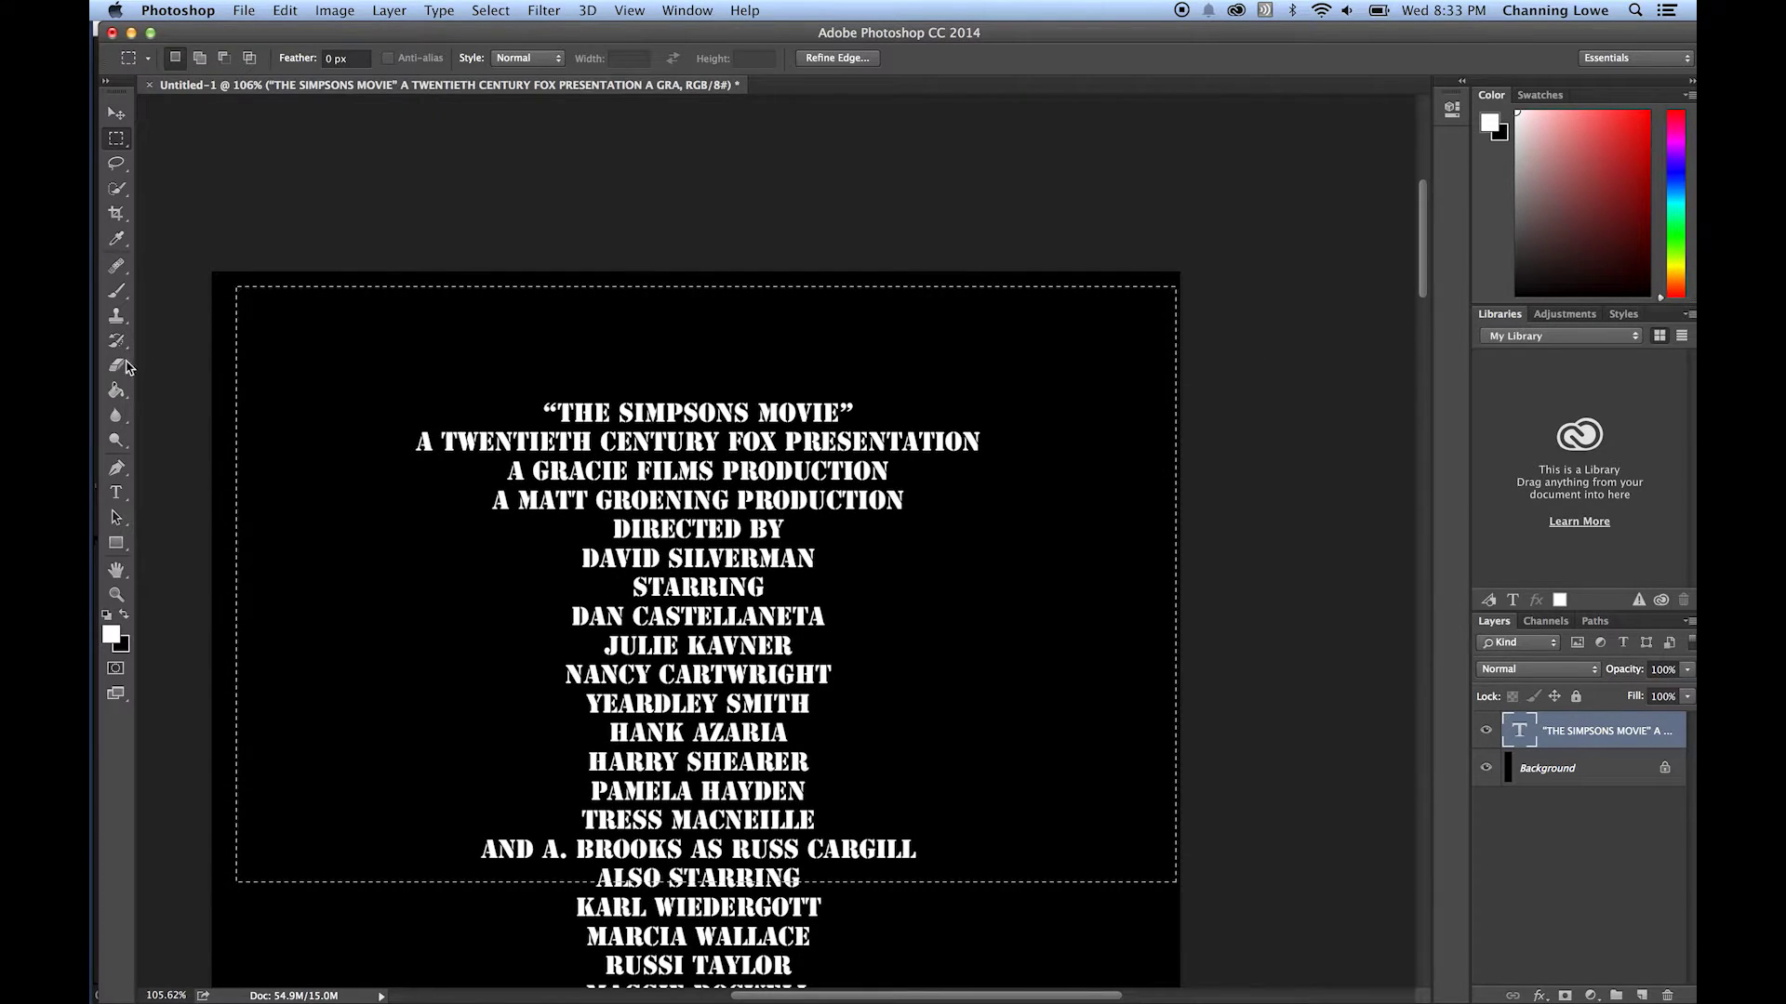
Separate the opening credits with blank lines after the Twentieth Century Fox, Gracie Films and Matt Groening lines and after the director credit.
click(115, 493)
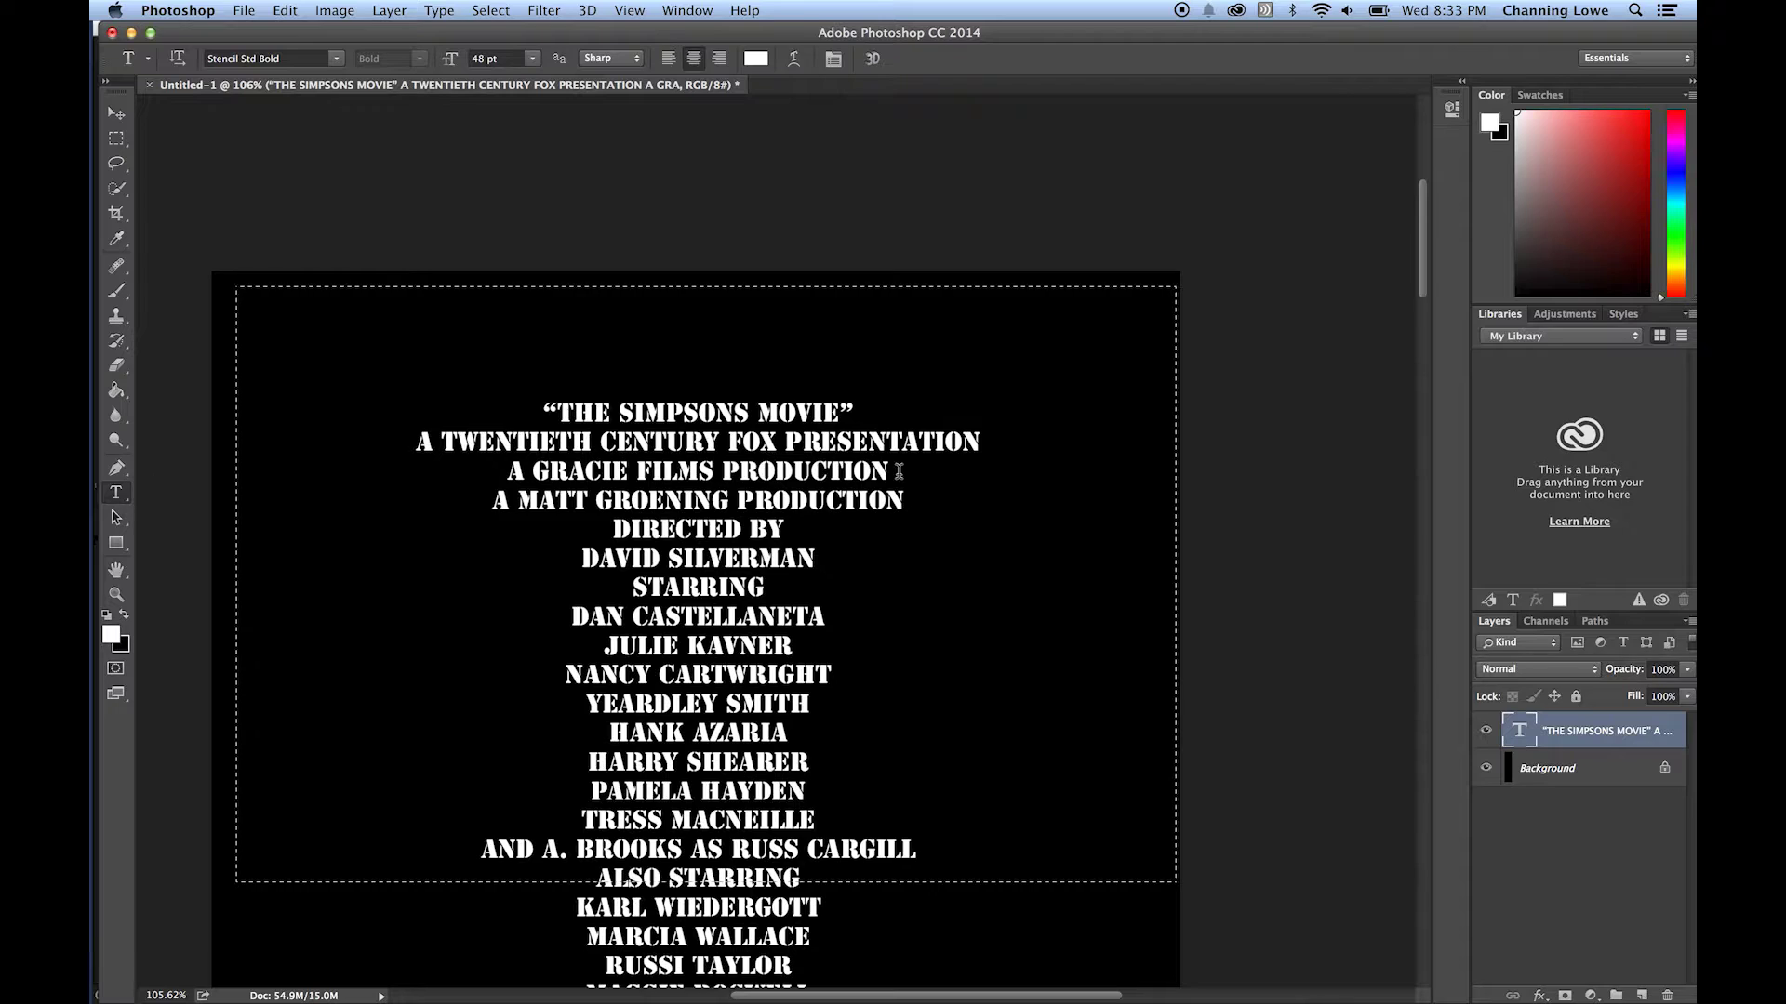
click(783, 546)
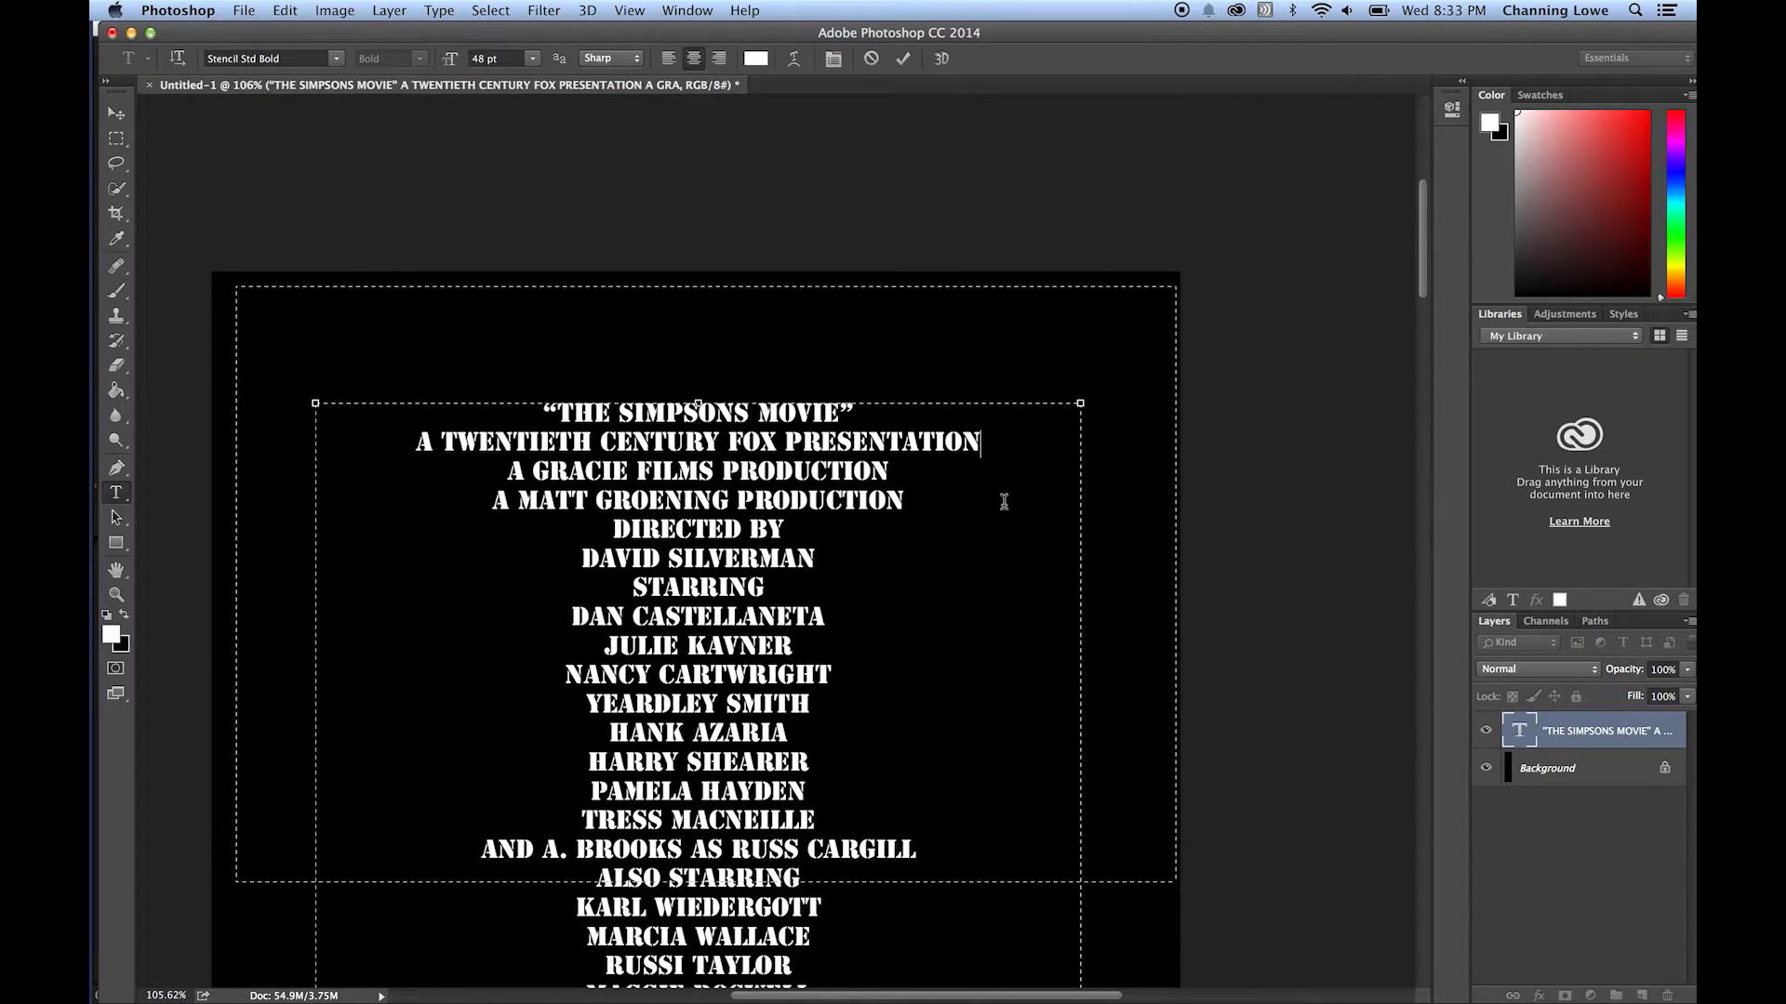
key(Return)
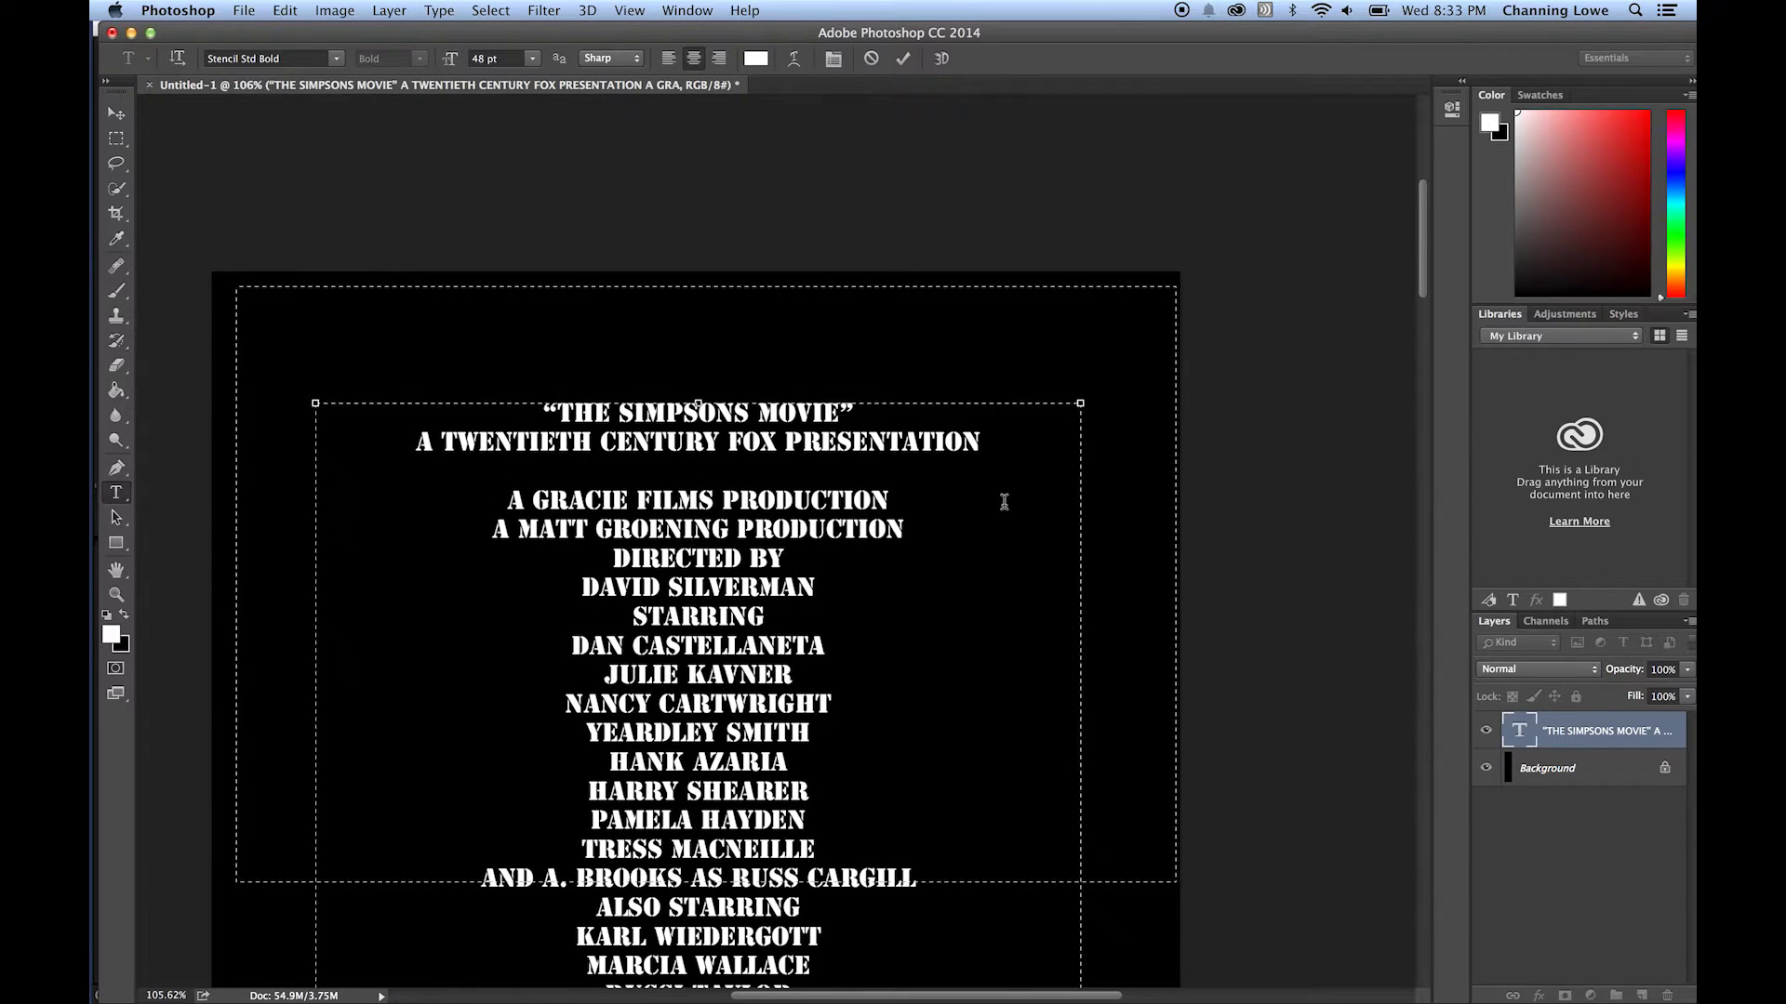
click(493, 531)
key(Return)
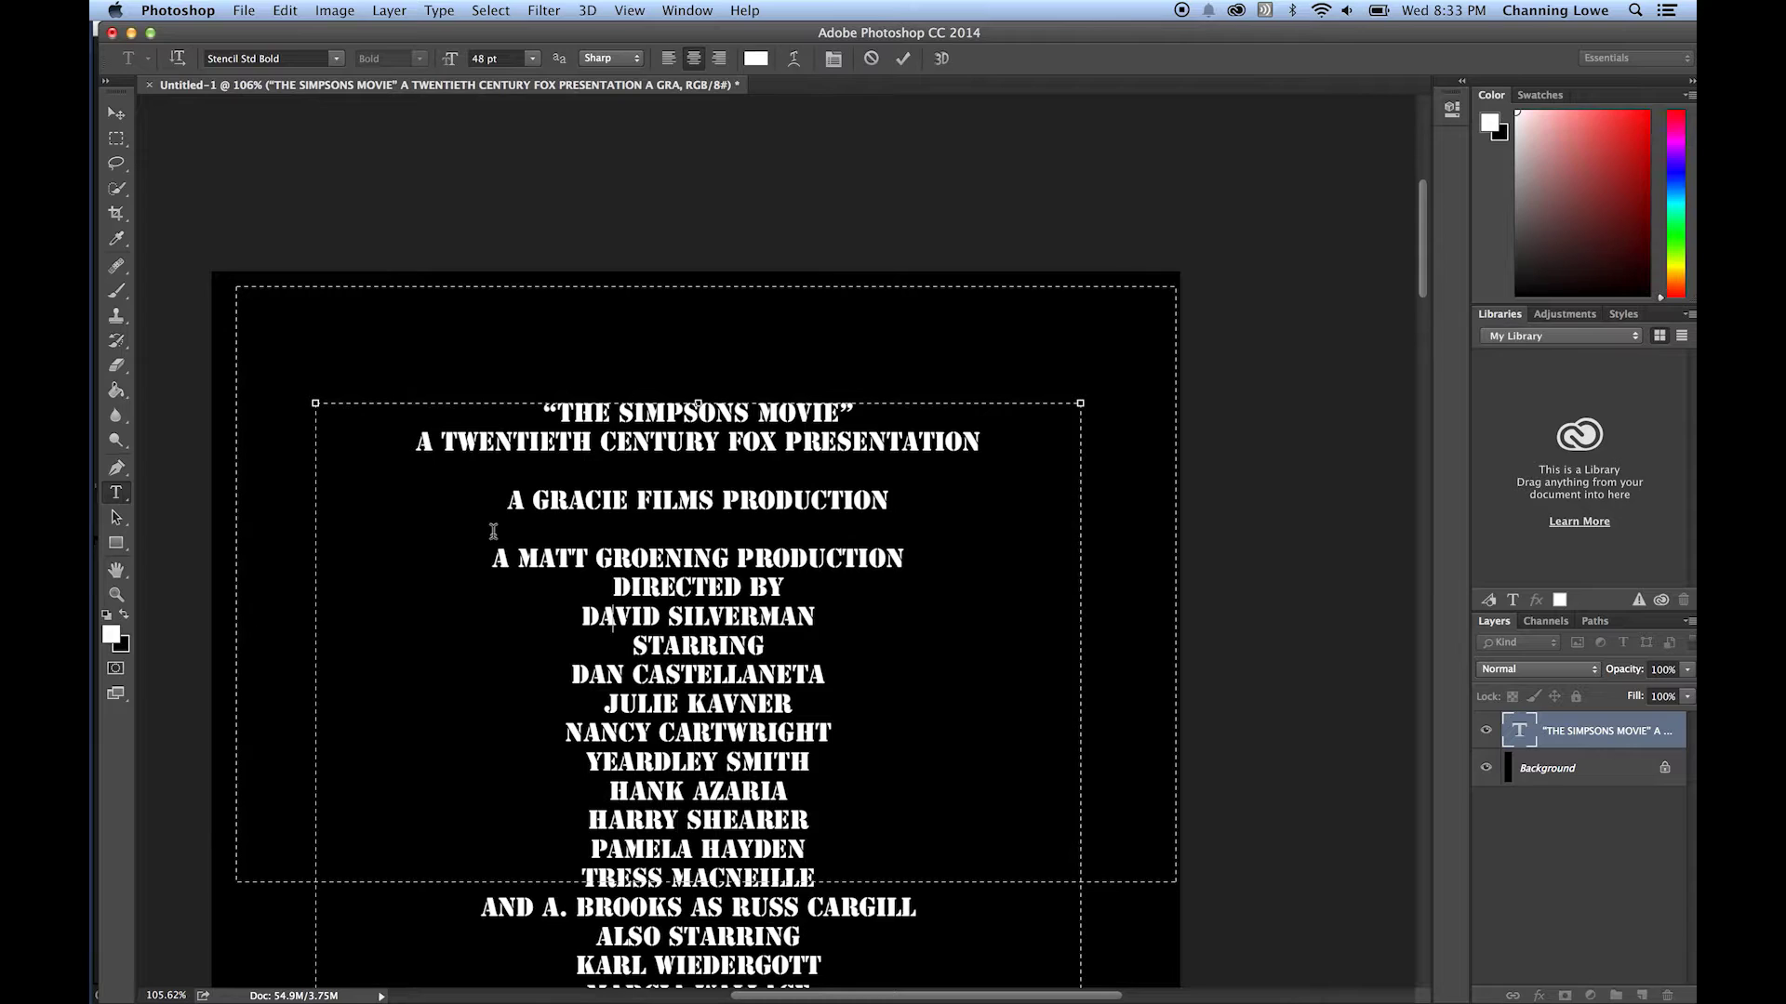
key(Down)
key(Return)
key(Return)
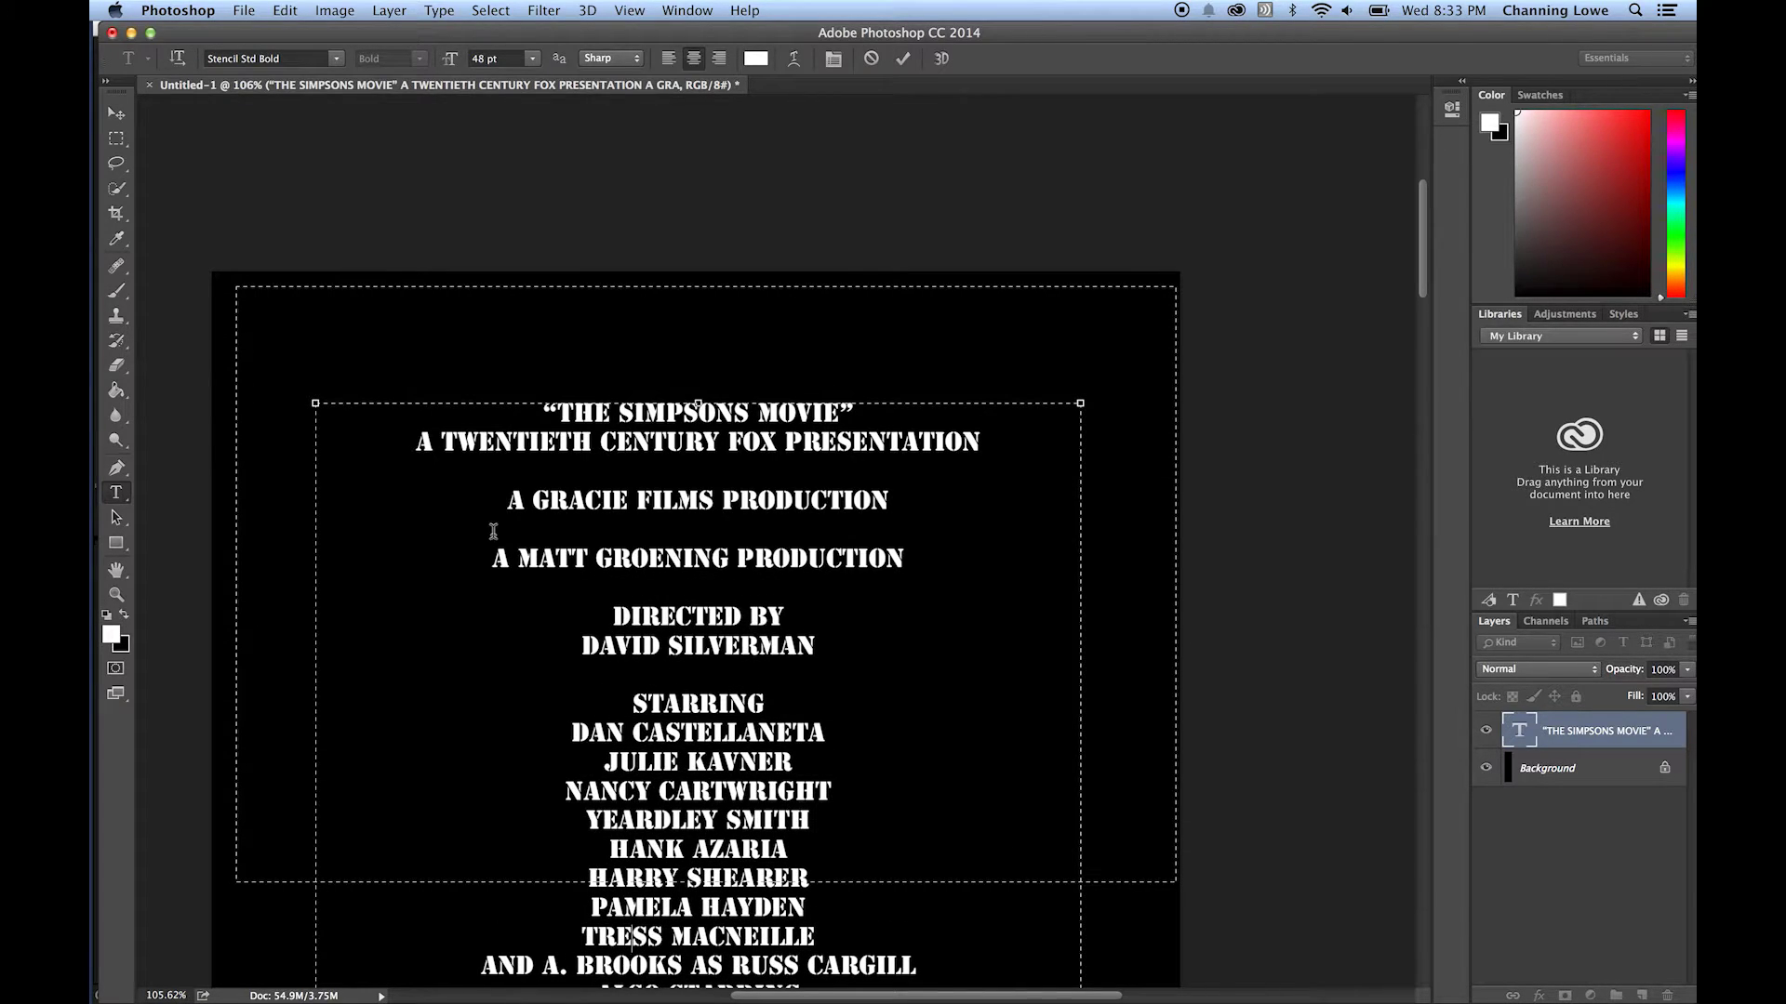
Insert blank lines before the ALSO STARRING heading and between the remaining credit sections, and finish editing the text.
scroll(493, 531, down, 10)
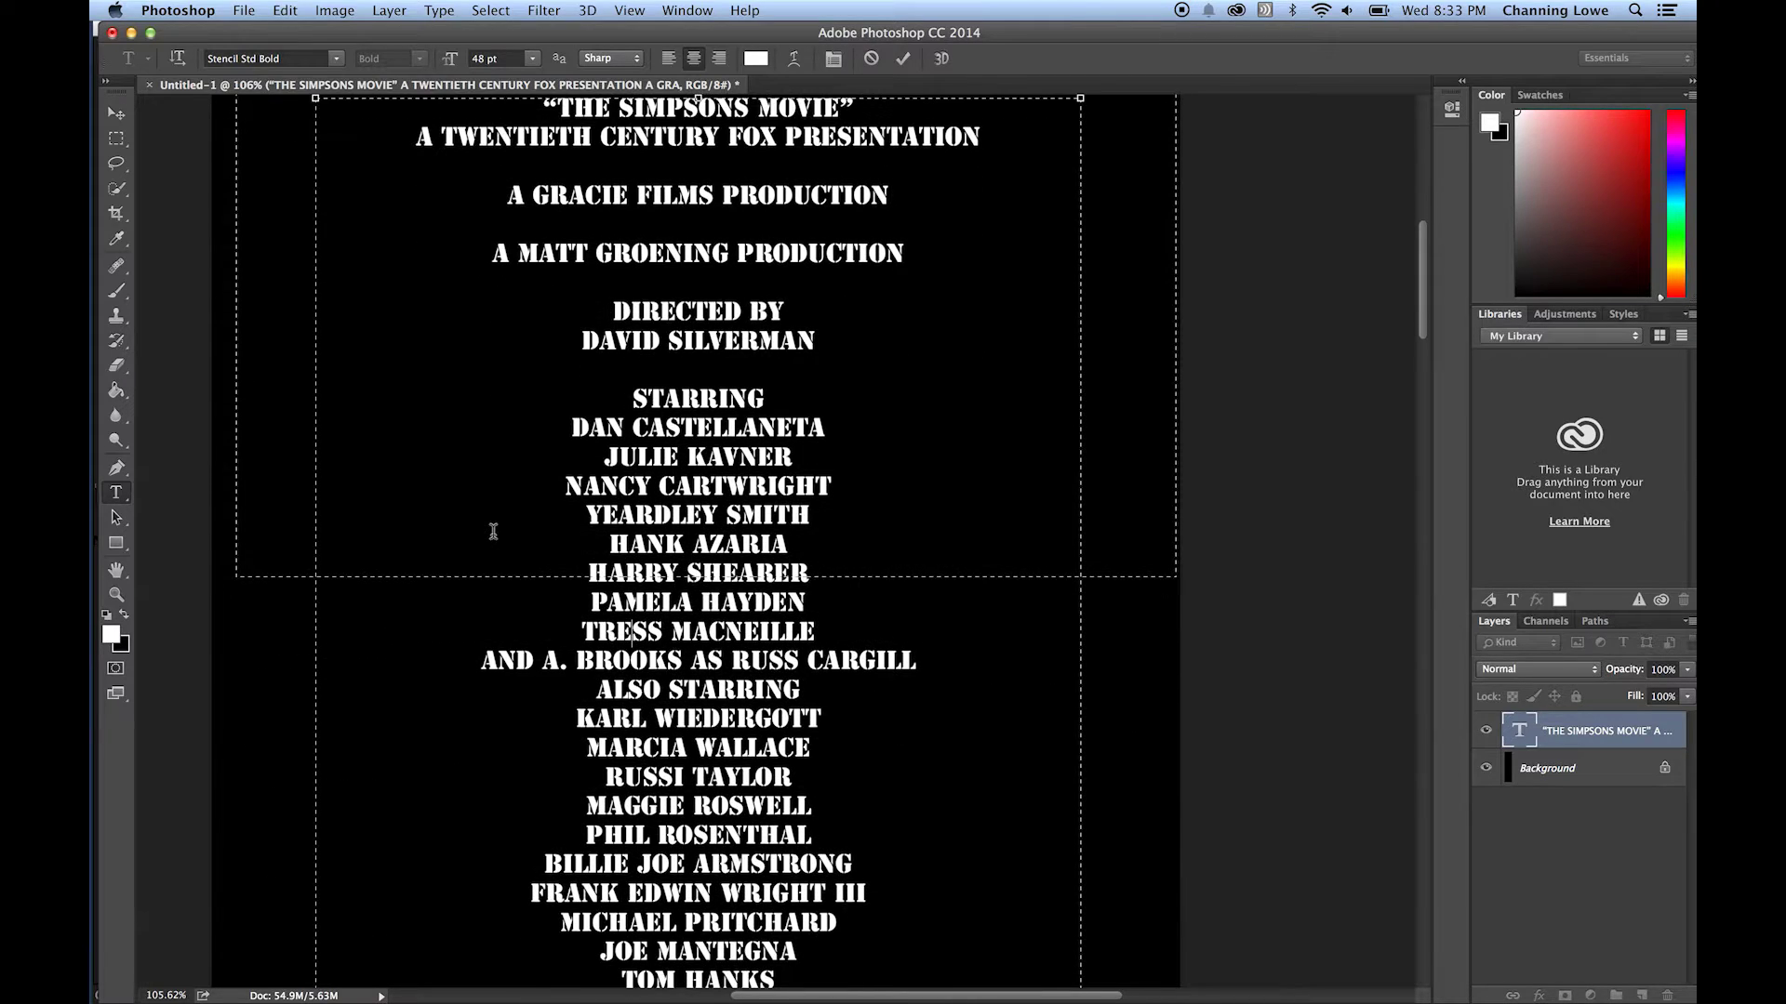
scroll(493, 531, down, 5)
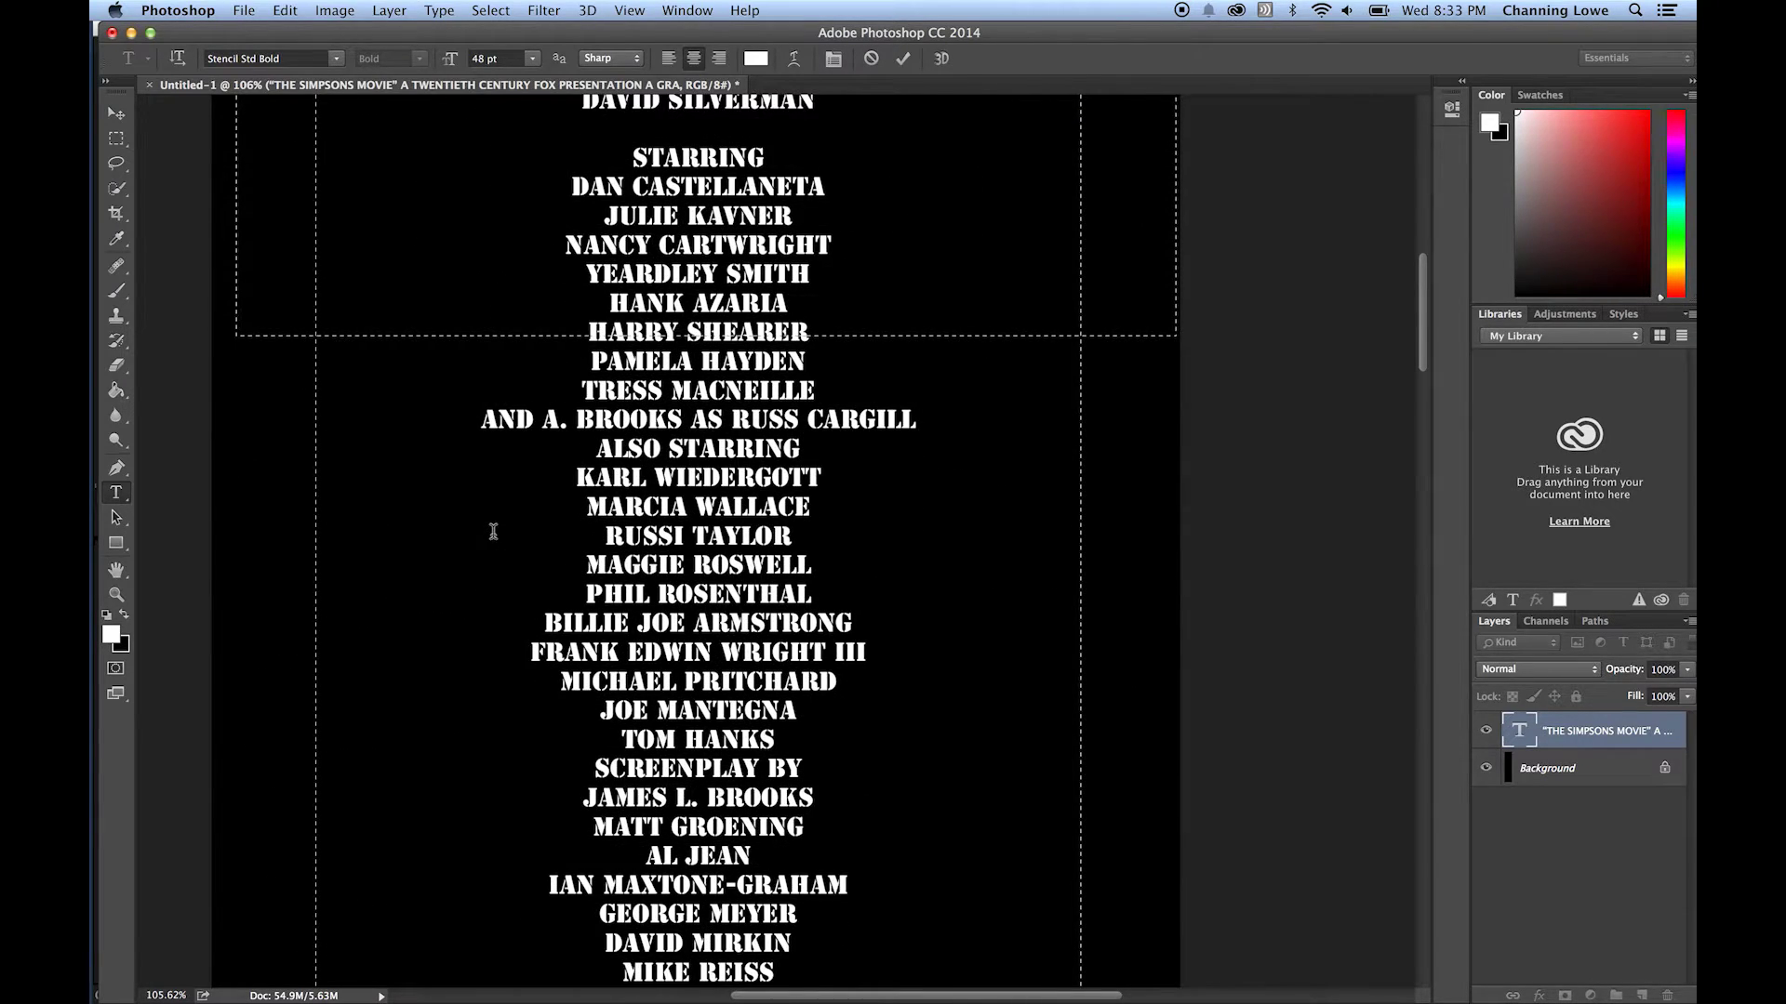
click(597, 454)
key(Return)
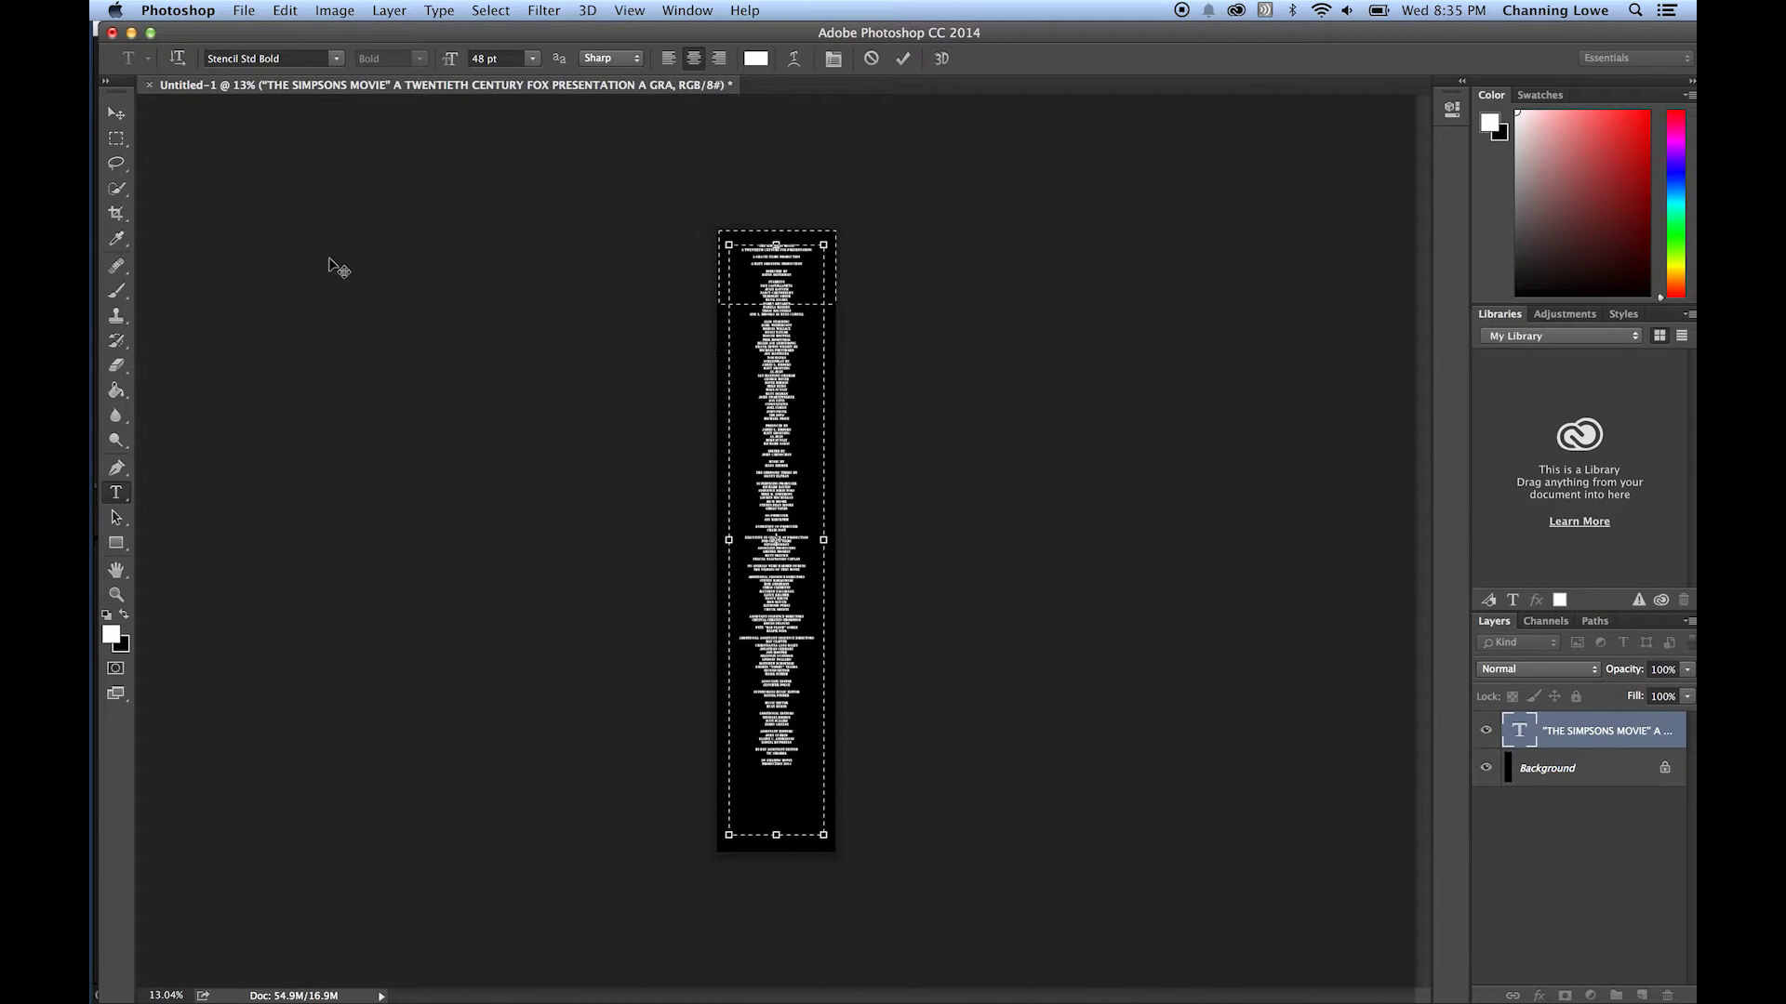
click(116, 113)
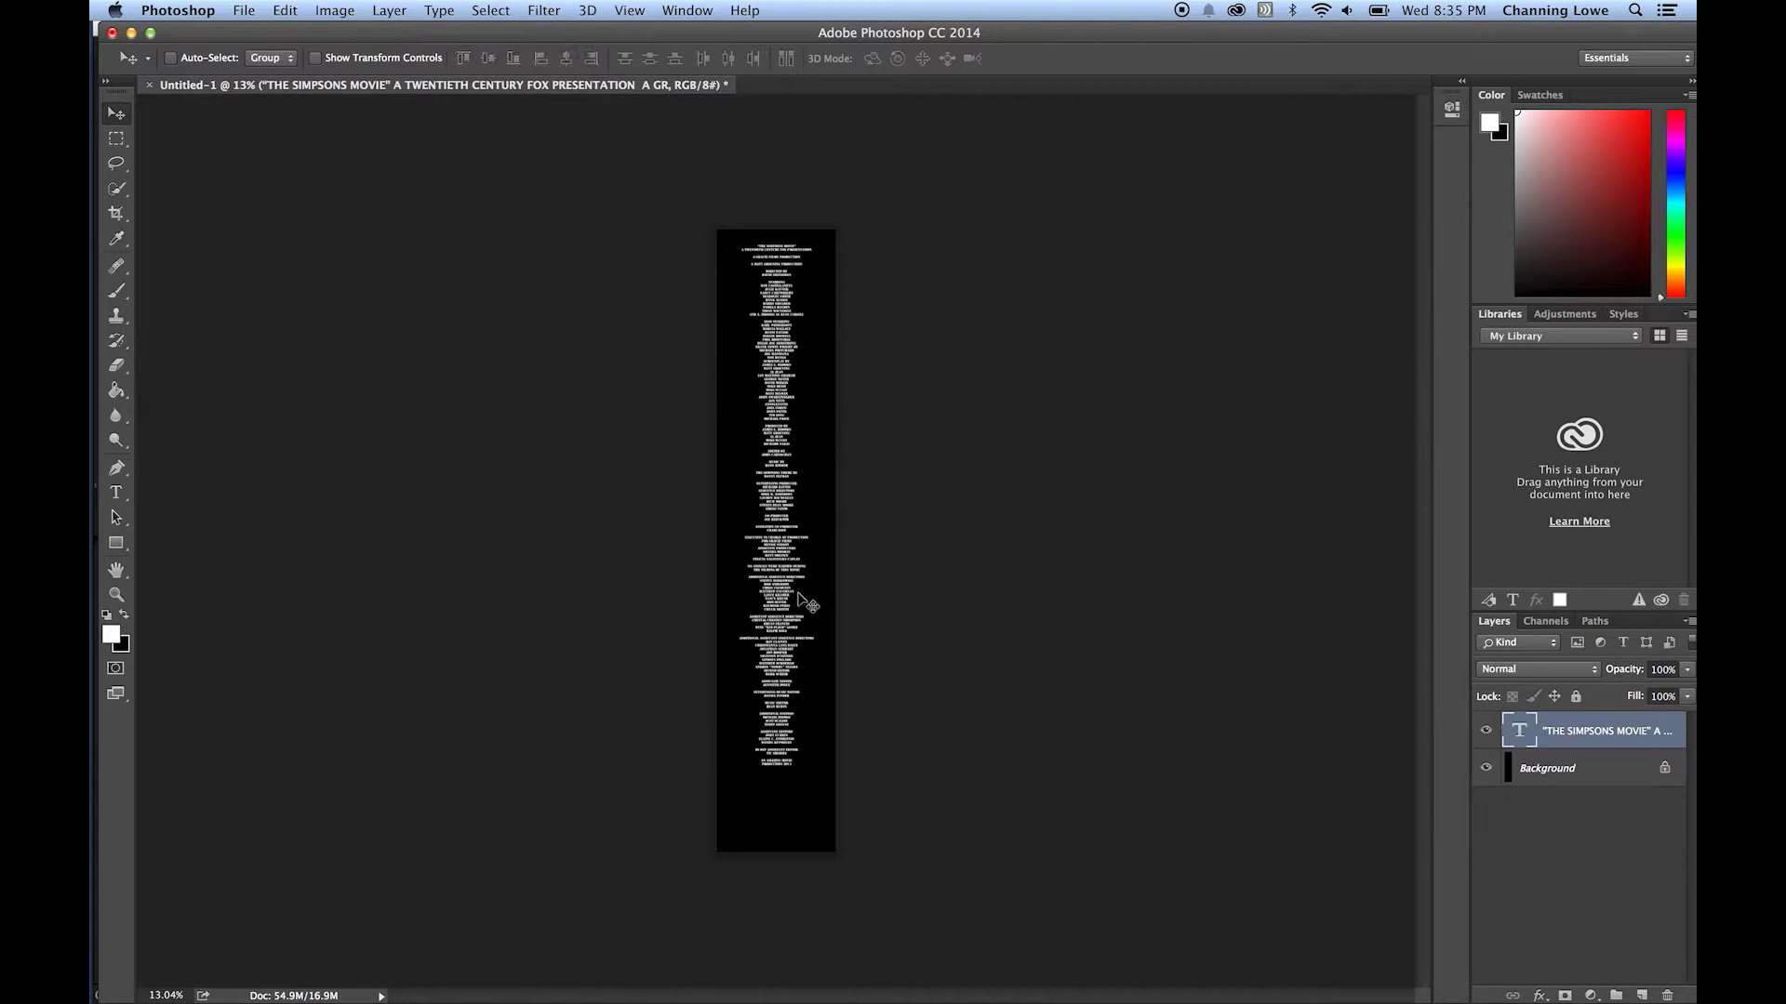
Insert nine extra blank lines before the closing "AN AMAZING MOVIE PRODUCTION 2014" credit.
scroll(770, 721, up, 10)
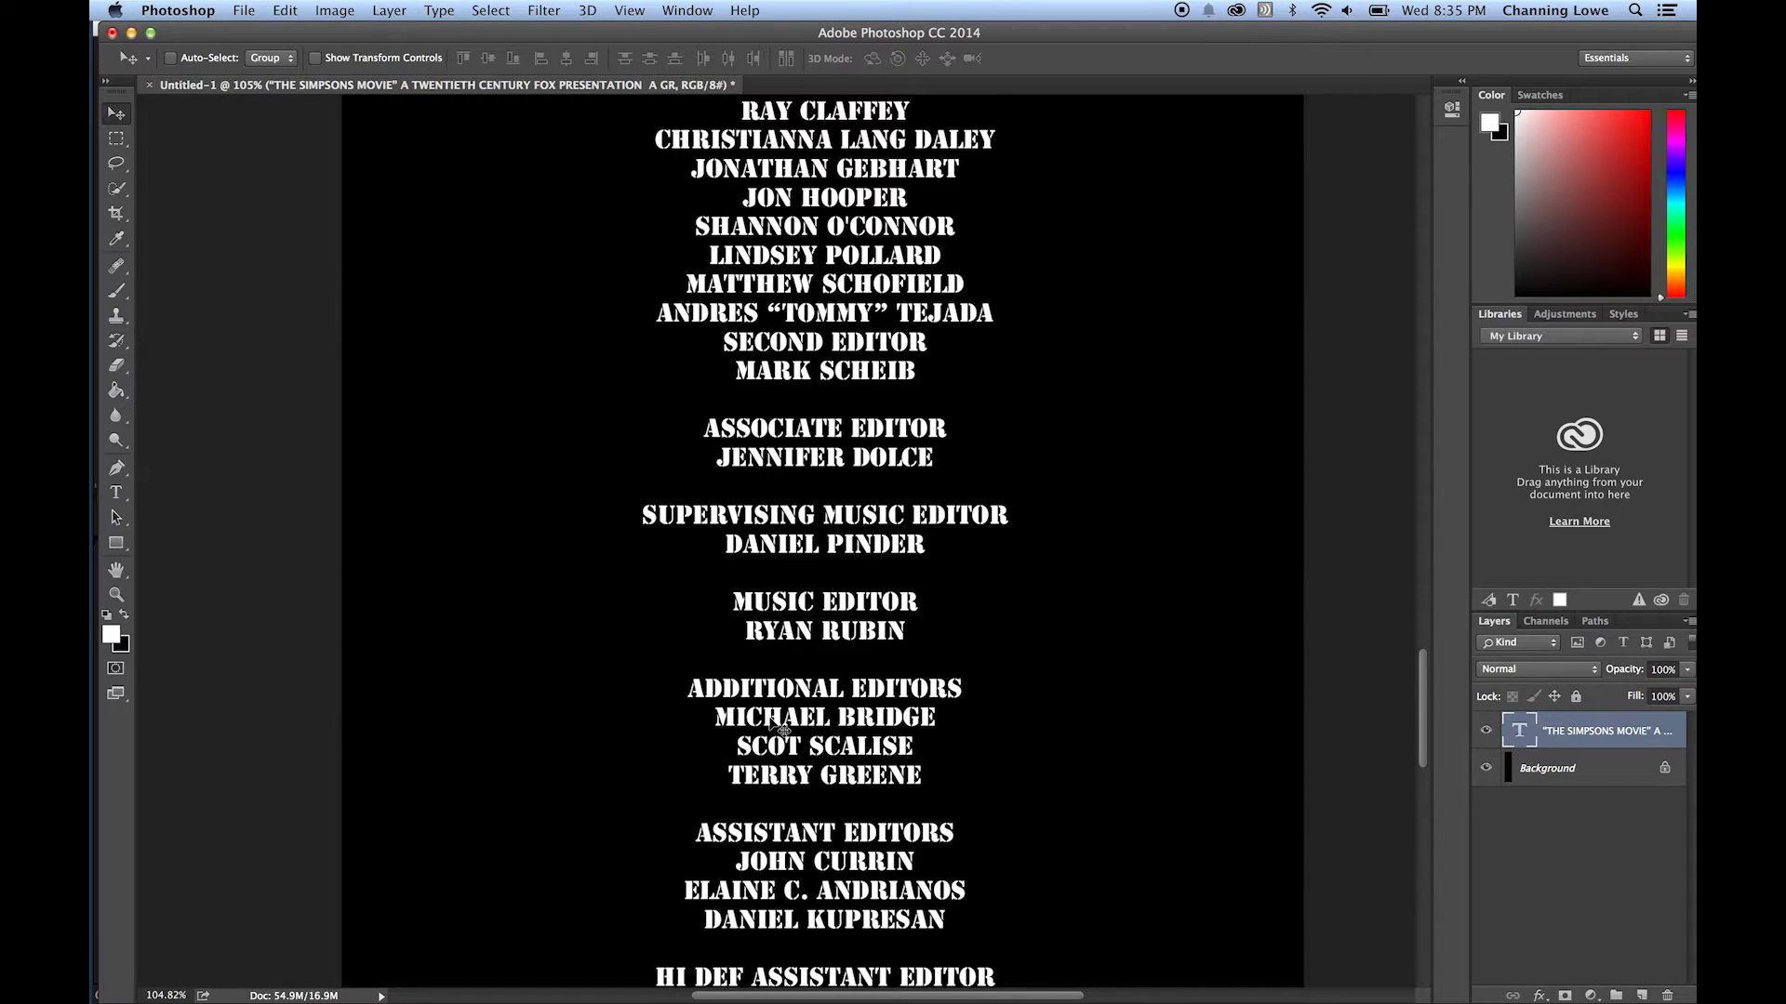
scroll(775, 725, down, 5)
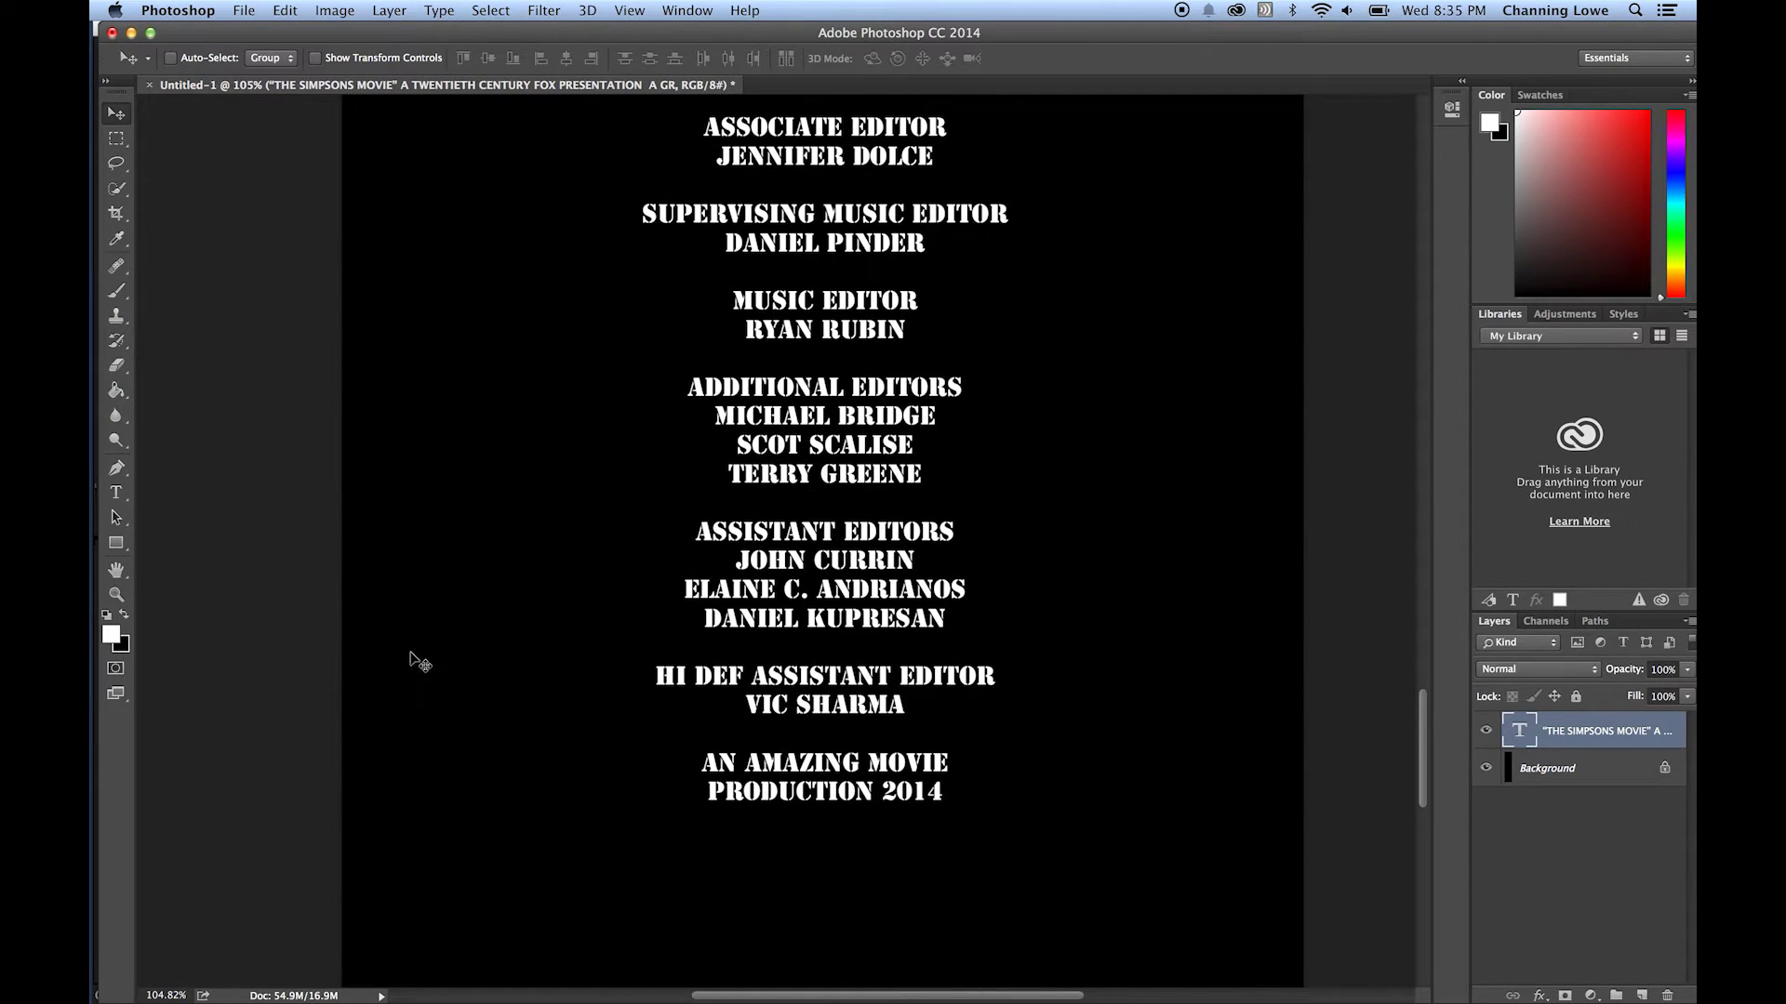
click(116, 492)
click(904, 704)
key(Return)
key(Return)
key(Return)
key(Return)
key(Return)
key(Return)
key(Return)
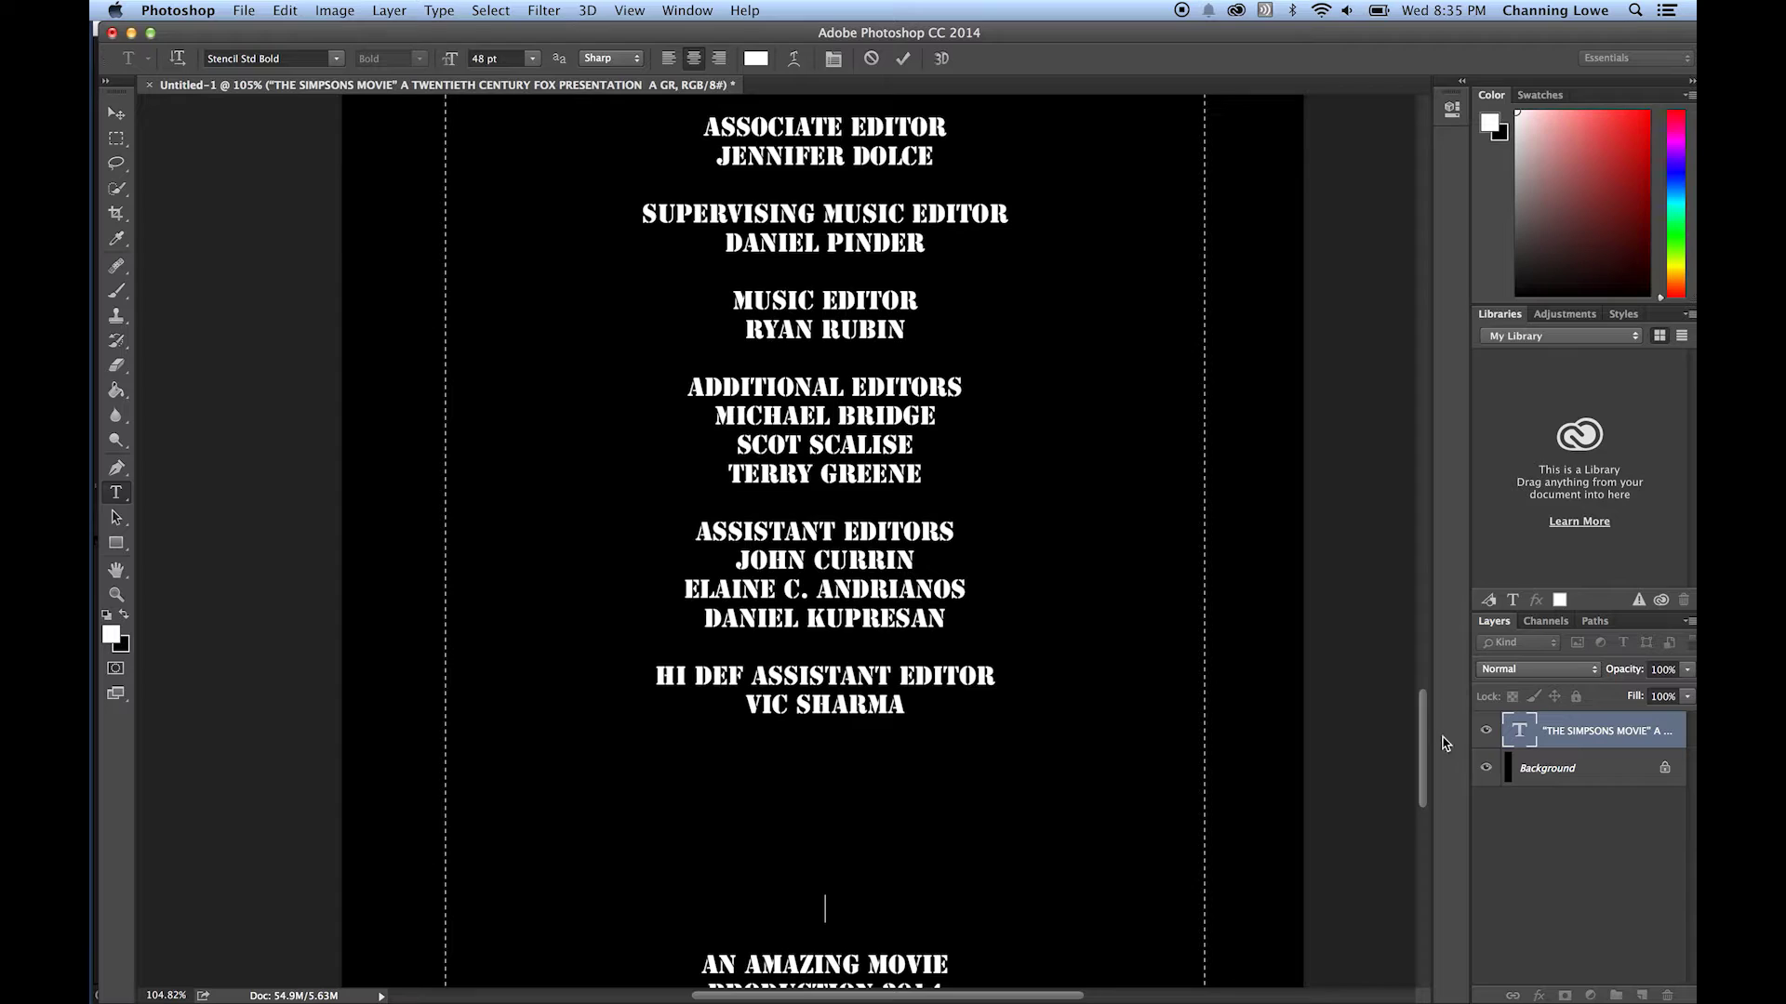
drag(1420, 737, 1422, 789)
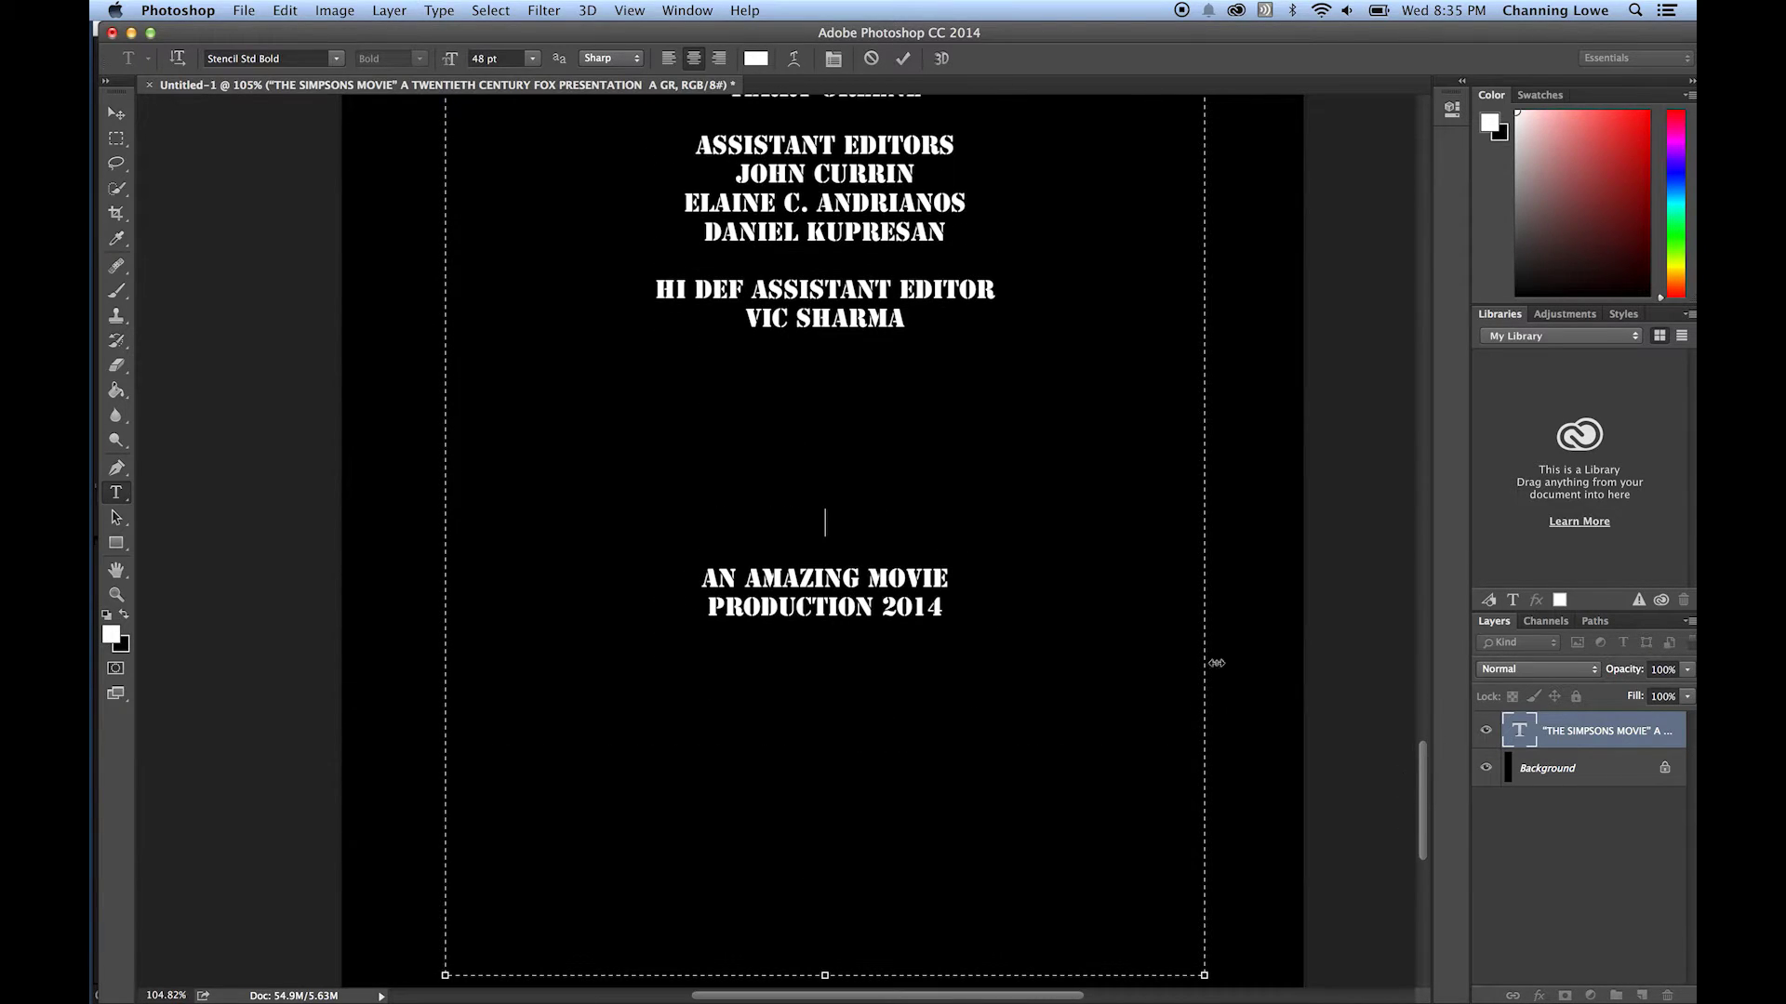
click(873, 529)
key(Return)
key(Return)
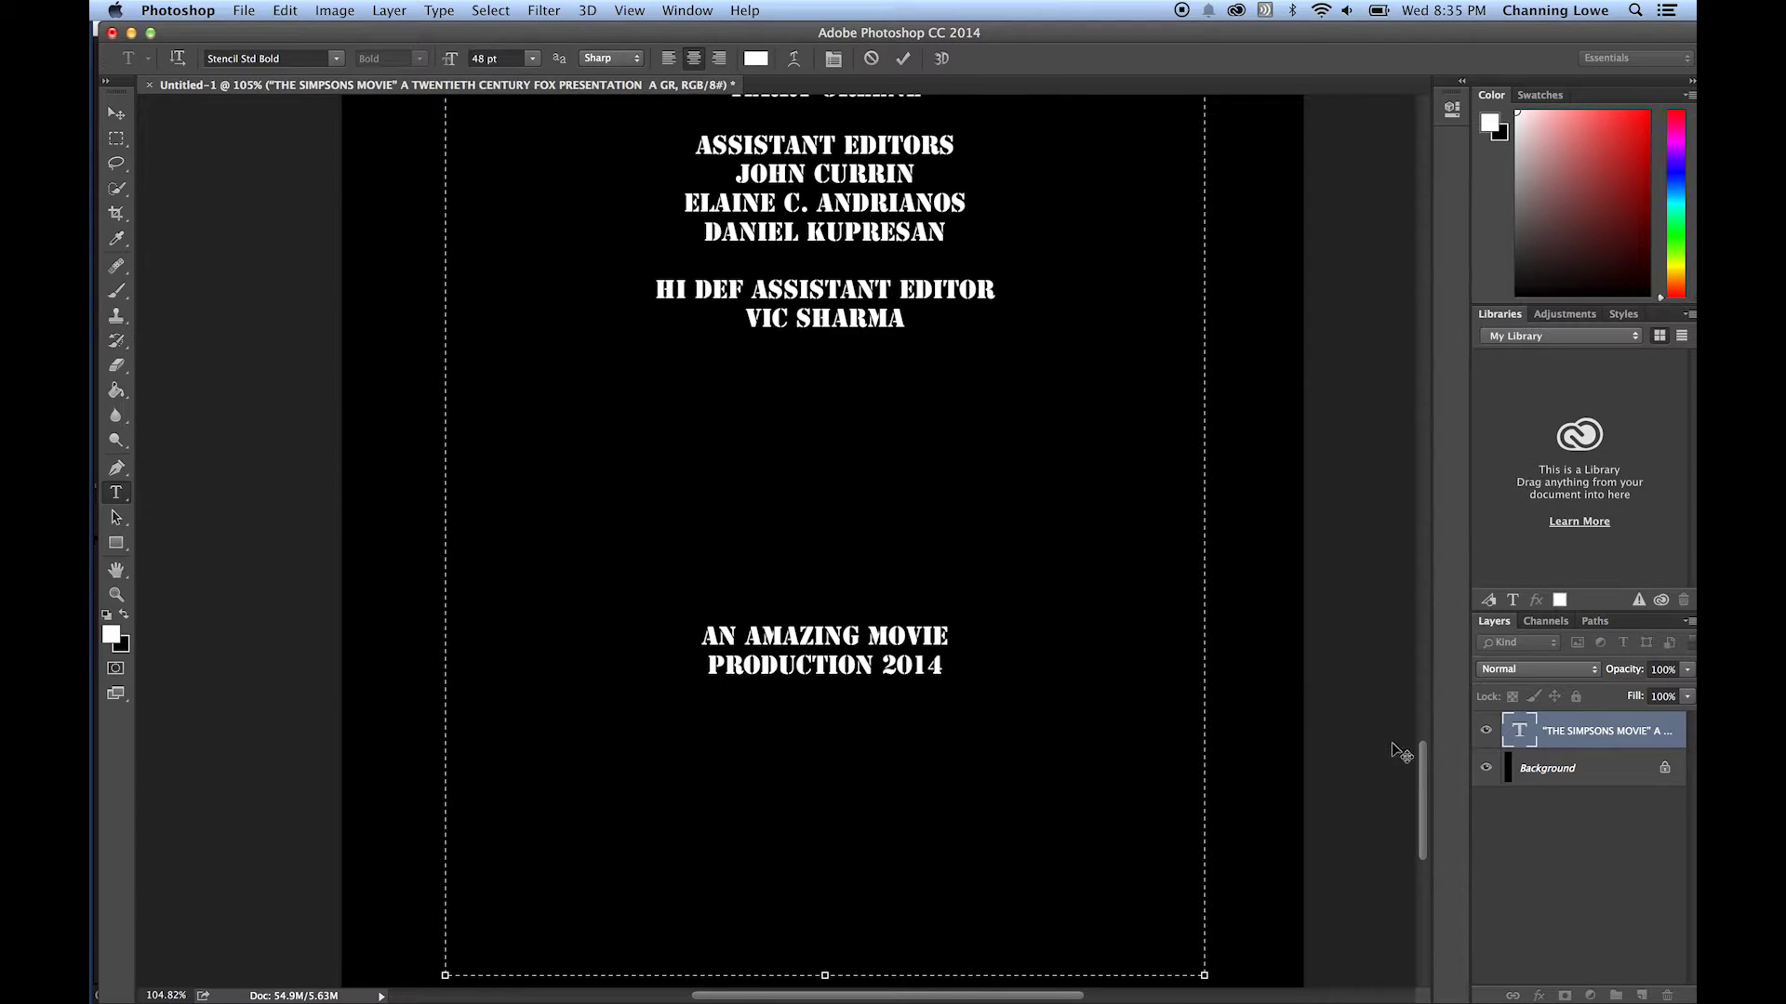
Set the canvas height to 12000 pixels, with a centred anchor and a width of 1920 pixels.
key(super+minus)
key(super+minus)
key(super+minus)
key(super+minus)
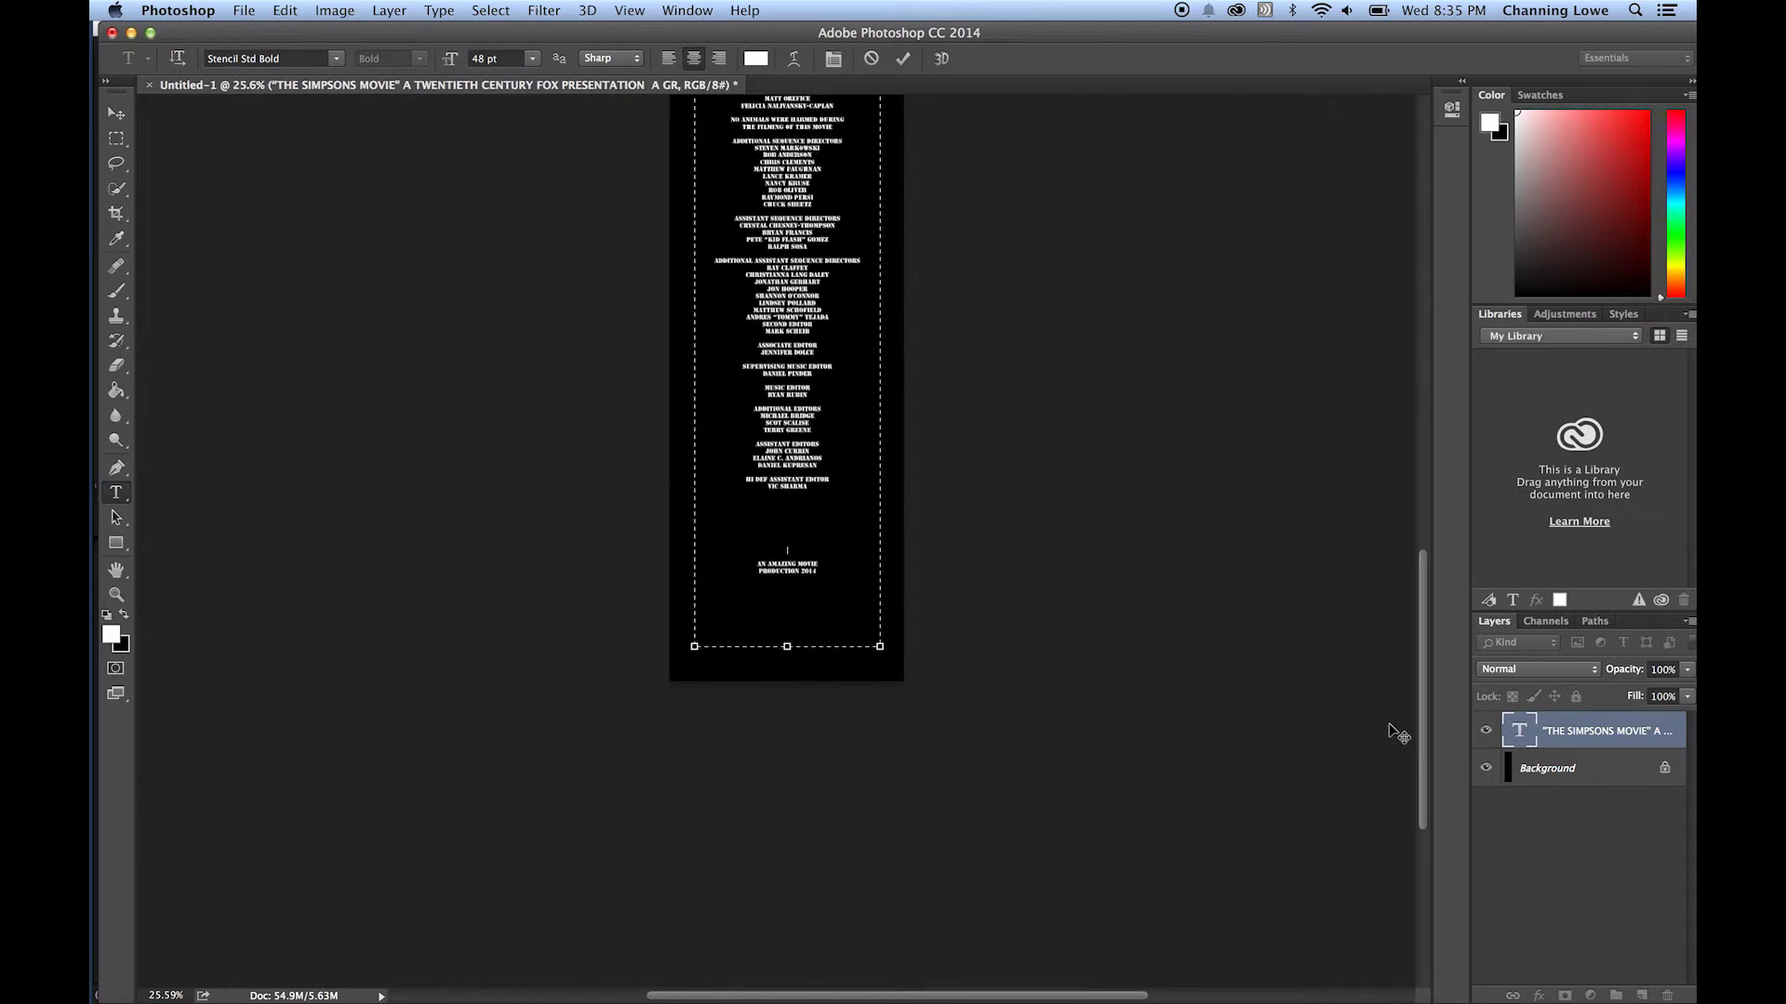
drag(1422, 704, 1418, 430)
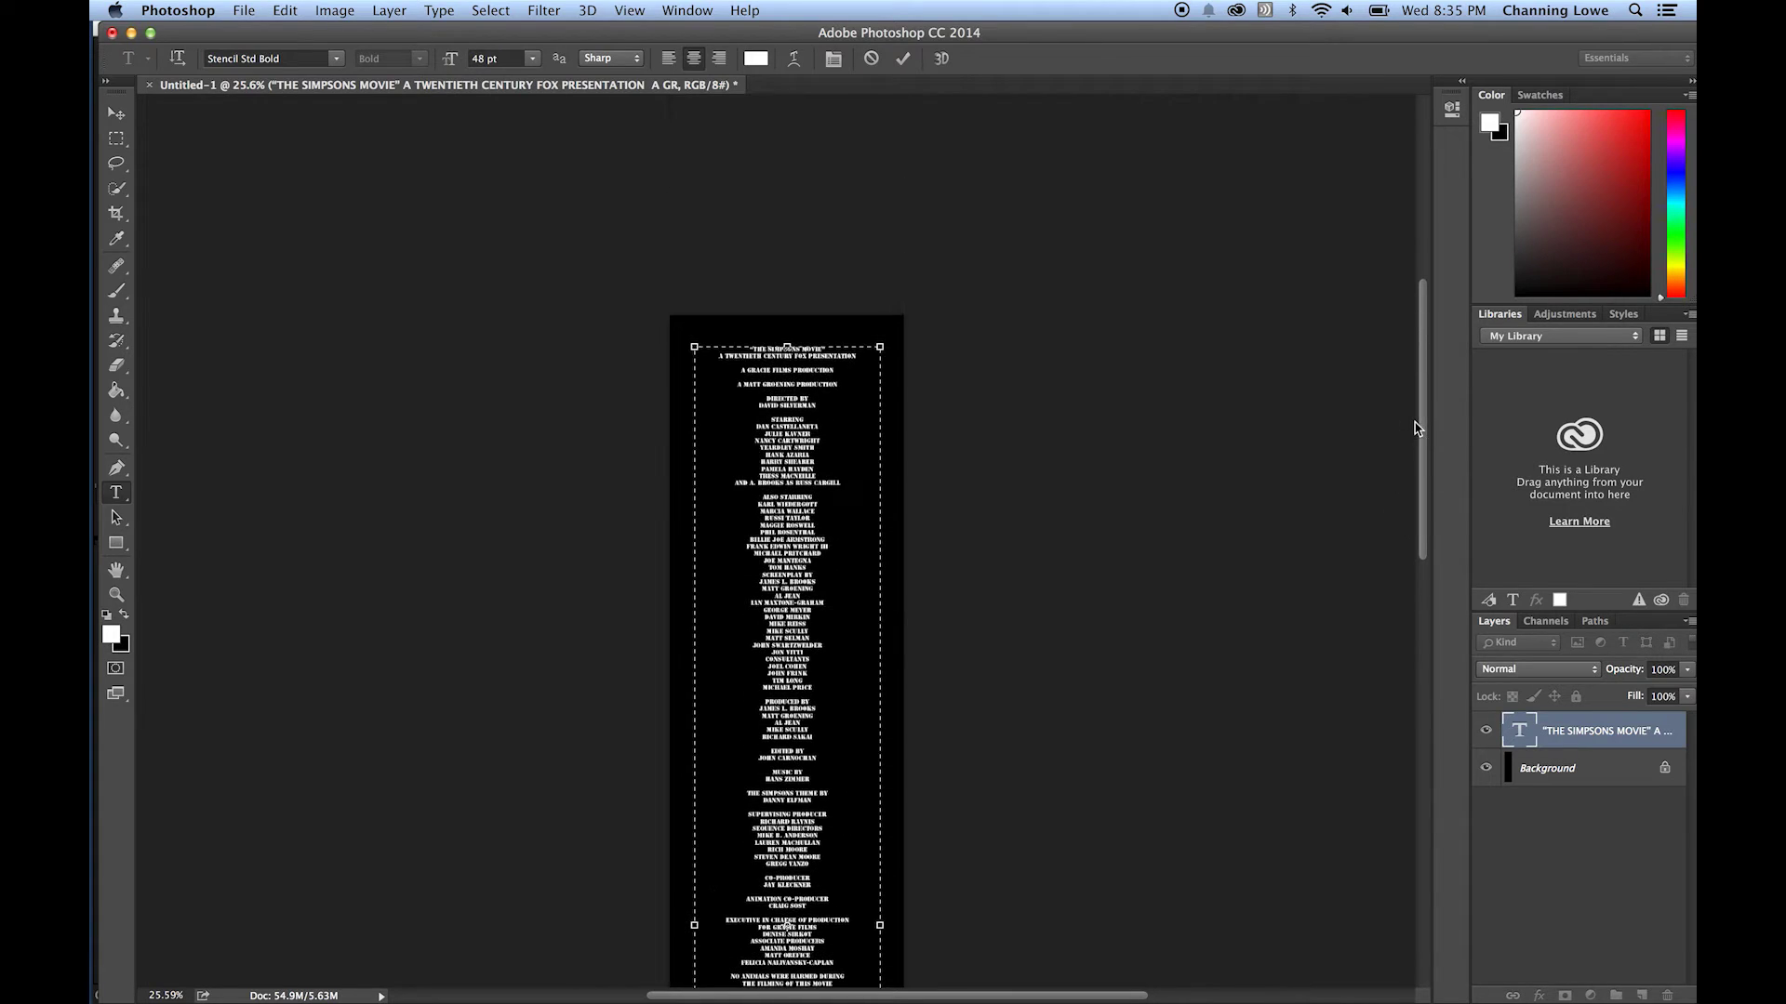
click(358, 12)
click(372, 177)
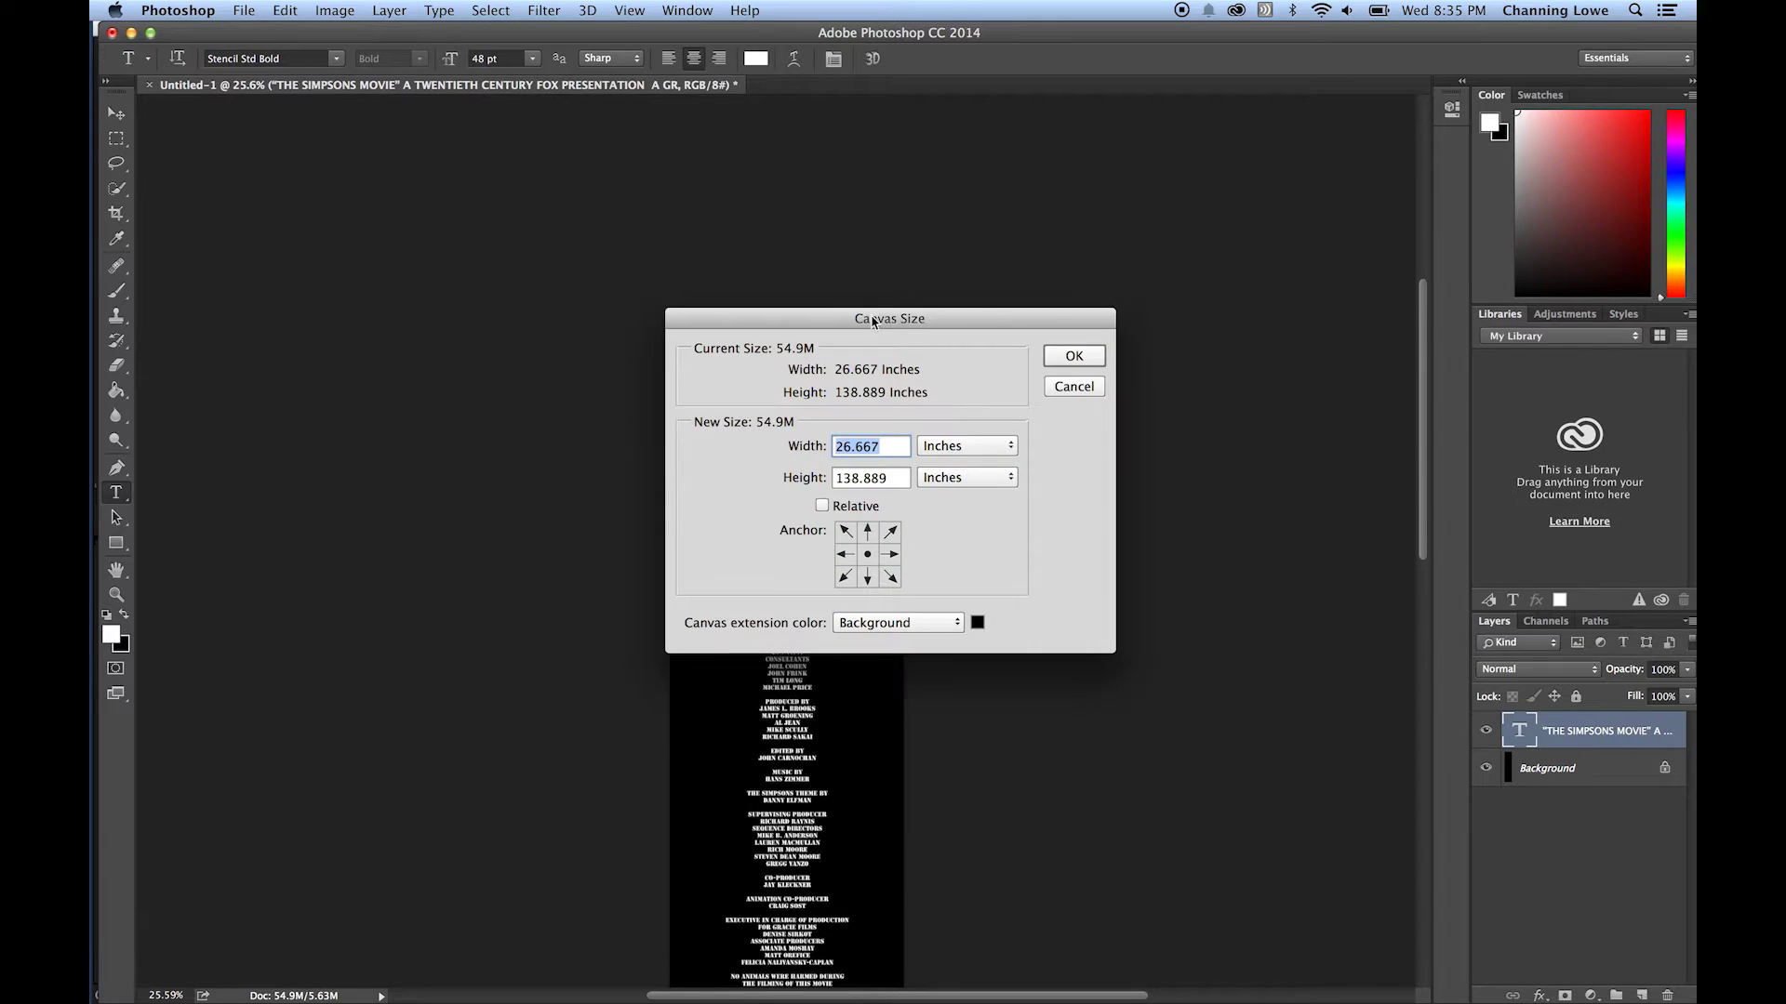
drag(882, 318, 1065, 184)
click(1137, 310)
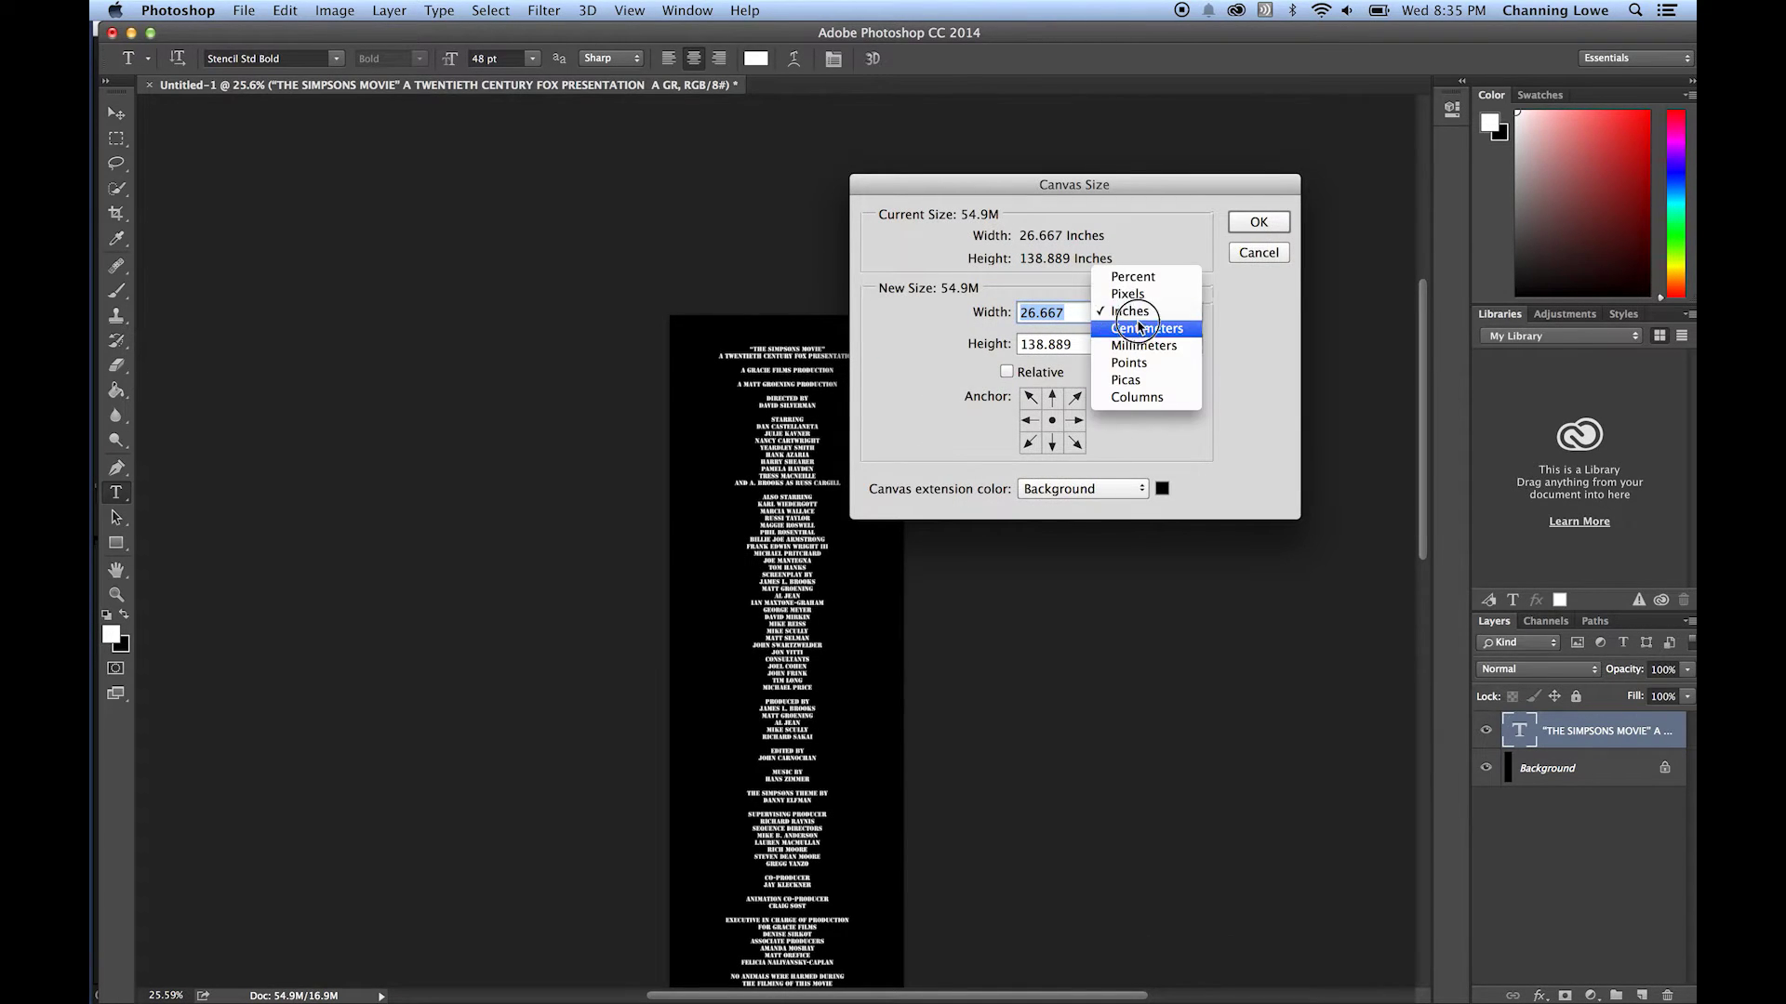
click(1130, 291)
double_click(1068, 347)
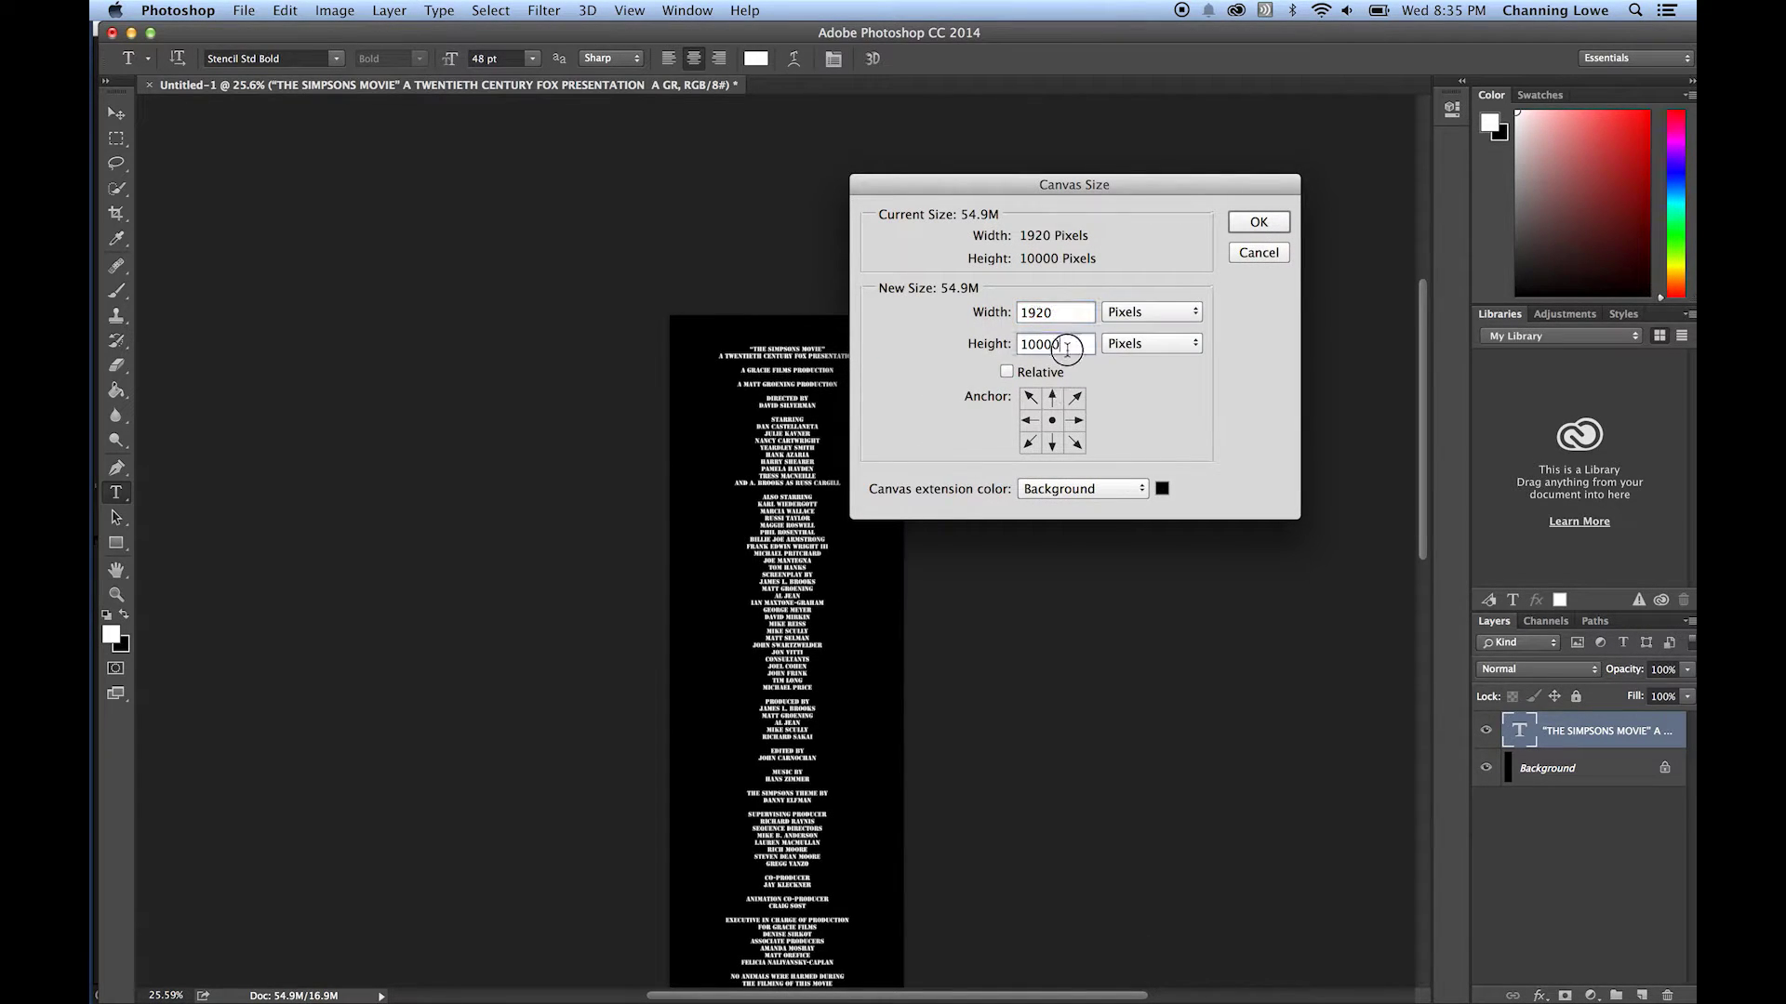
text(12000)
key(BackSpace)
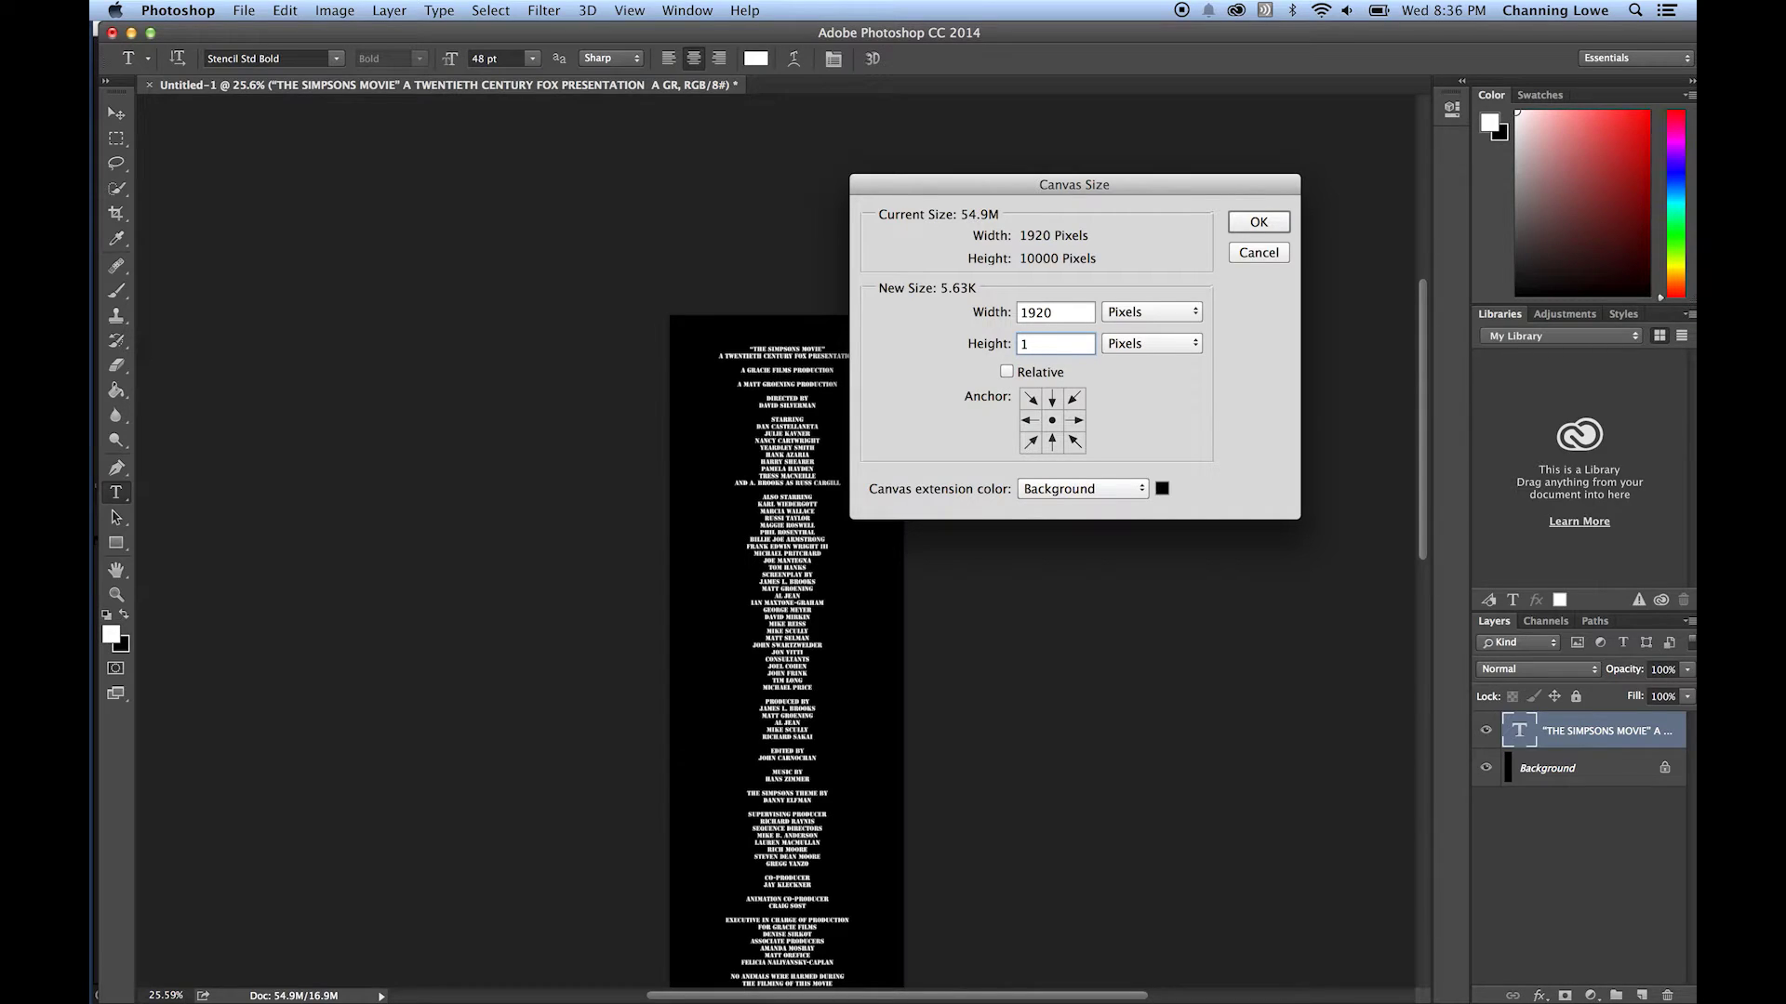
text(2000)
key(Return)
Try moving the credits text up toward the top of the canvas, and undo the move.
scroll(1153, 499, down, 10)
scroll(1152, 499, up, 8)
scroll(1152, 498, right, 1)
scroll(1152, 498, up, 10)
scroll(1153, 498, right, 1)
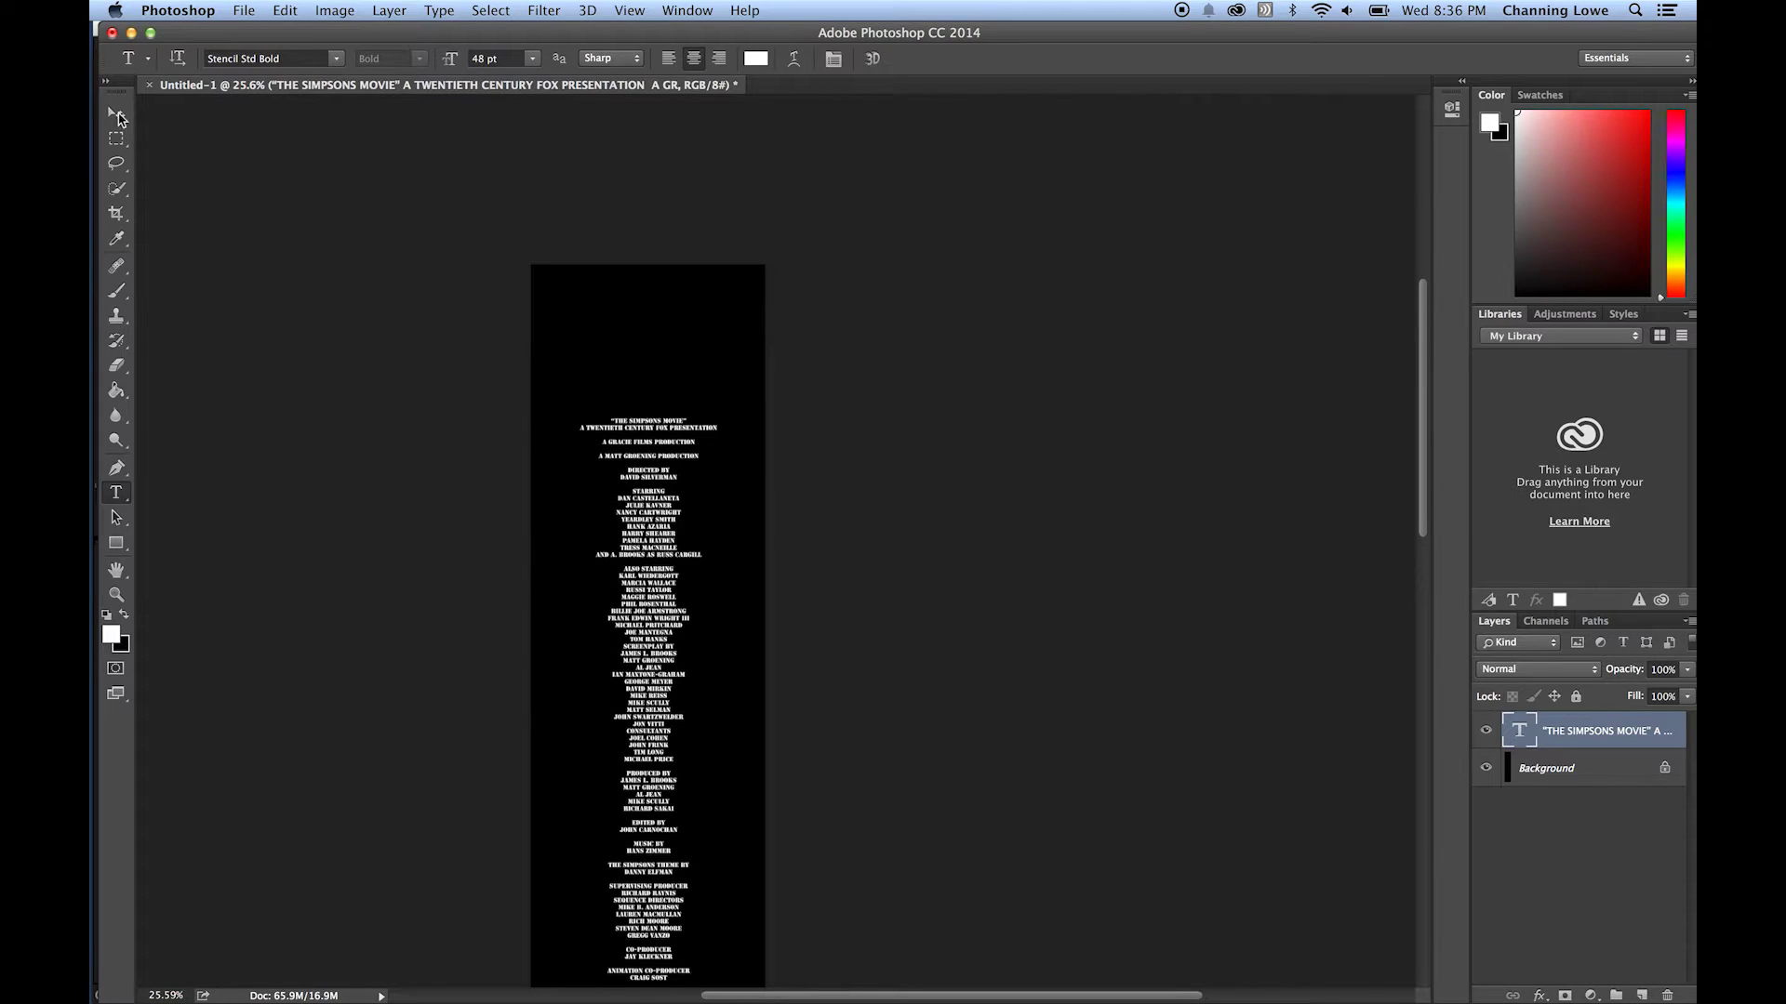
click(118, 115)
drag(641, 493, 644, 372)
scroll(670, 621, down, 15)
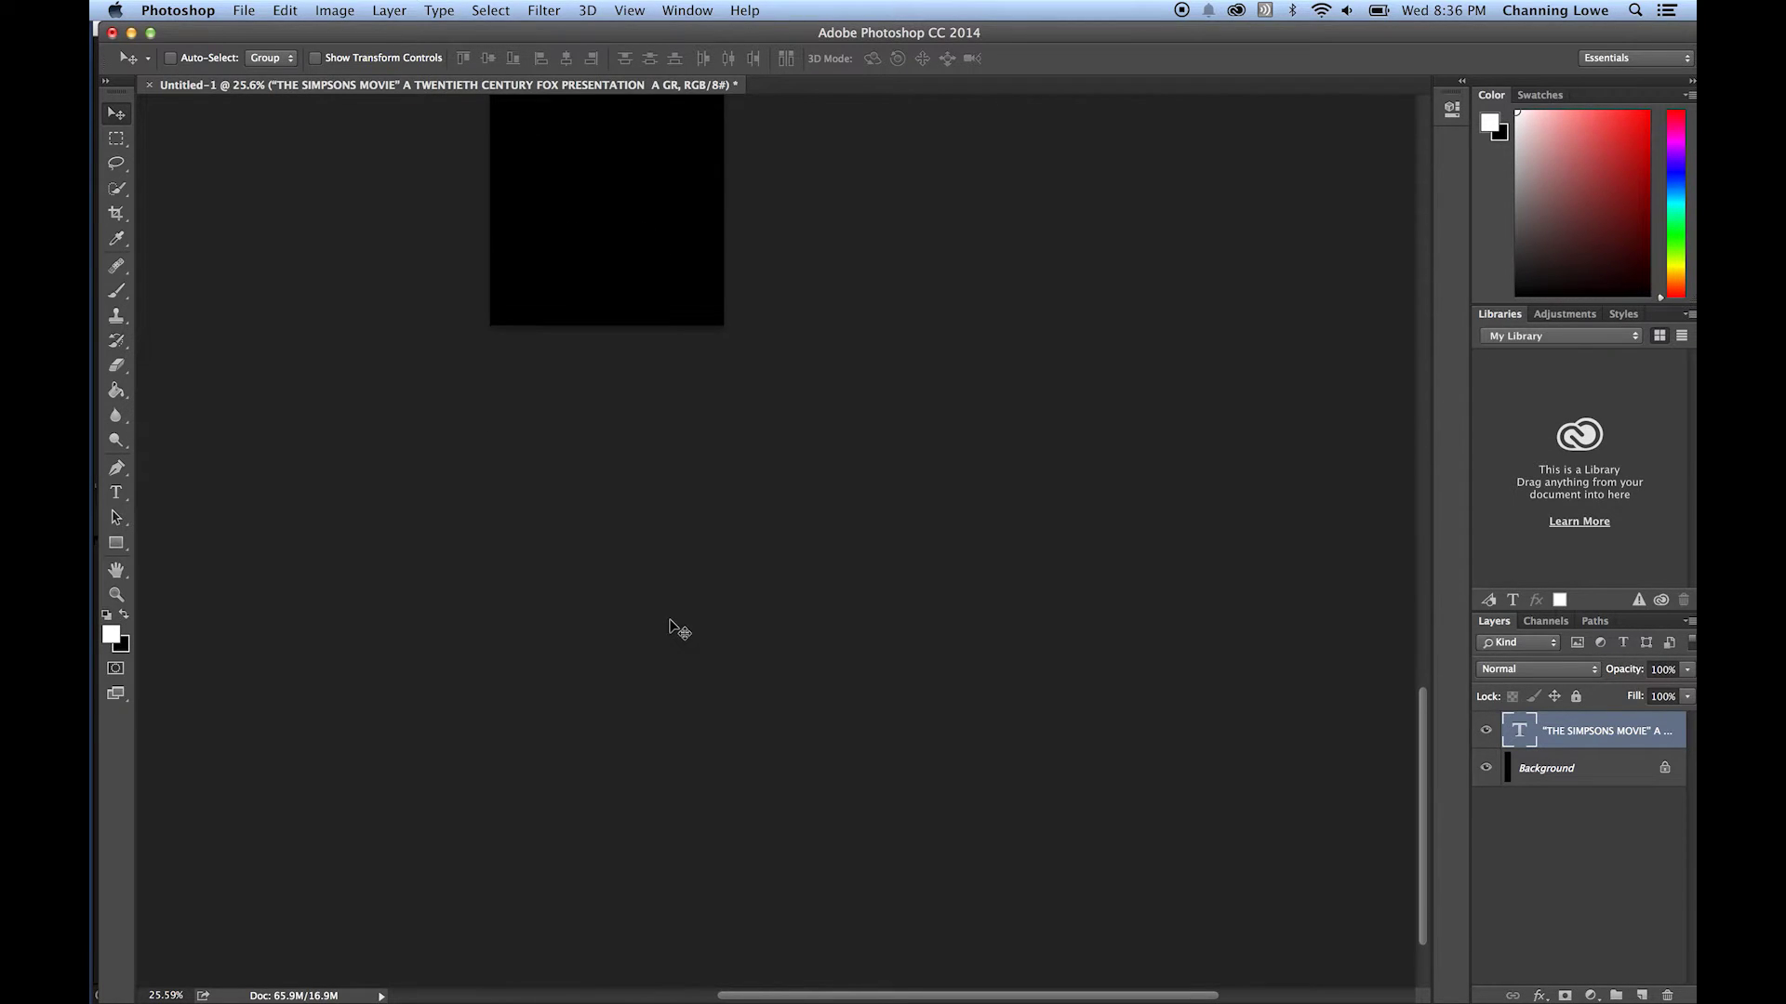
scroll(669, 630, up, 10)
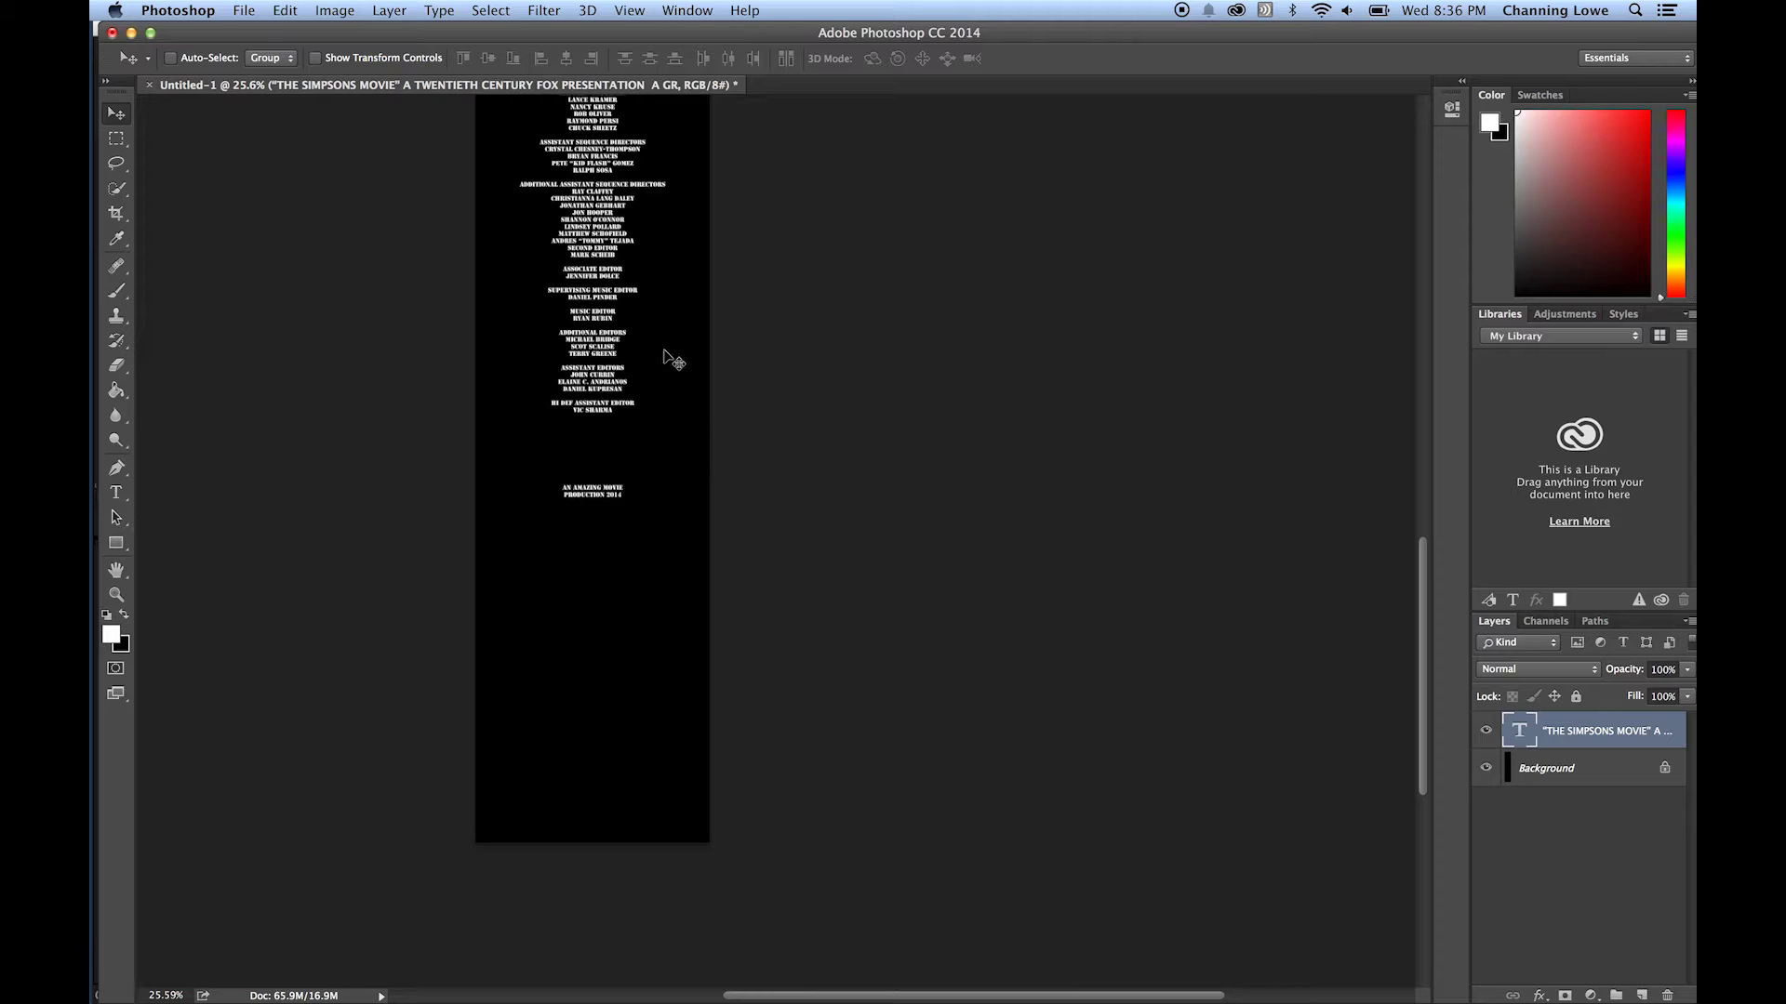
key(super+z)
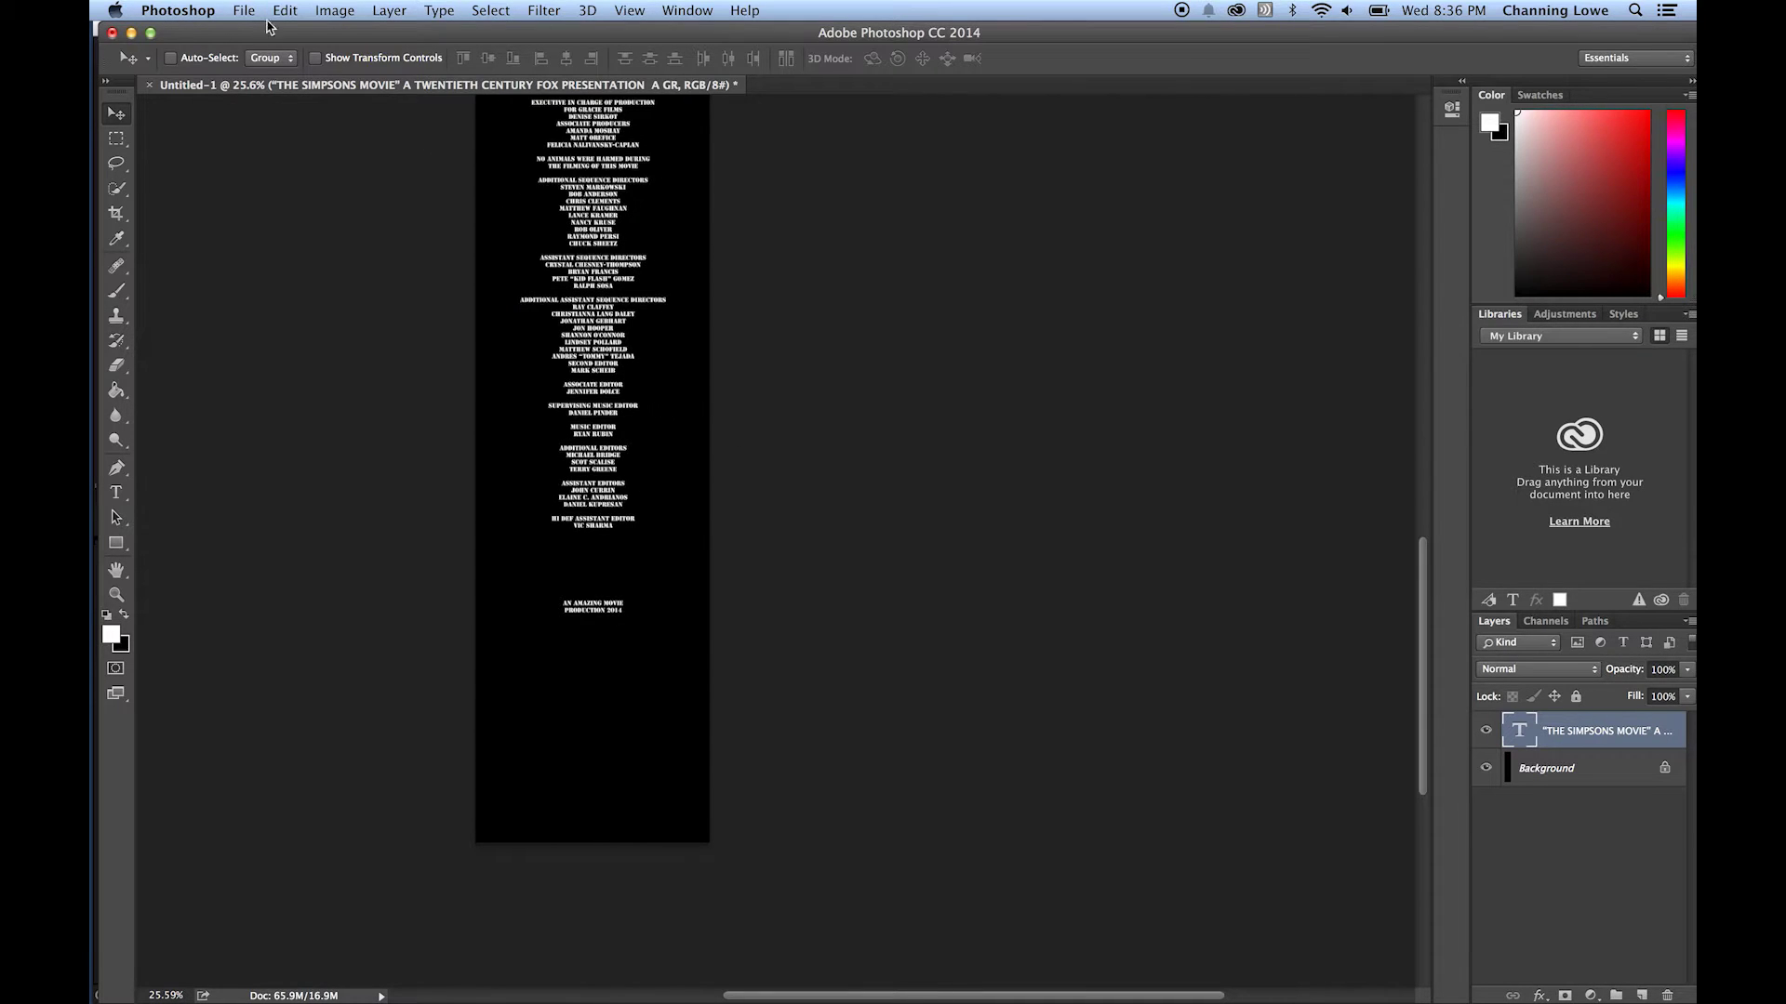
Set the canvas height back to 10000 pixels and accept the clipping.
click(284, 11)
mouse_move(335, 10)
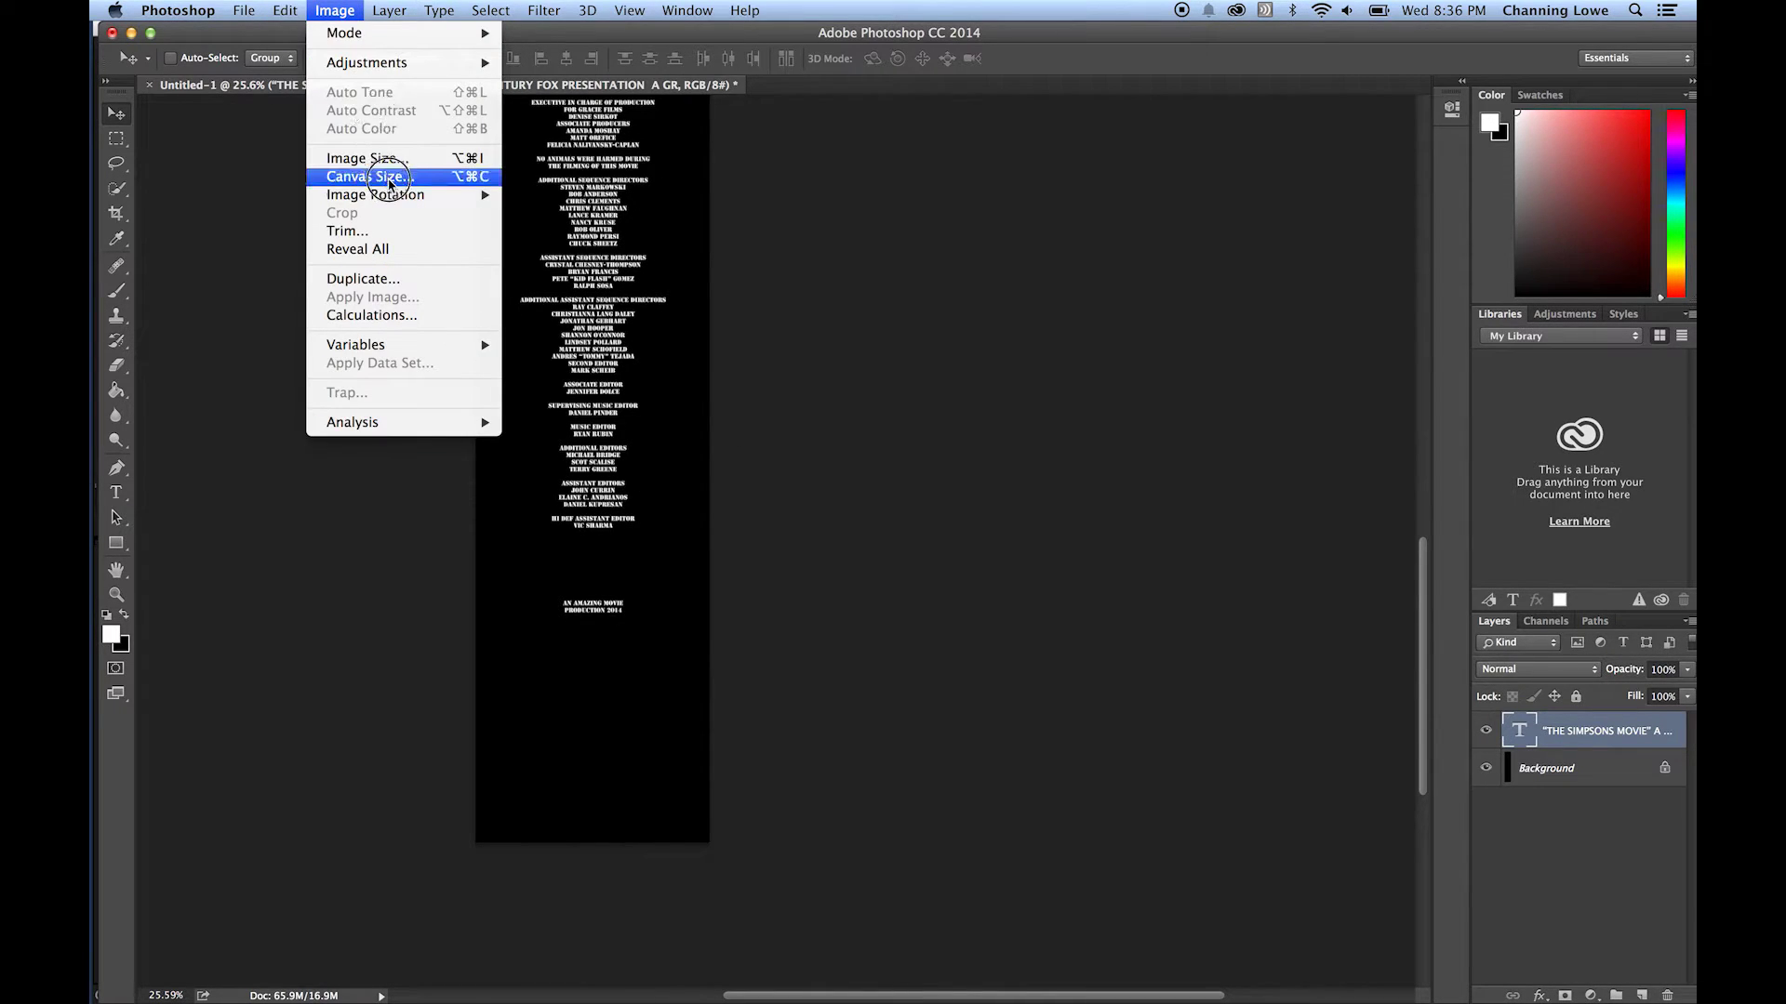
click(389, 183)
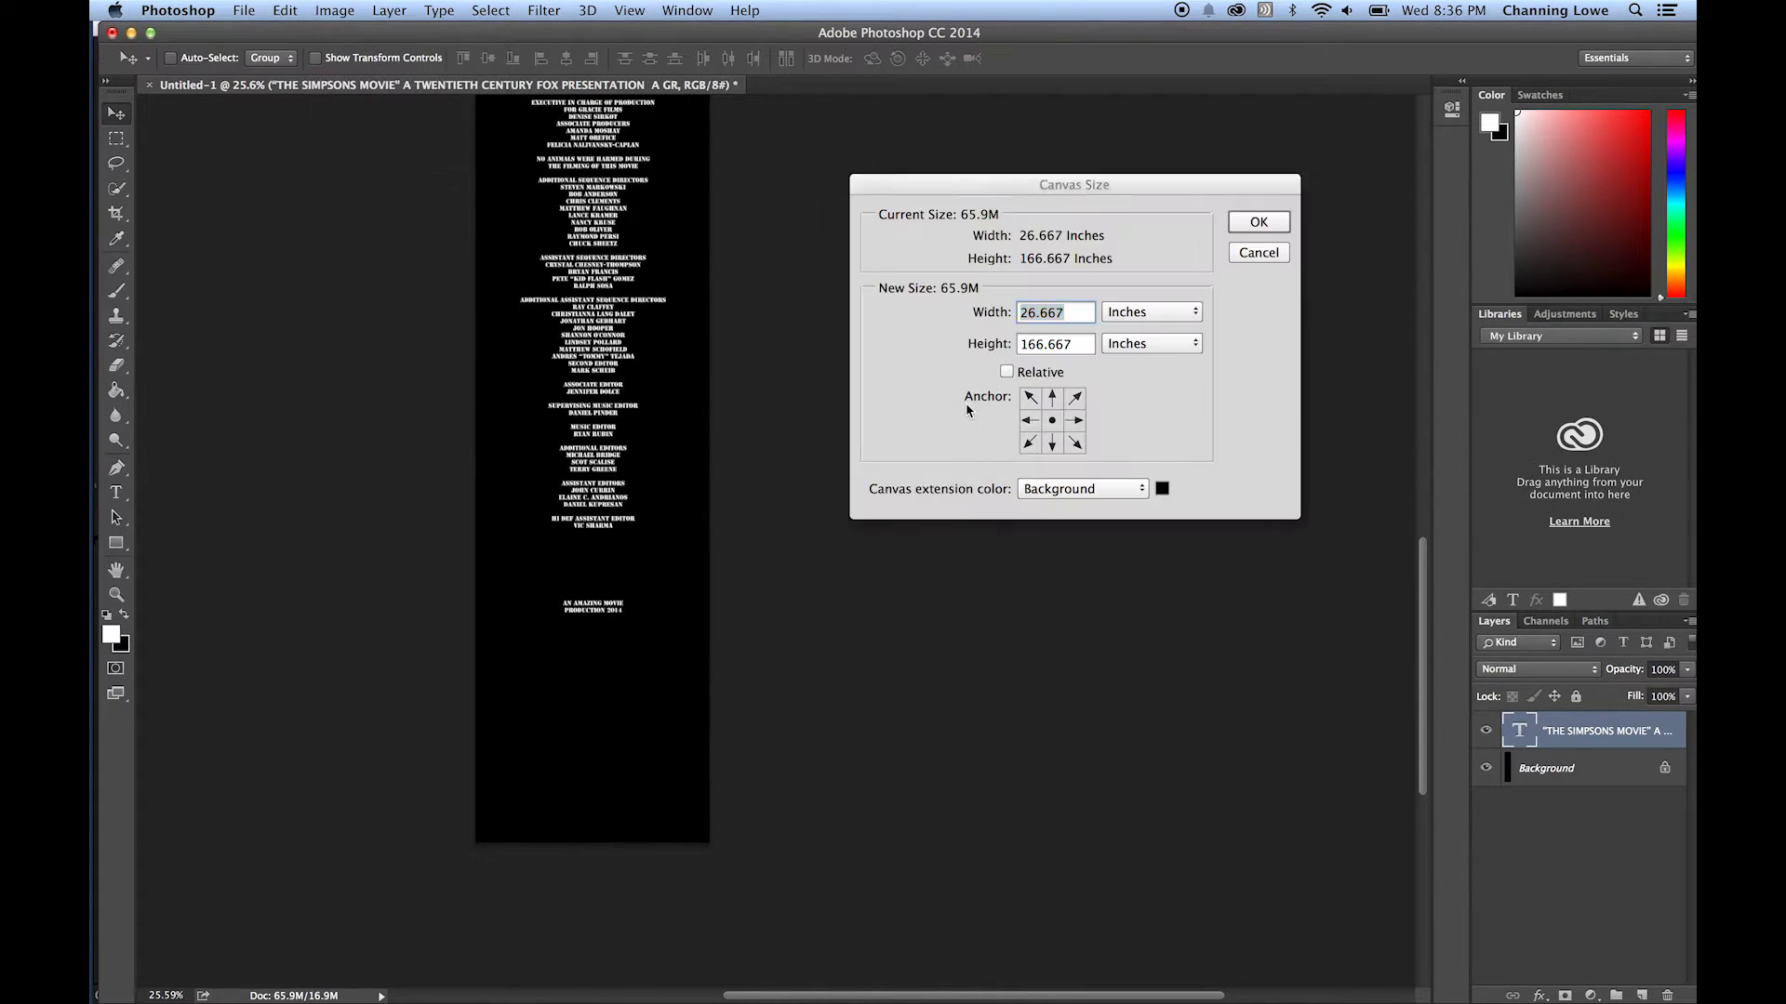
click(1124, 314)
click(1130, 288)
click(1074, 343)
double_click(1075, 343)
text(10000)
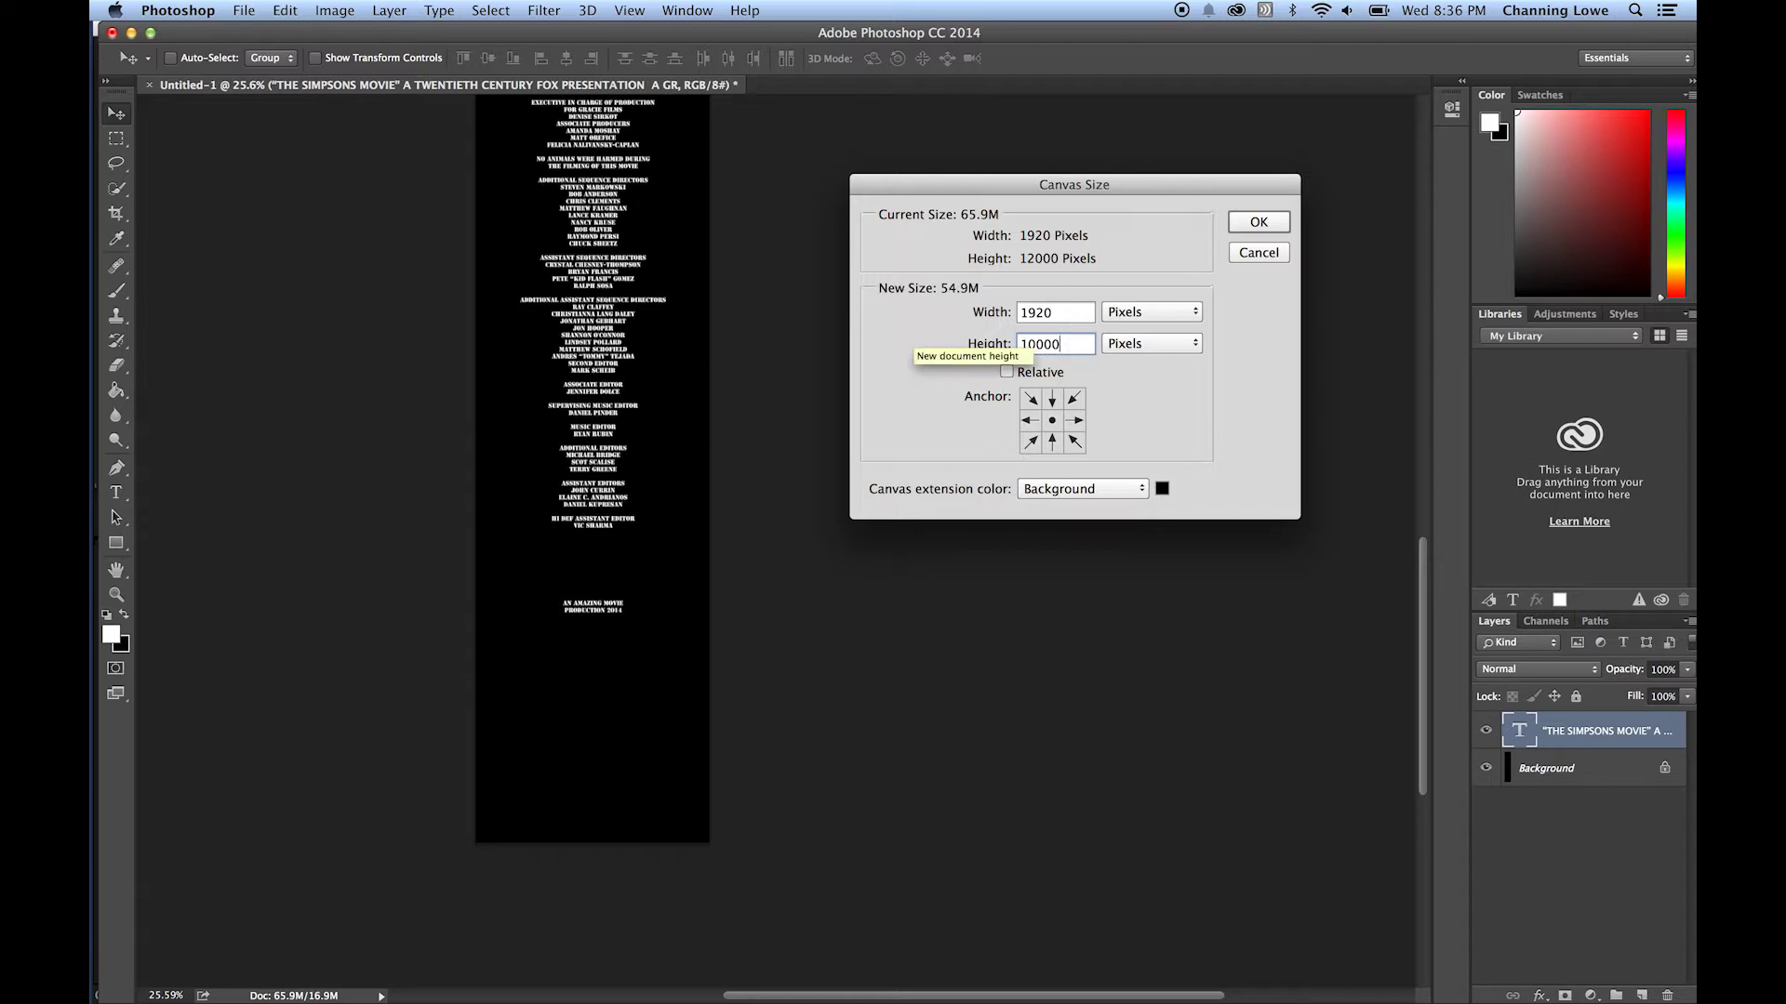
key(Return)
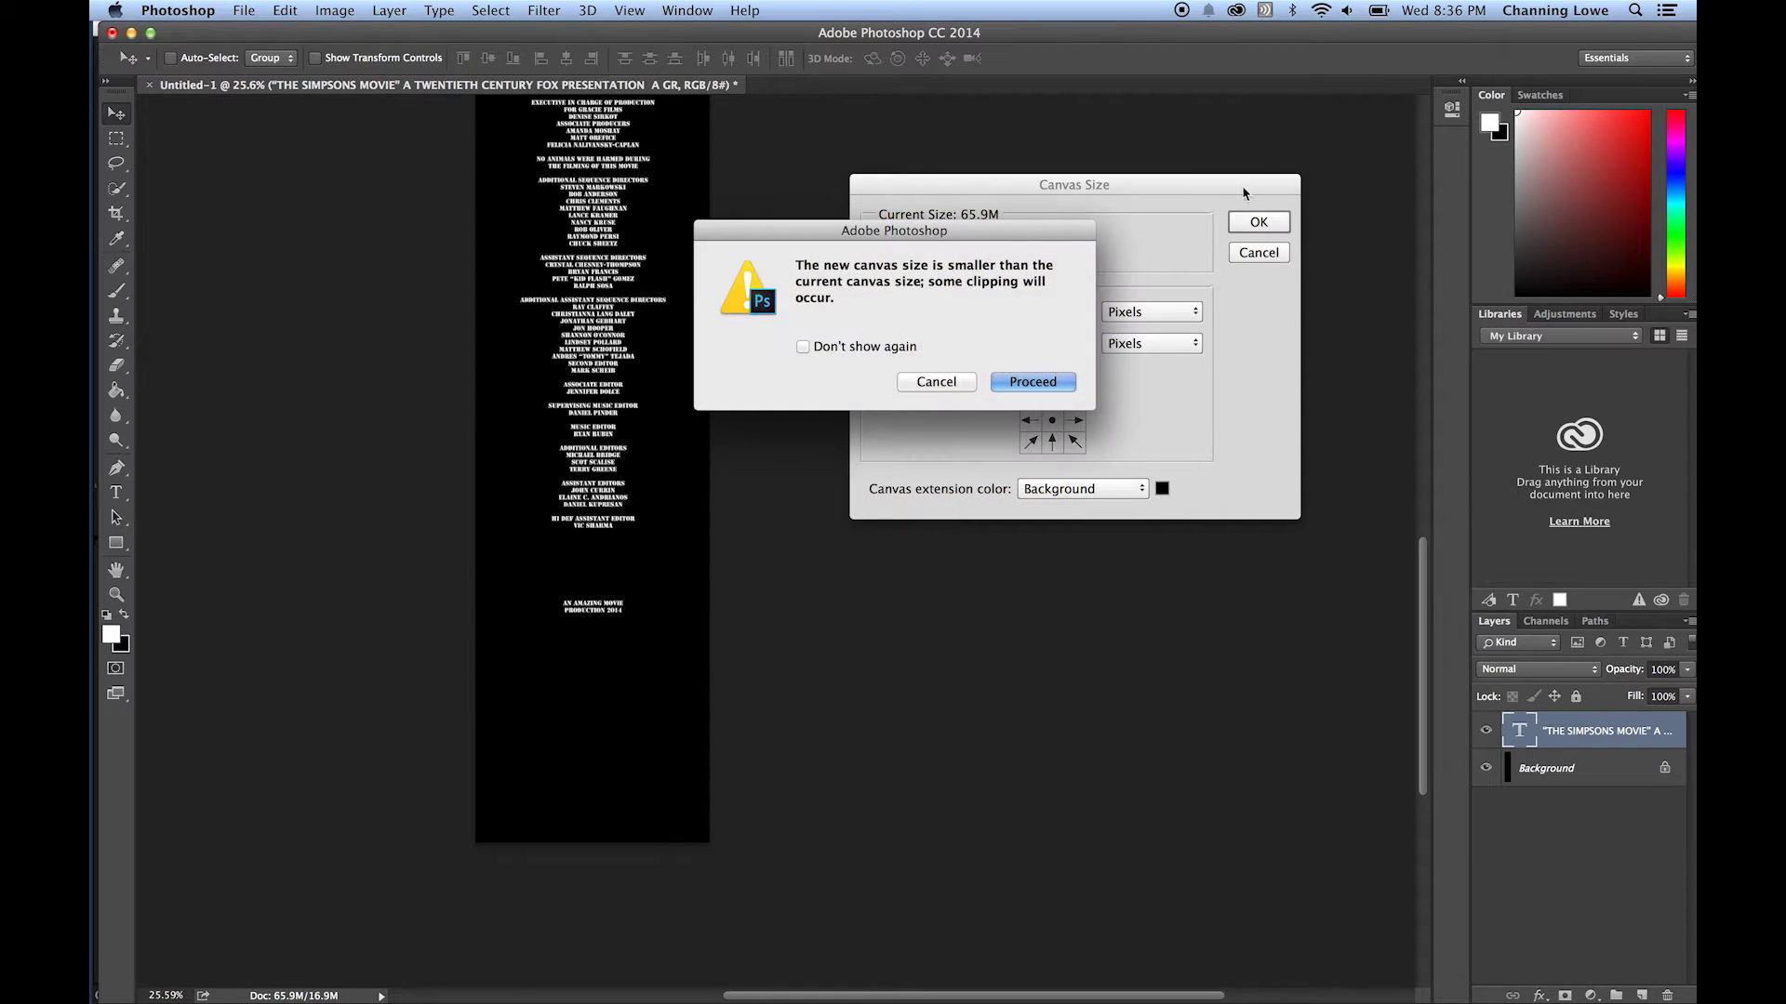
click(1031, 387)
scroll(726, 467, up, 10)
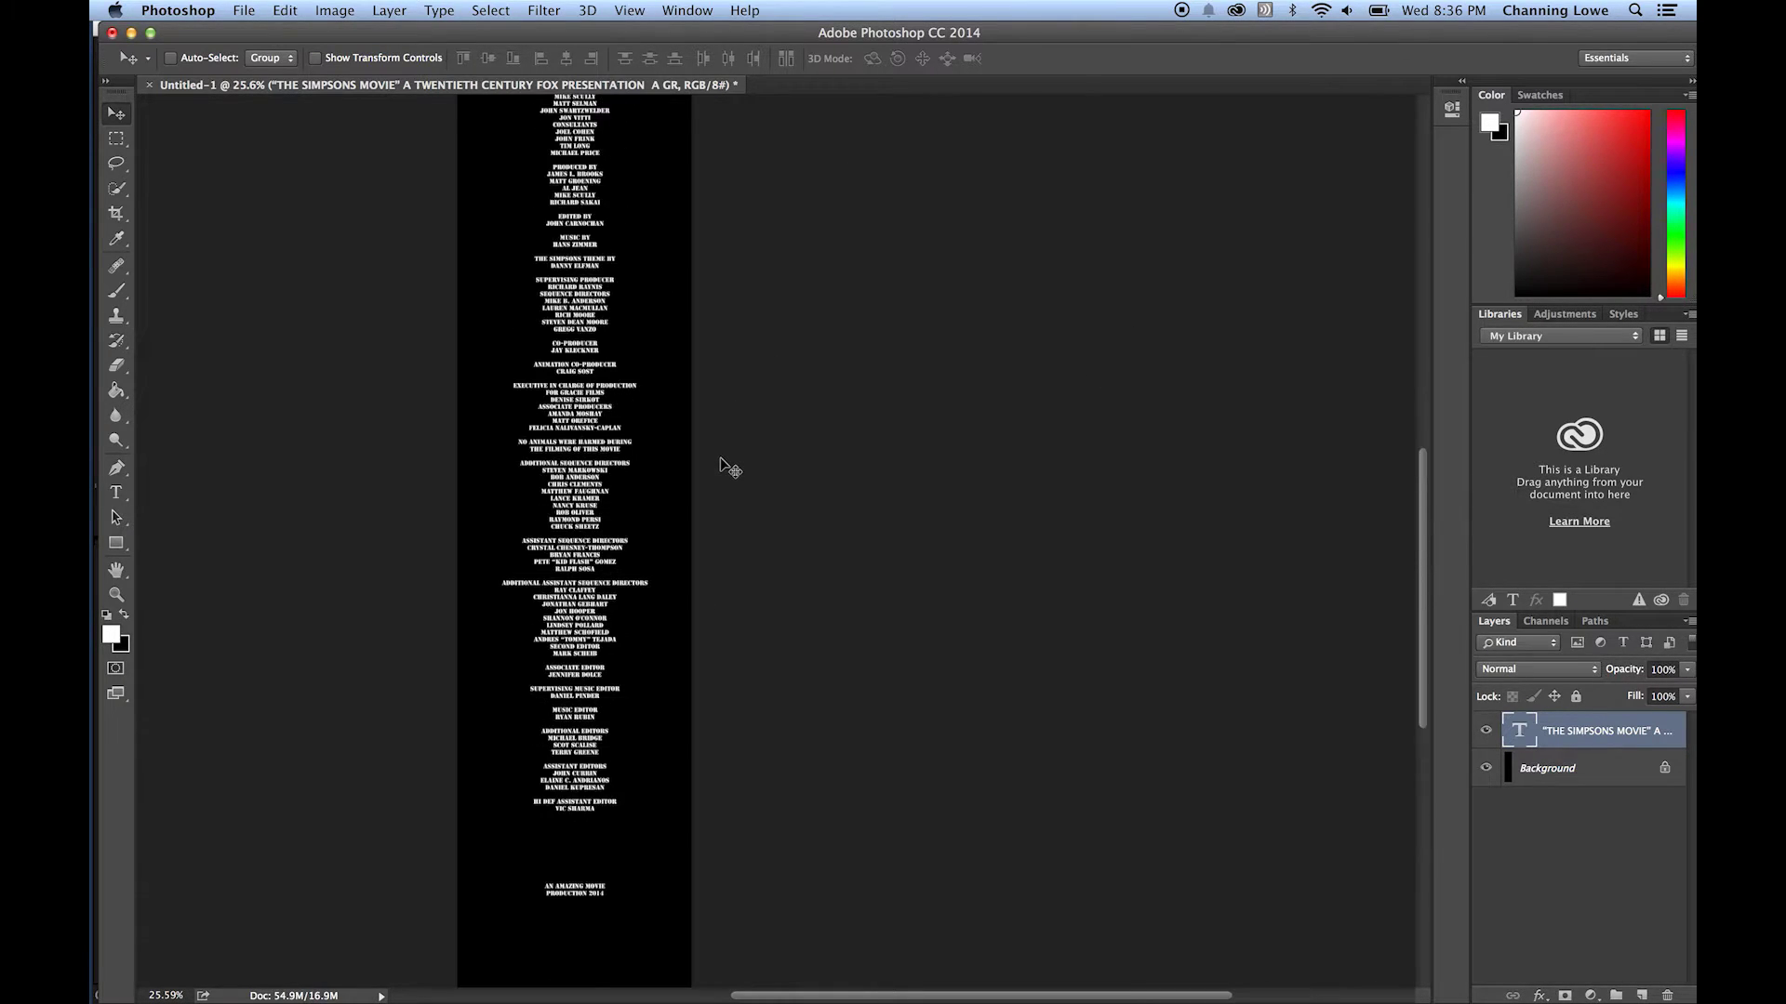
scroll(481, 439, down, 3)
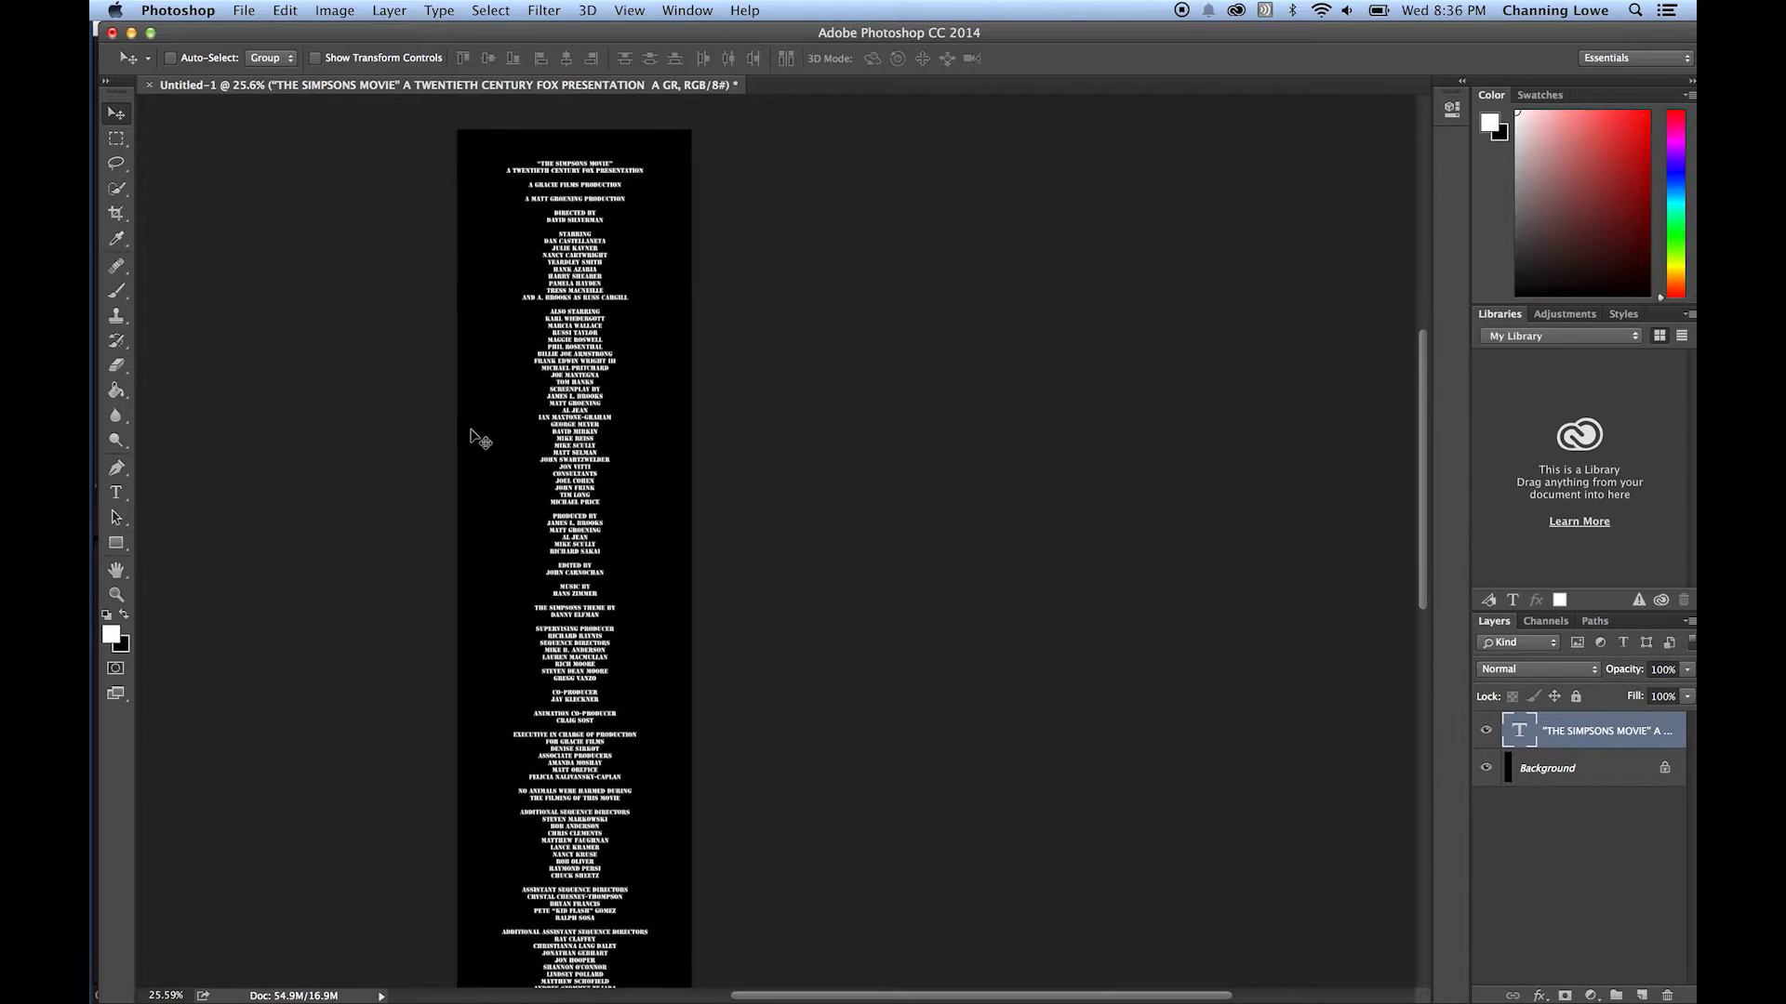
scroll(481, 439, down, 7)
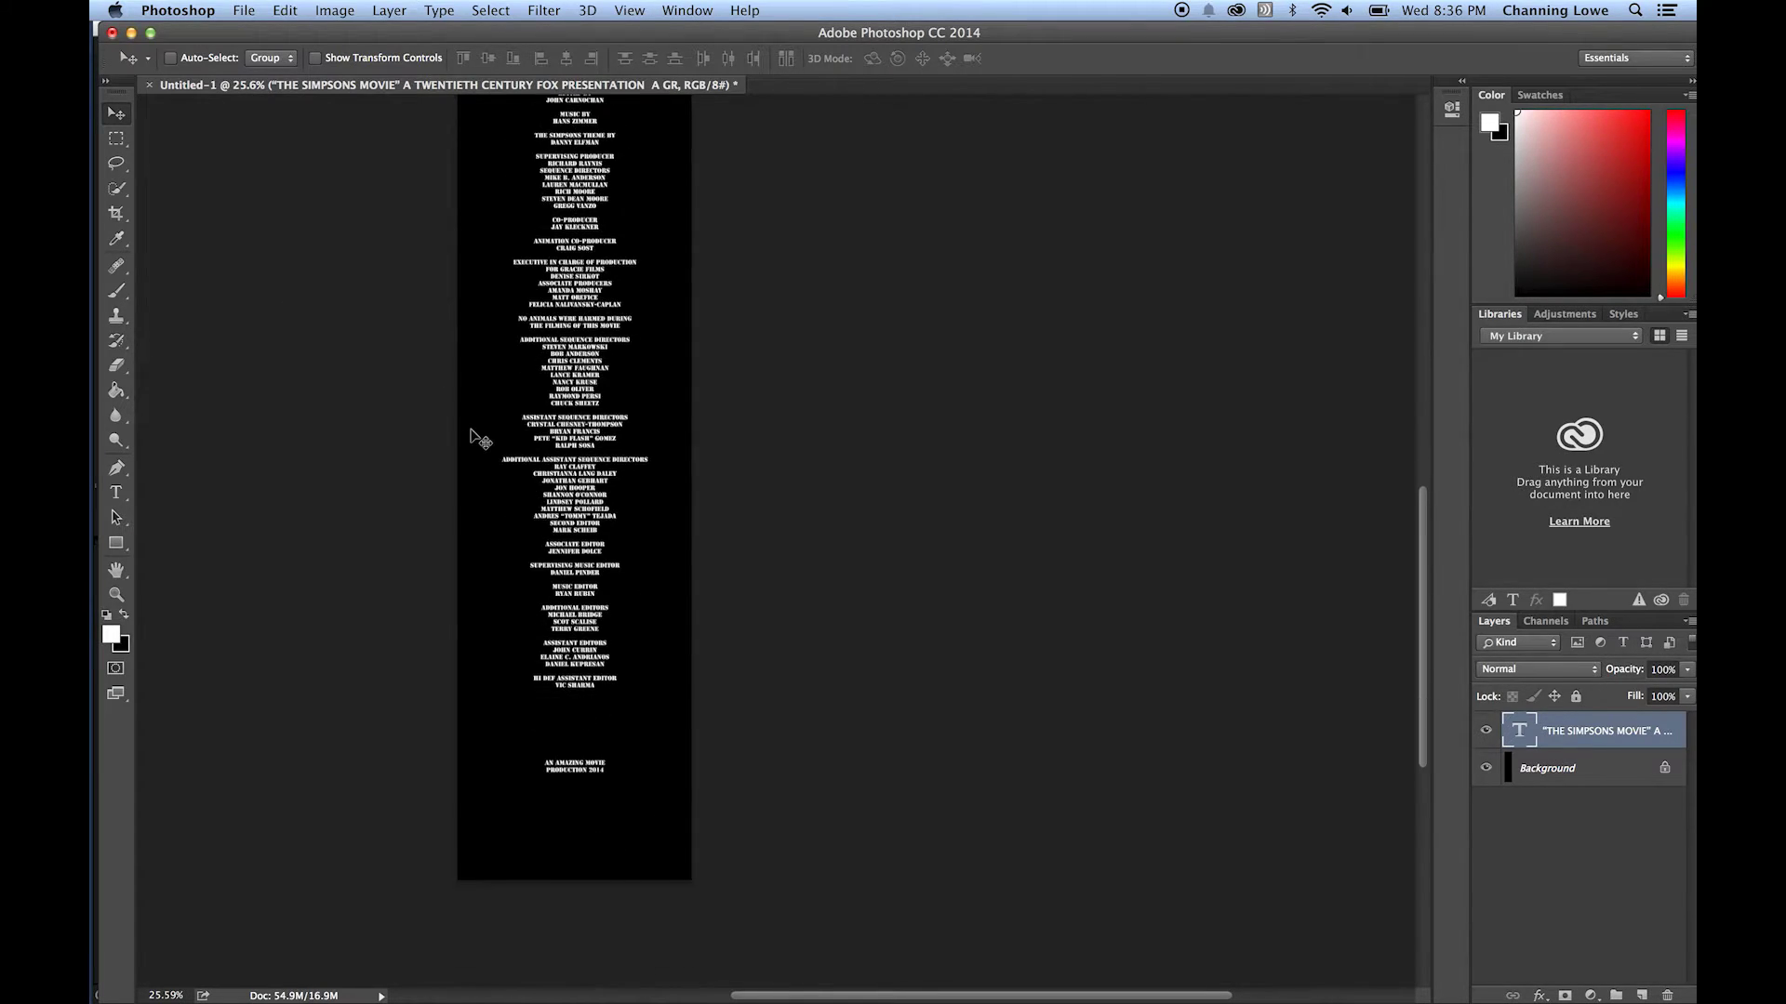
scroll(476, 436, up, 3)
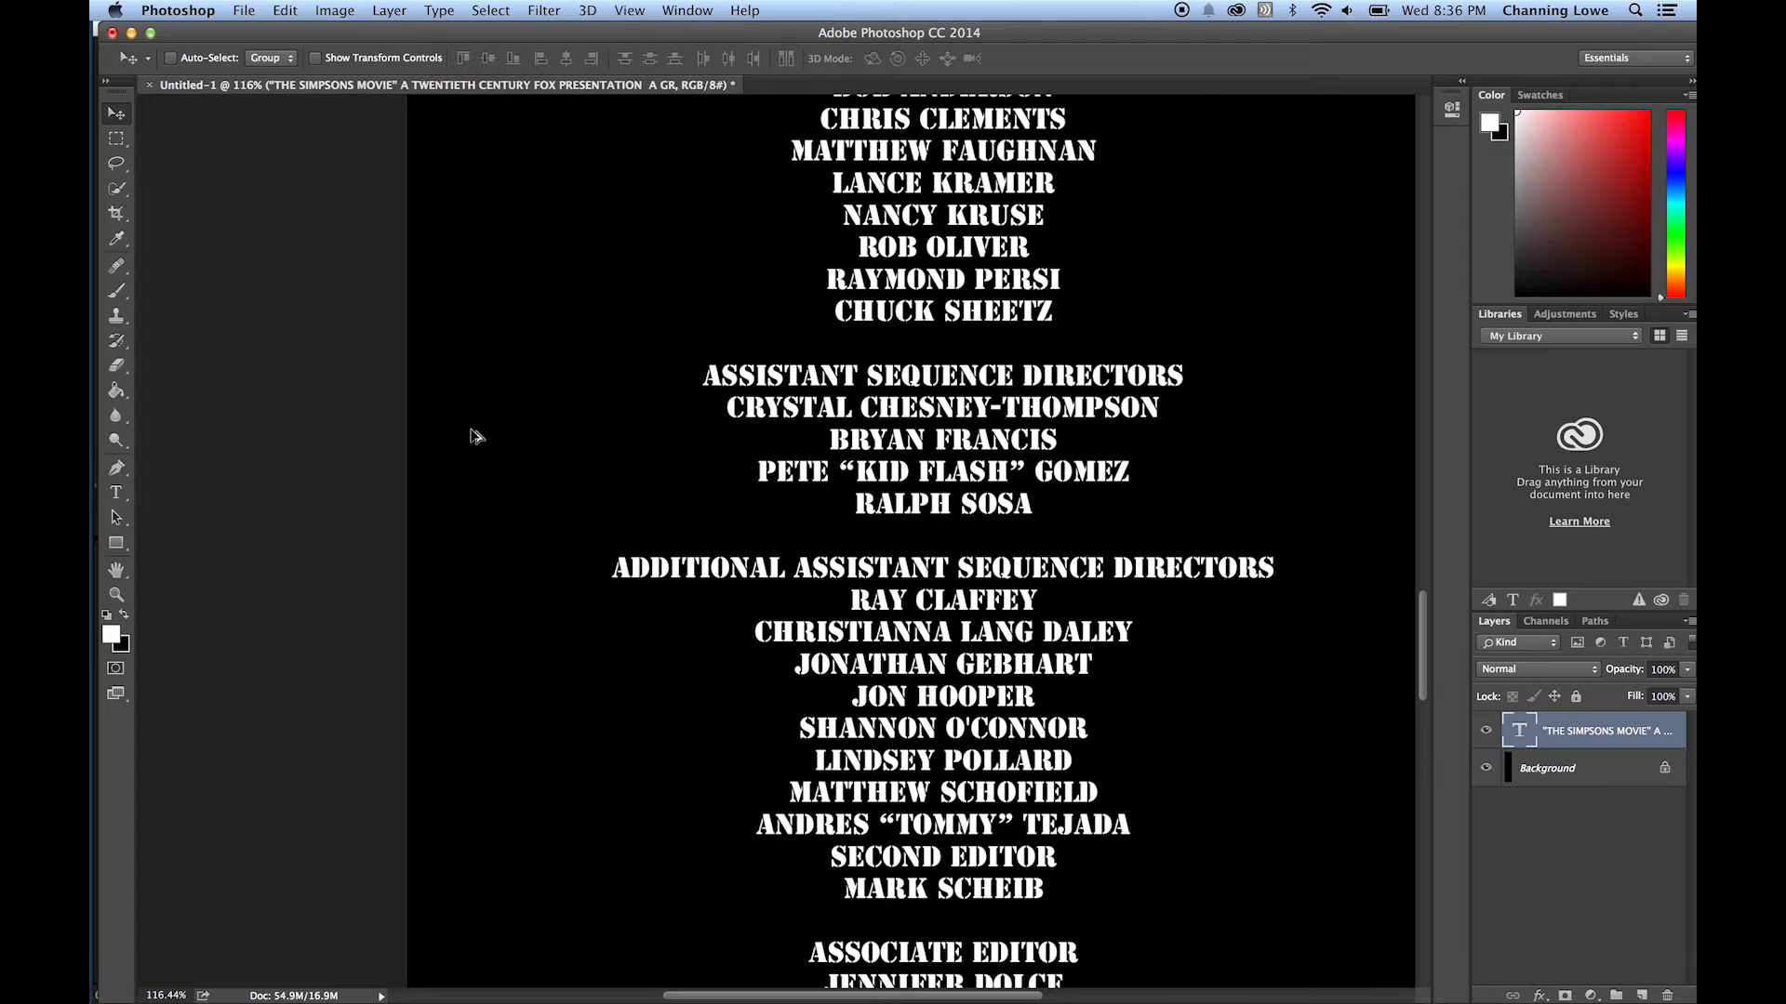
scroll(476, 436, down, 4)
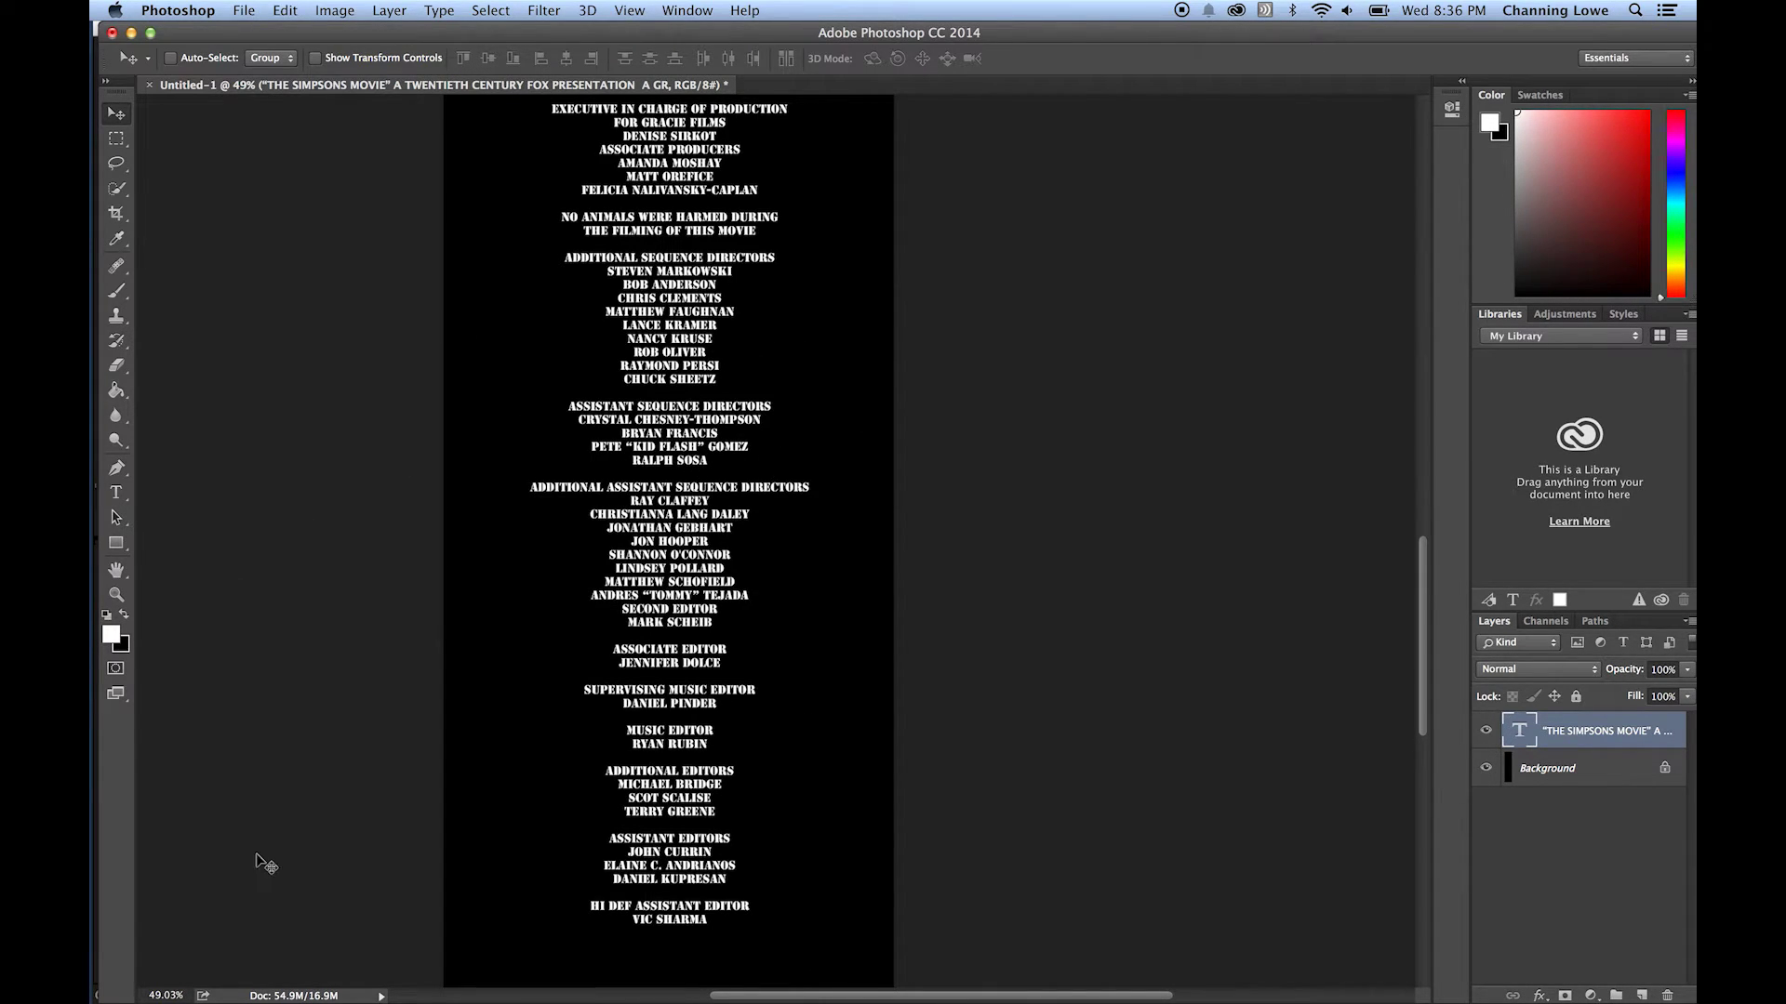
Open the images.png logo file from the Desktop.
key(super+Tab)
key(super+o)
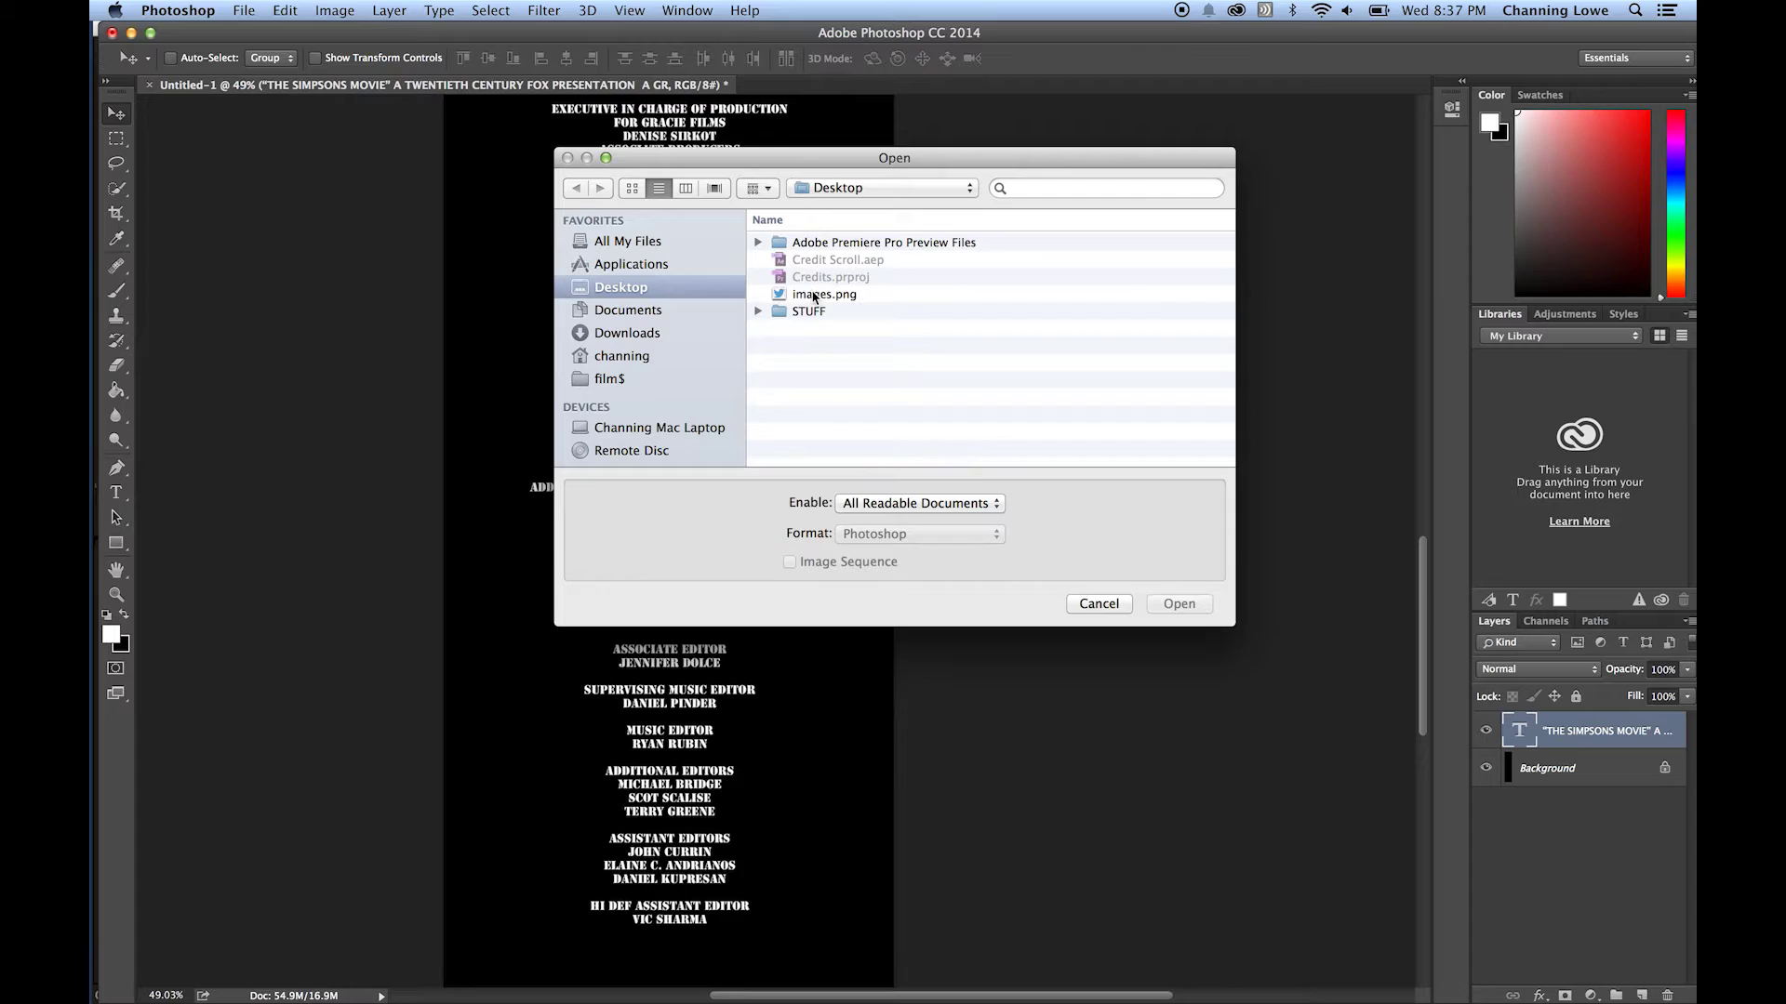
click(814, 295)
double_click(812, 295)
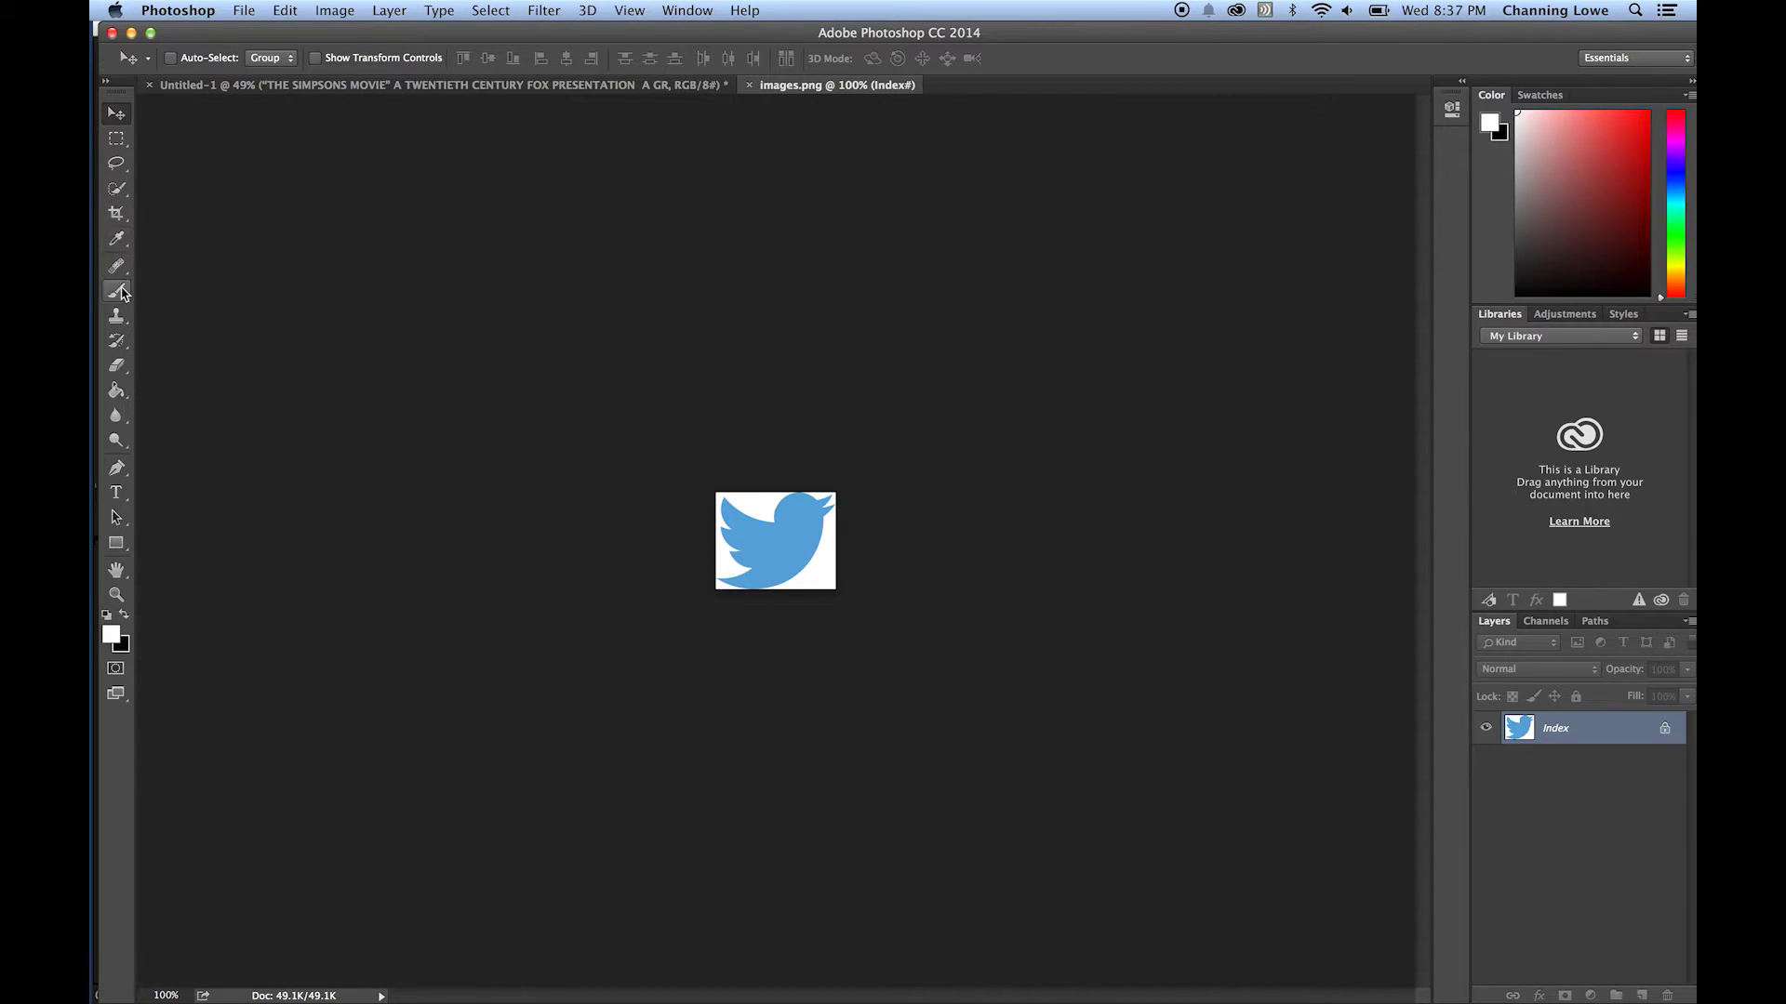
Select the white background around the bird with the Magic Wand, extend the selection to similar areas, and delete it.
click(118, 291)
click(116, 188)
click(177, 202)
click(761, 504)
key(Delete)
key(super+z)
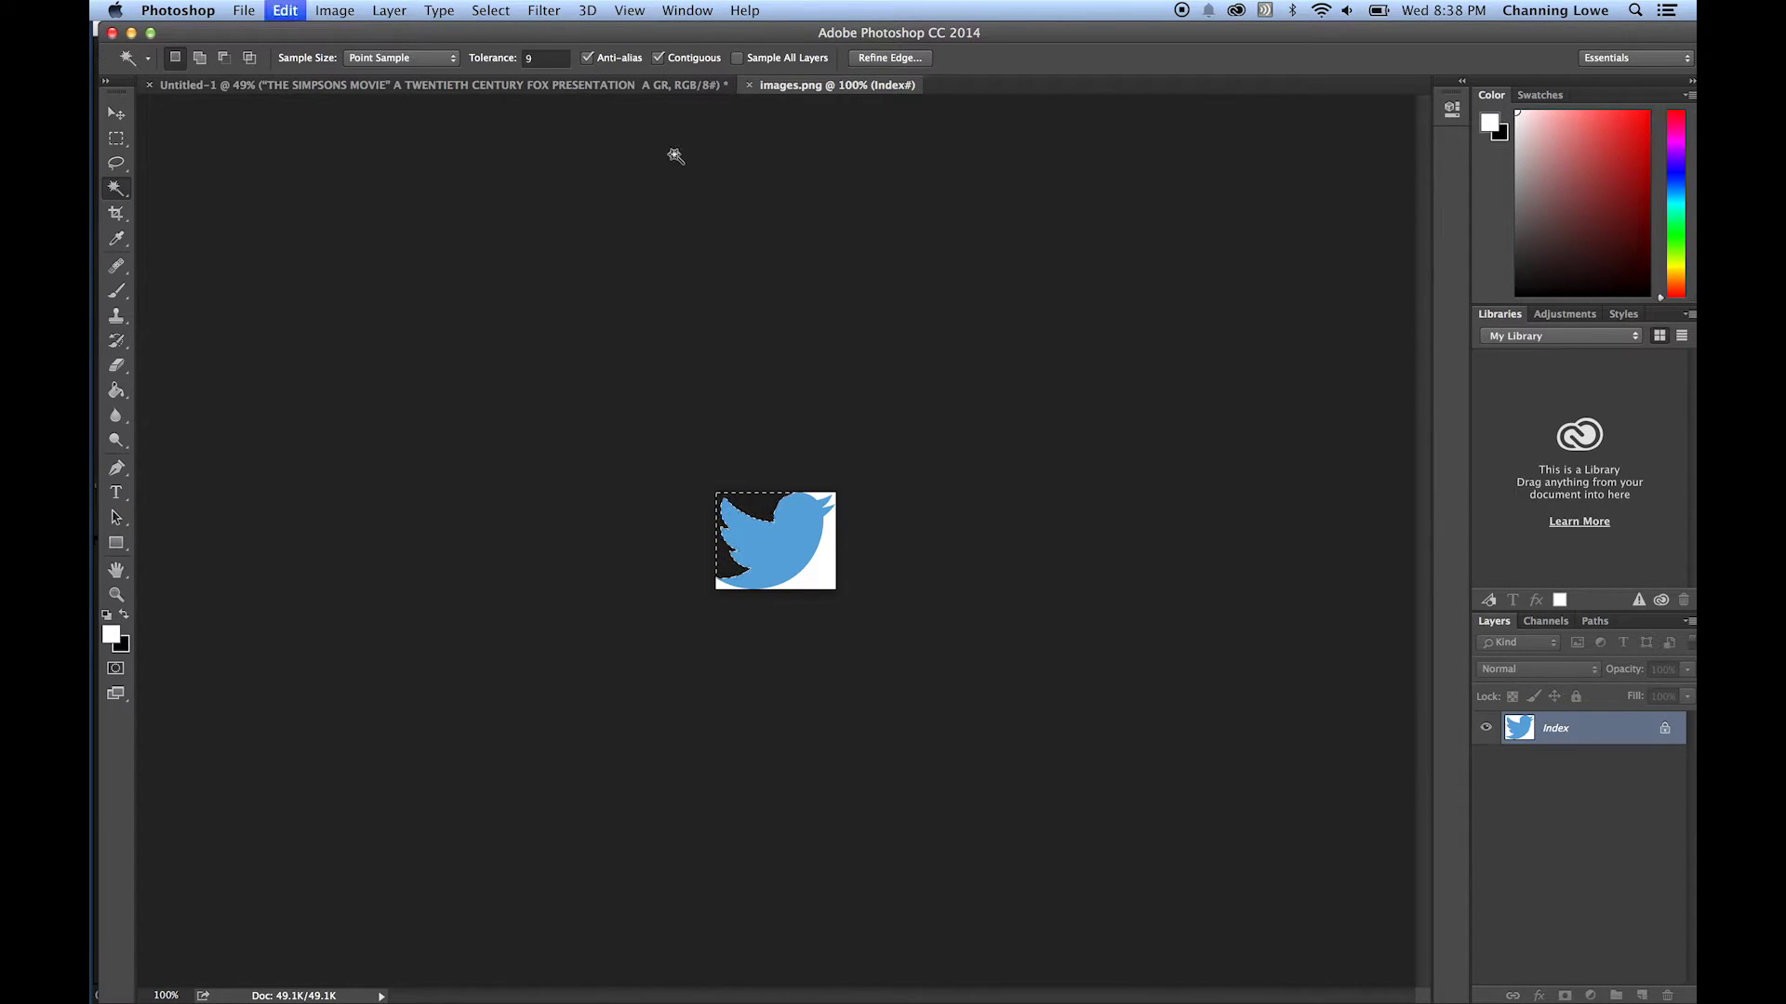
click(493, 11)
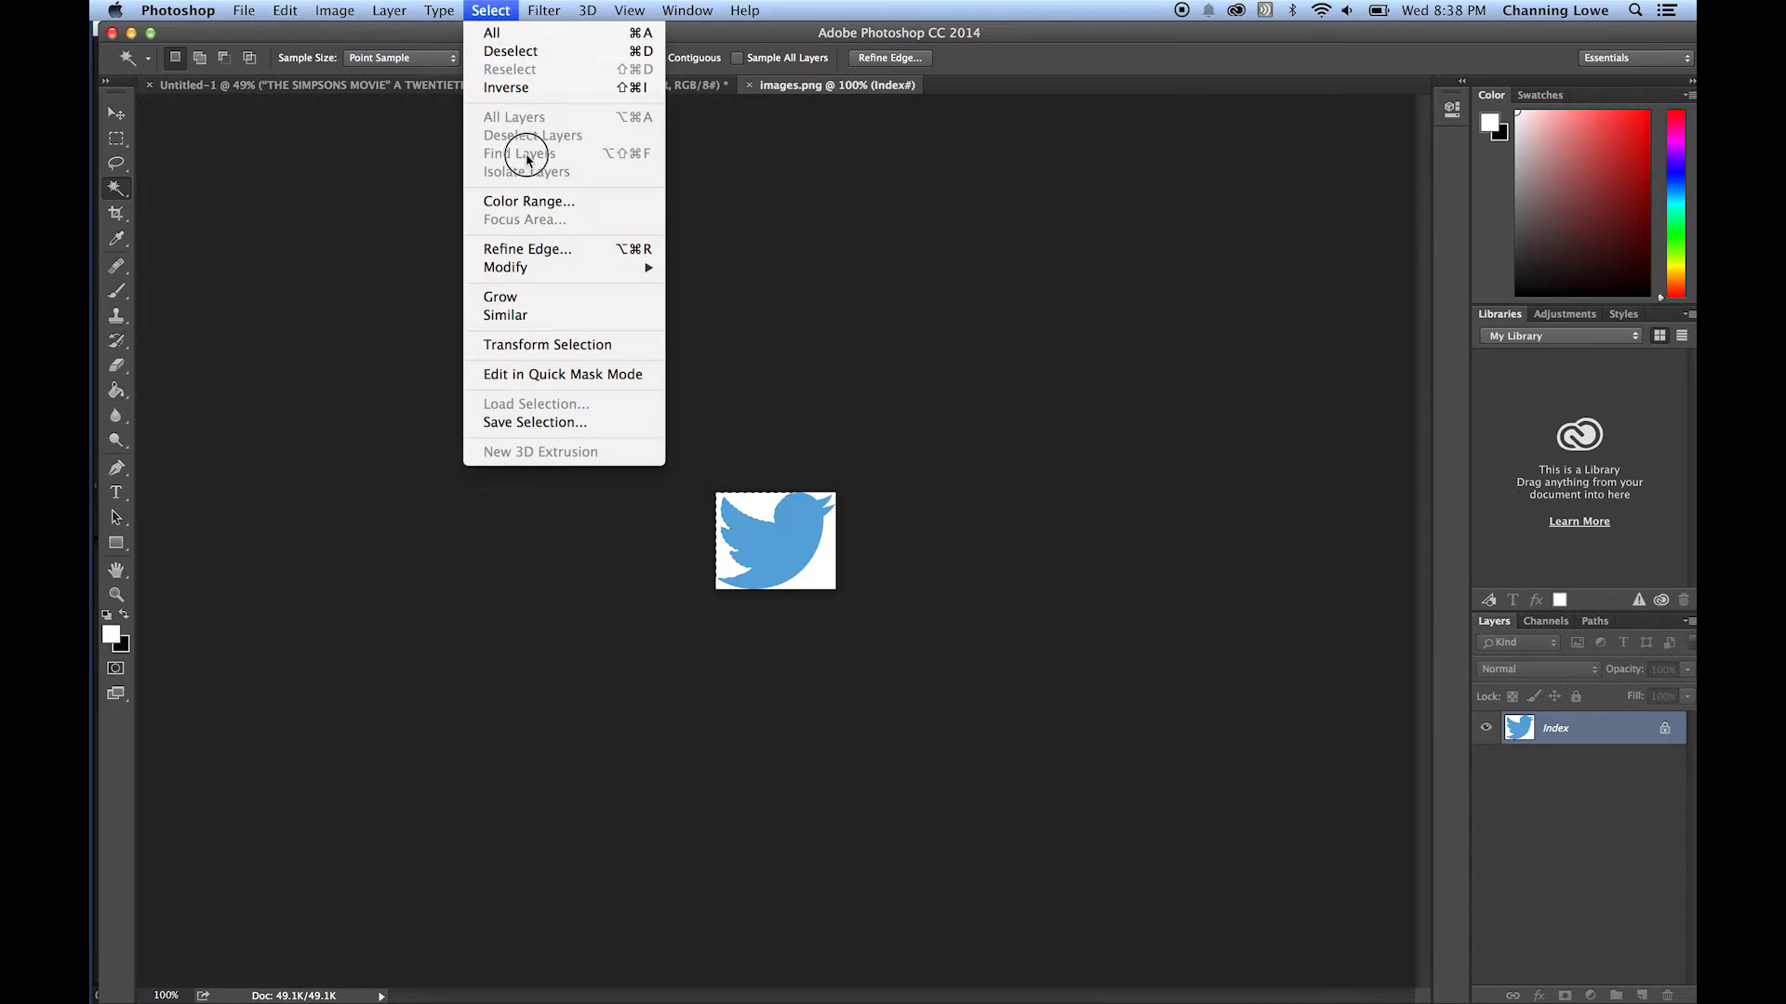
click(534, 316)
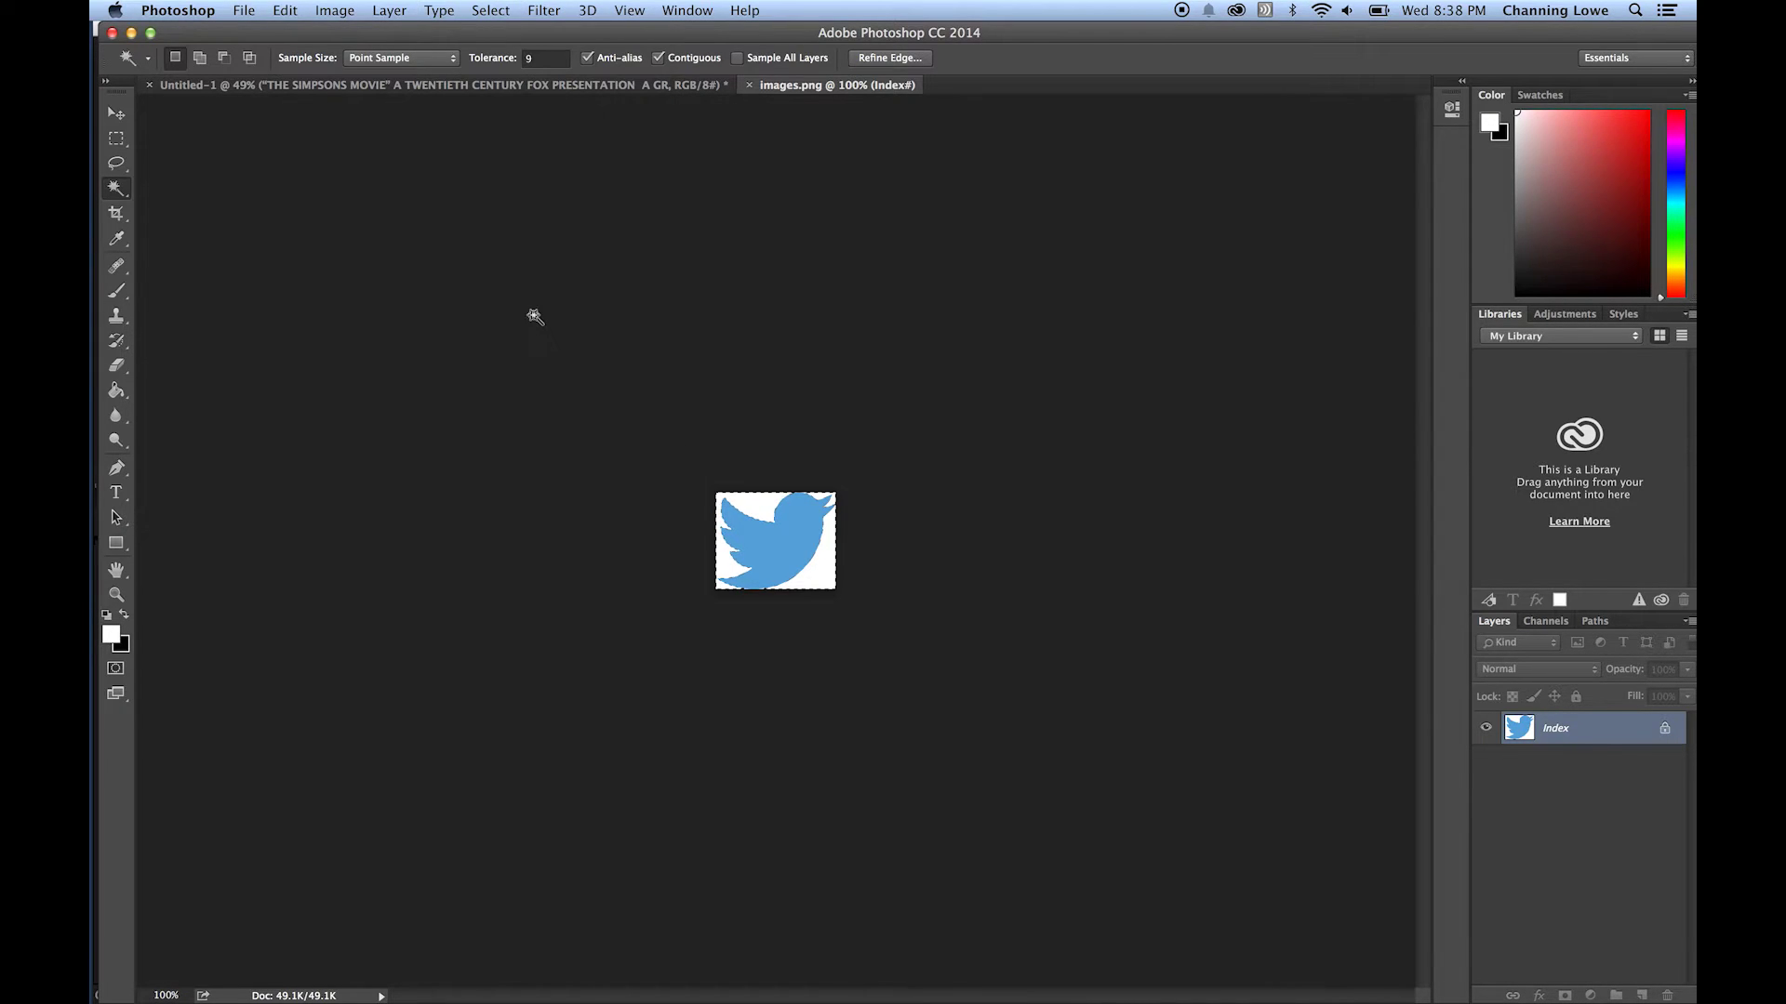
key(Delete)
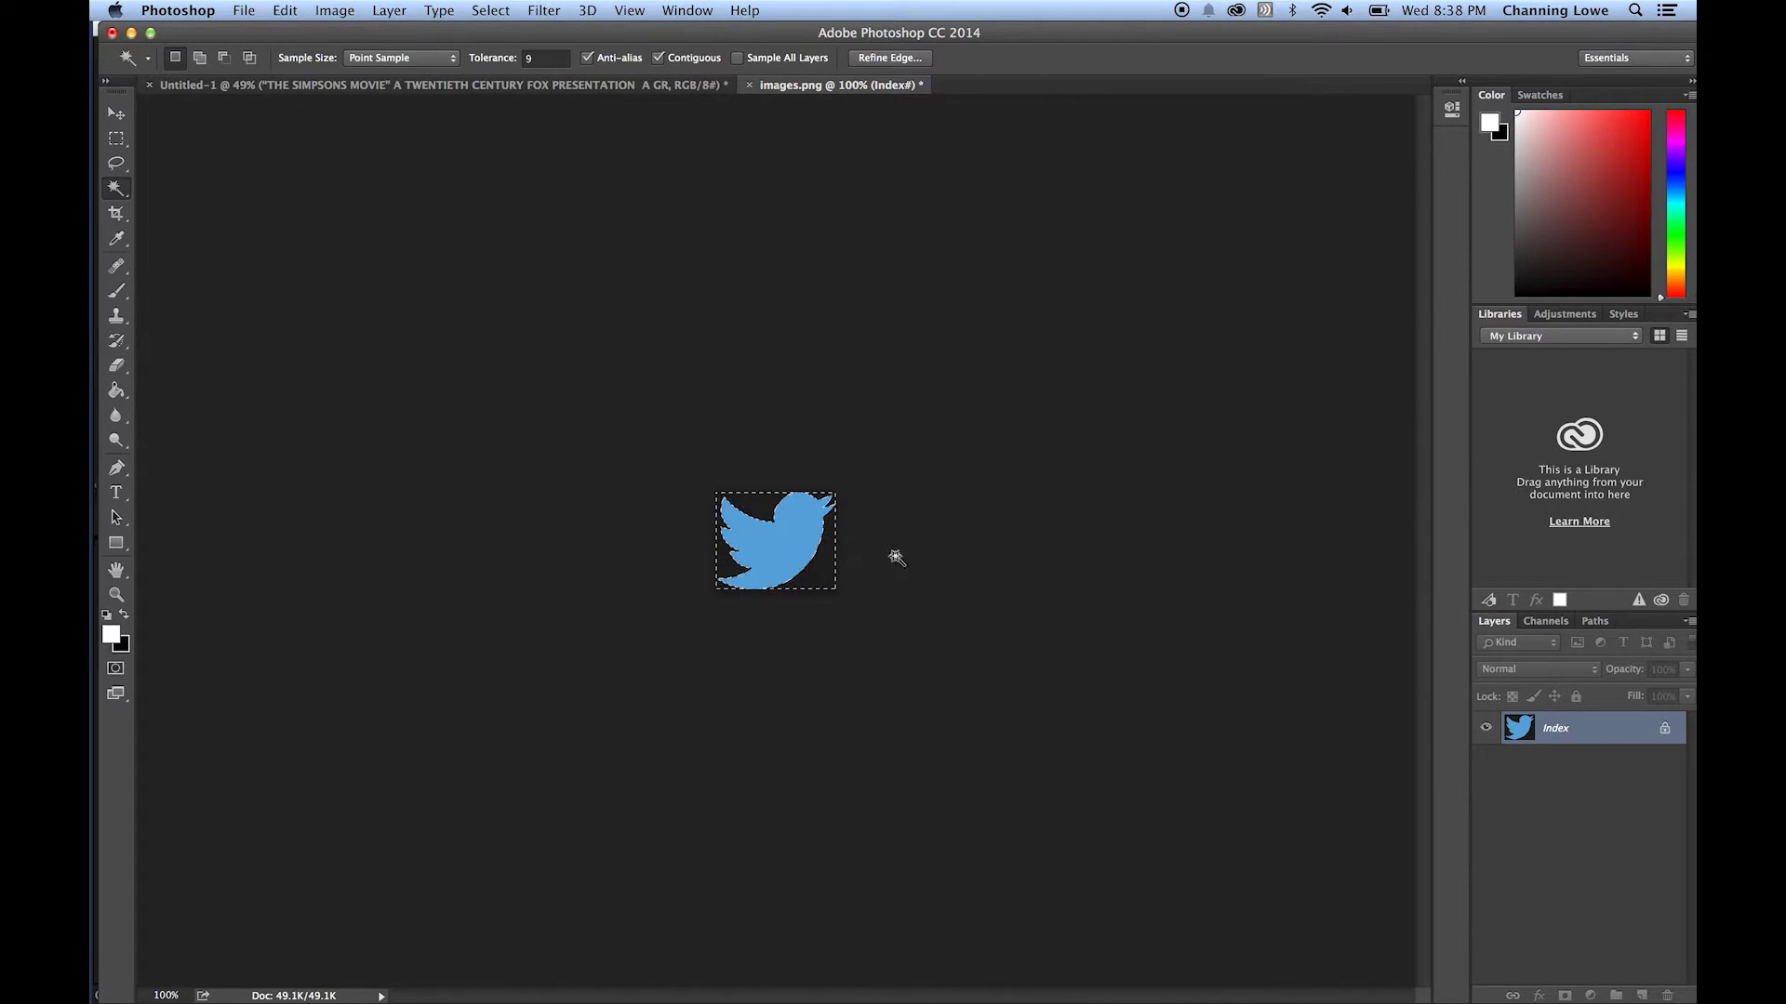
Invert the selection to isolate the bird logo and paste it into the Untitled-1 credits document.
click(489, 9)
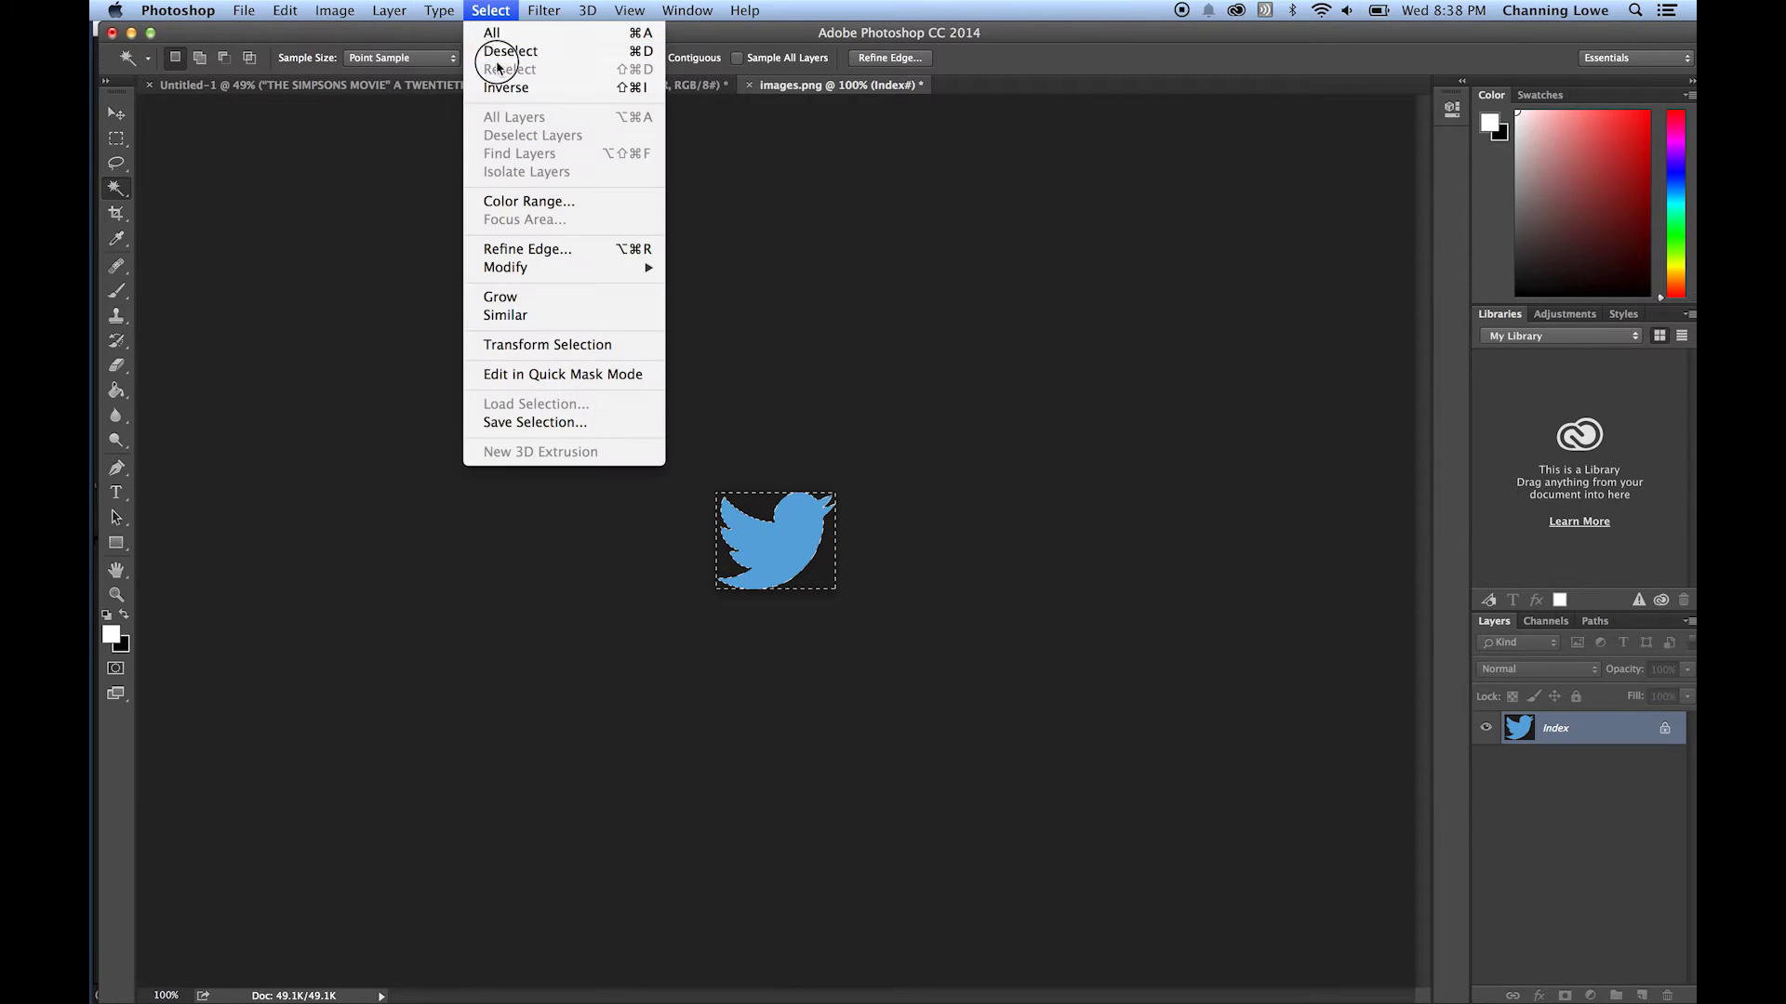
click(511, 77)
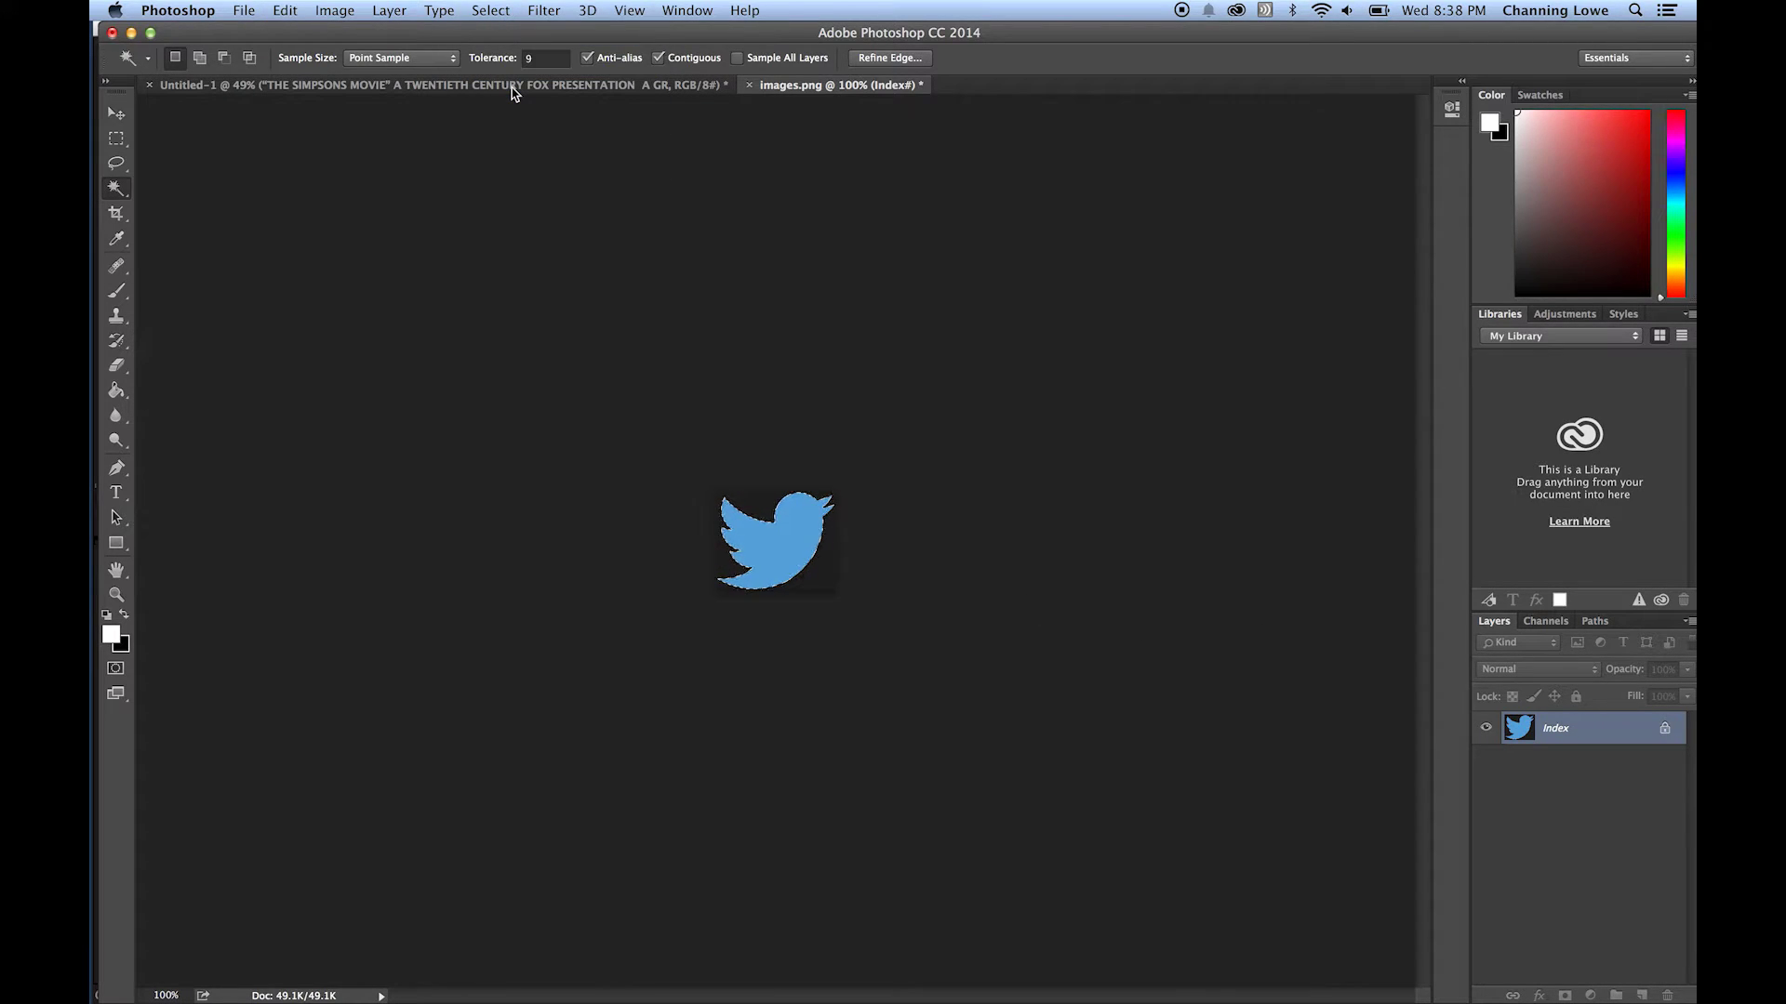
click(408, 85)
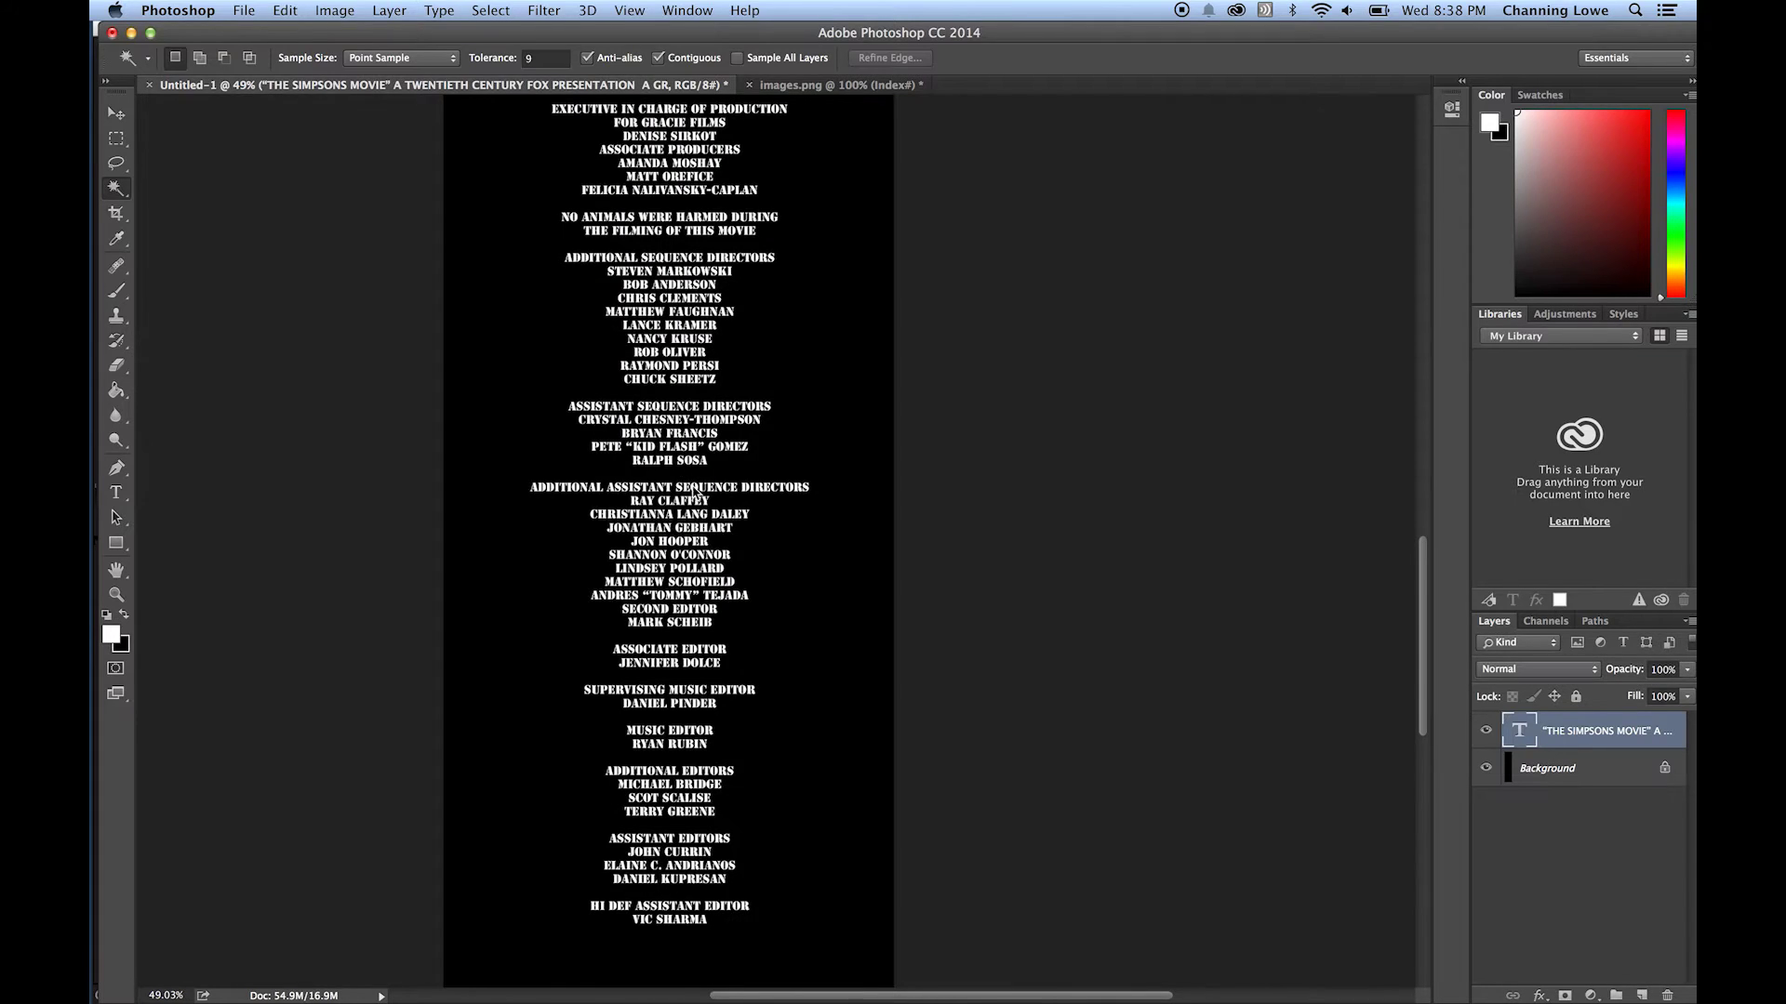
key(super+v)
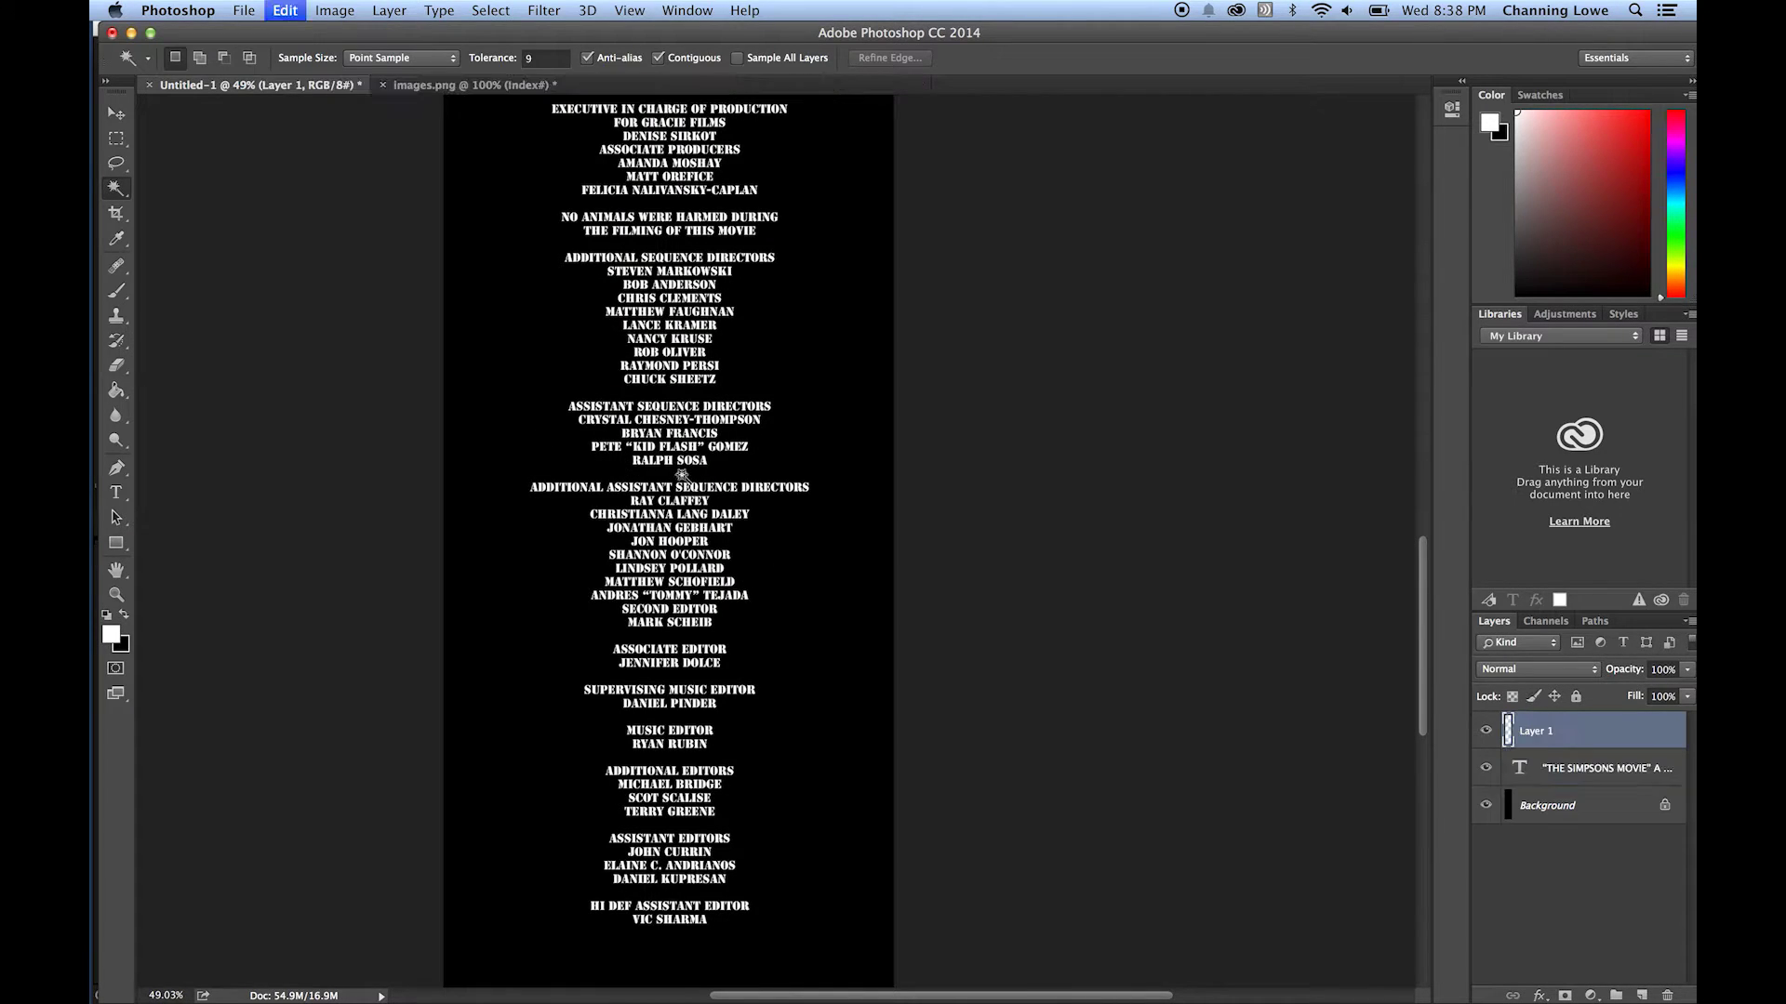
scroll(683, 476, down, 5)
scroll(684, 477, up, 3)
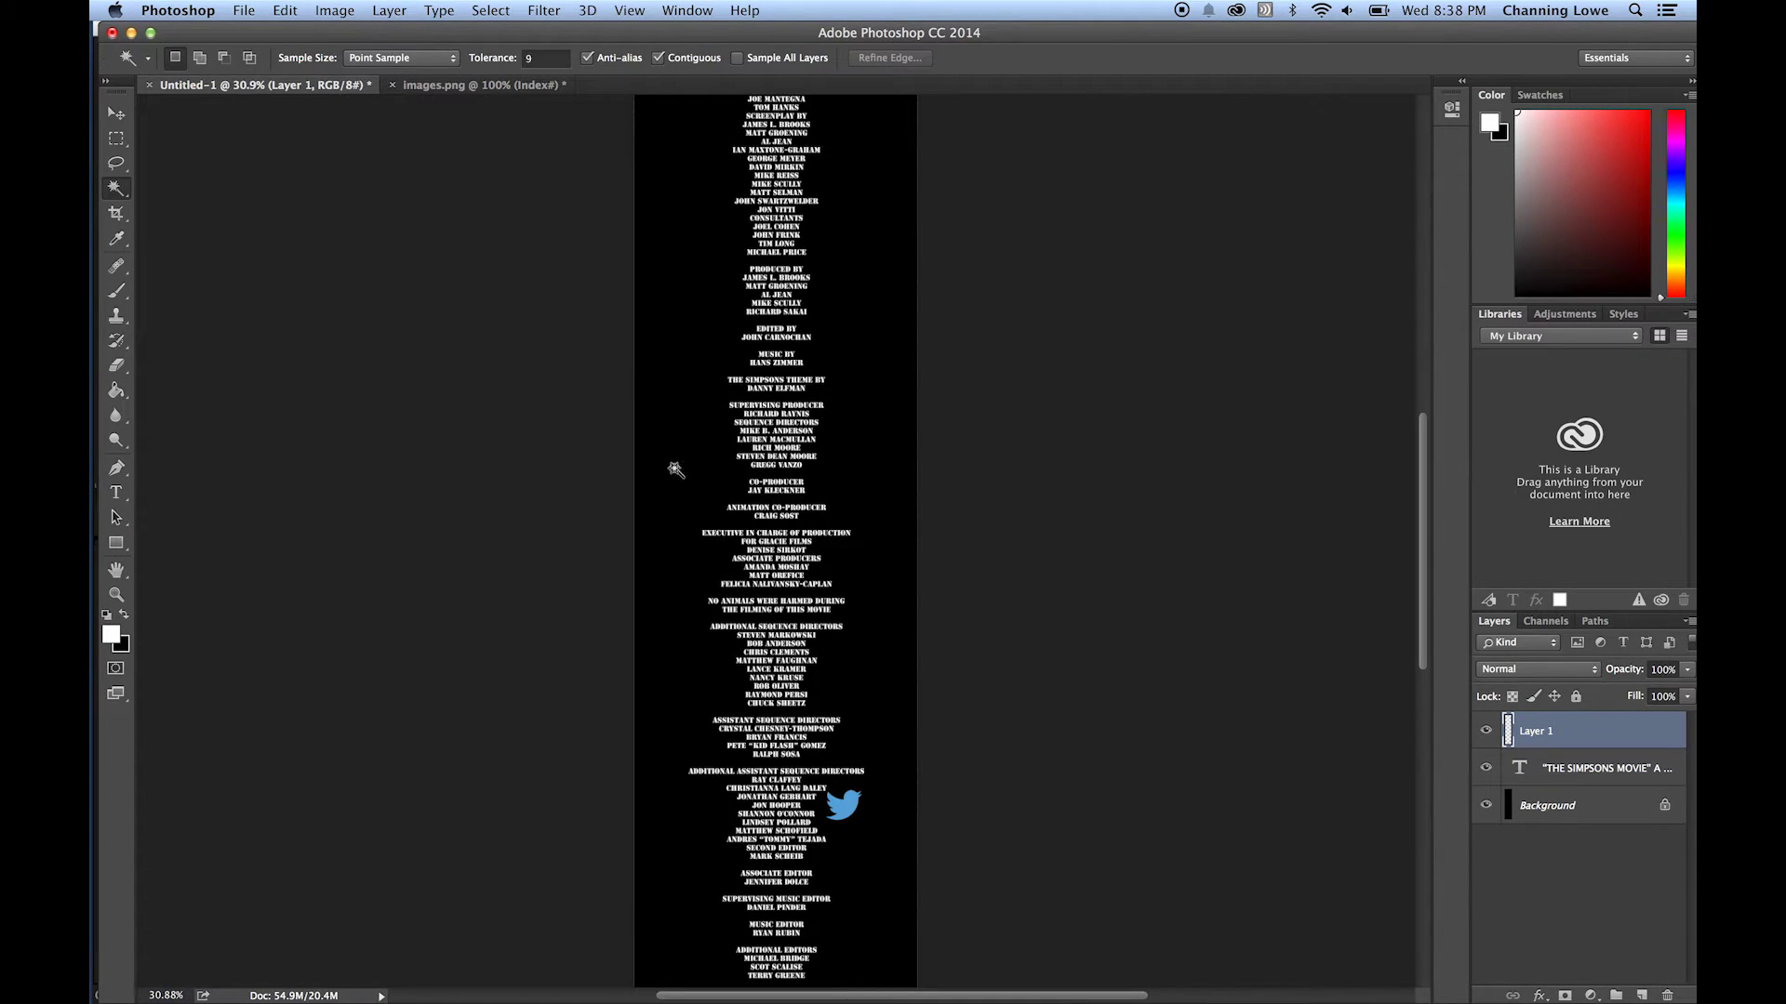
Move the bird logo down beside the end of the Additional Editors credits.
click(117, 114)
drag(842, 804, 852, 991)
scroll(844, 960, down, 3)
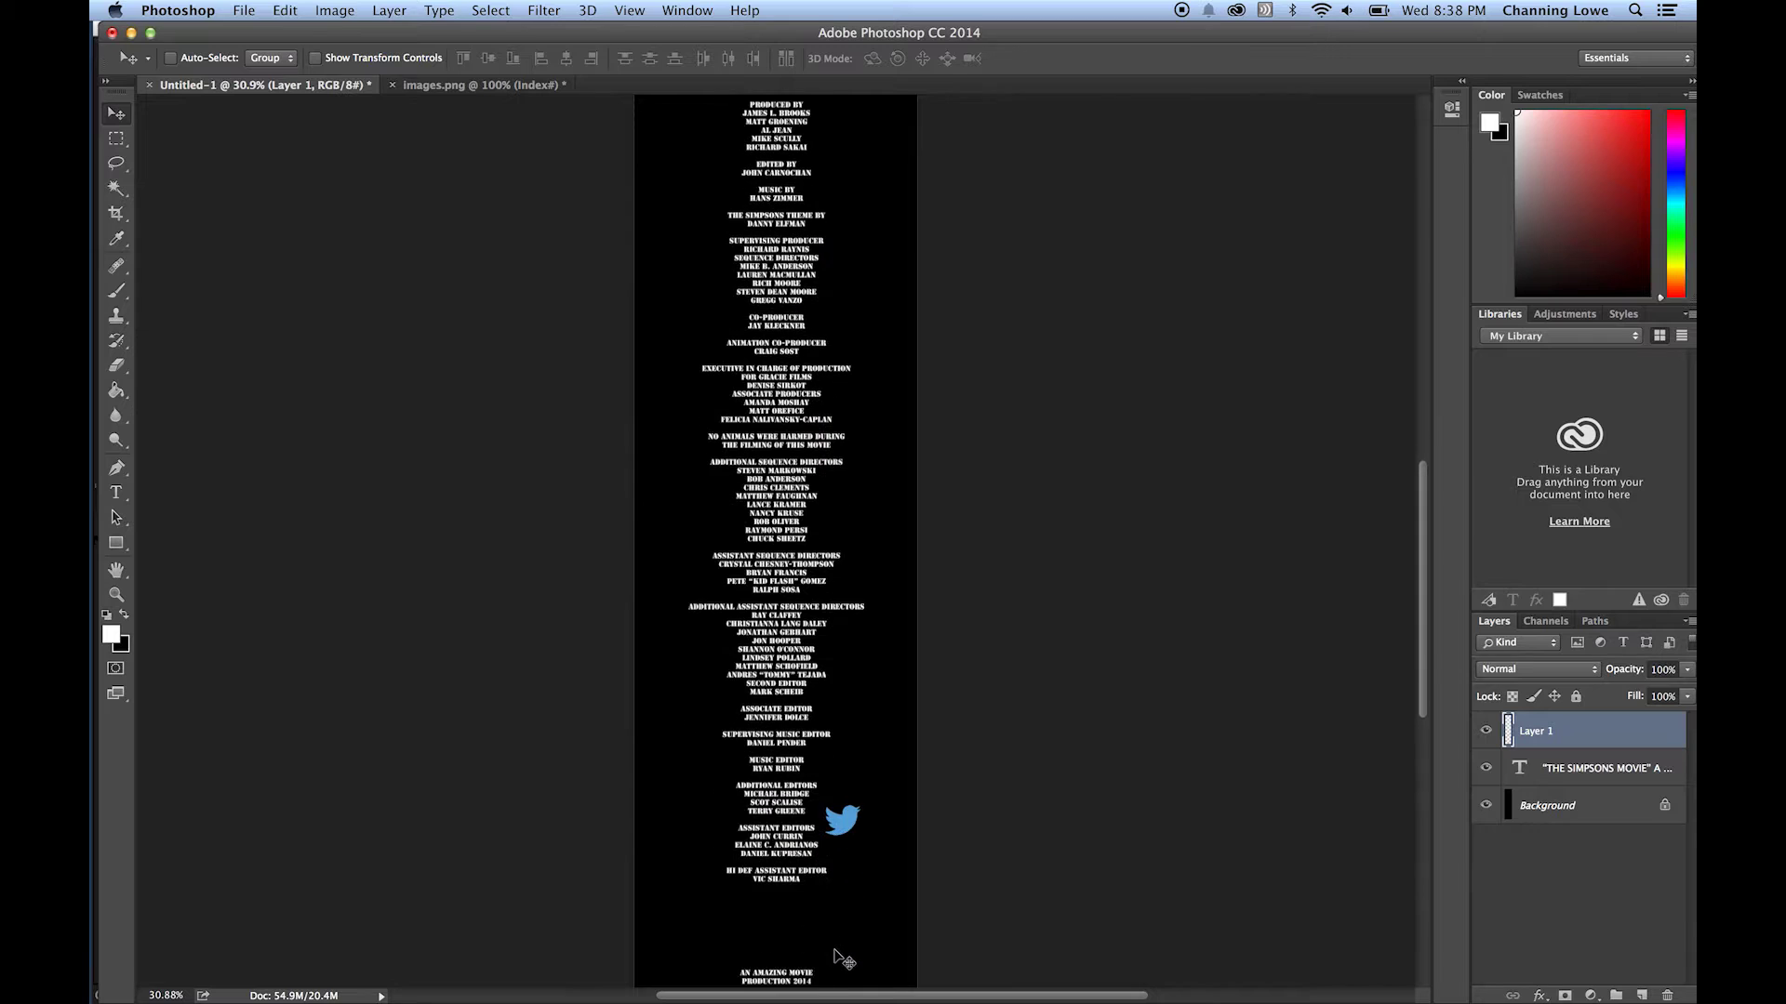
mouse_move(844, 824)
mouse_down()
mouse_move(845, 873)
mouse_move(843, 814)
mouse_up()
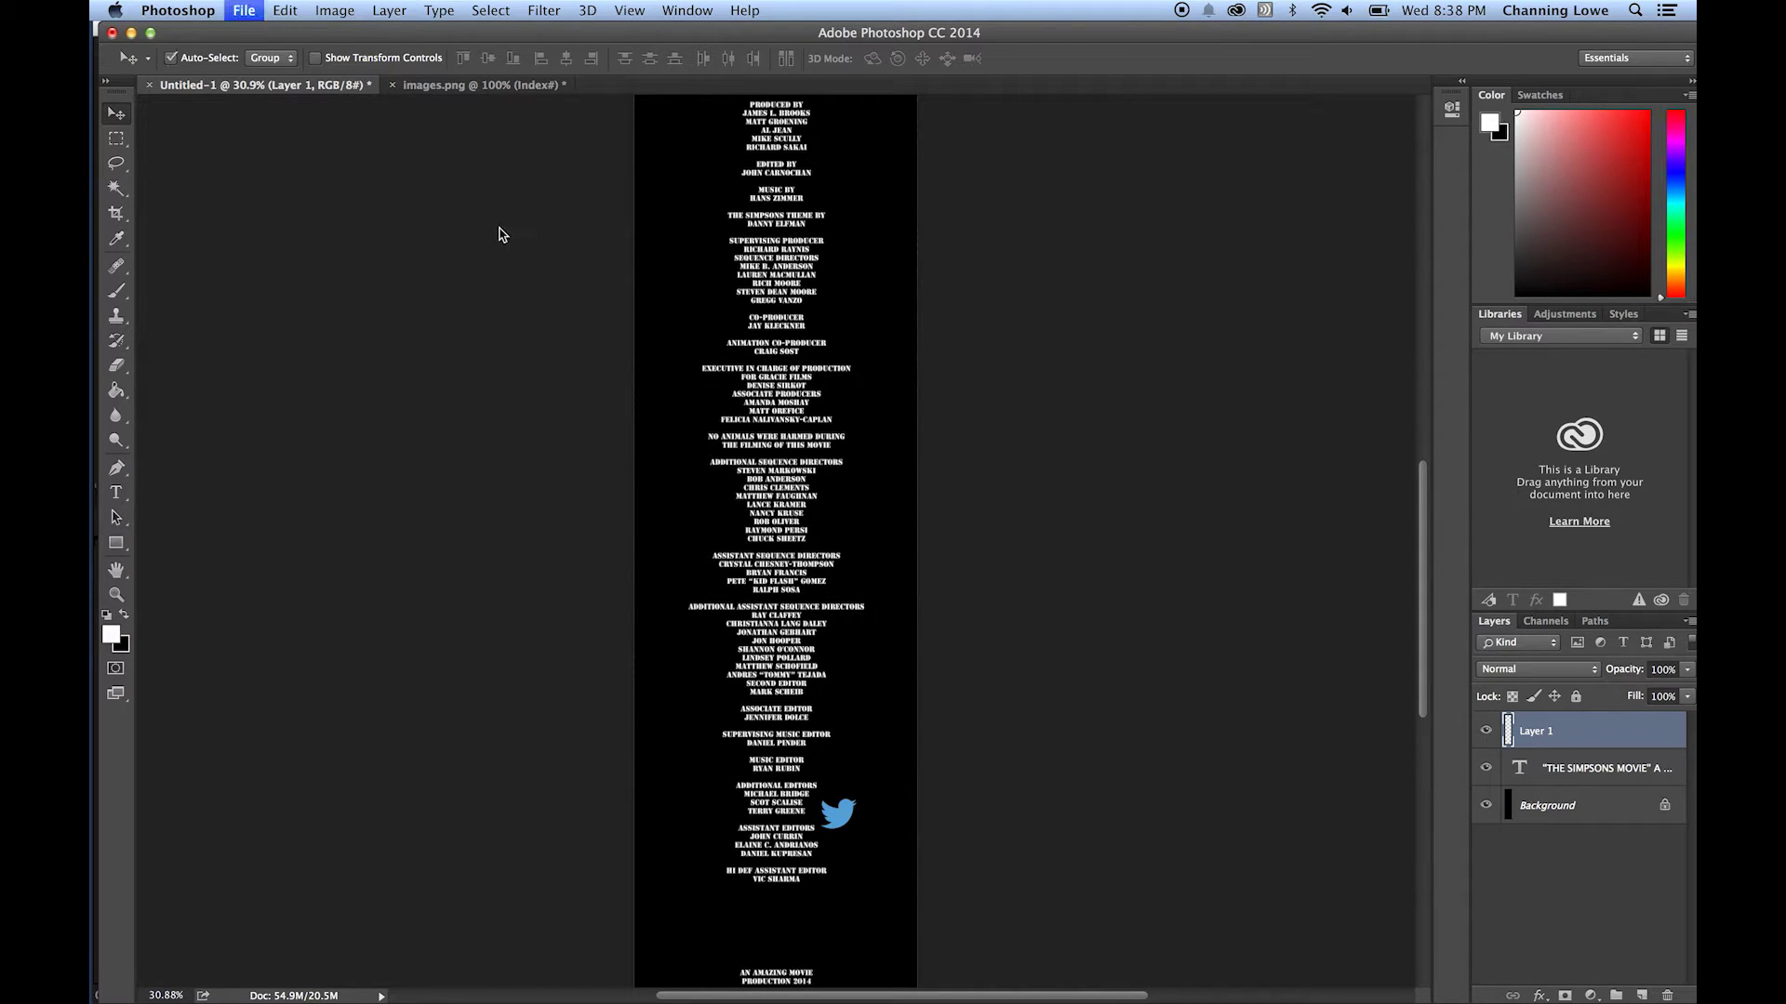
Save the credits document to the Desktop as the layered Photoshop file Credit Scroll, with Maximize Compatibility enabled.
key(super+shift+s)
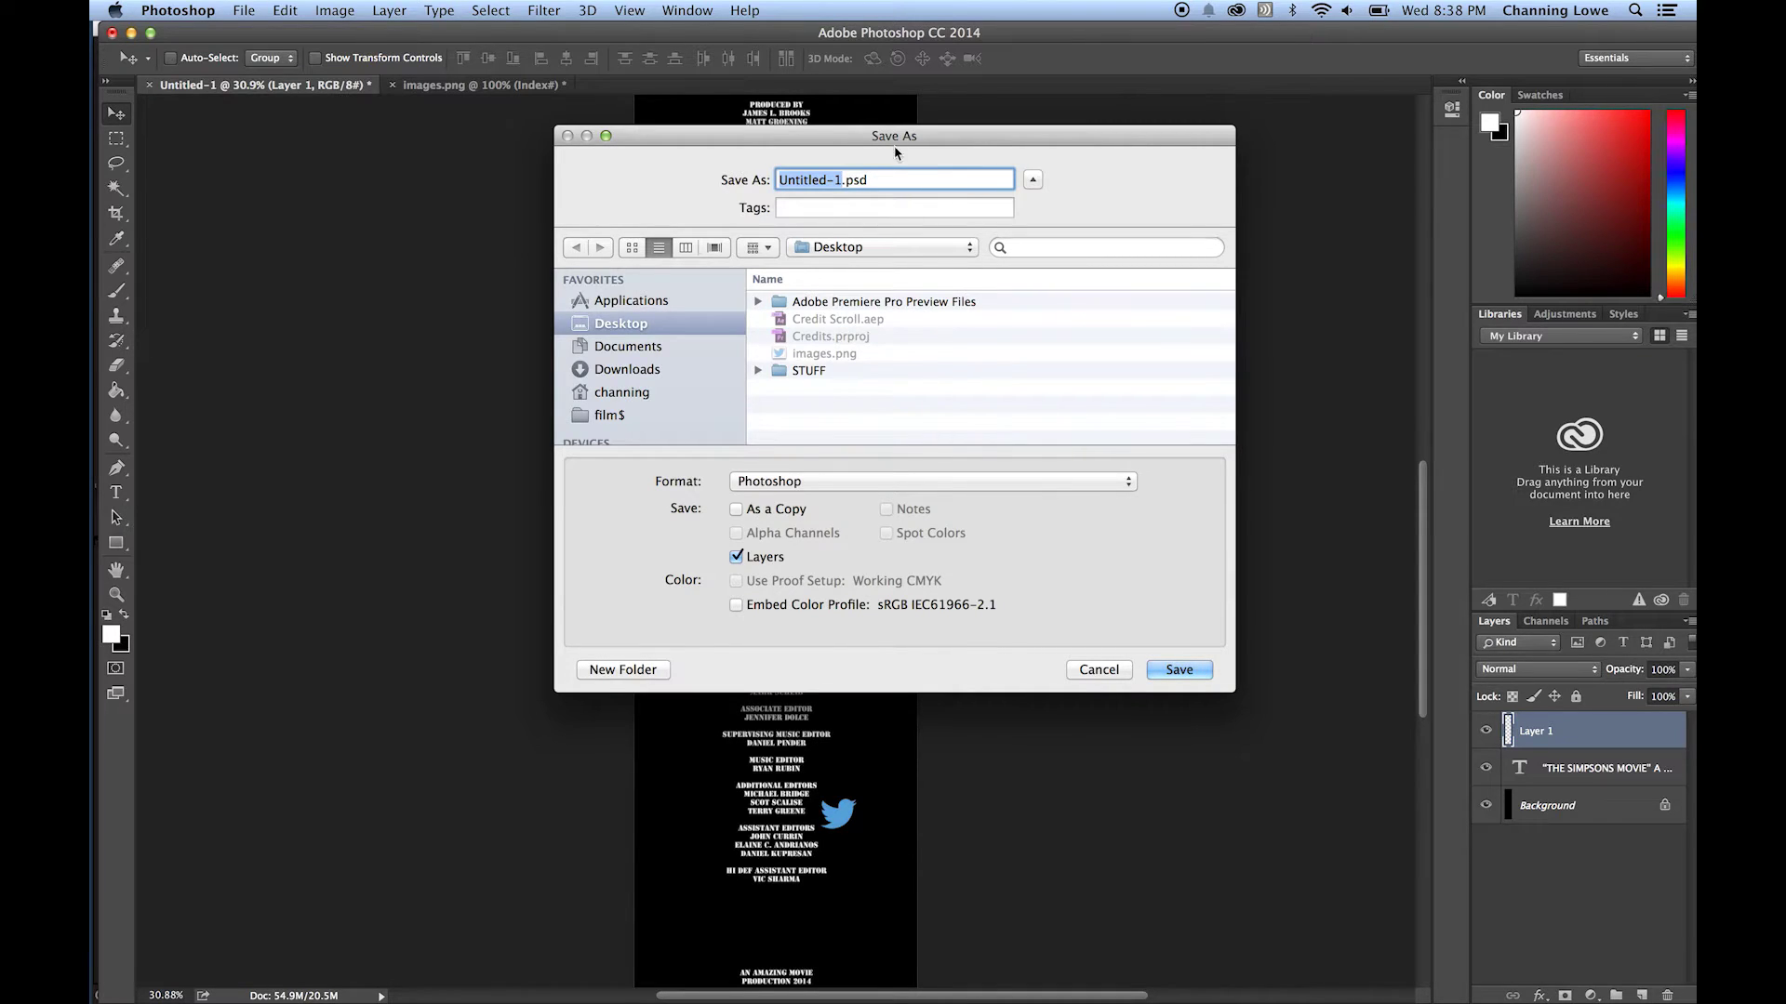
text(Credit Scroll)
key(Return)
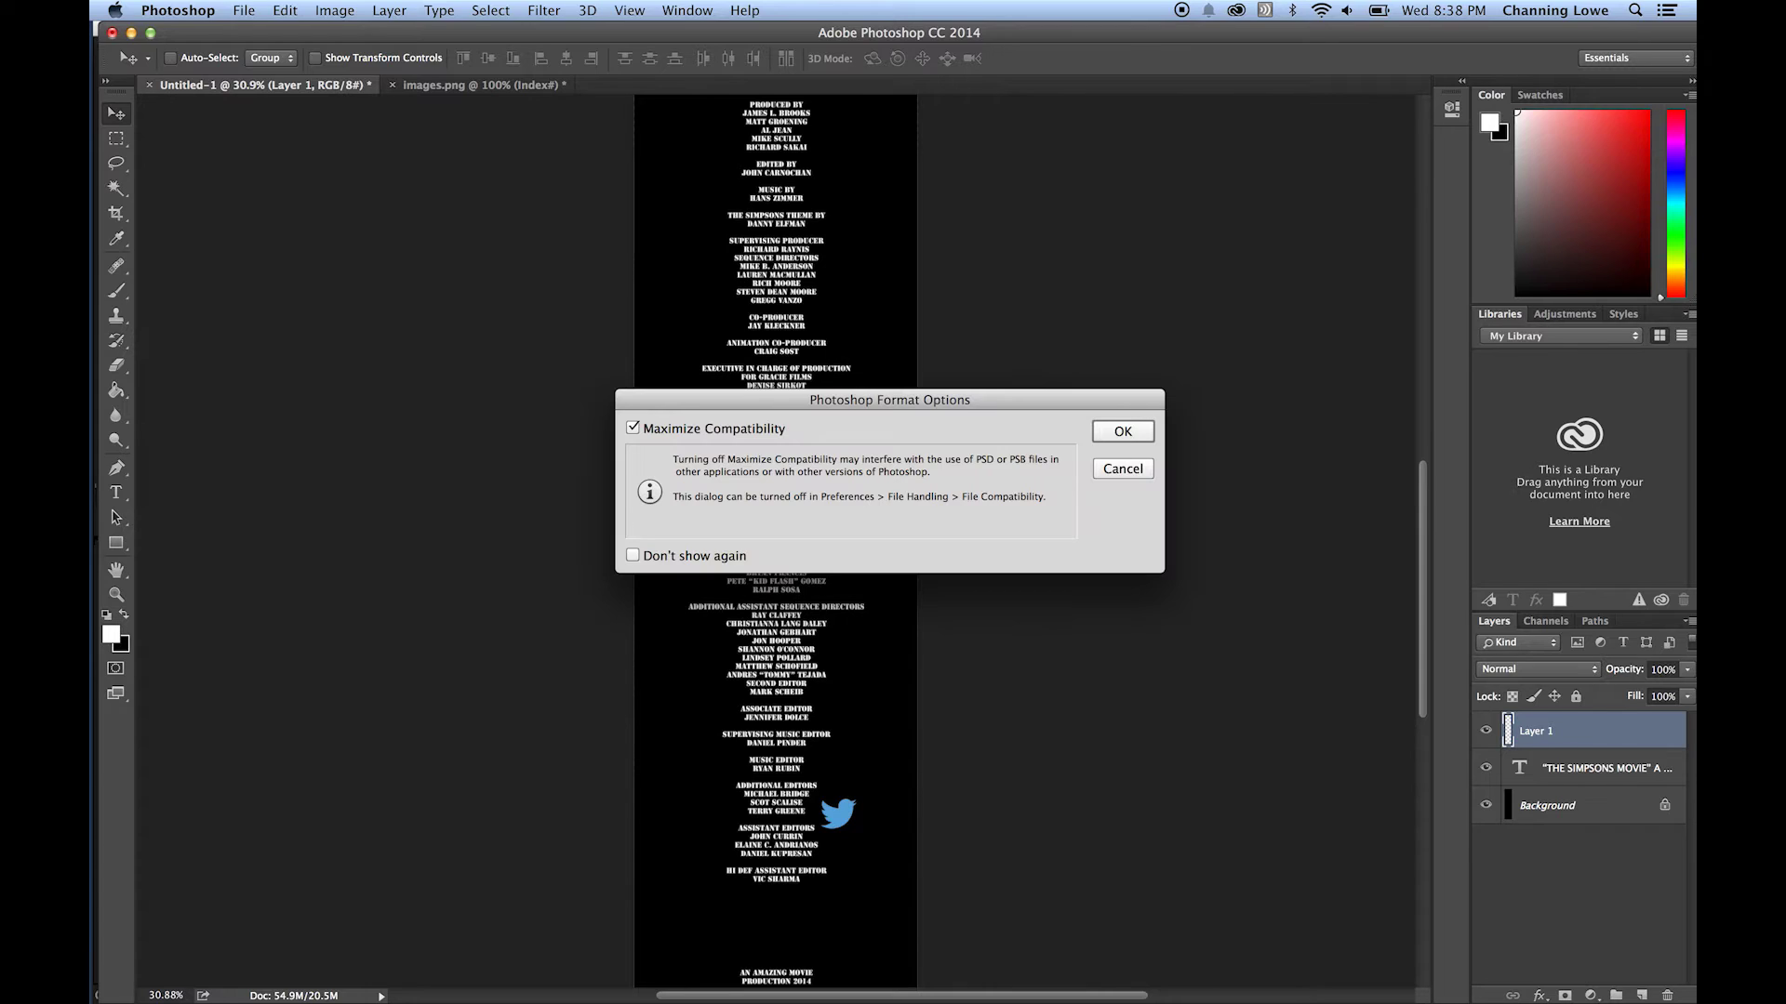
click(1123, 432)
Switch to After Effects and import Credit Scroll.psd from the Desktop as footage with merged layers.
key(super+Tab)
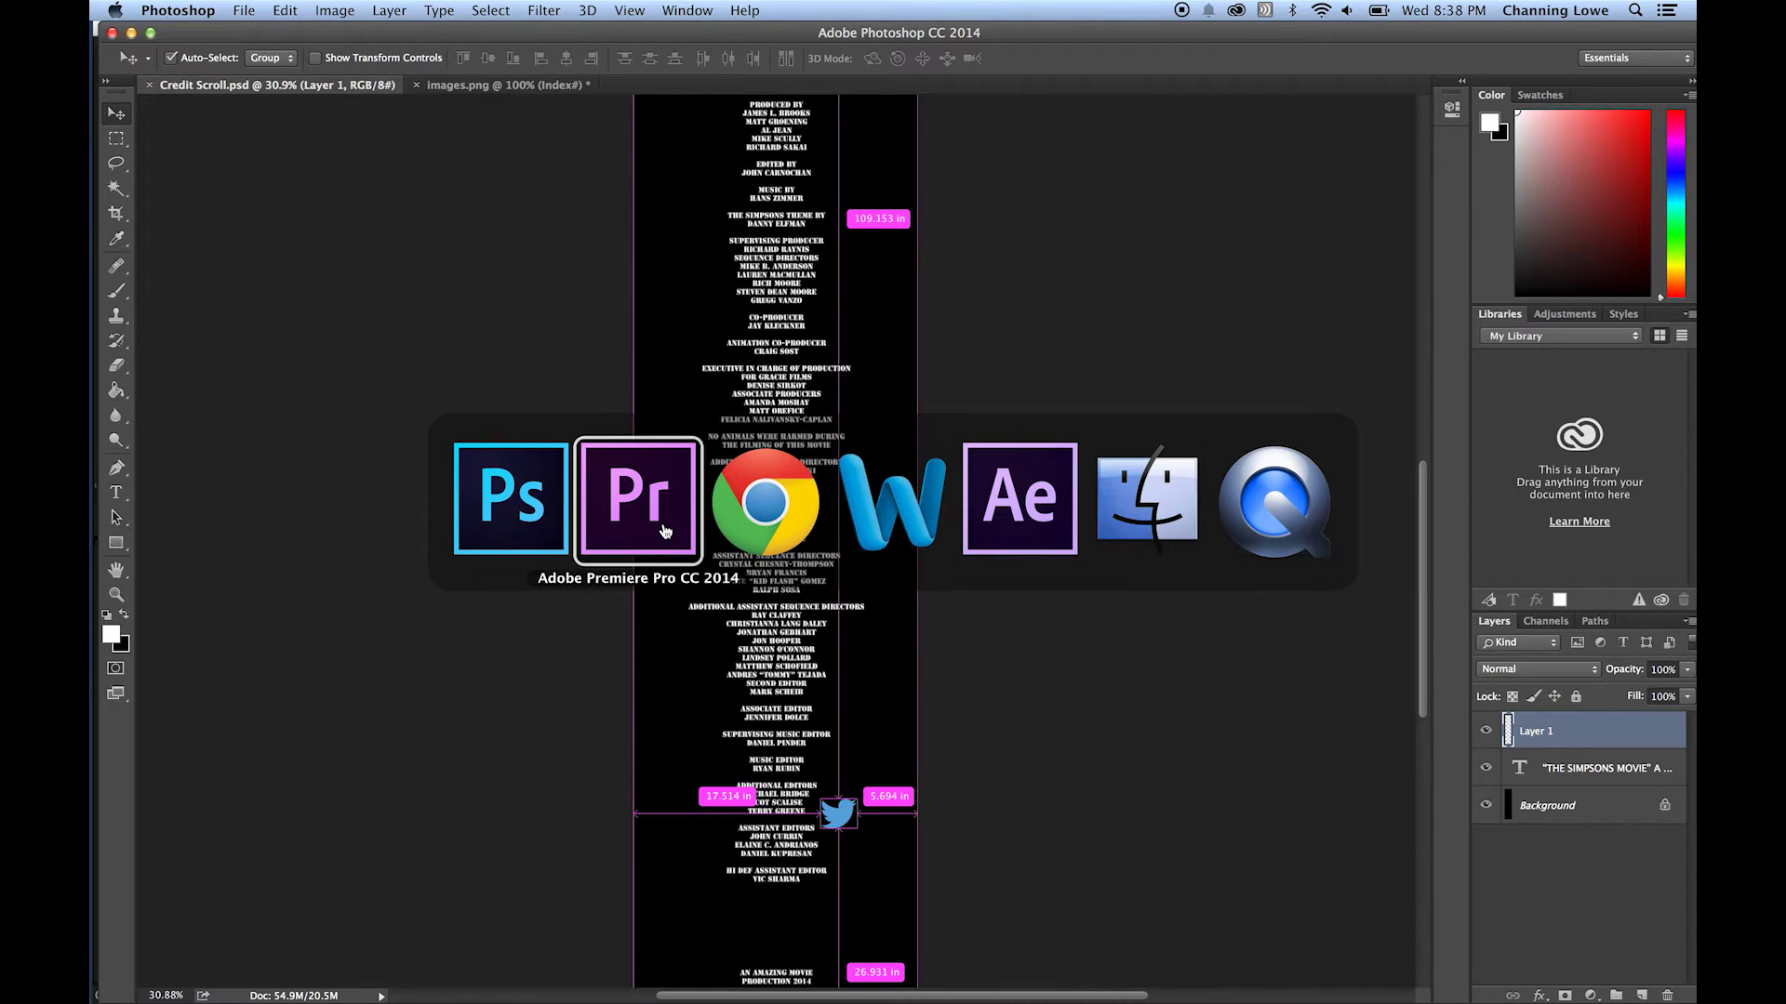
click(665, 531)
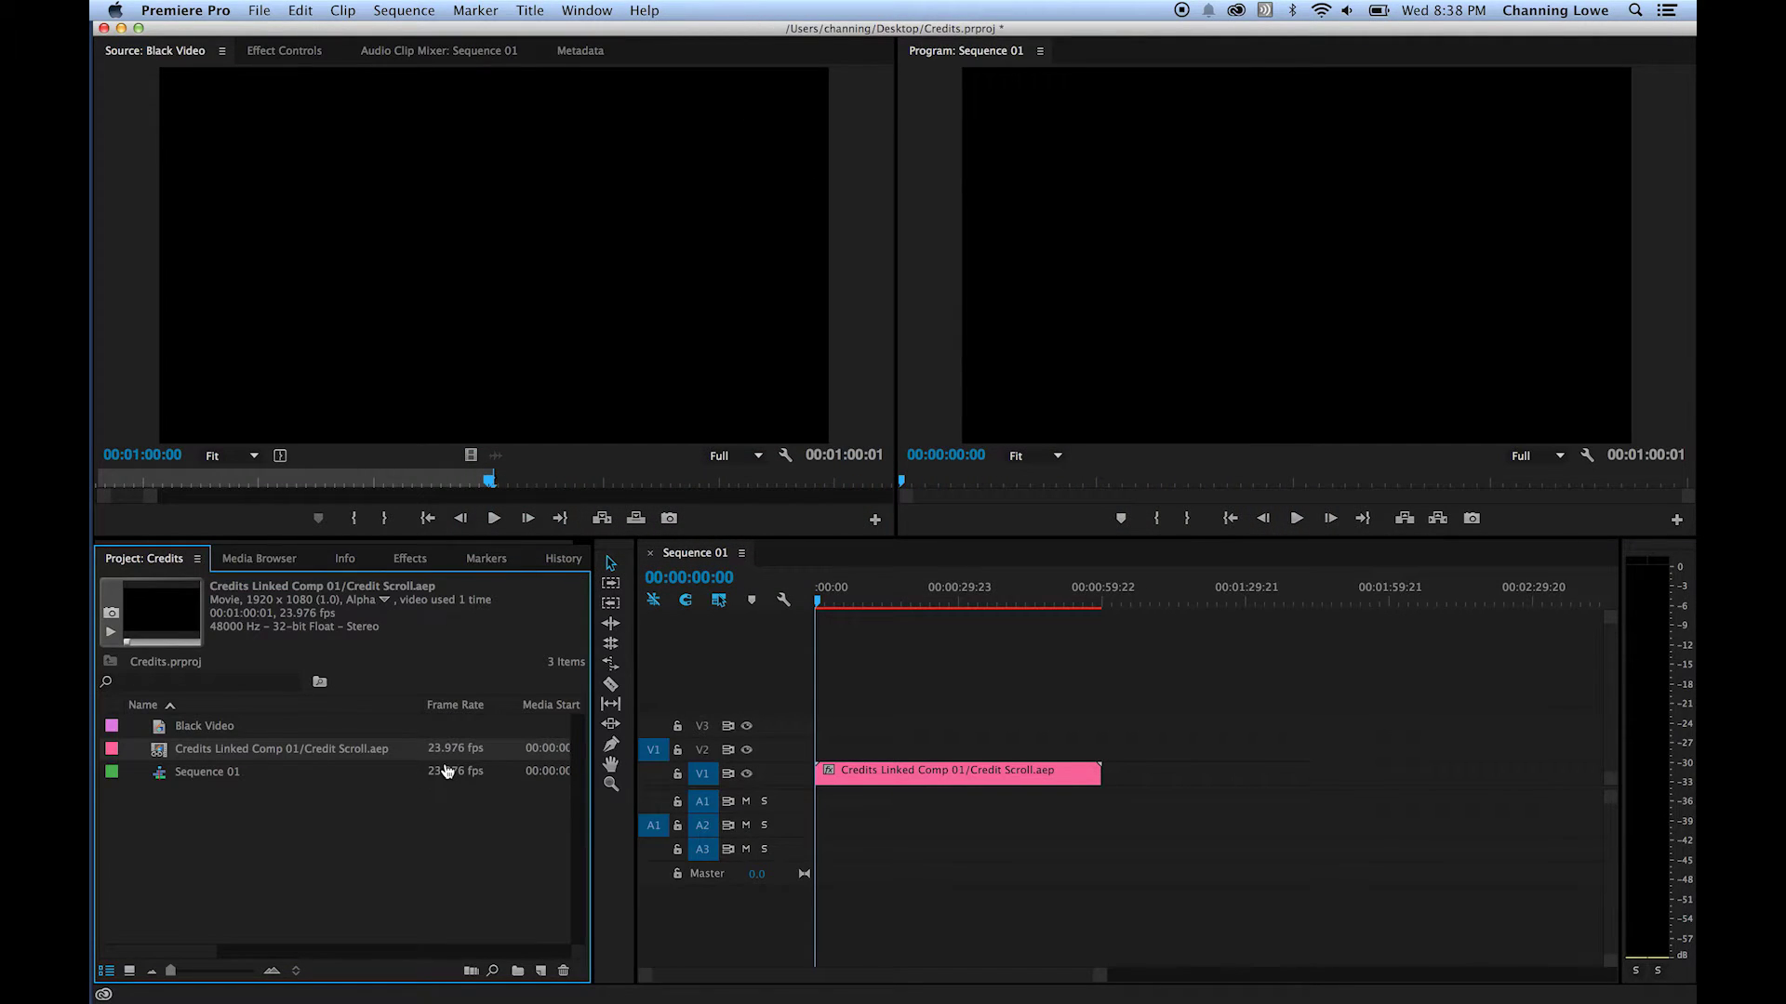
key(super+Tab)
key(super+Tab)
key(super+Tab)
key(super+Tab)
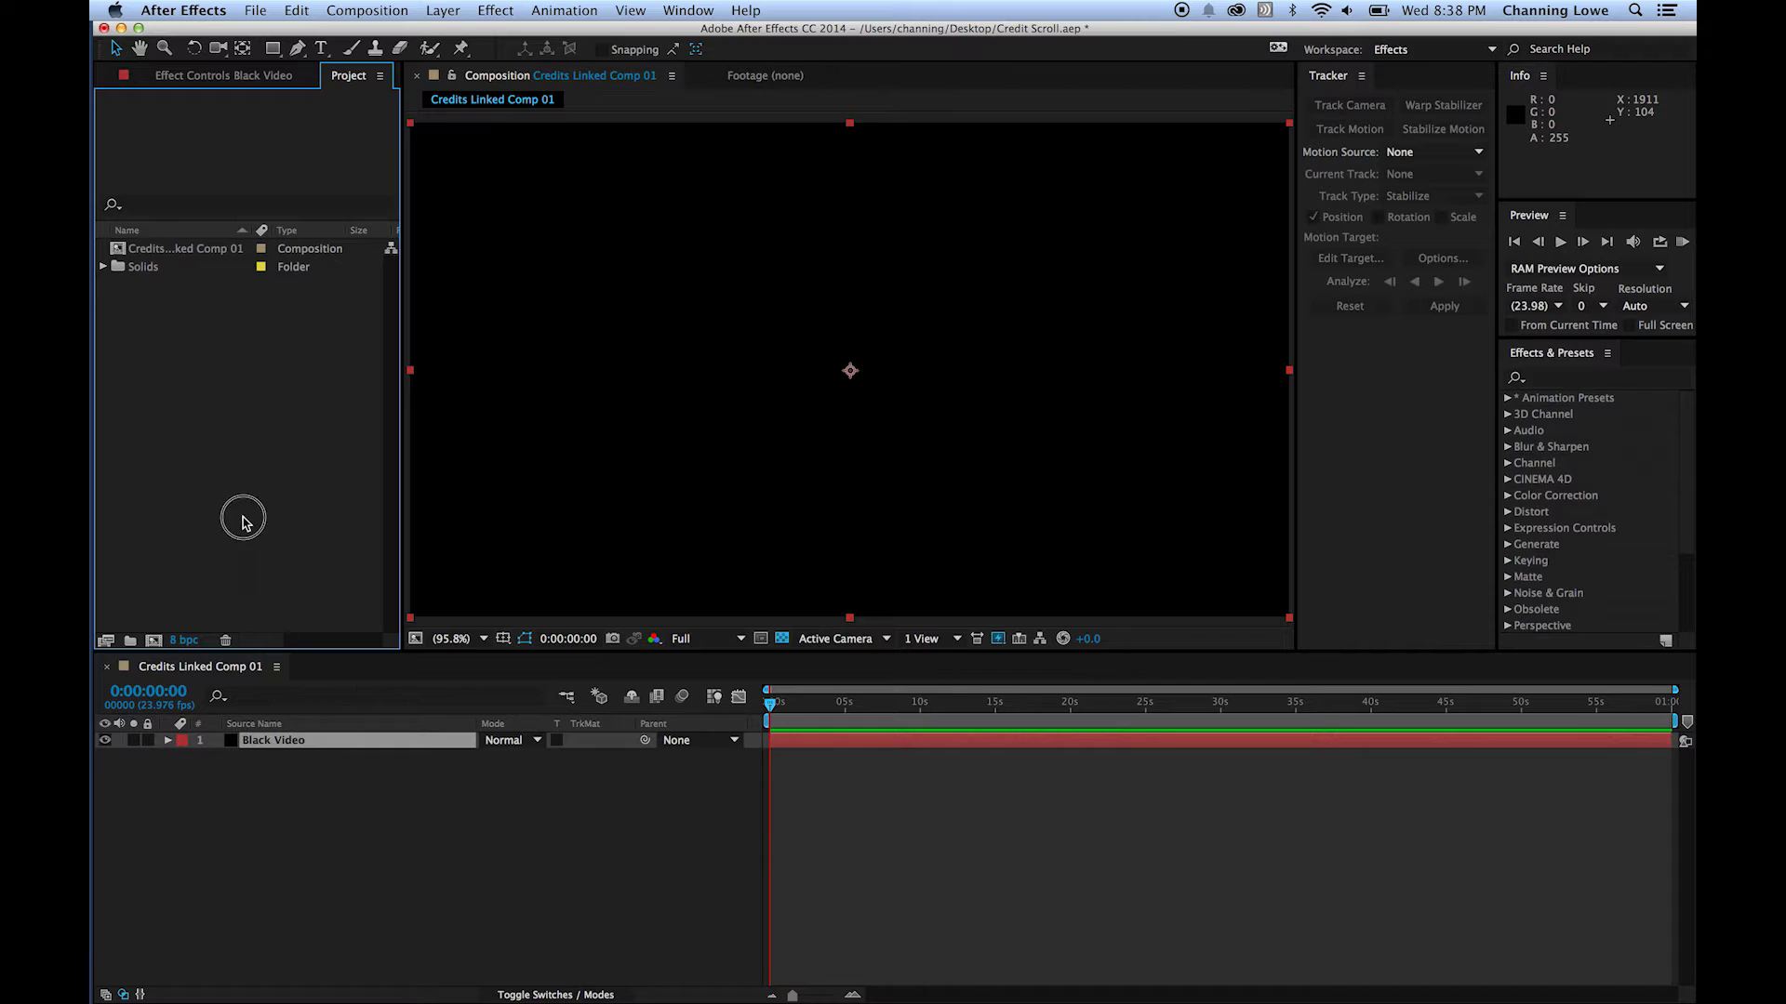
double_click(269, 466)
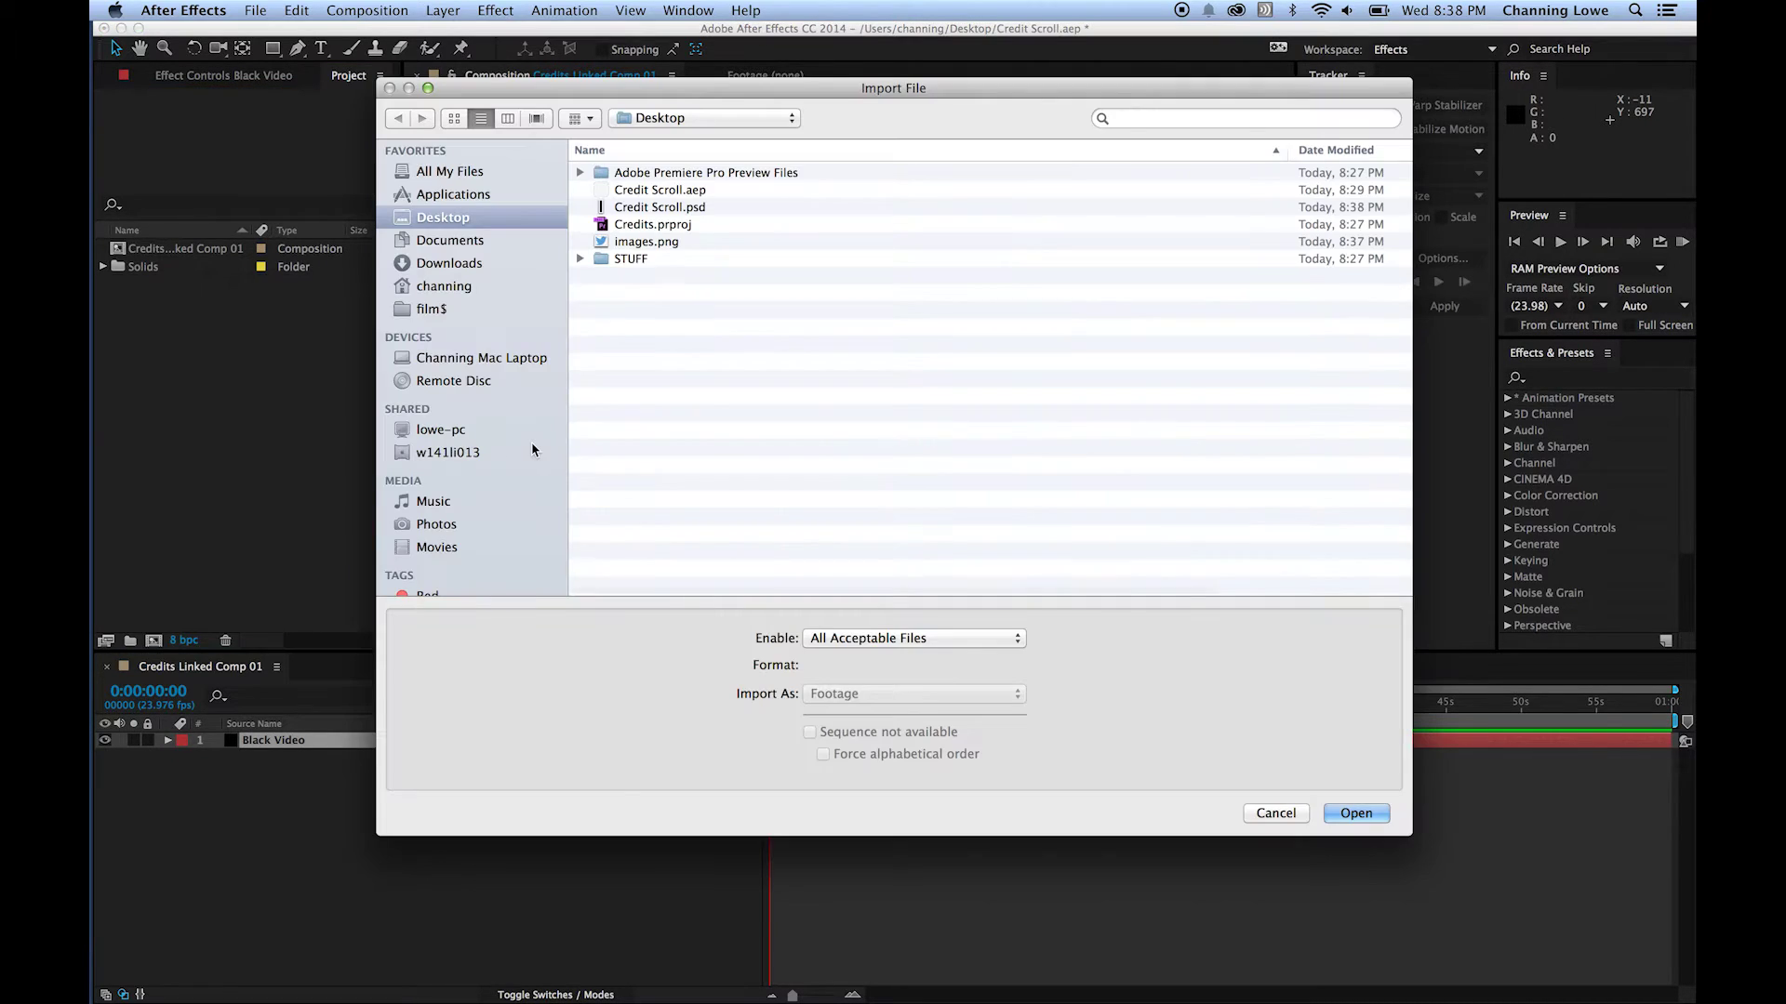
double_click(677, 207)
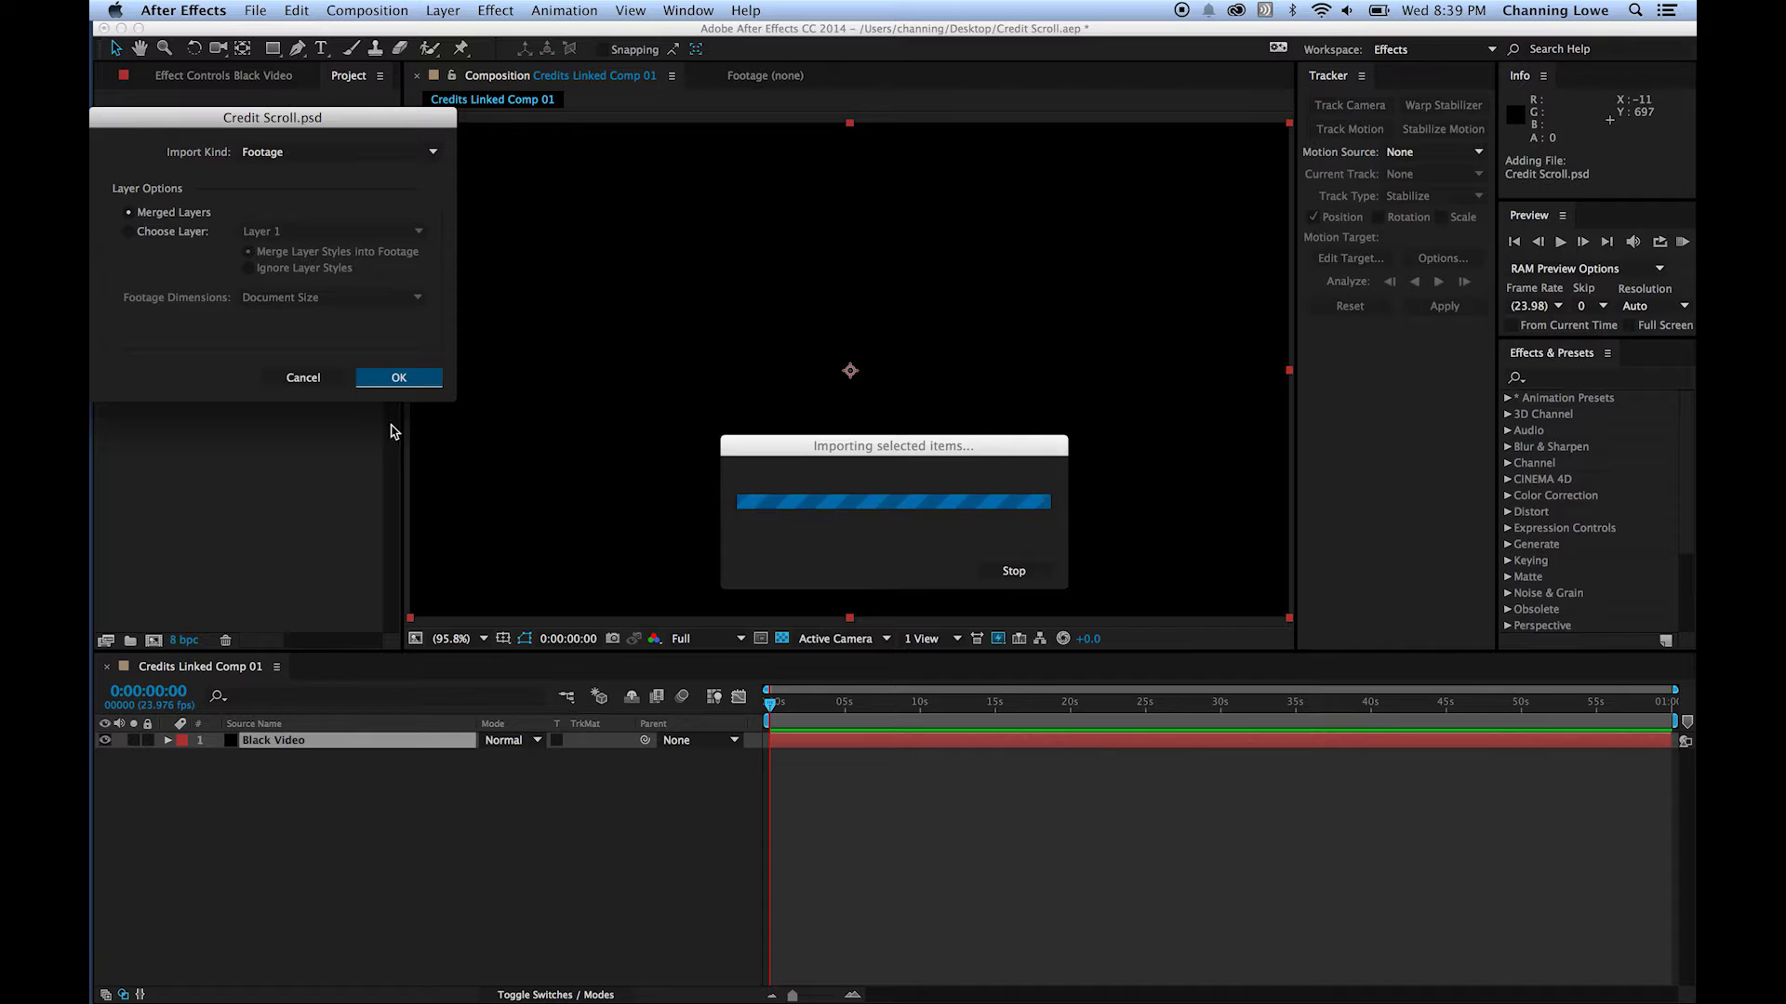
click(400, 376)
Add Credit Scroll.psd above Black Video in the composition and move it straight down to position 960, 5820.
drag(129, 254, 265, 744)
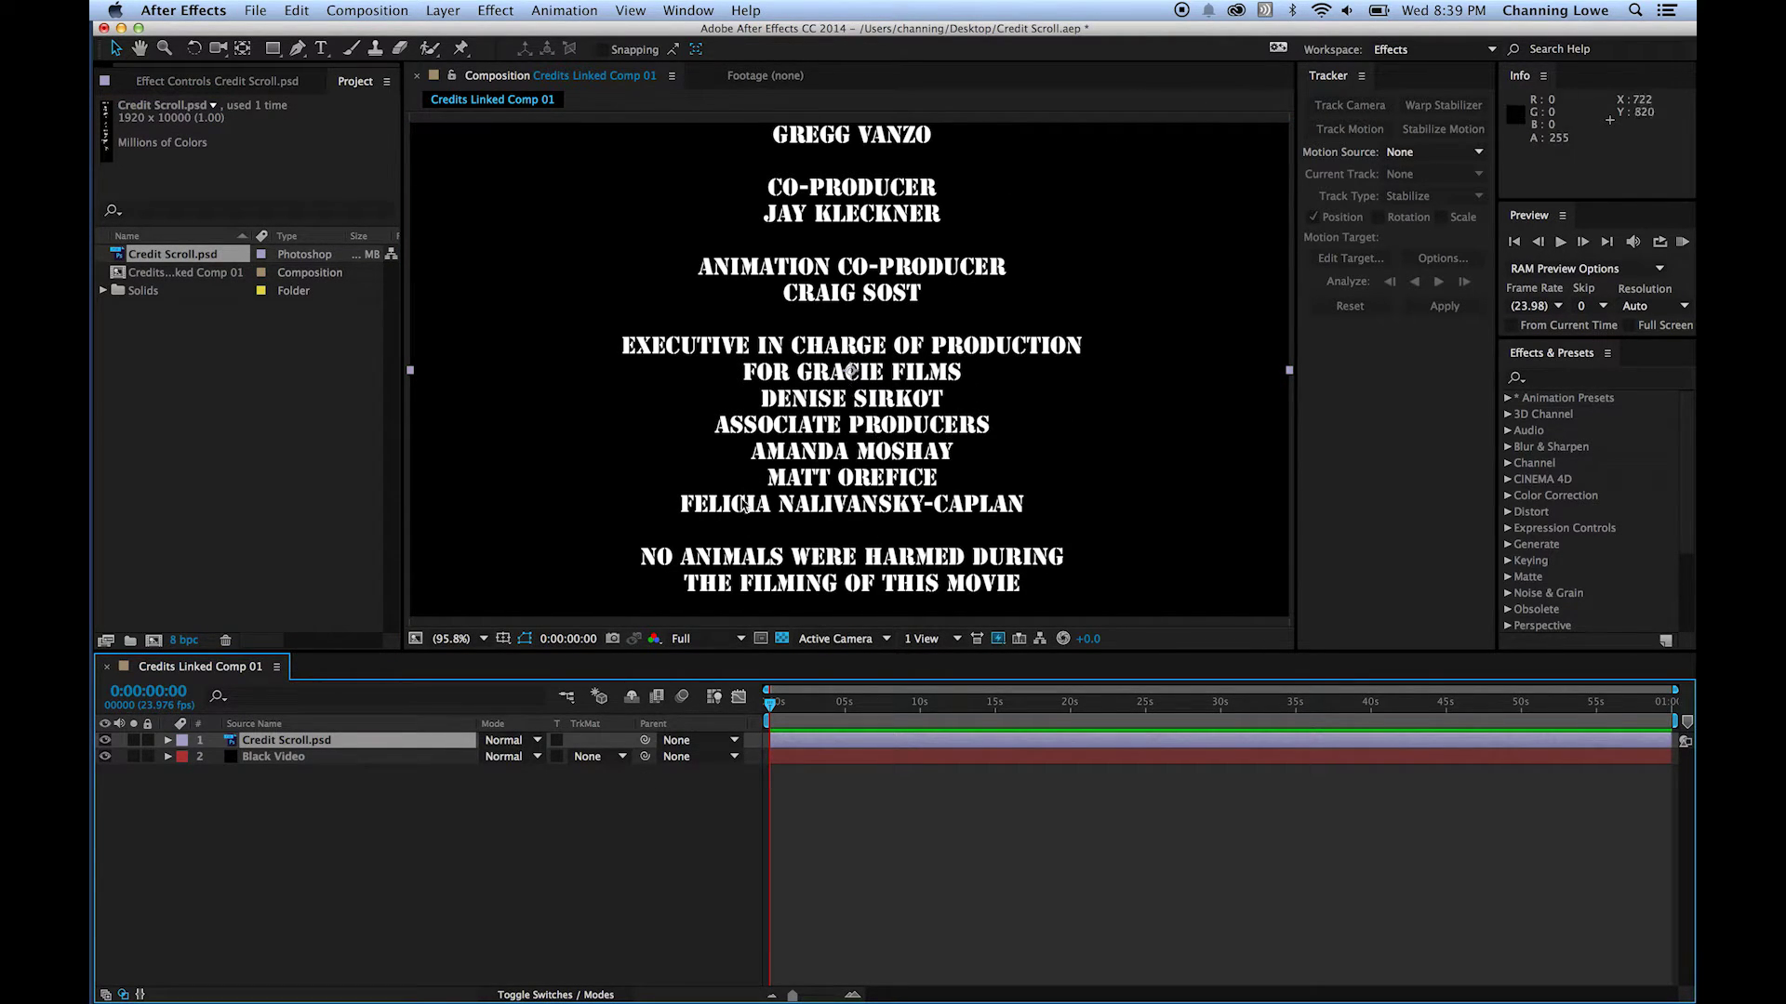
scroll(855, 312, down, 8)
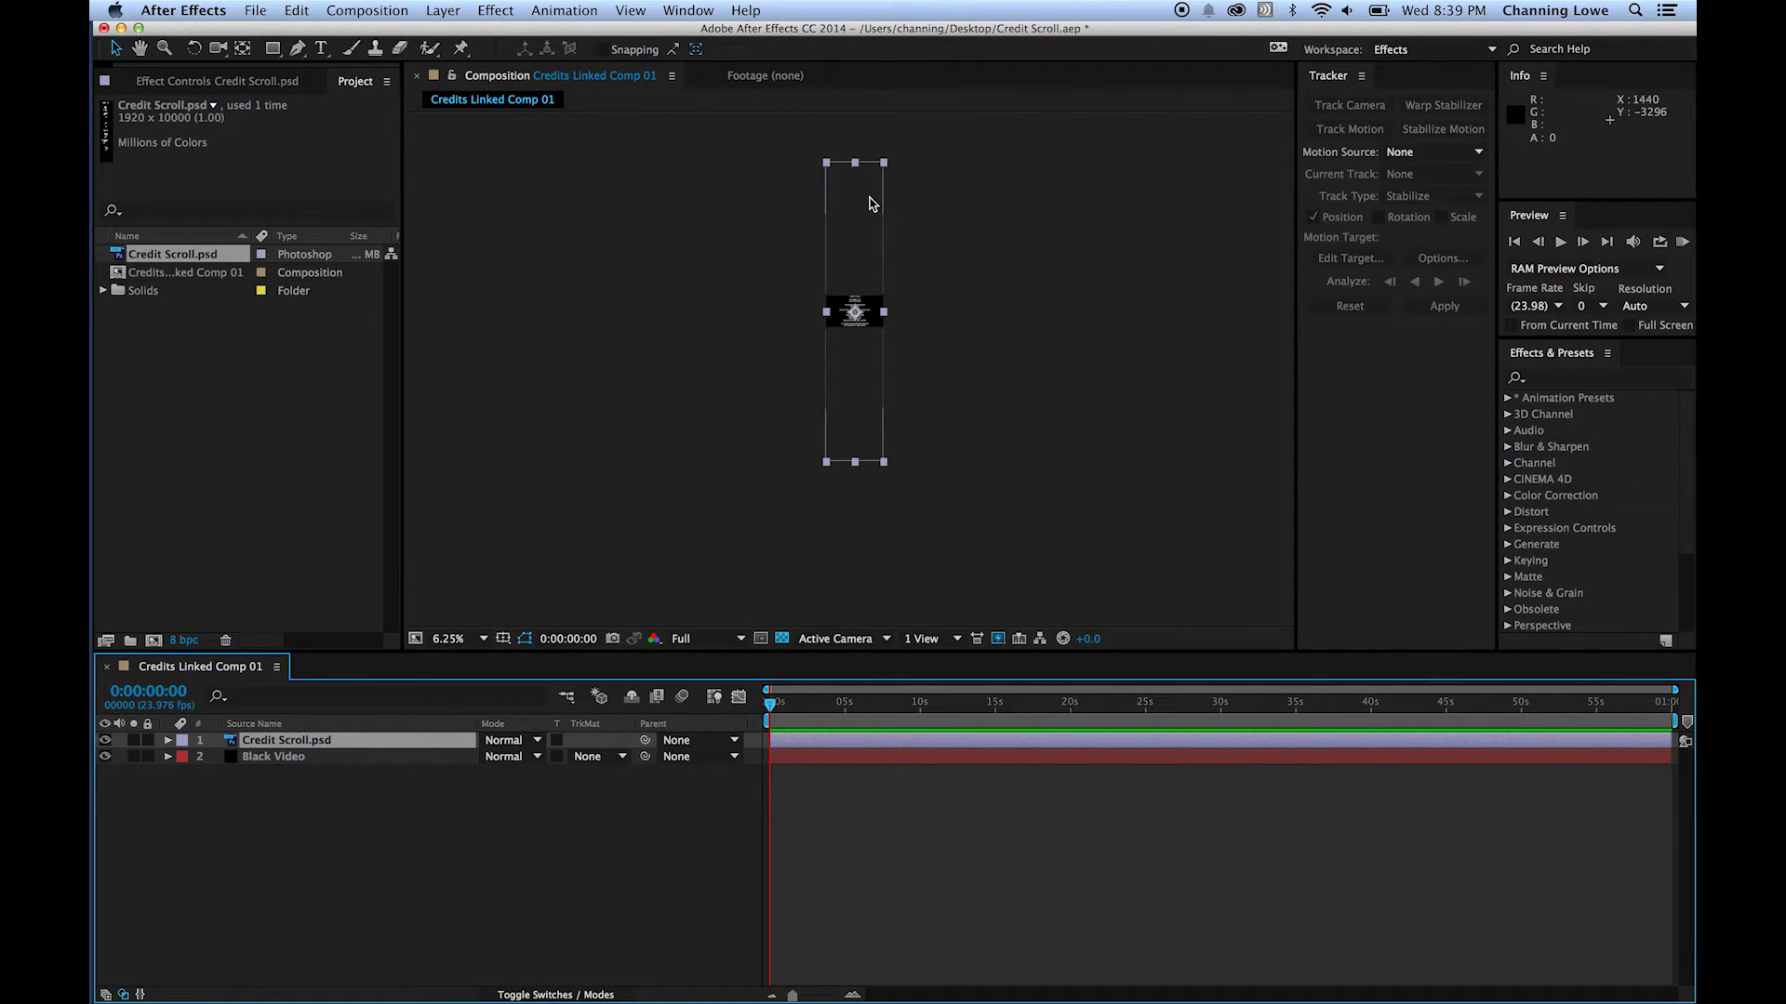
drag(858, 234, 857, 391)
key(Return)
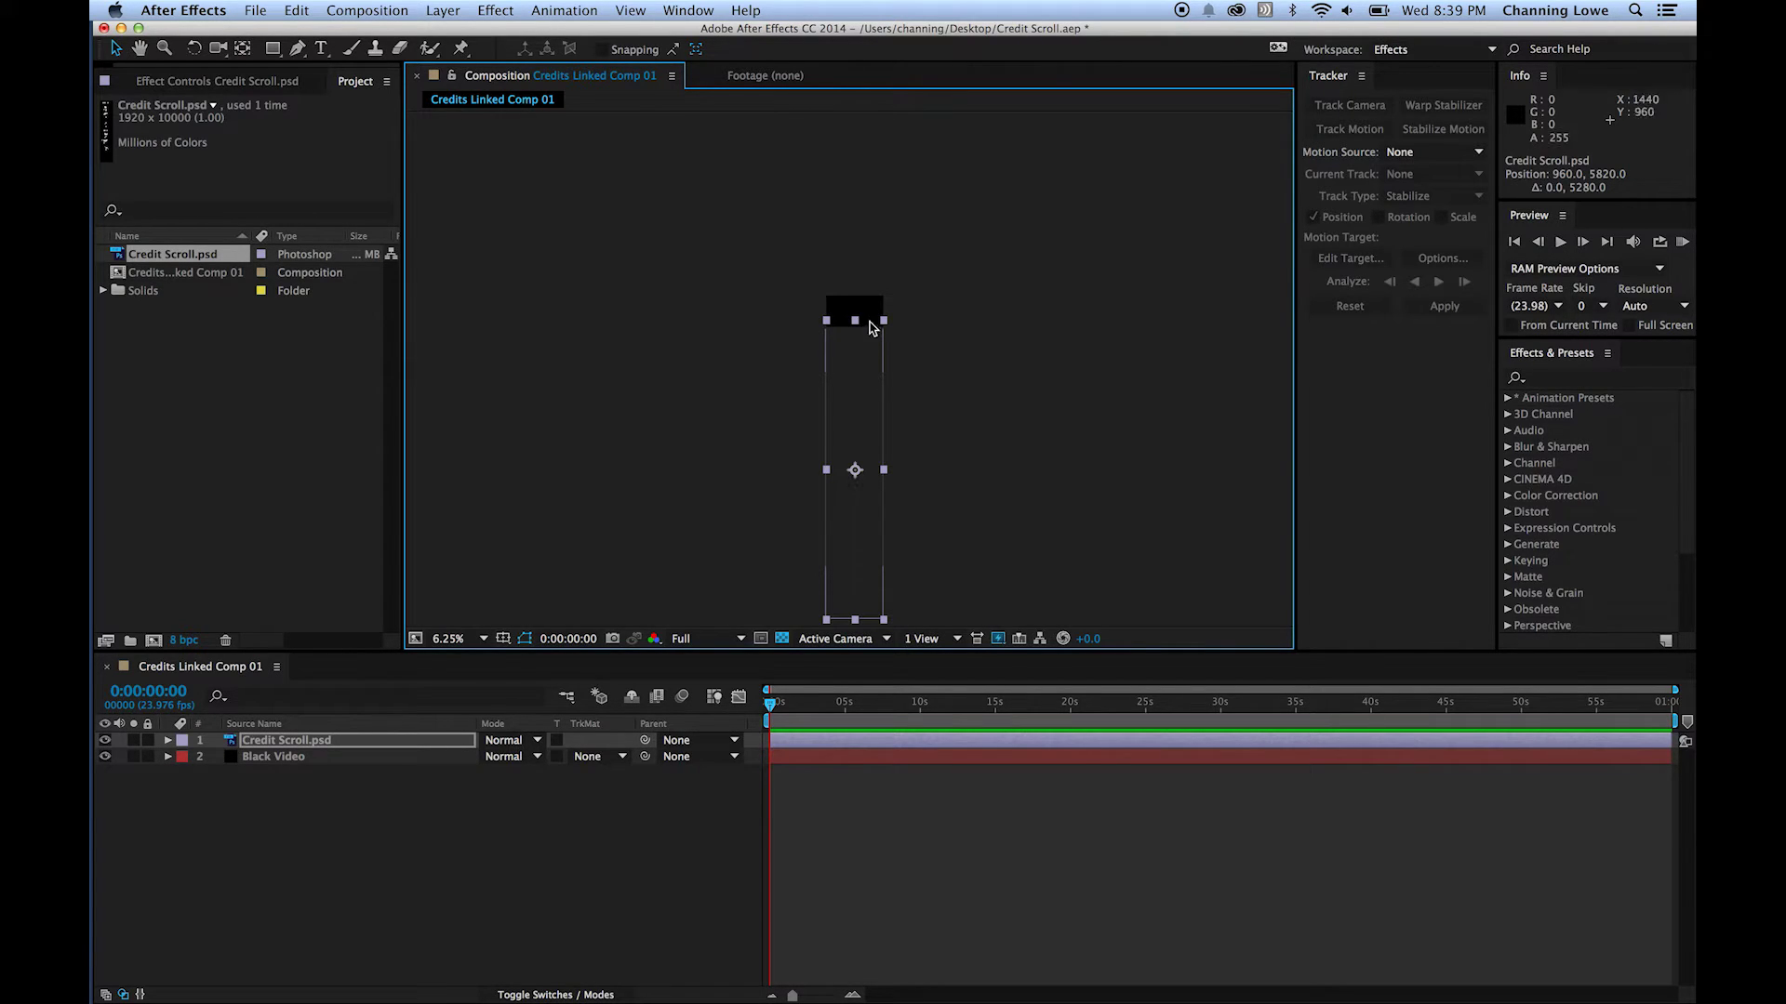
drag(841, 428, 839, 269)
key(super+z)
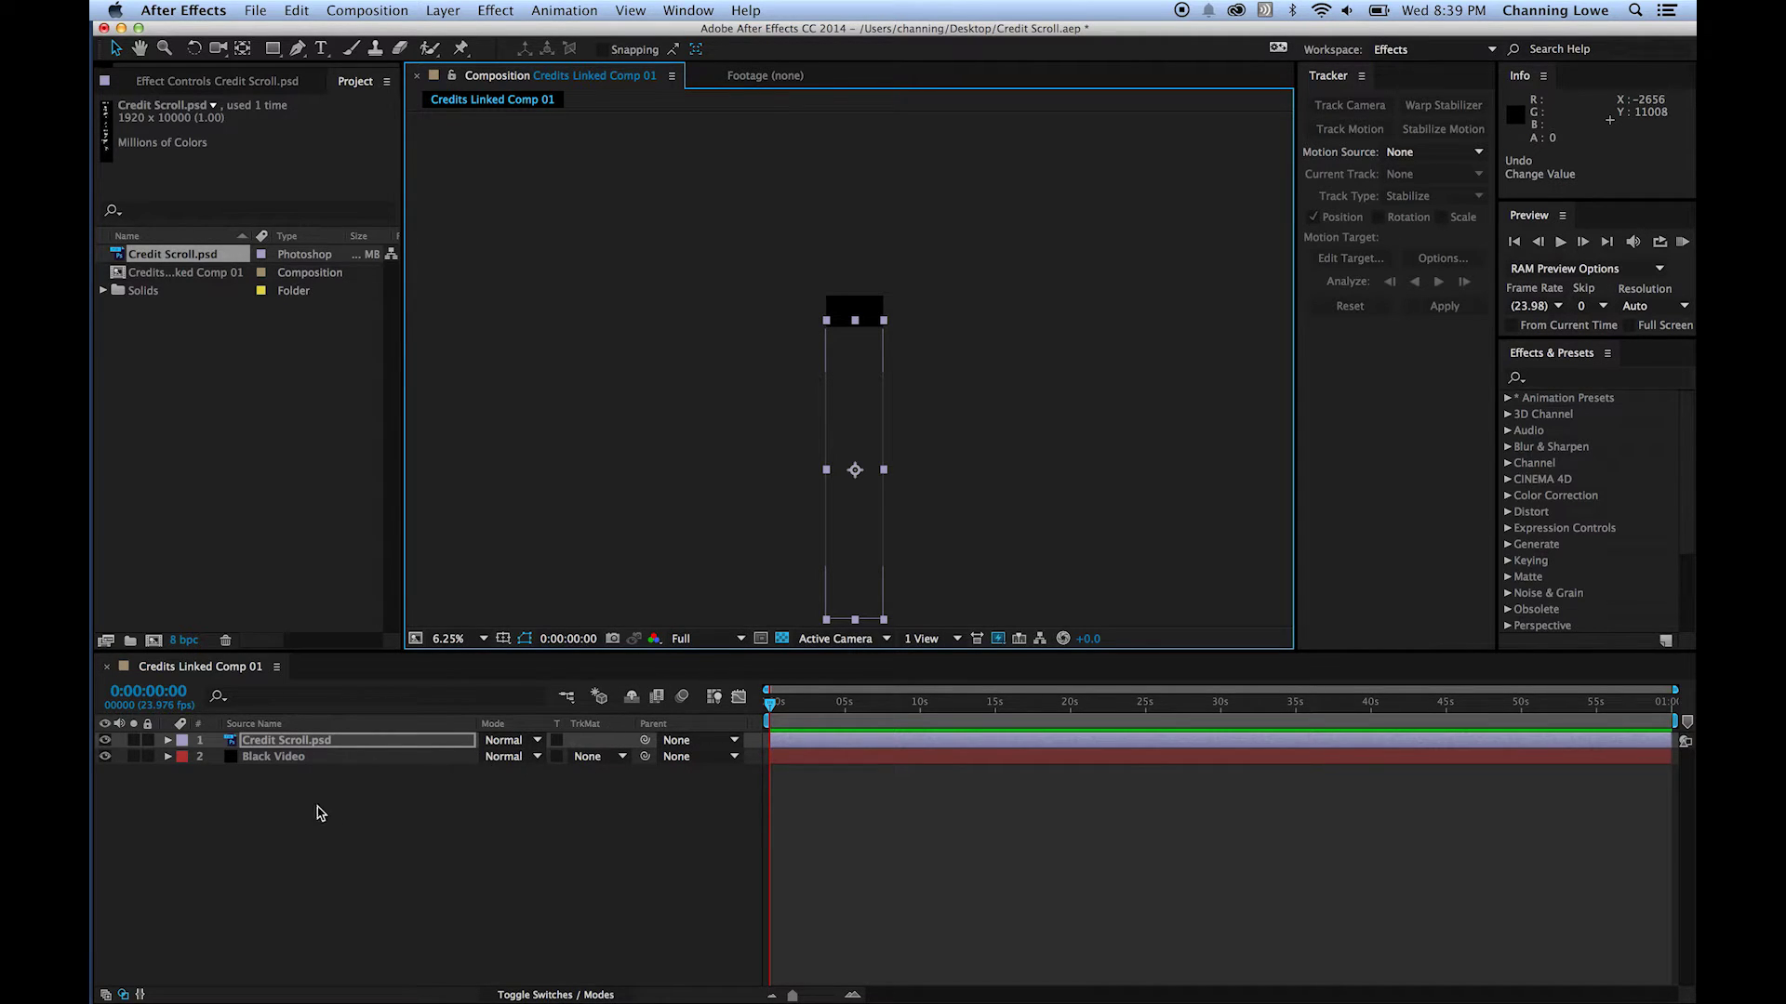
Set a starting Position keyframe for the Credit Scroll.psd layer at 0:00:00:00.
click(168, 741)
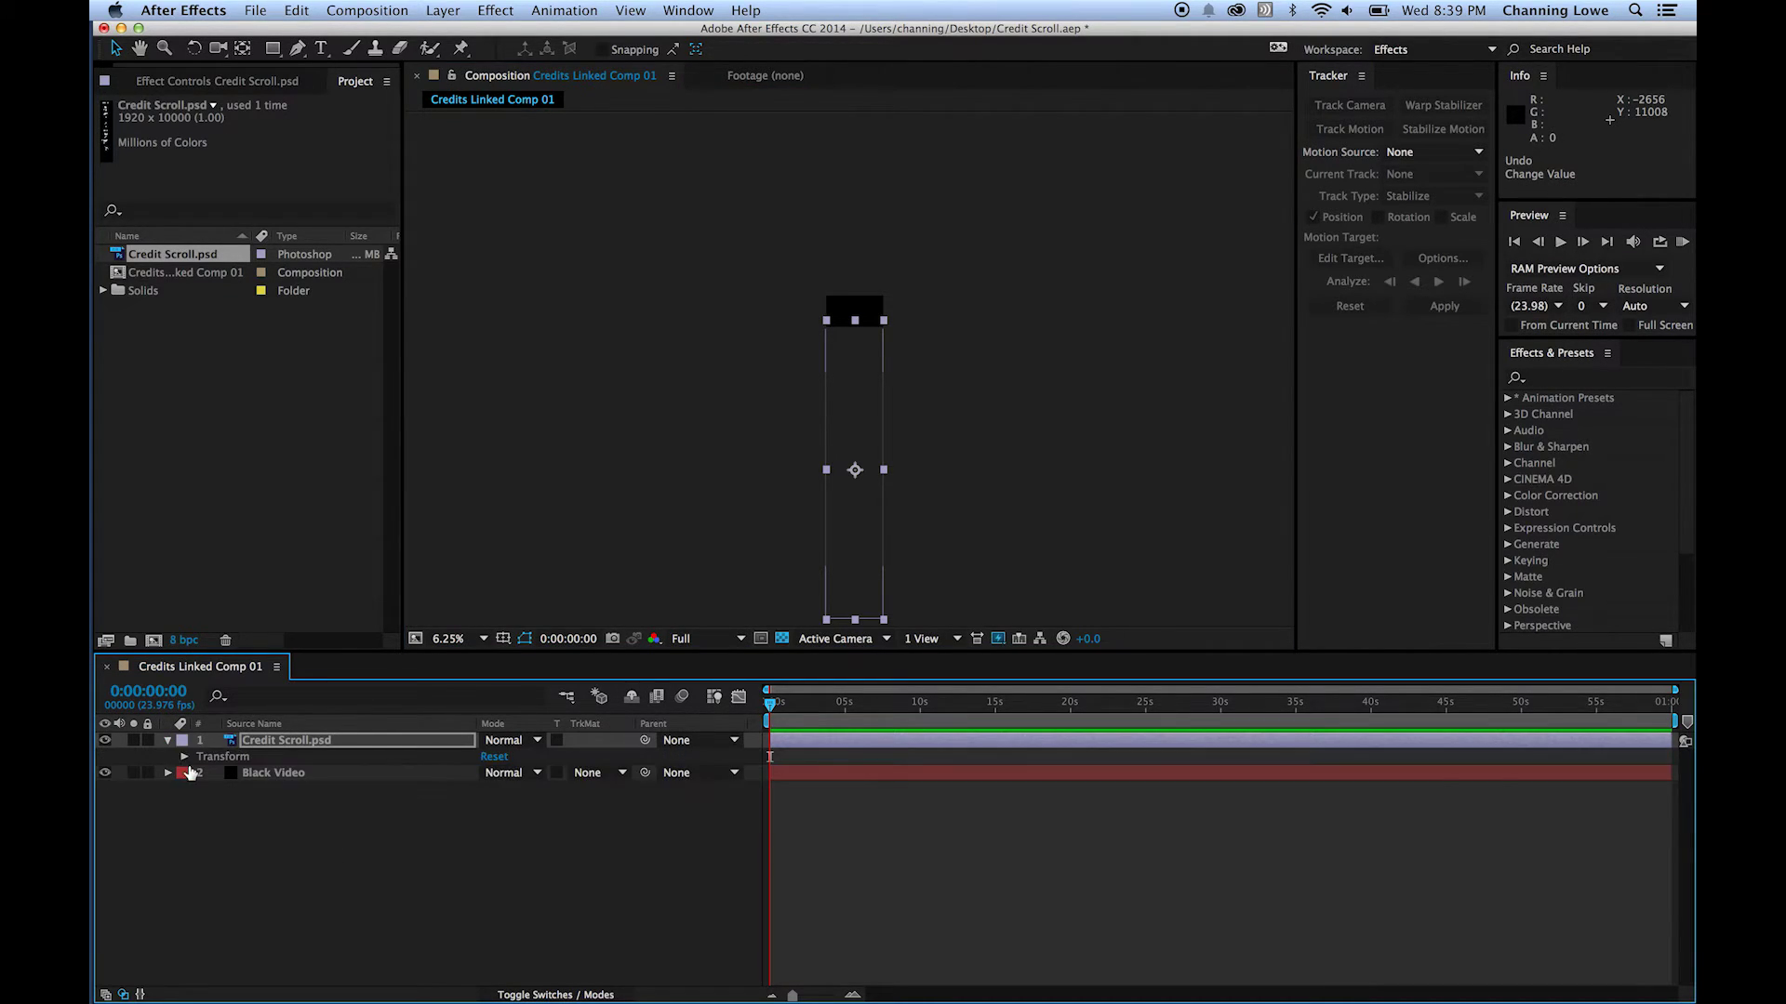
click(184, 757)
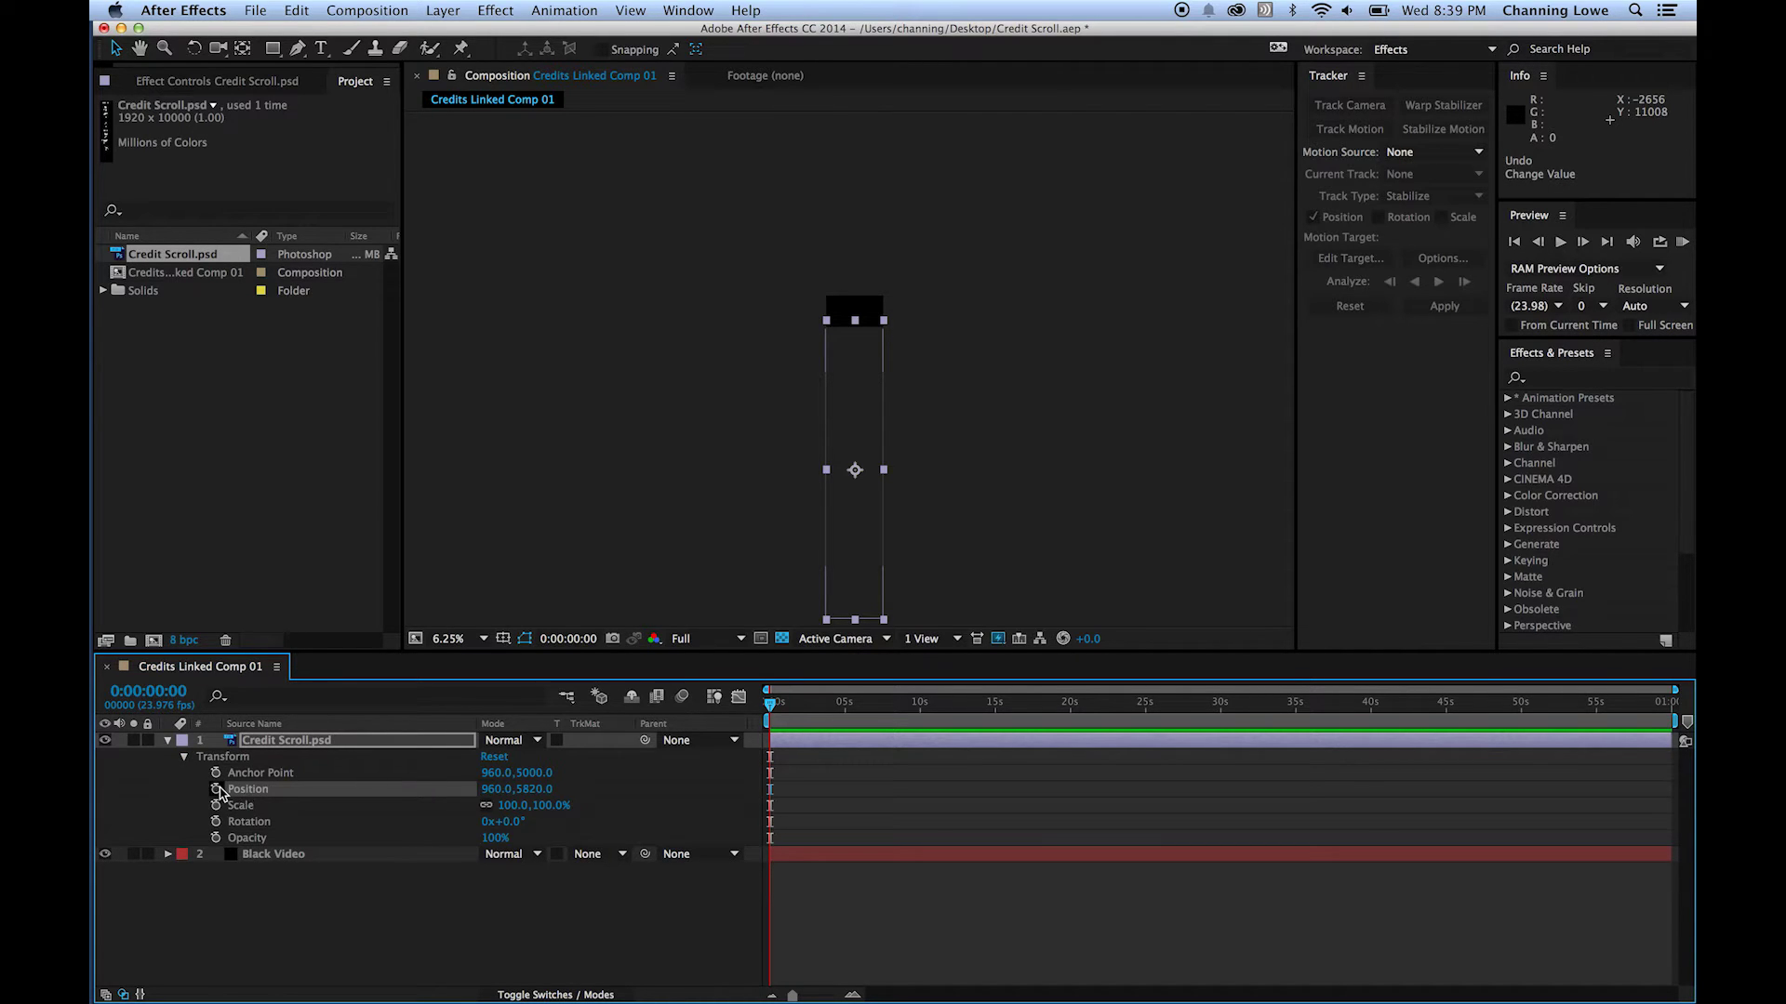
click(217, 789)
At 0:00:54:20, move the credits layer straight up to about 960, -3549.7, centring the final credit in the frame.
drag(797, 688, 1594, 726)
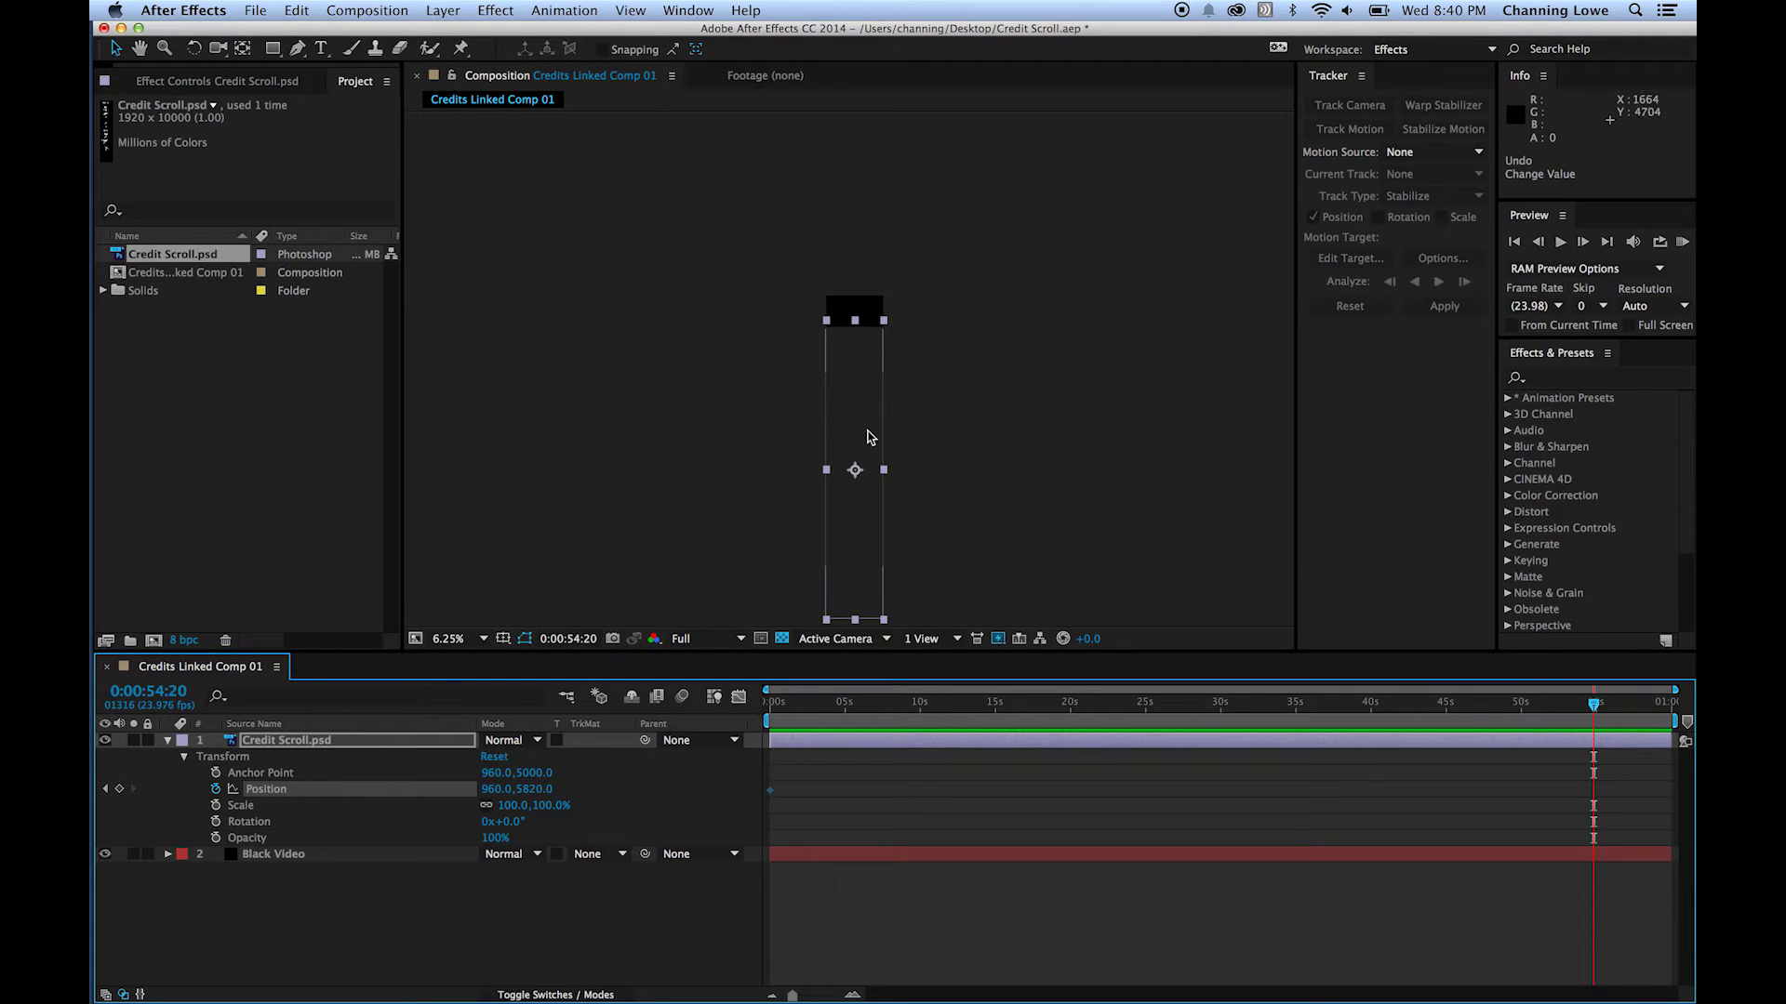
drag(846, 395, 857, 134)
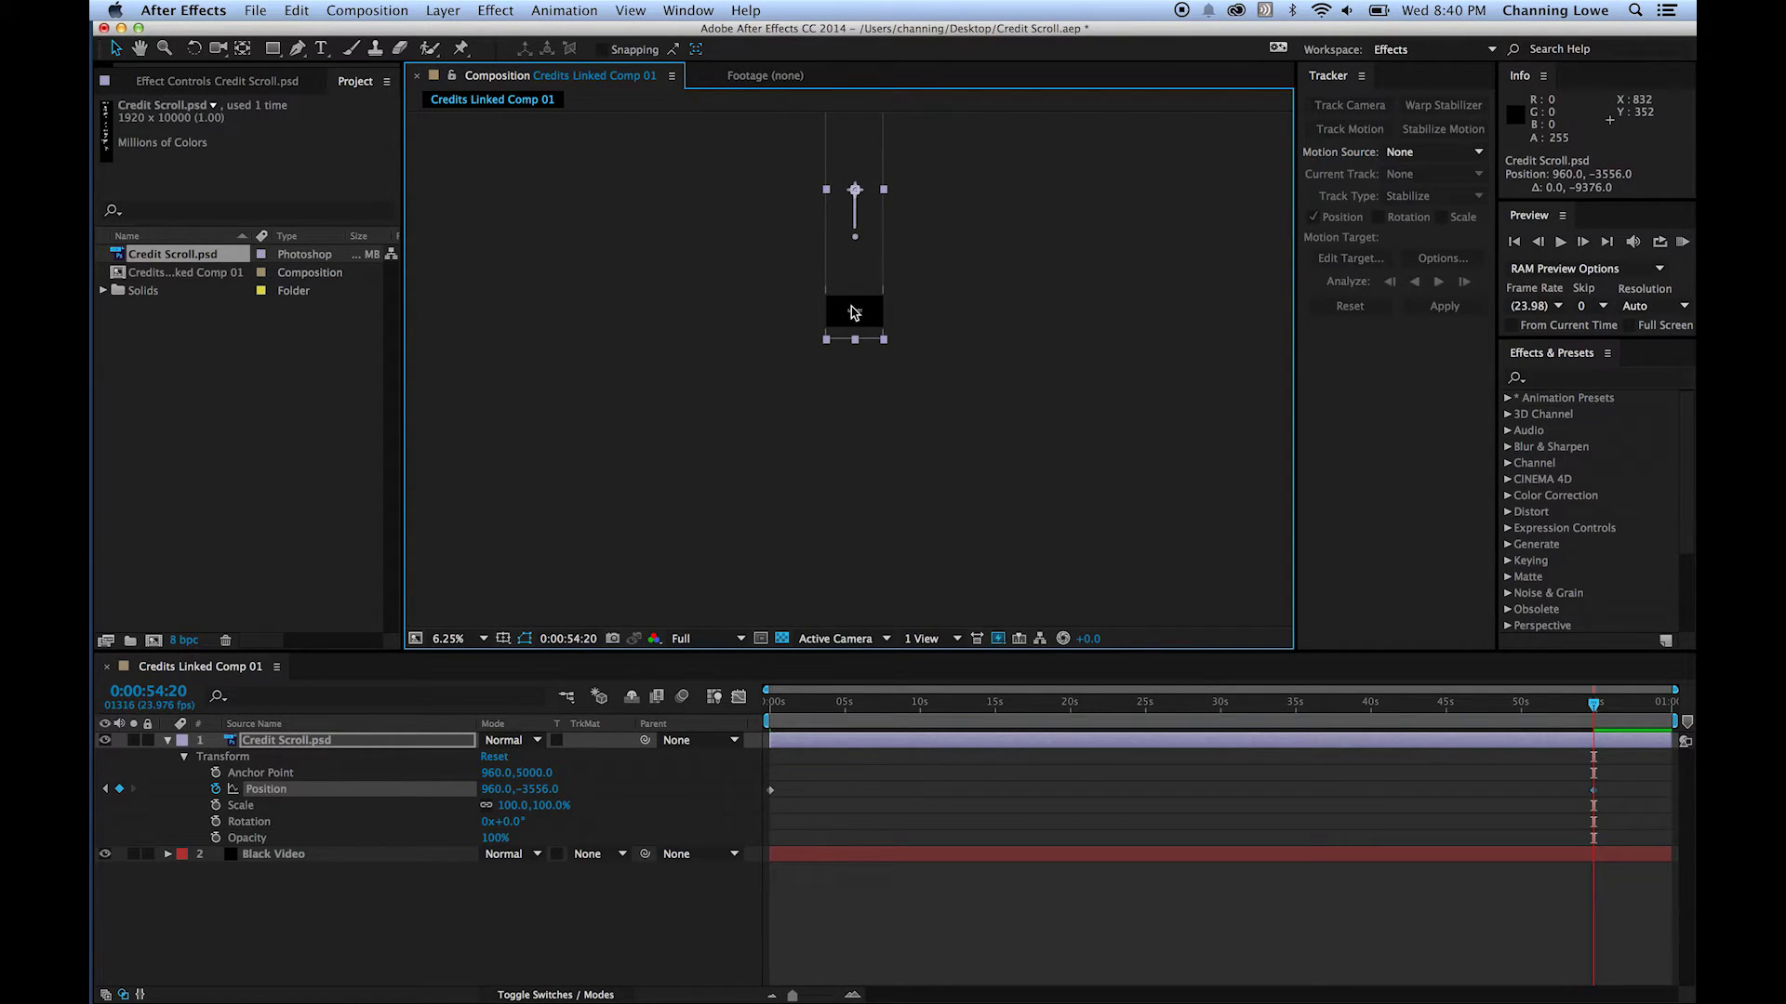
key(shift+slash)
drag(881, 375, 880, 379)
Play the composition from the start to check the credits' scrolling speed.
drag(1593, 704, 764, 686)
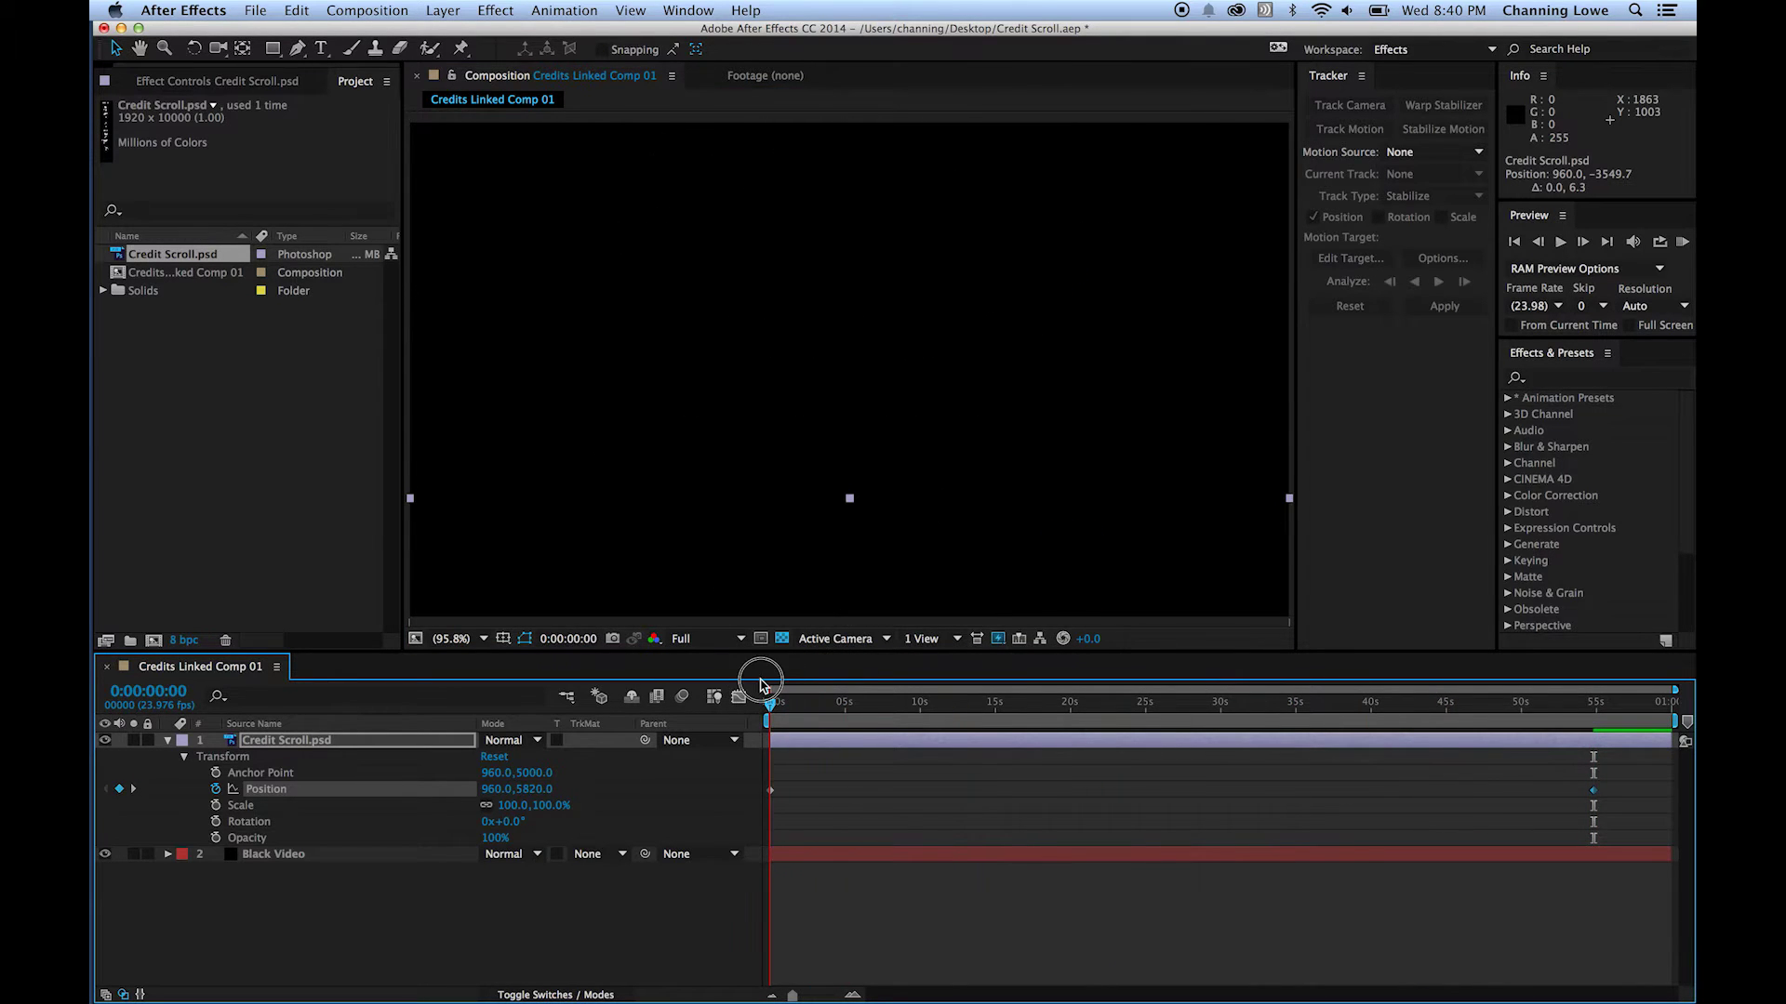
key(space)
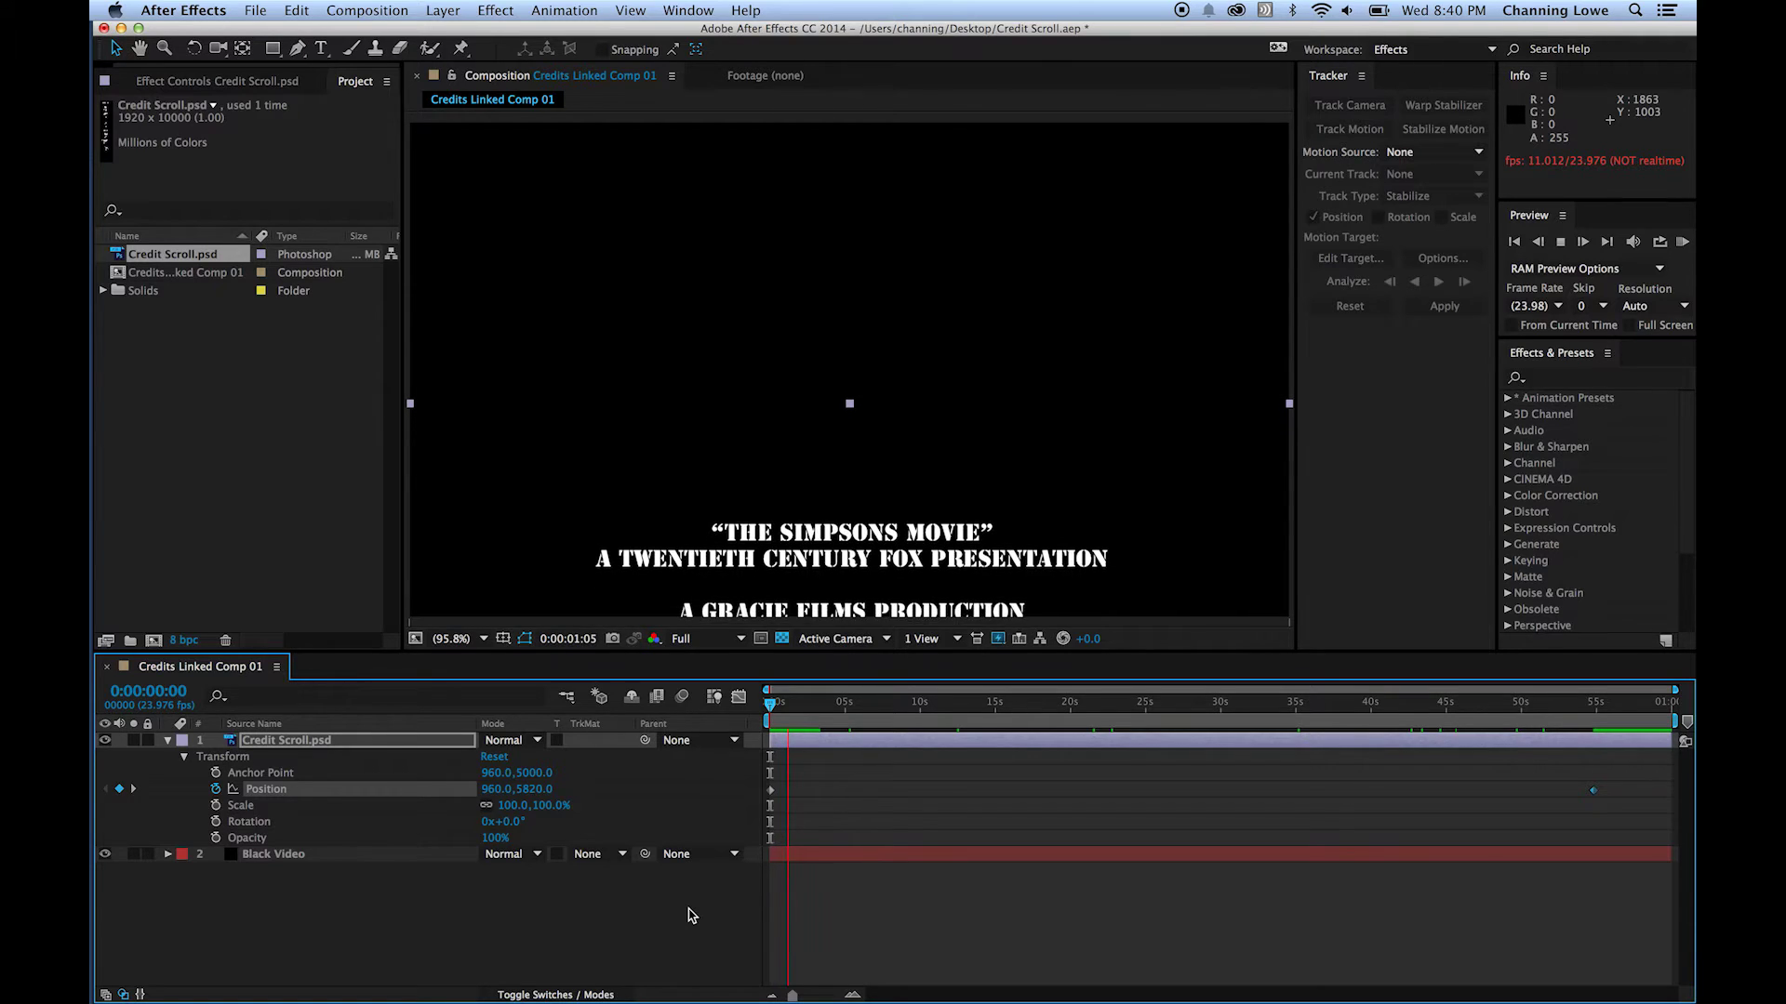
key(space)
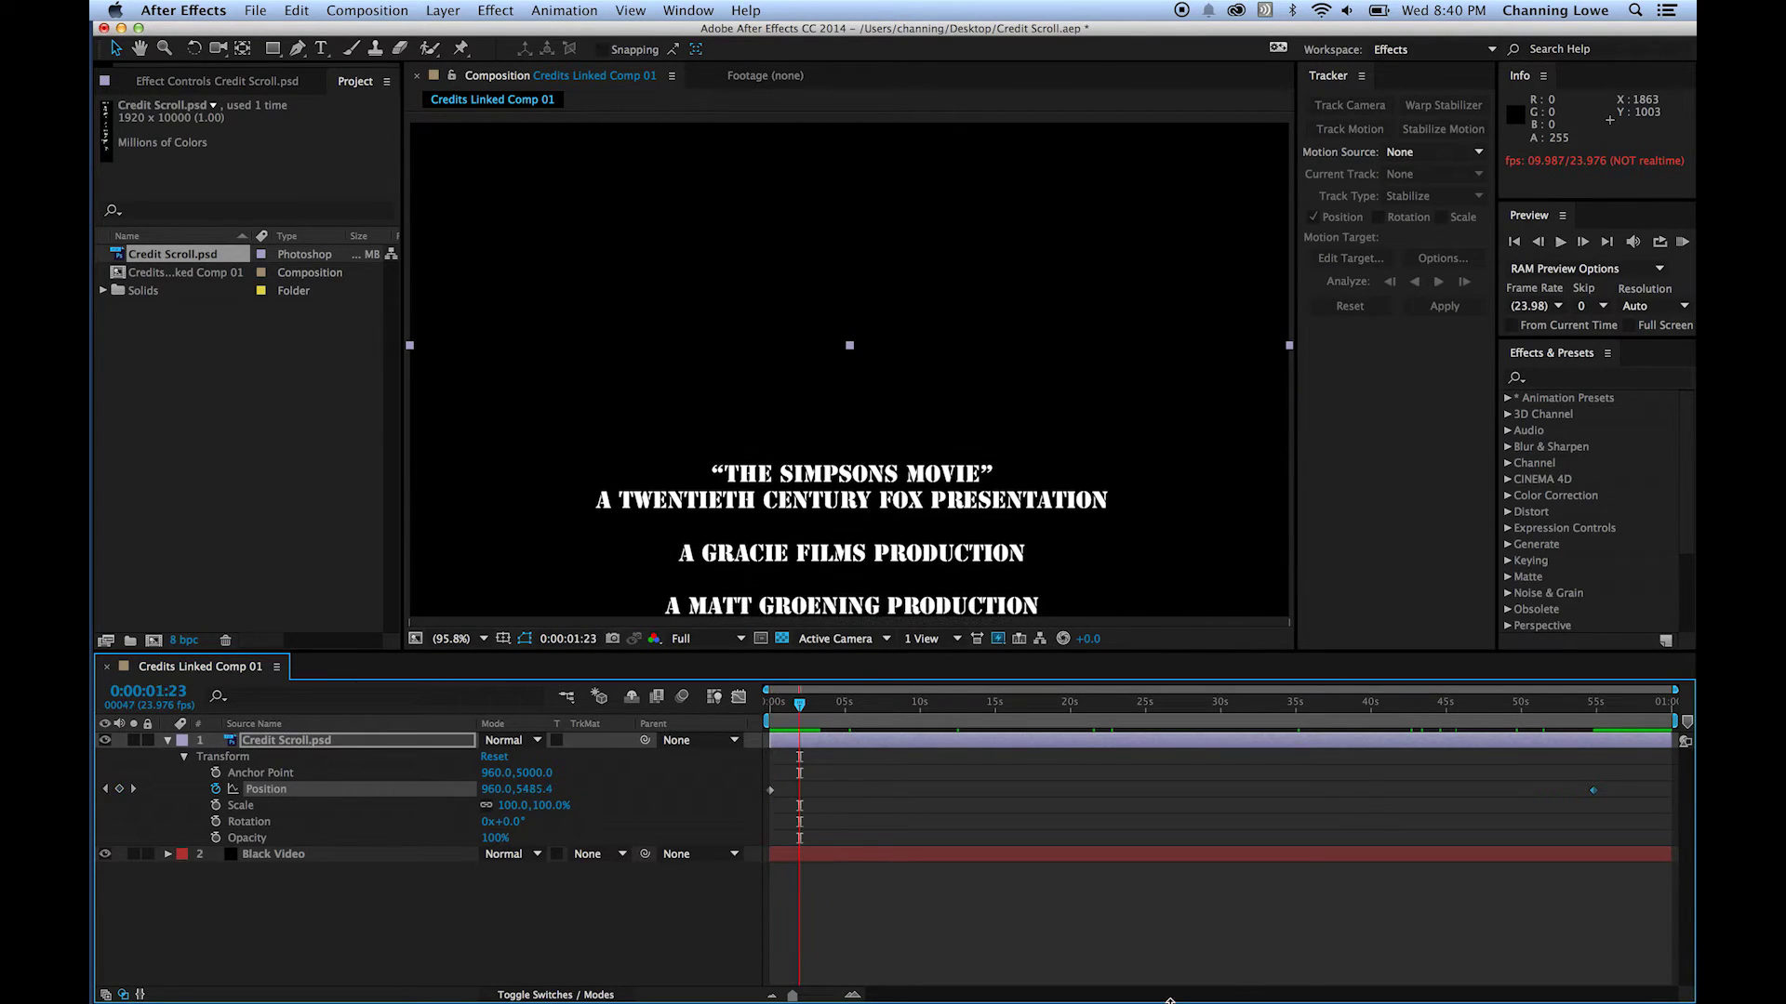
Move the ending Position keyframe earlier to 0:00:39:19 and preview the faster scroll from the start.
drag(1618, 796, 1370, 810)
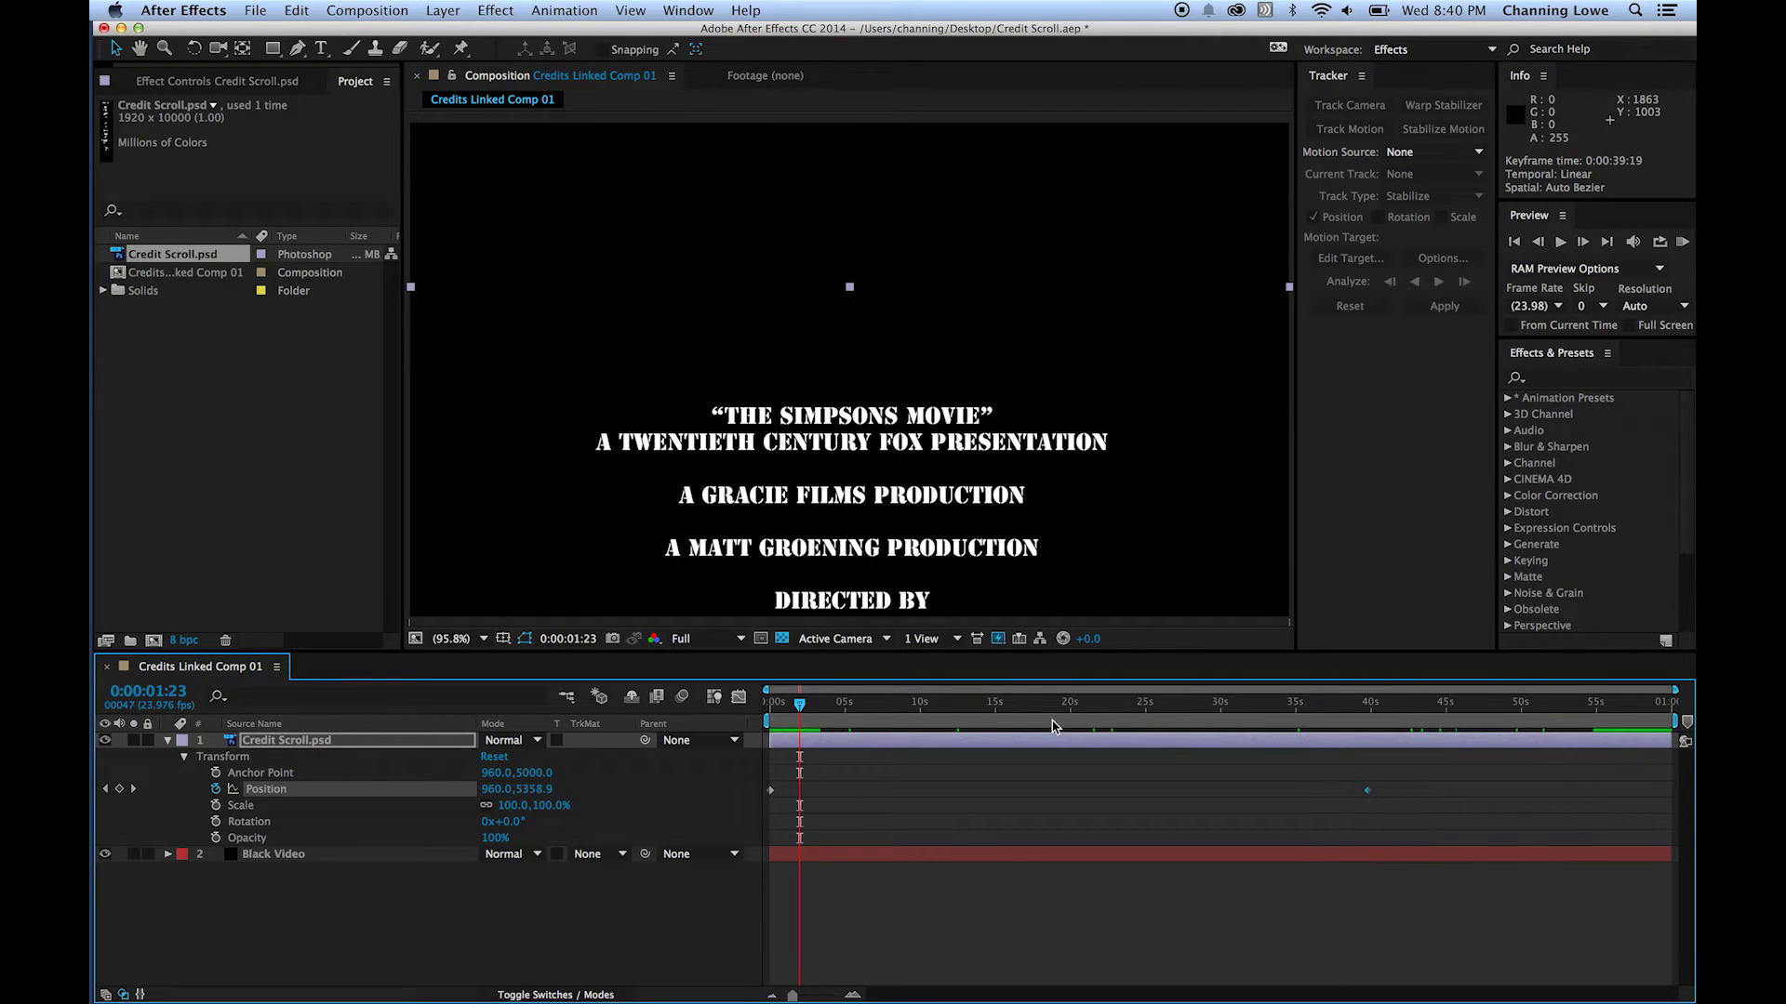
key(KP_0)
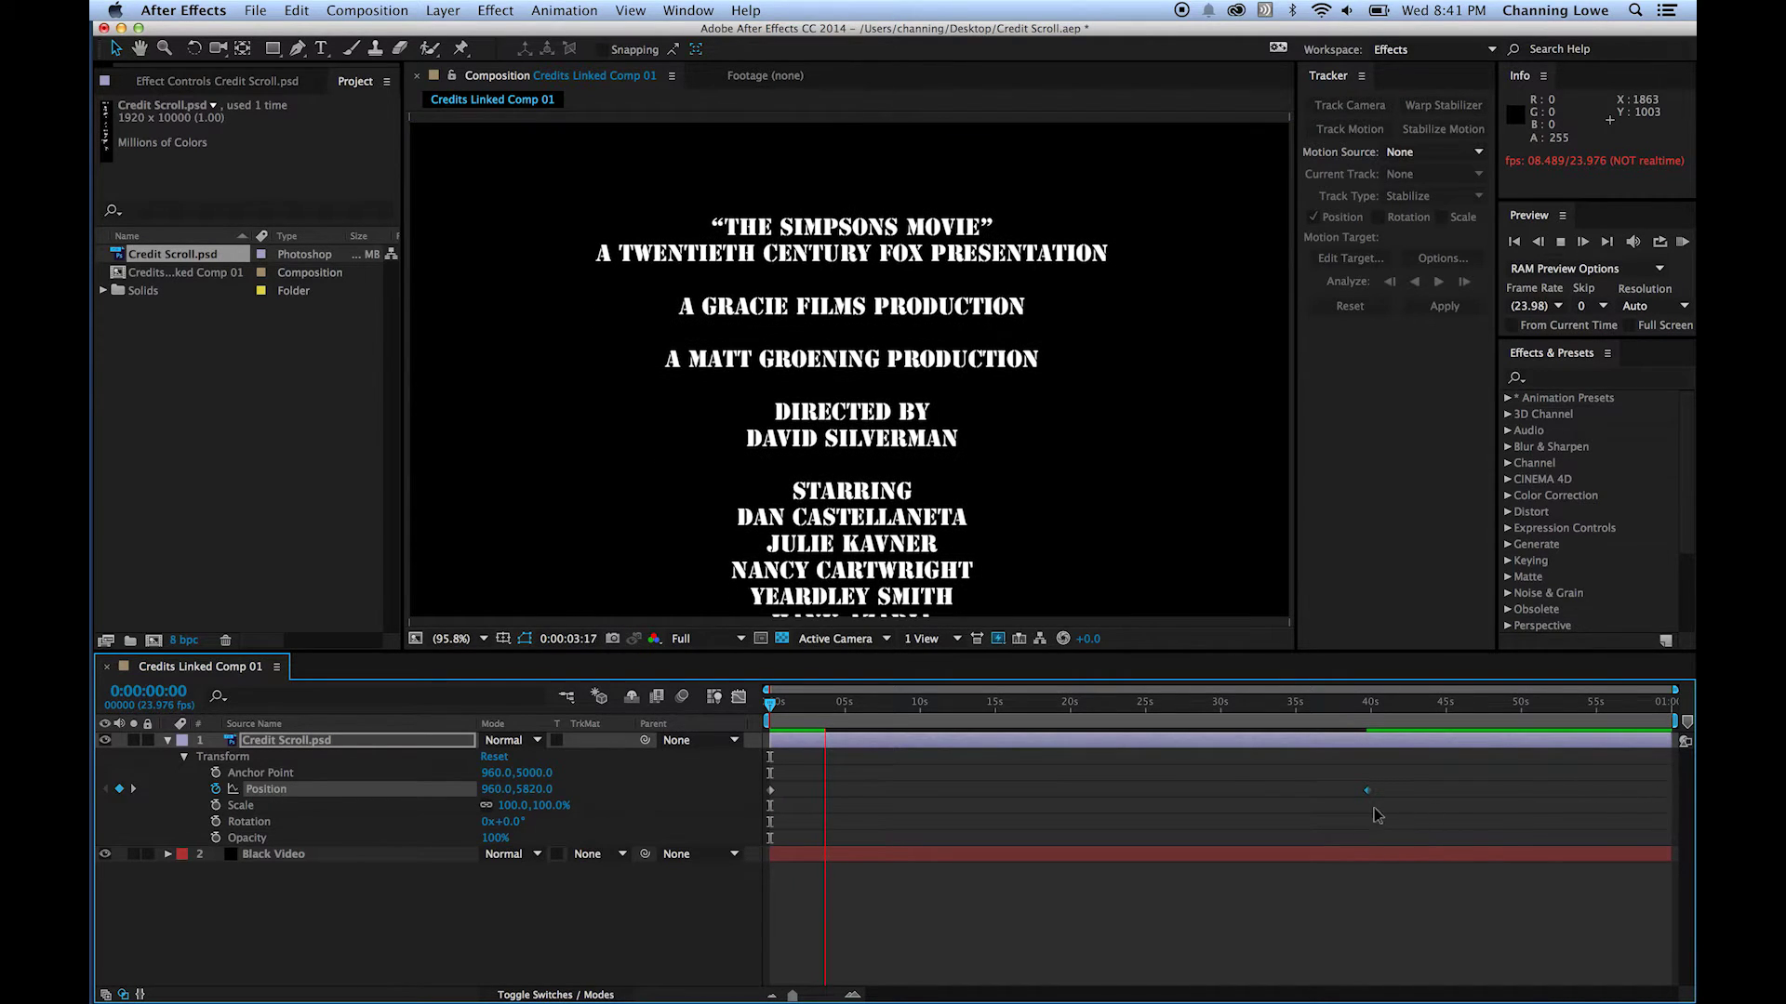
key(space)
drag(796, 697, 758, 699)
key(space)
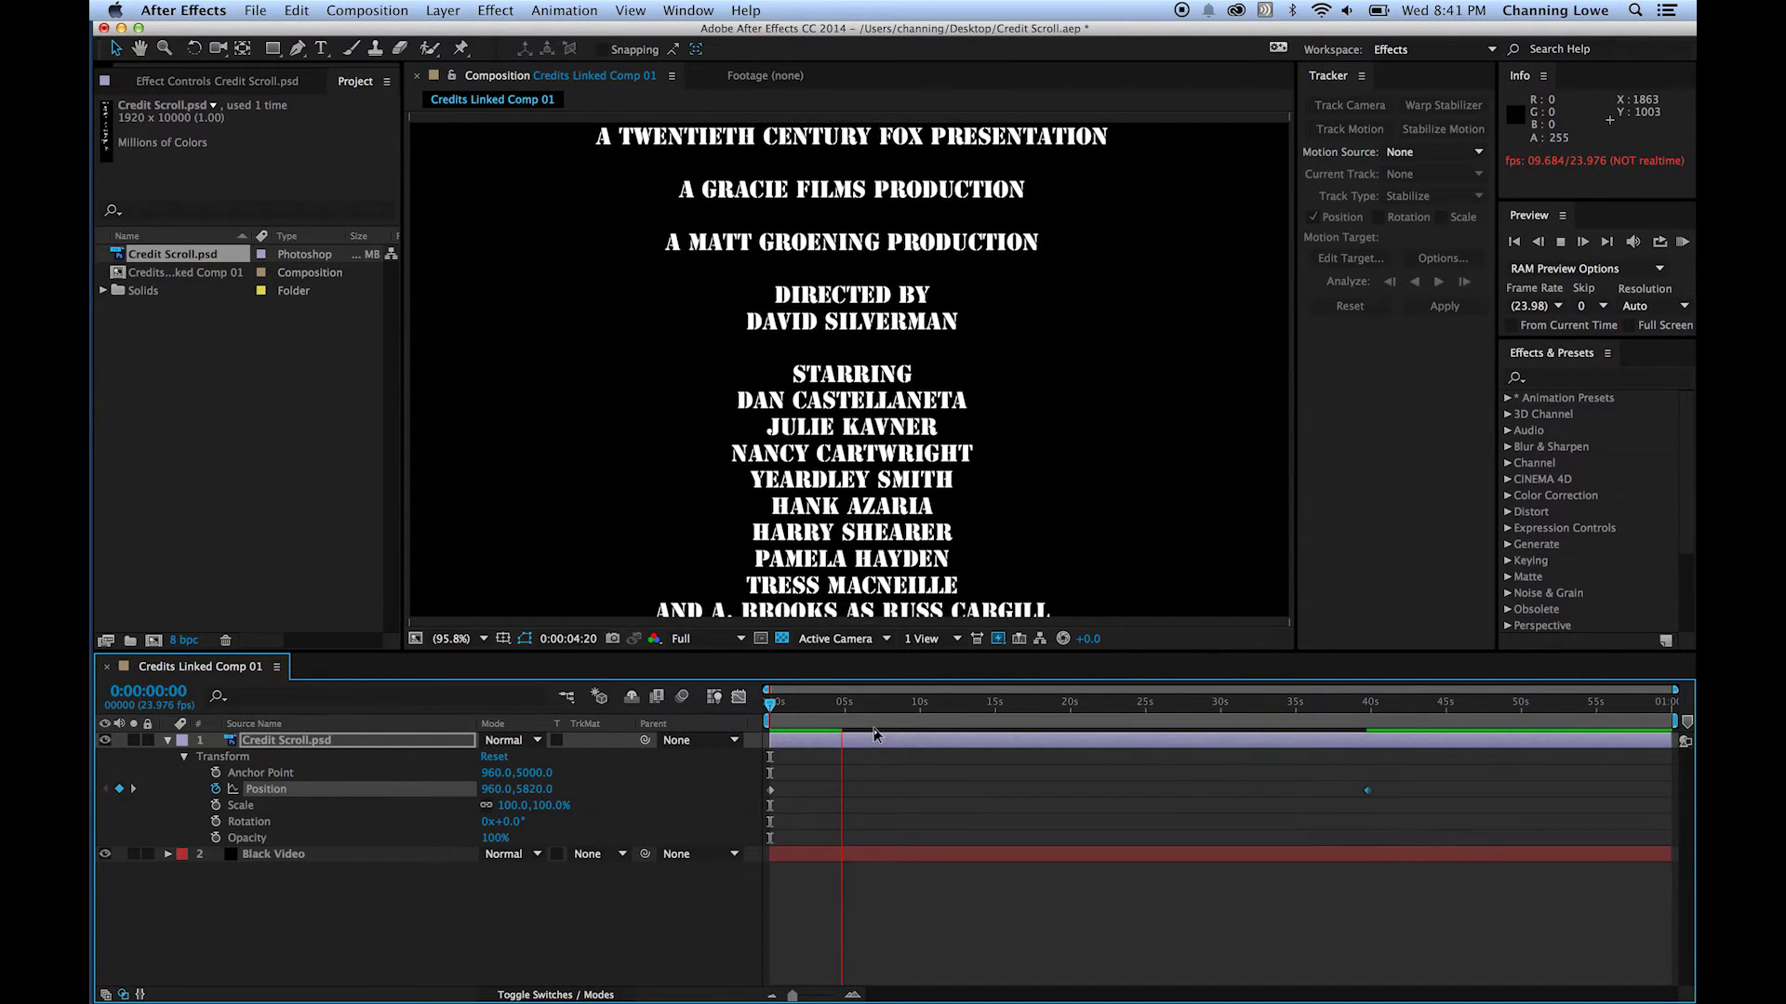
Preview the last part of the scroll from 0:00:34:11 through the closing credit.
click(870, 709)
drag(870, 710, 1288, 714)
key(space)
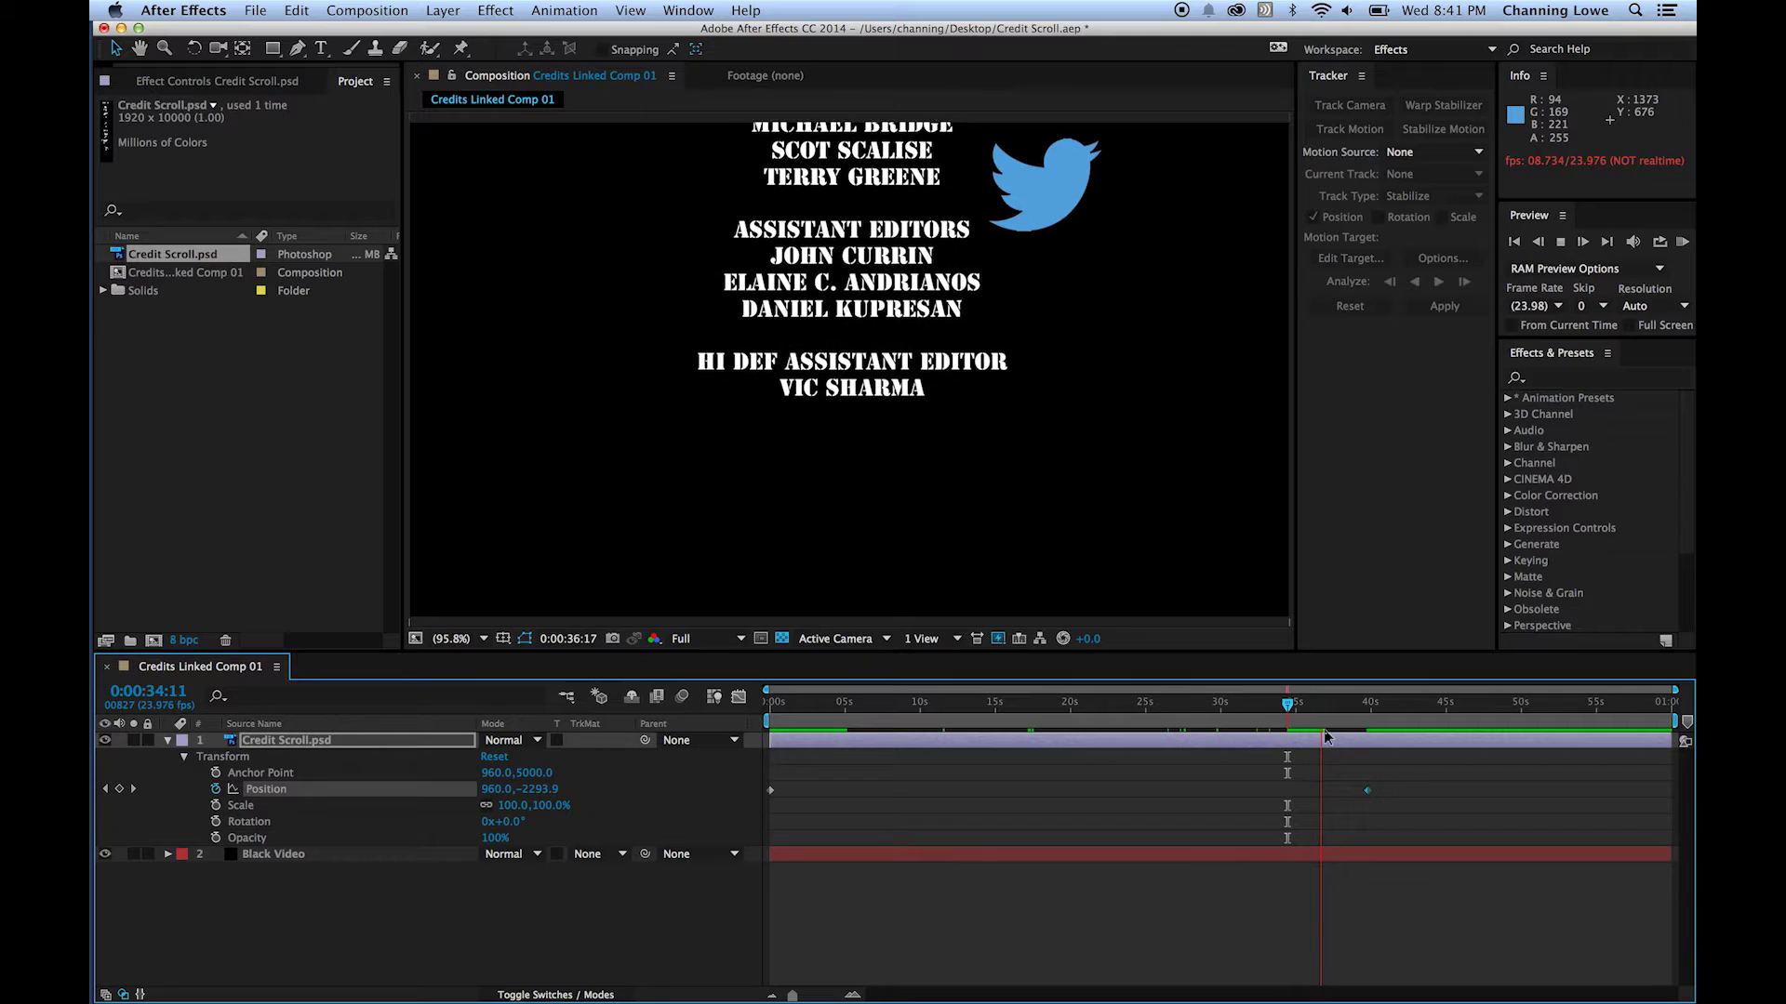
click(1330, 712)
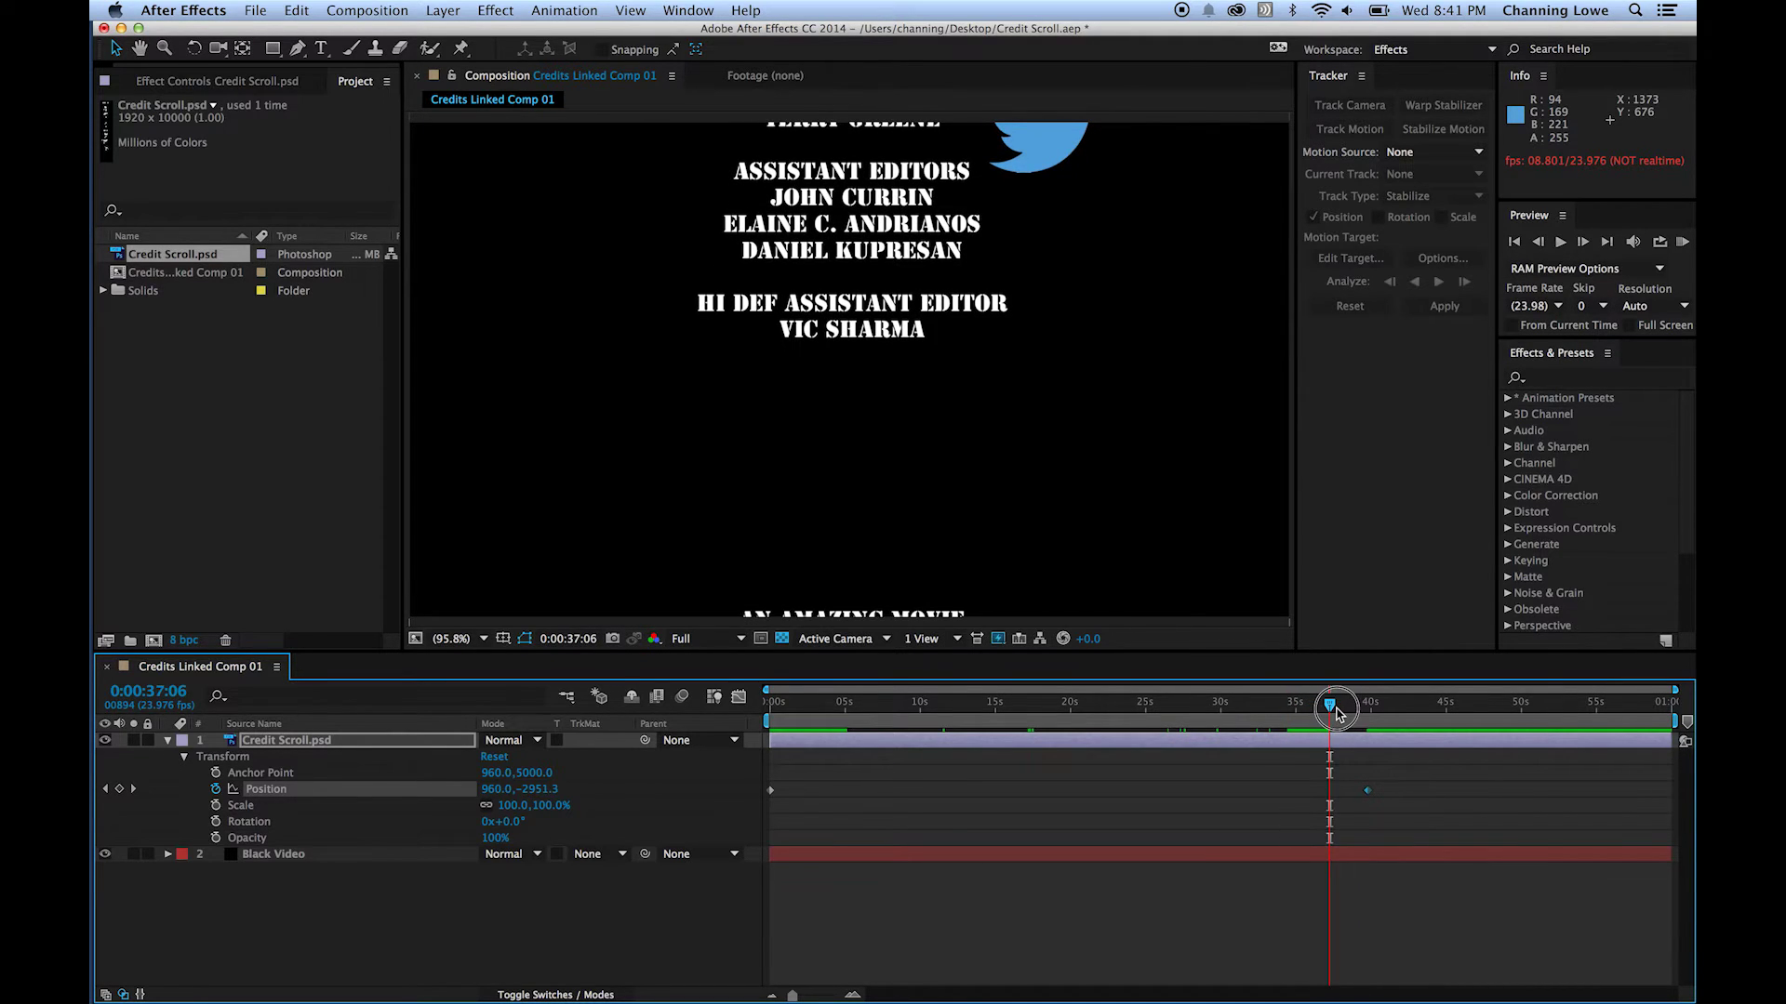
key(space)
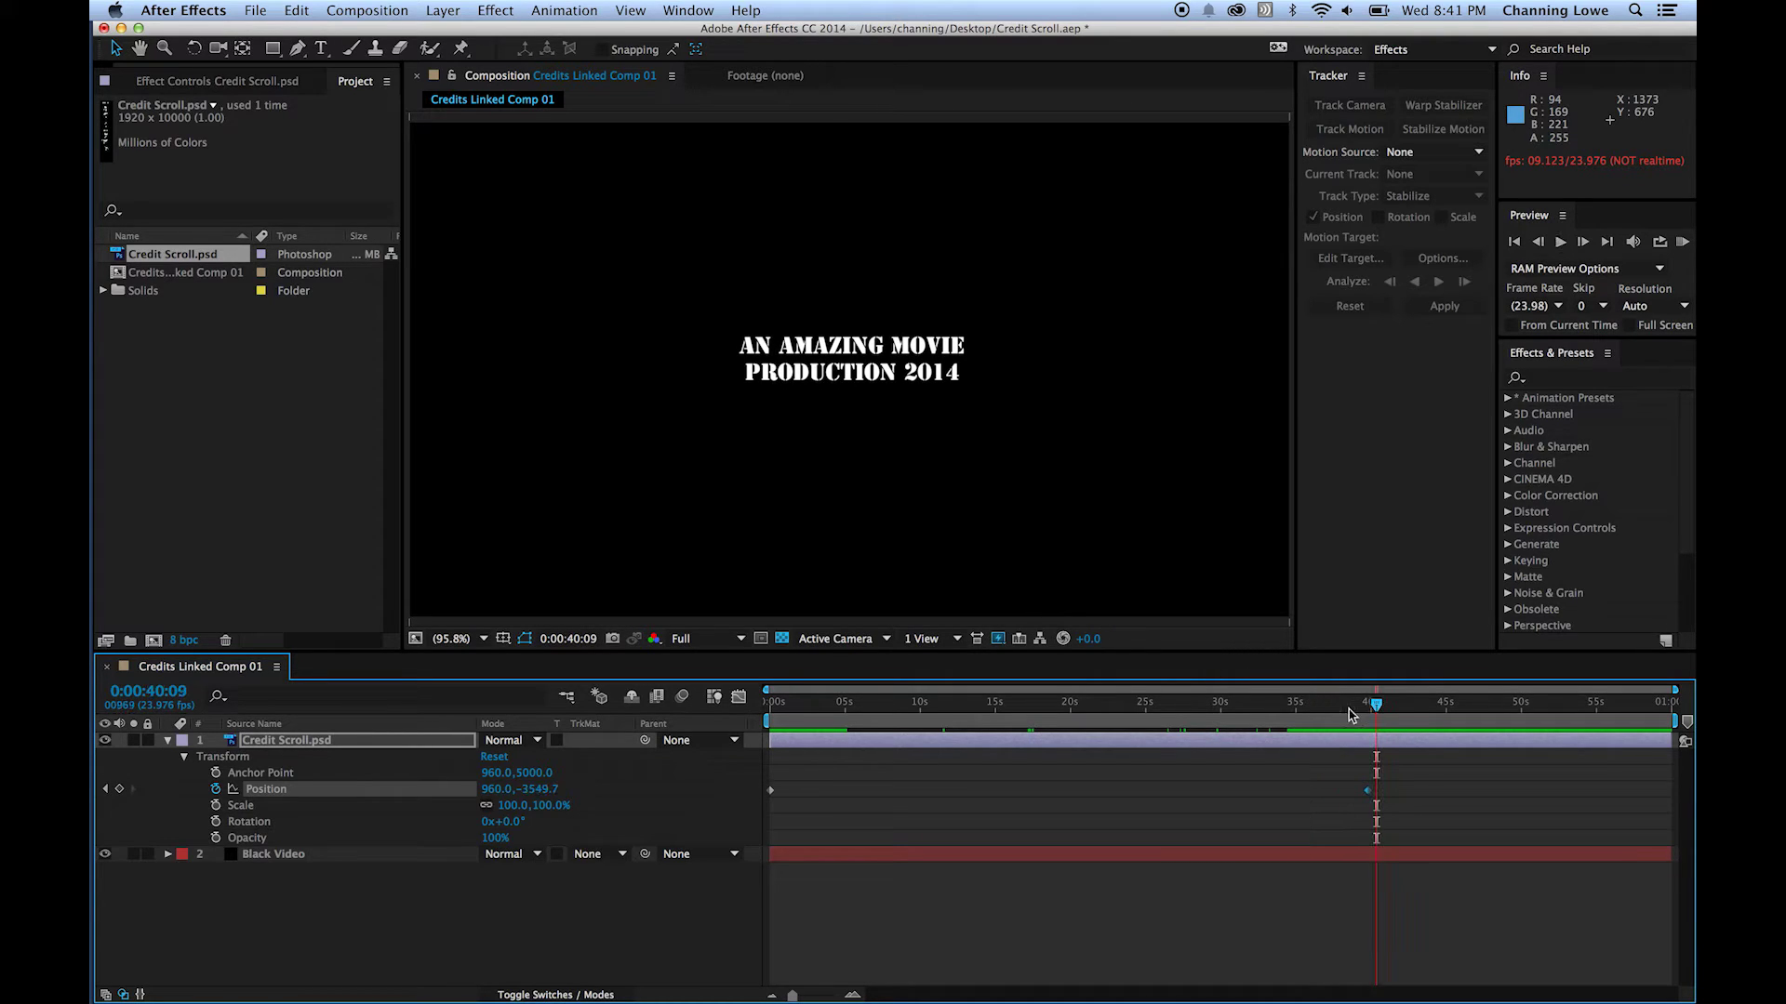
Add a Position keyframe to the Credit Scroll.psd layer at 0:00:37:04.
drag(1360, 713, 1328, 709)
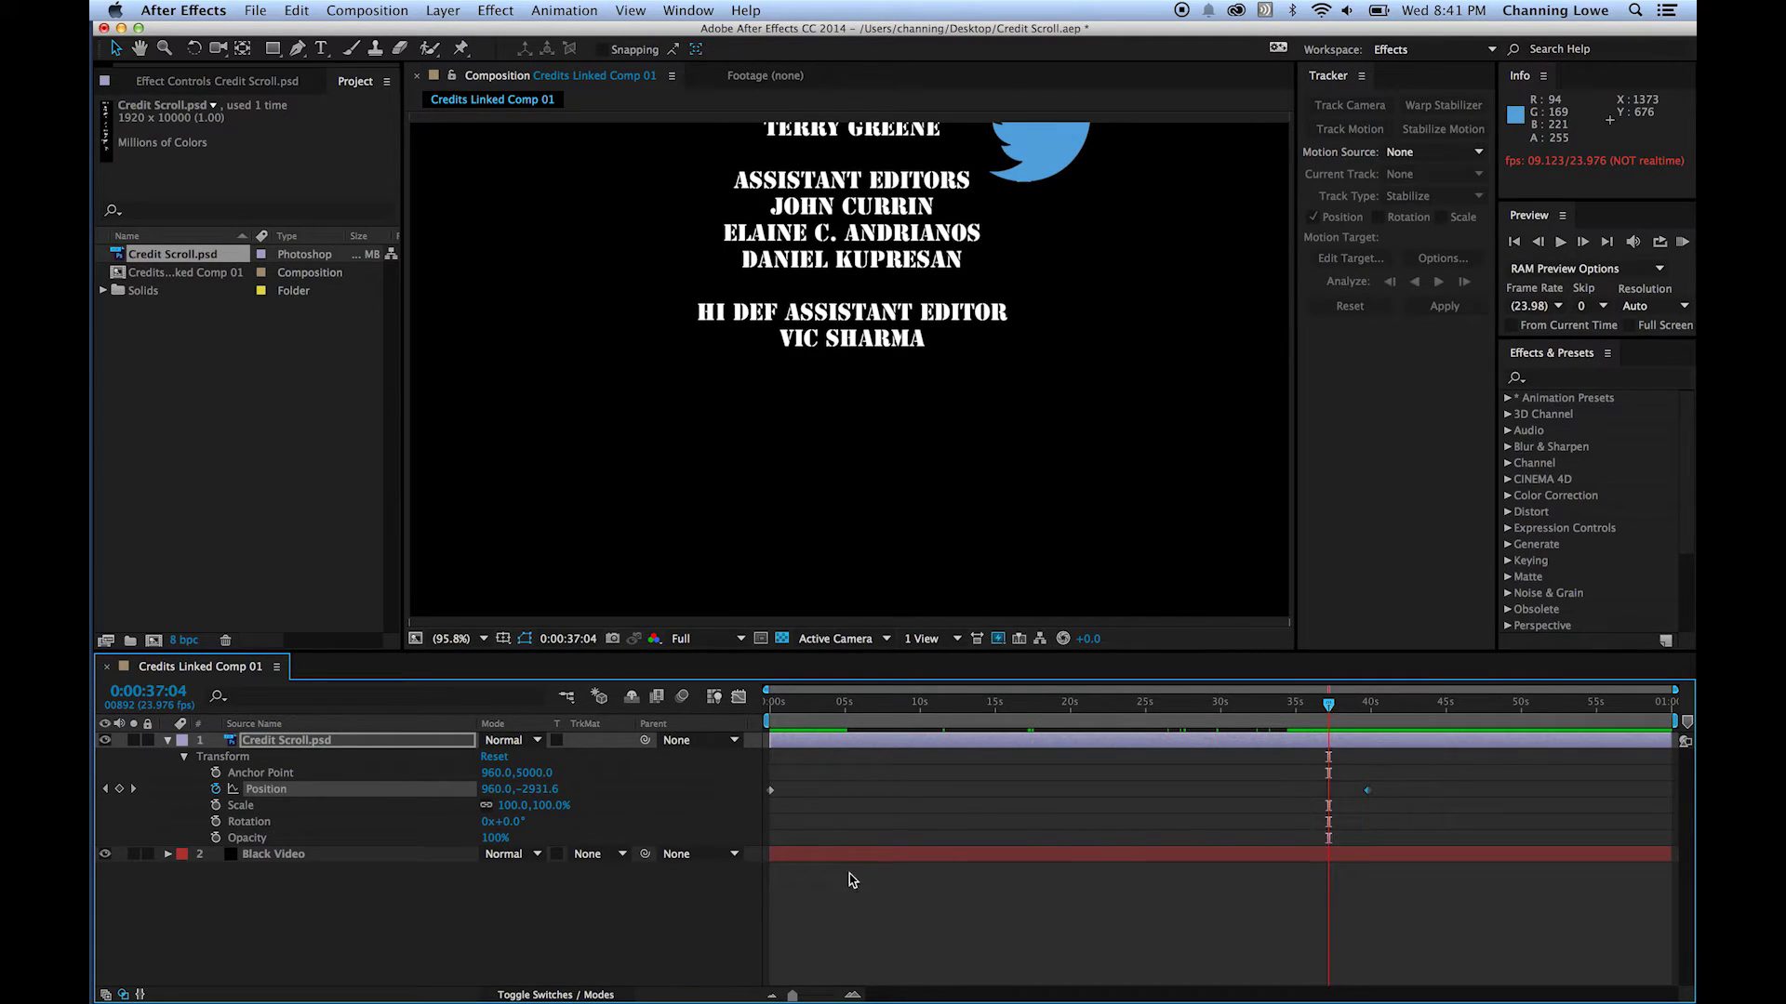
click(119, 790)
click(1343, 708)
drag(1343, 708, 1365, 711)
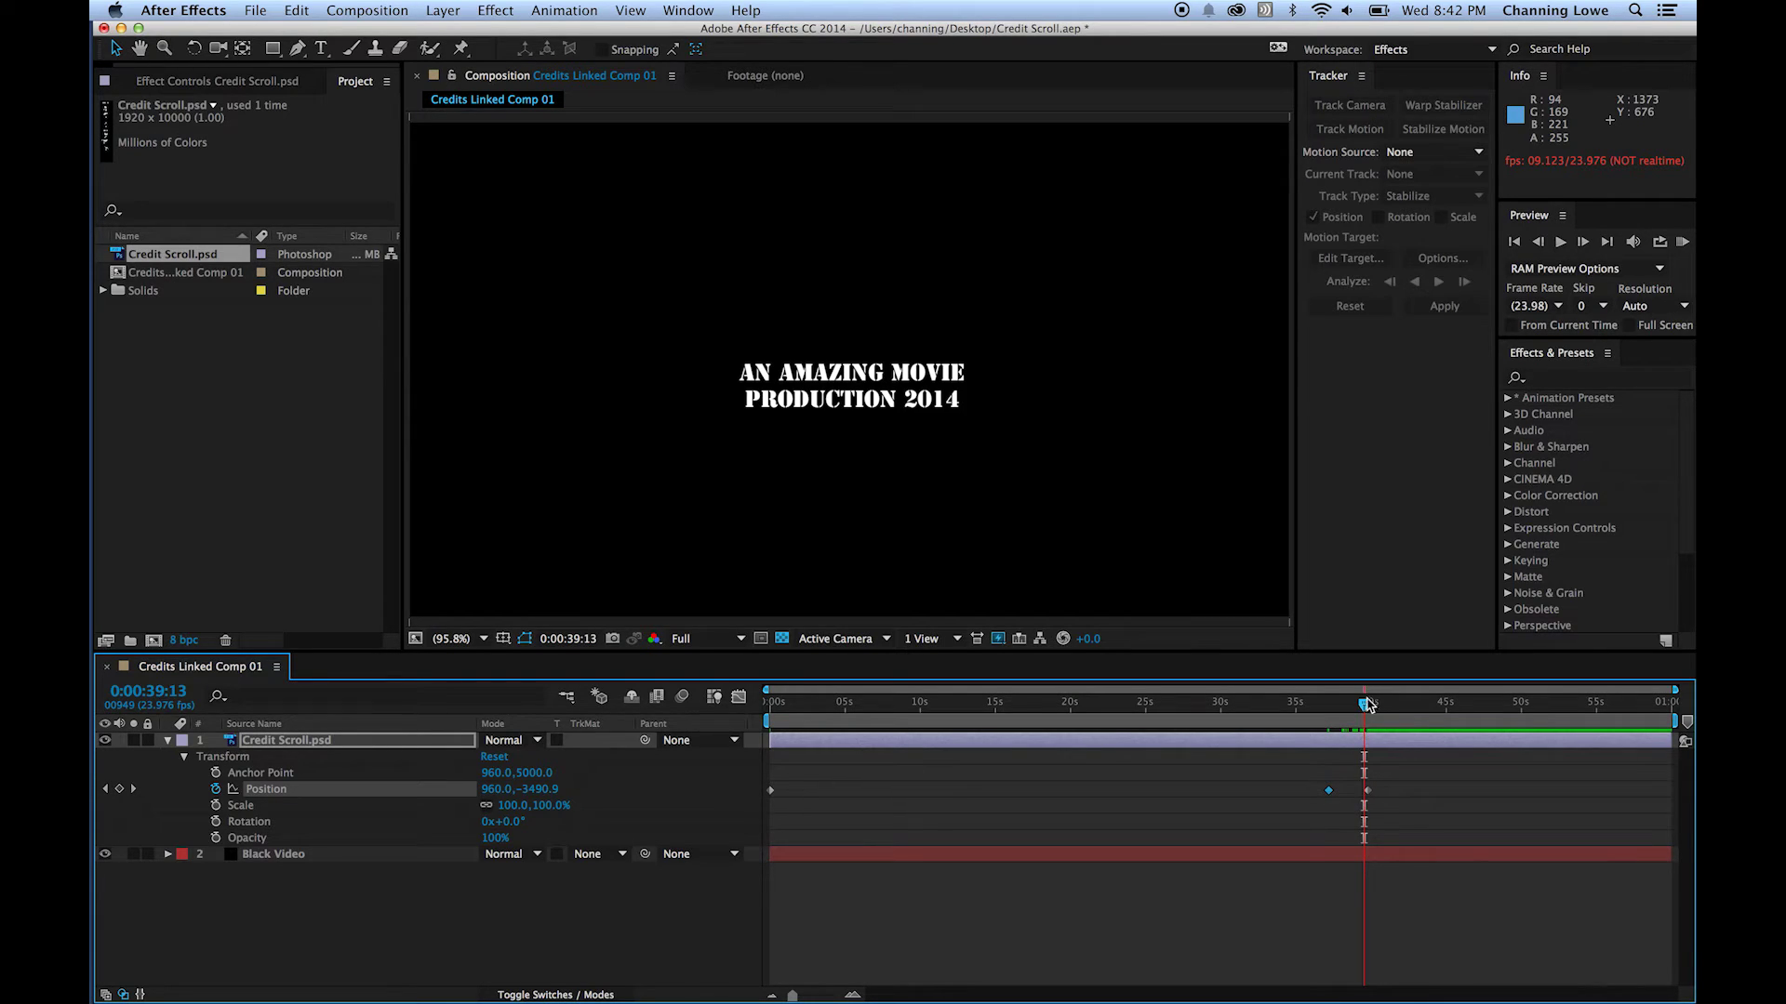
Apply Easy Ease In to the final Position keyframe so the scroll slows into the closing credit.
drag(1366, 707, 1388, 709)
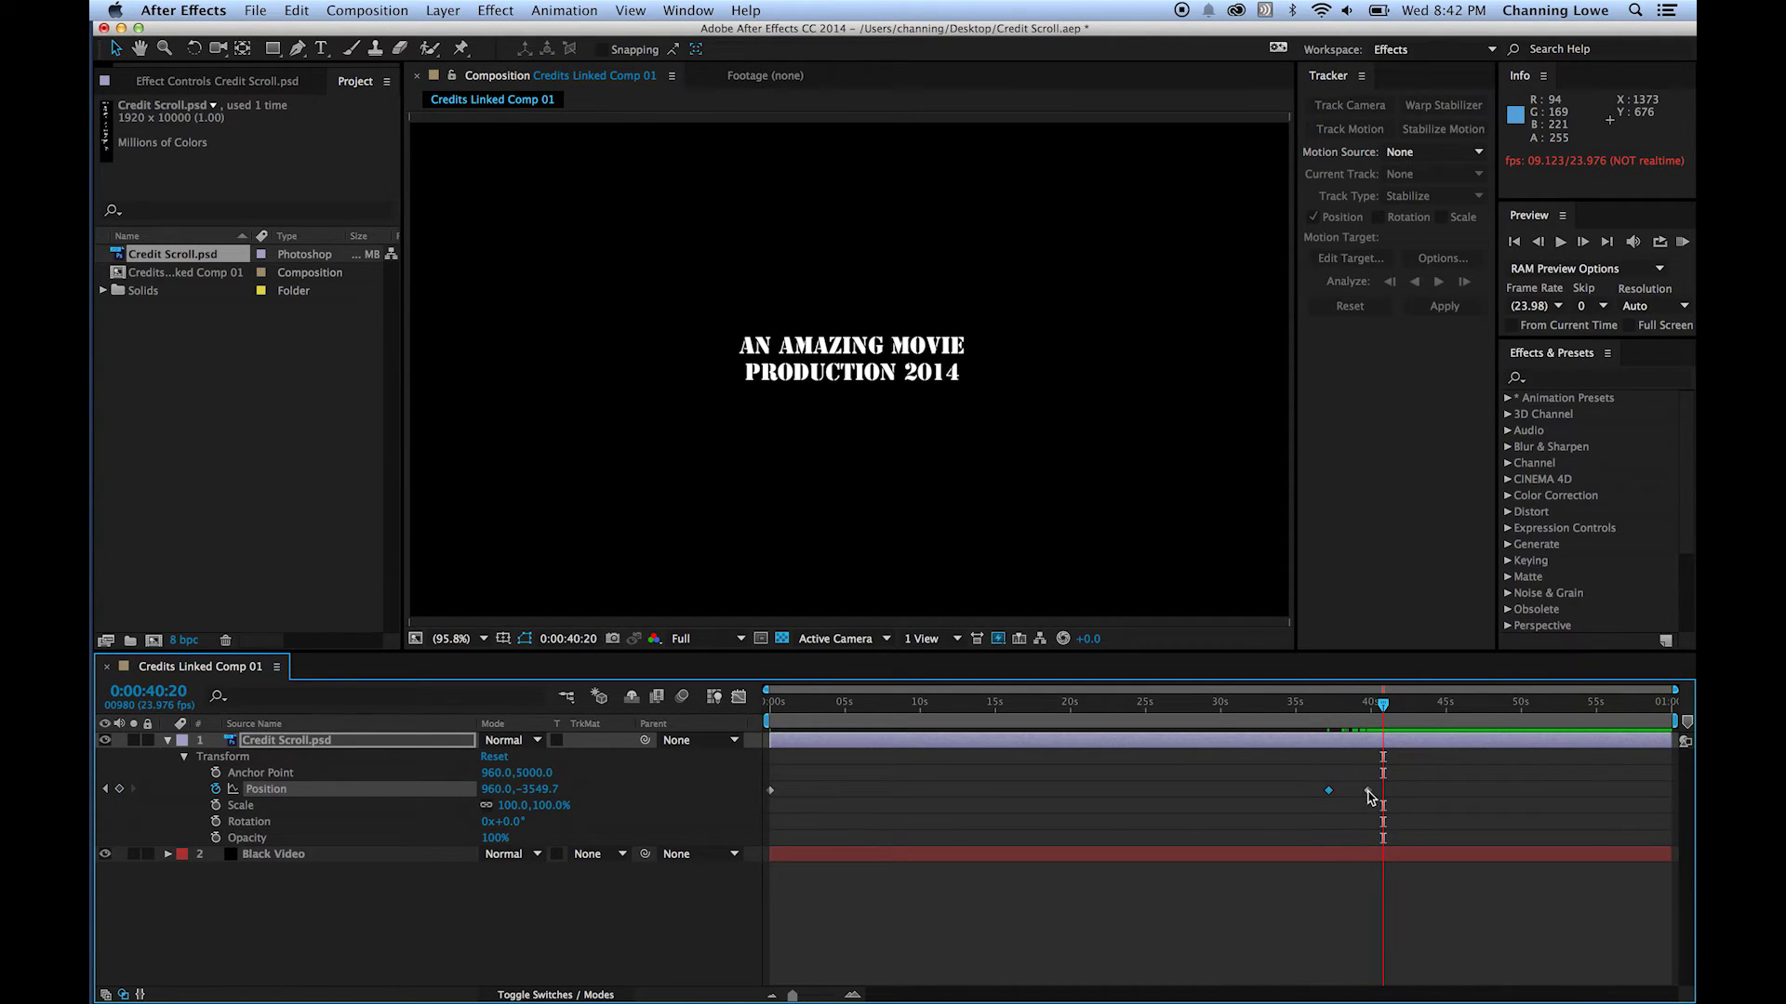
right_click(1368, 793)
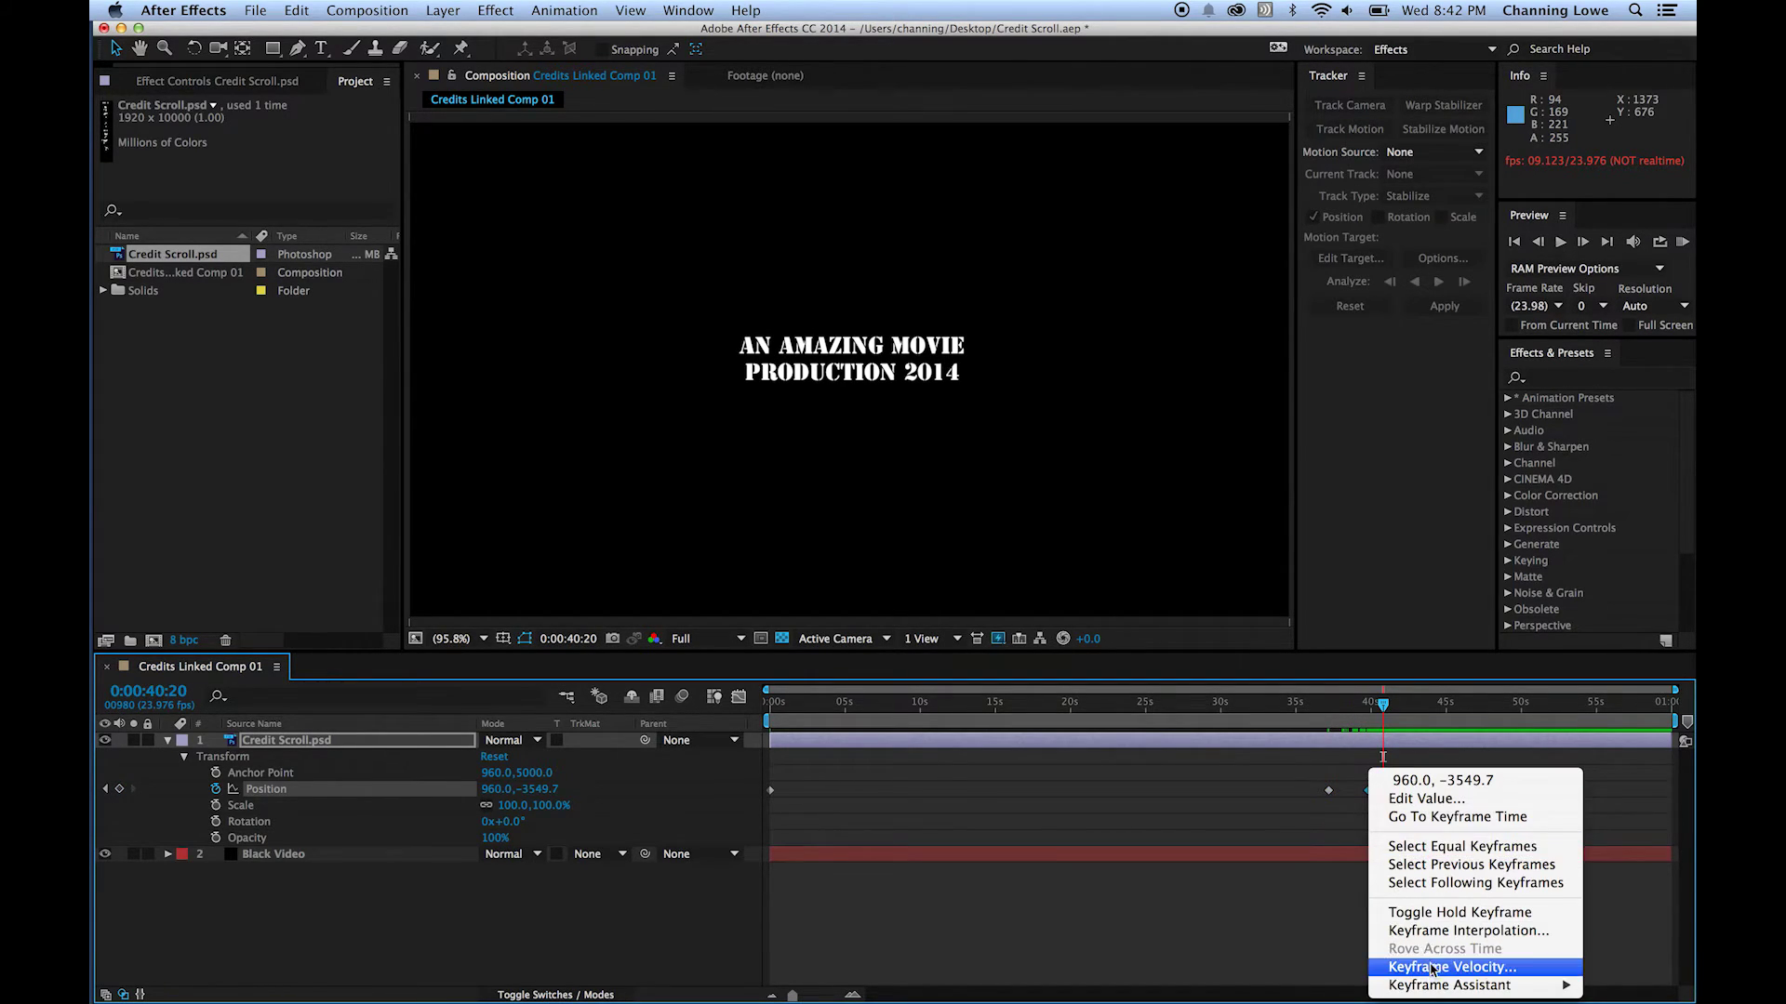
mouse_move(1436, 988)
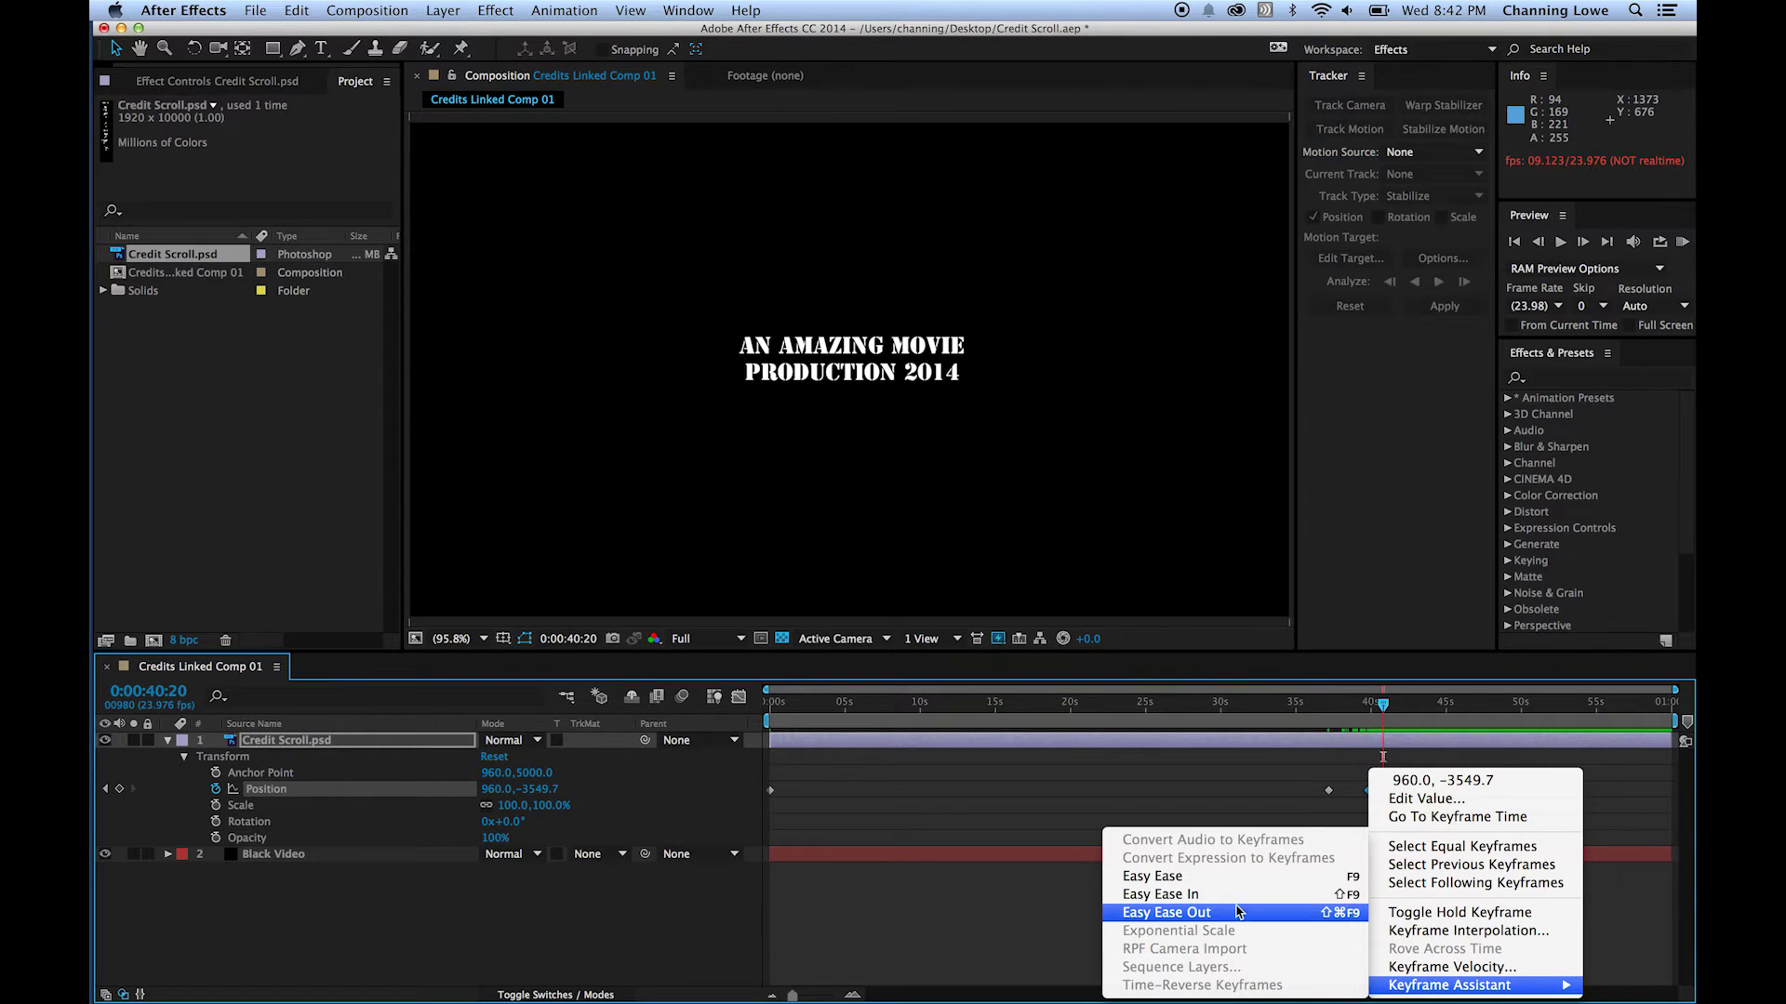
click(1237, 895)
Preview the eased end of the scroll, starting from 0:00:37:03.
drag(1363, 706, 1347, 706)
key(space)
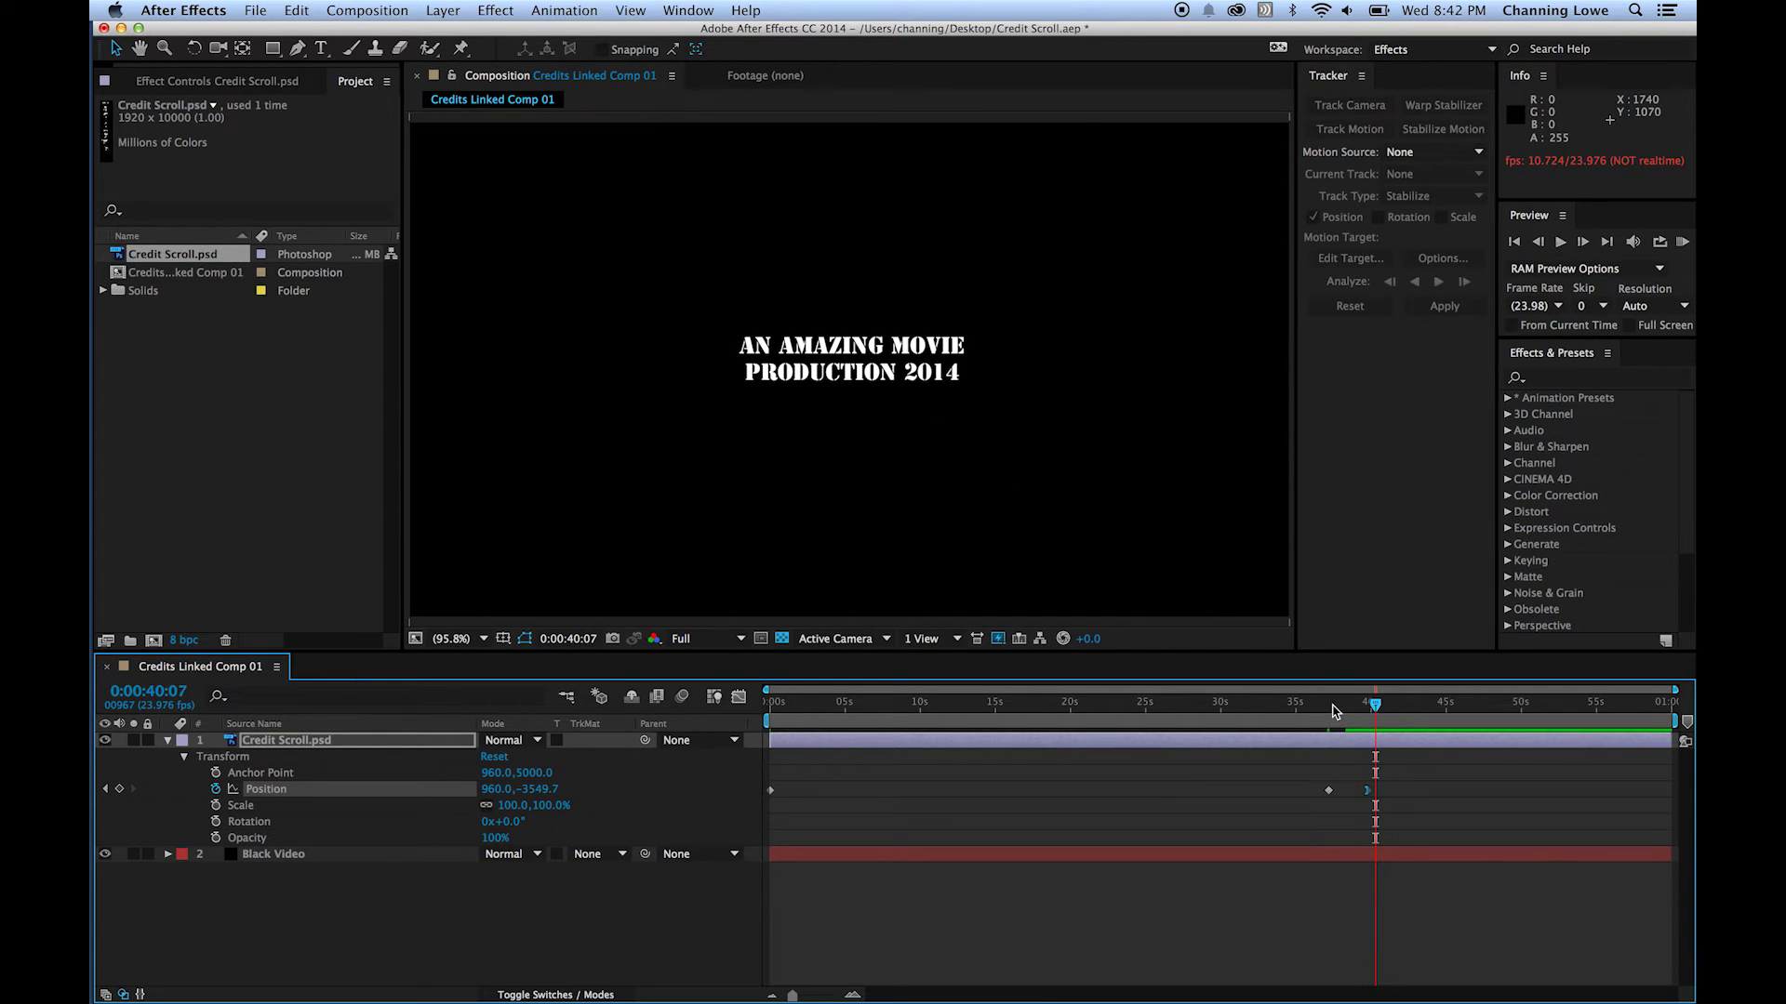
click(1328, 704)
key(space)
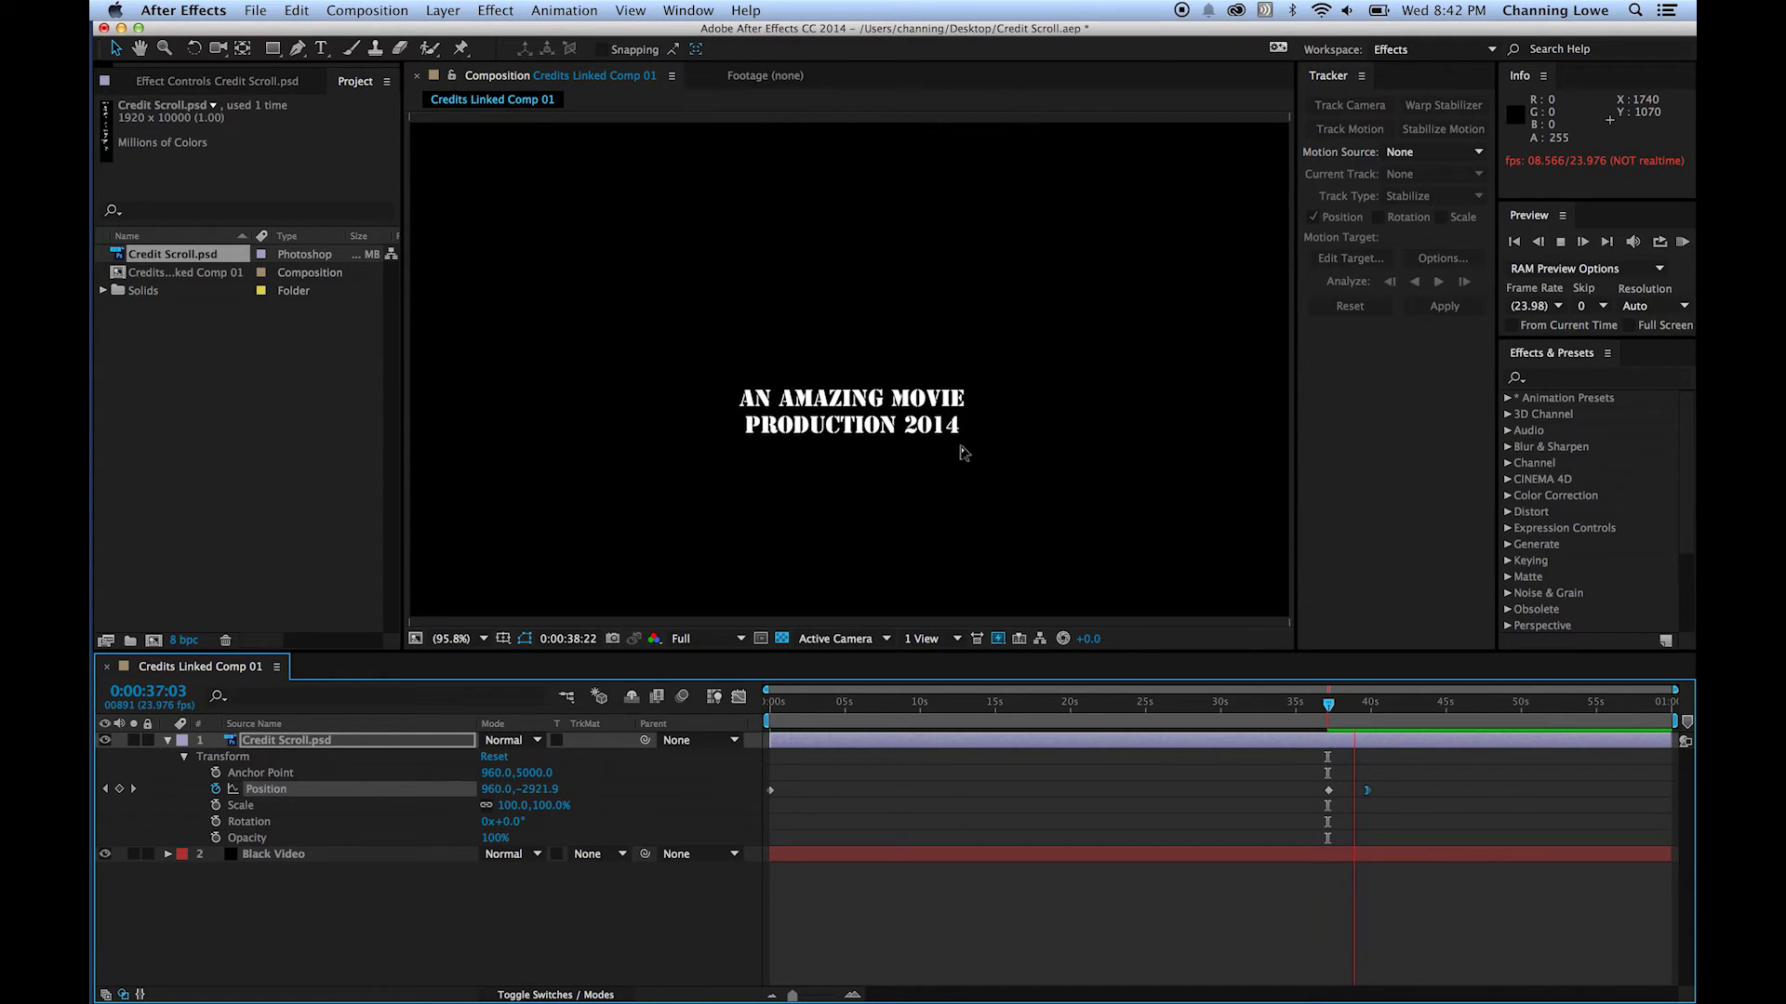
key(space)
Play the opening of the scroll from 0:00:00:01 and replay the eased ending from 0:00:37:03.
drag(1169, 702, 760, 693)
key(space)
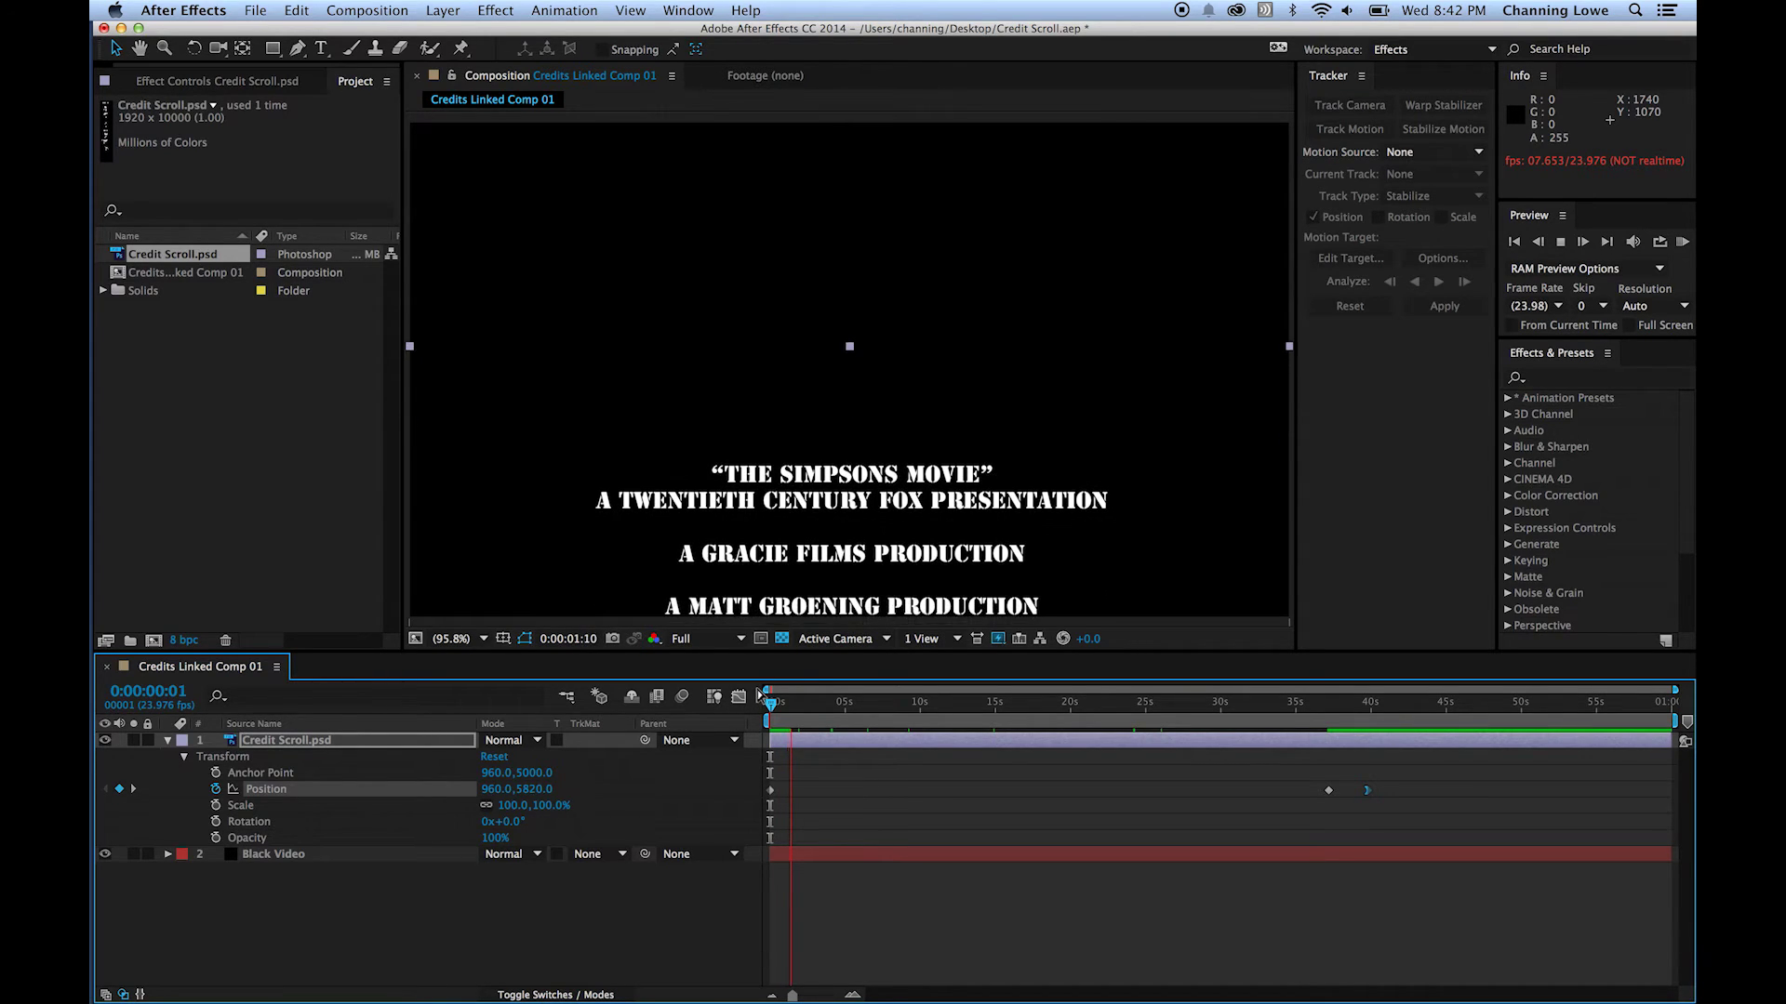
key(space)
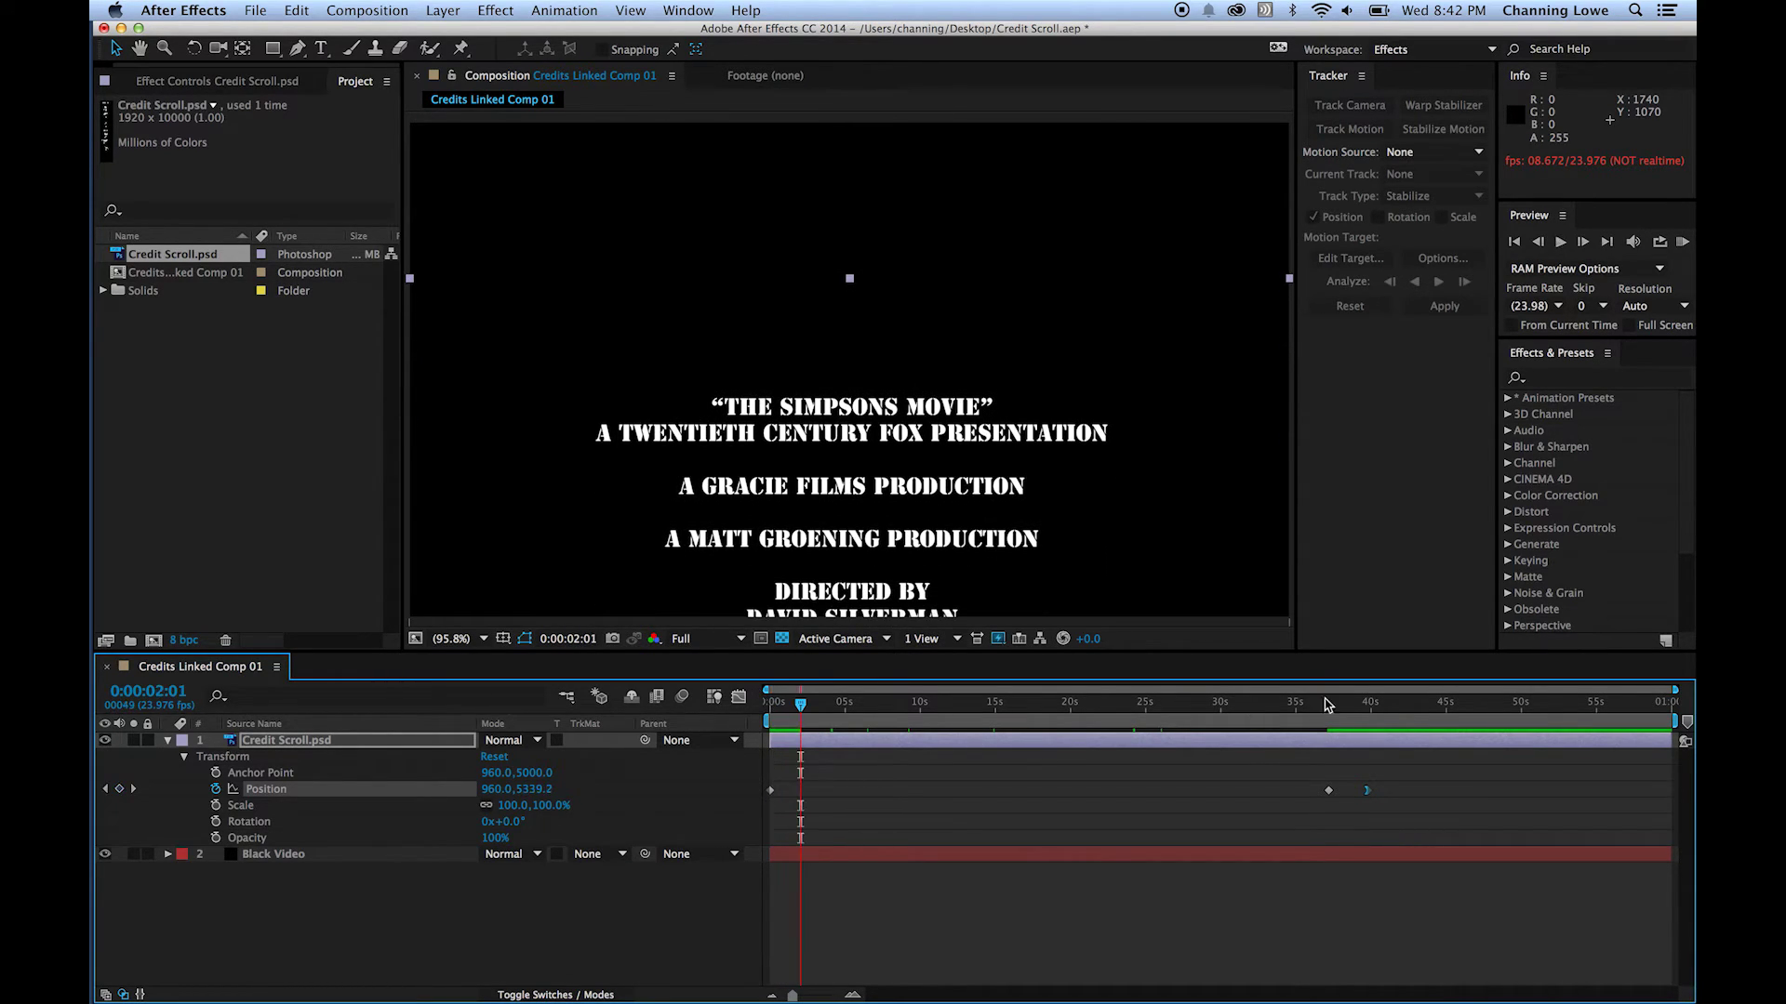
drag(1041, 707, 1328, 745)
key(space)
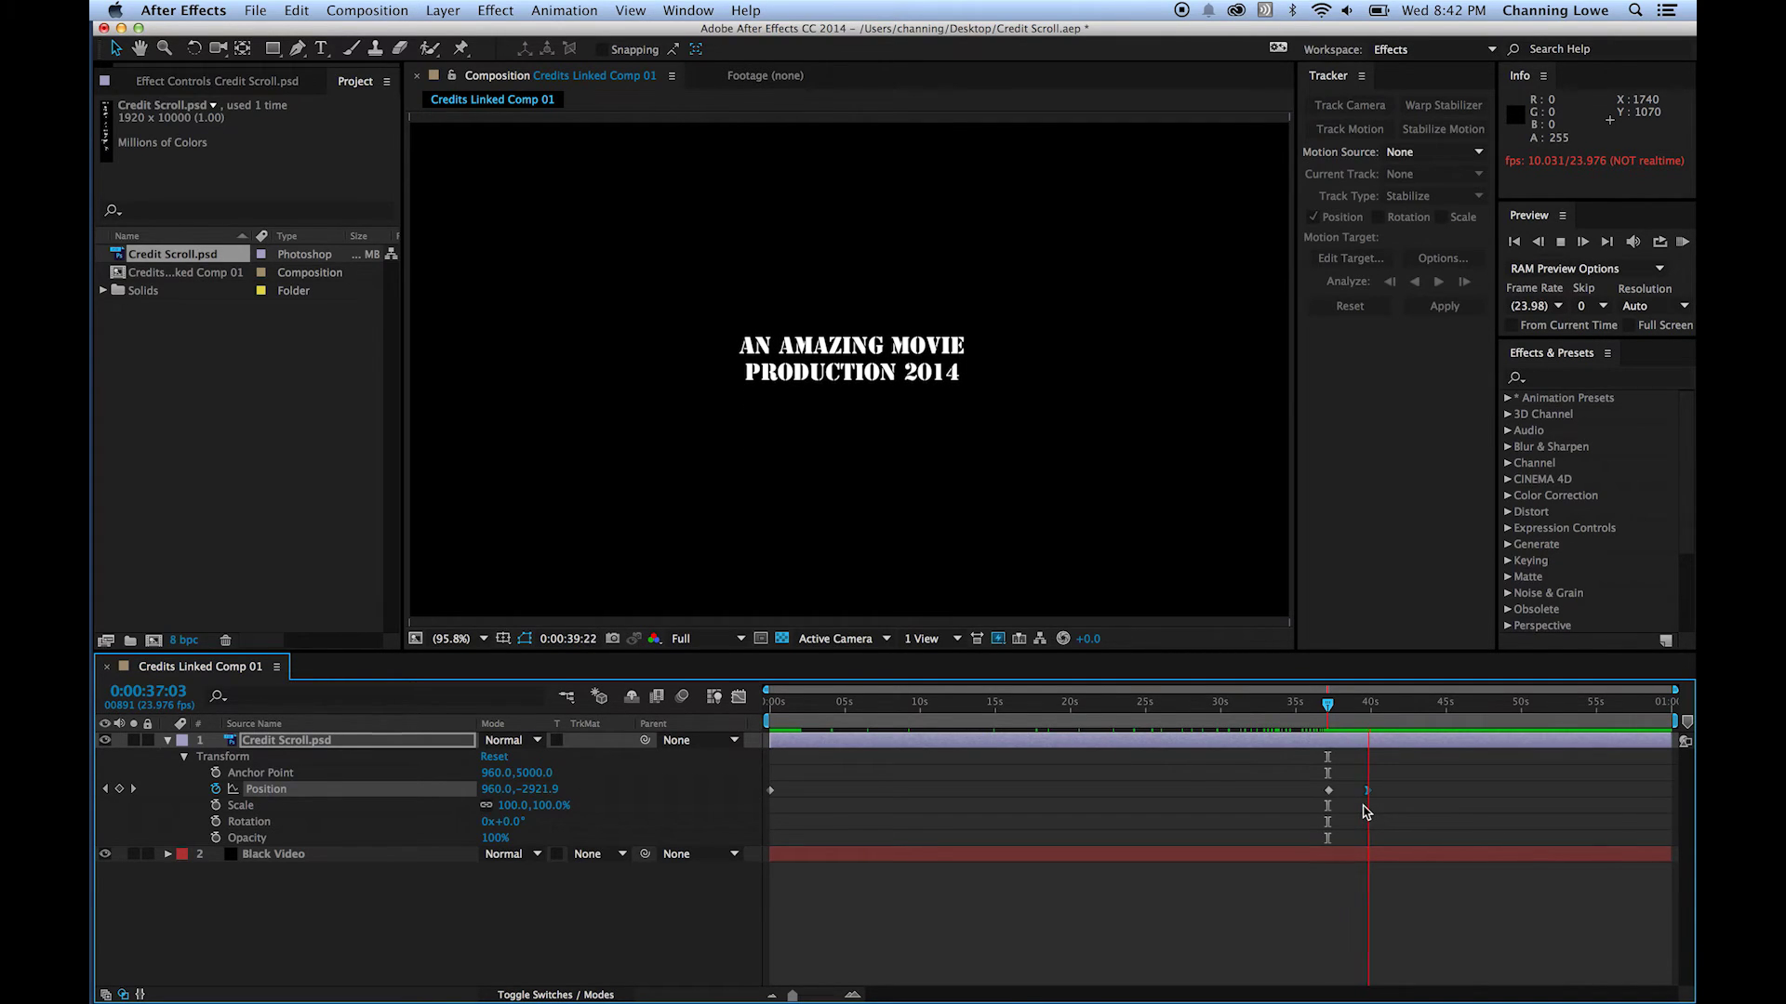
key(space)
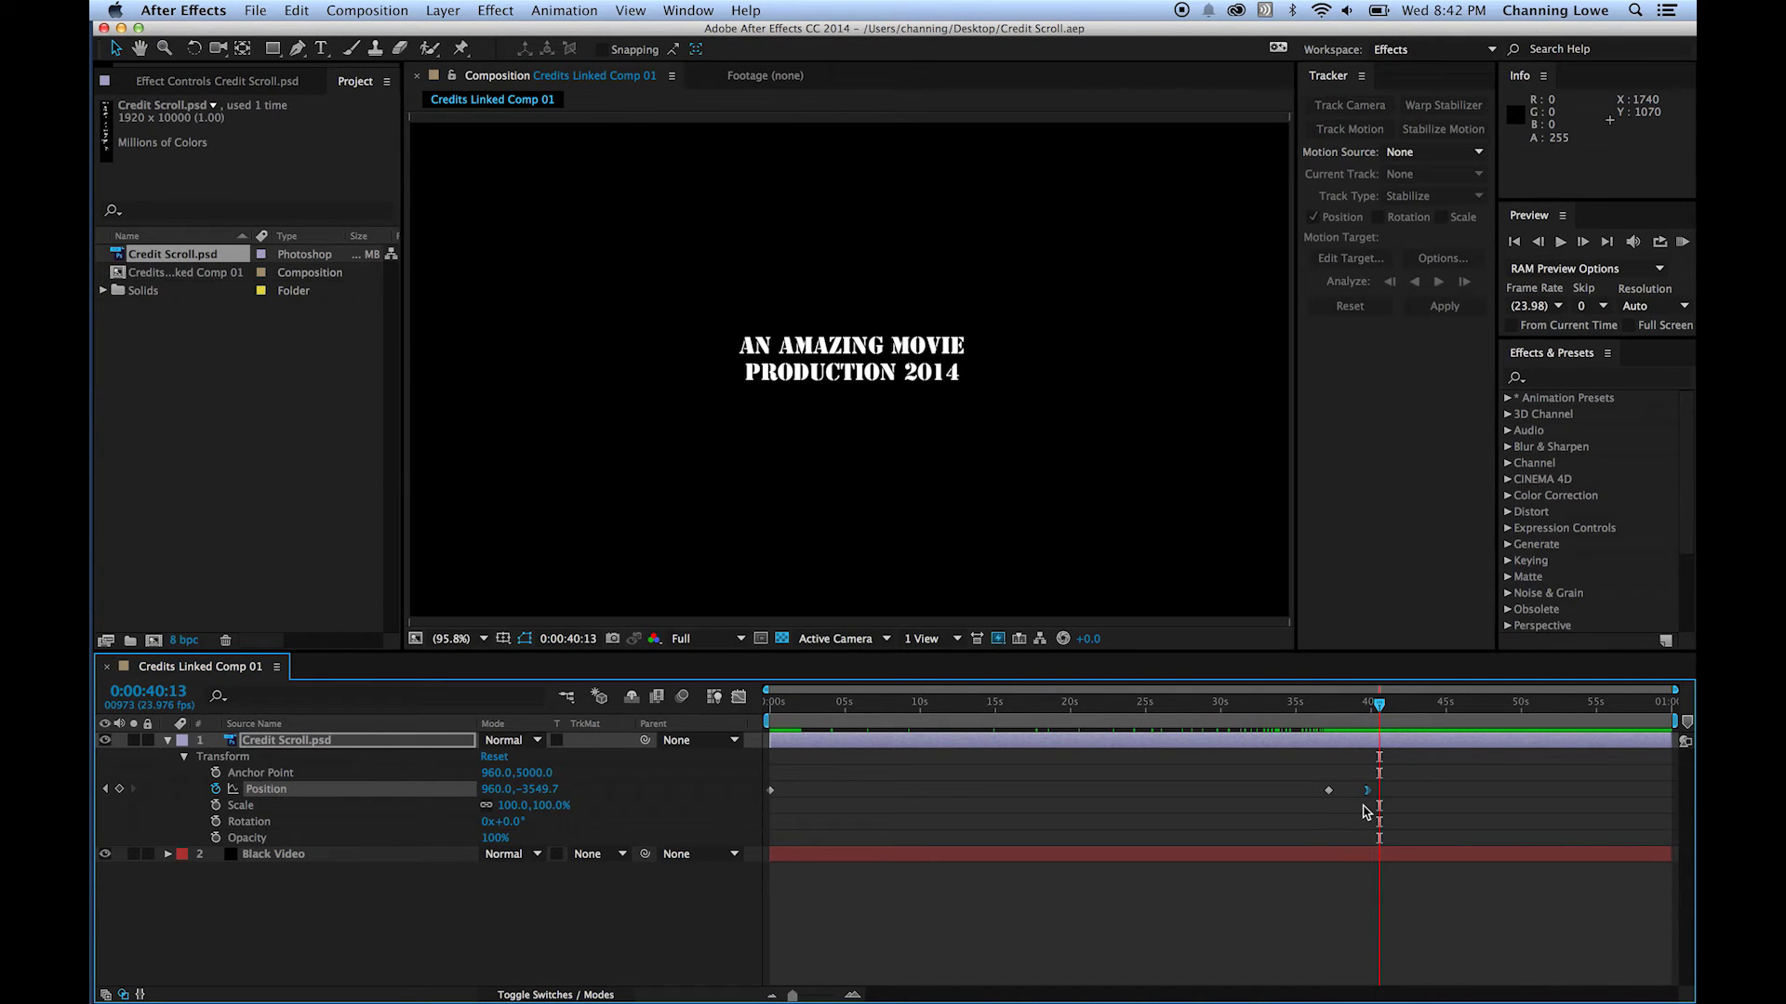
Switch to Premiere Pro and render the video preview of Sequence 01 with the linked credits composition.
key(super+Tab)
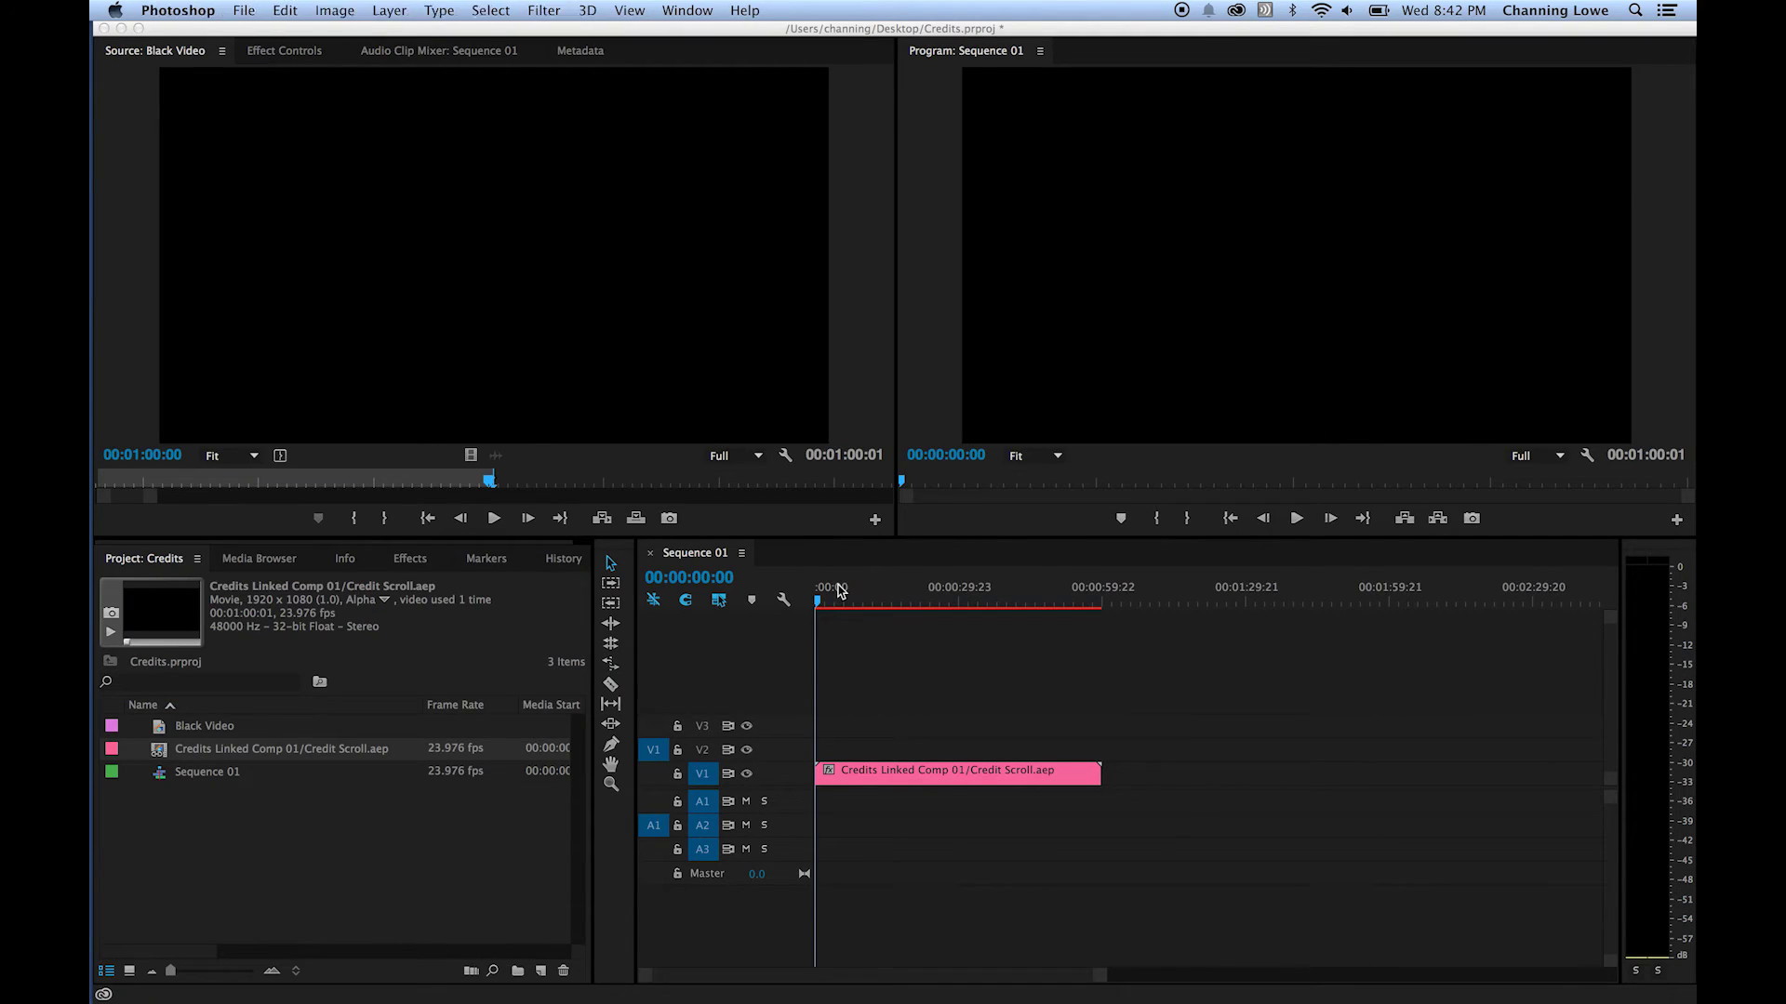
mouse_move(837, 600)
mouse_down()
mouse_move(930, 621)
mouse_move(926, 642)
mouse_move(908, 598)
mouse_move(817, 594)
mouse_move(952, 605)
mouse_move(818, 607)
mouse_up()
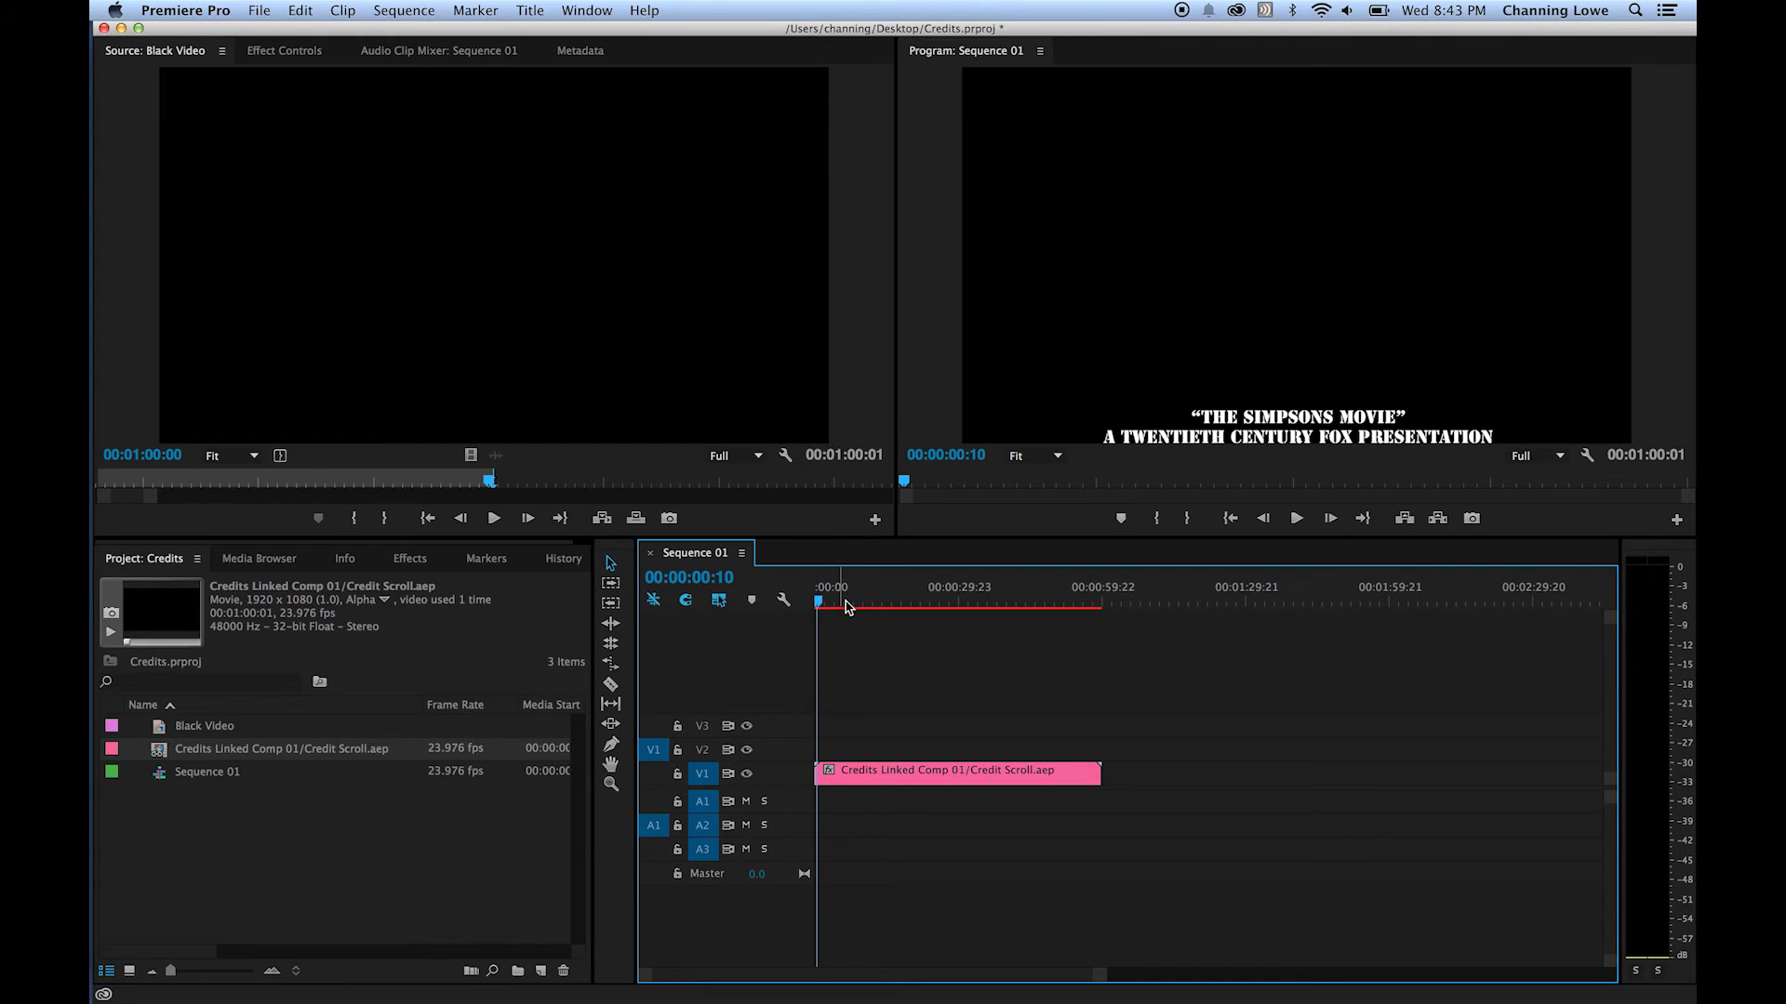
drag(837, 603, 764, 616)
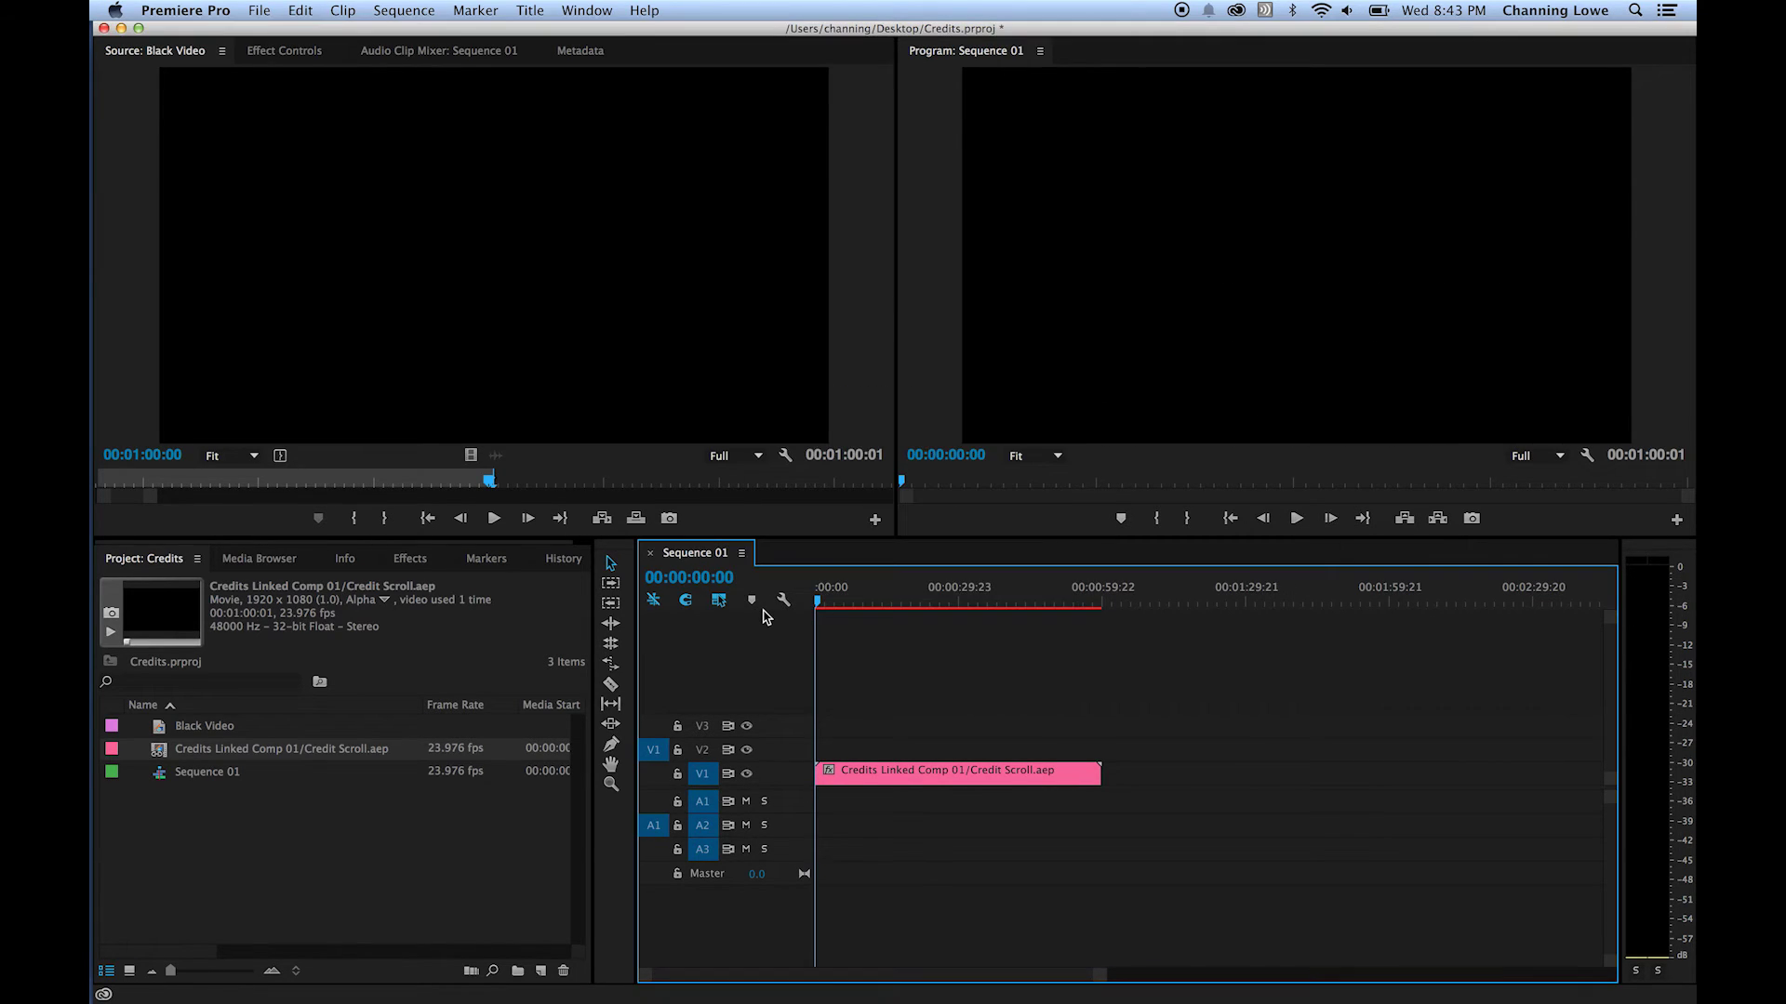
key(Return)
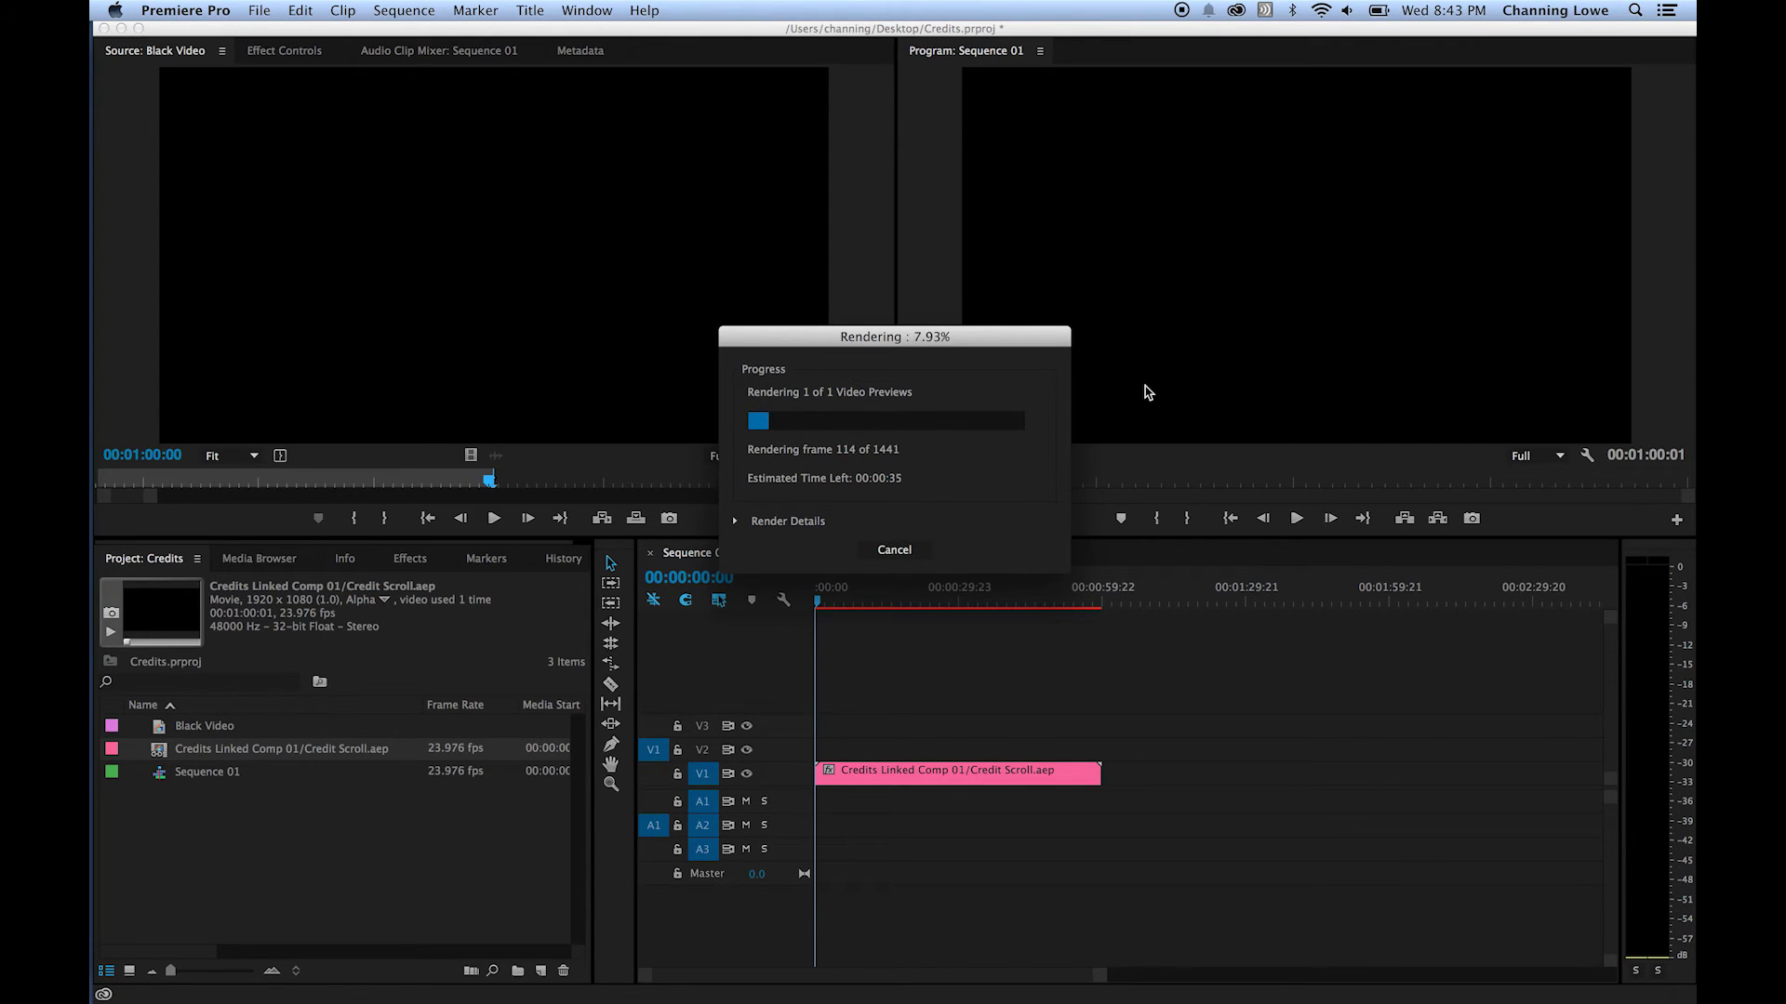
key(super+Tab)
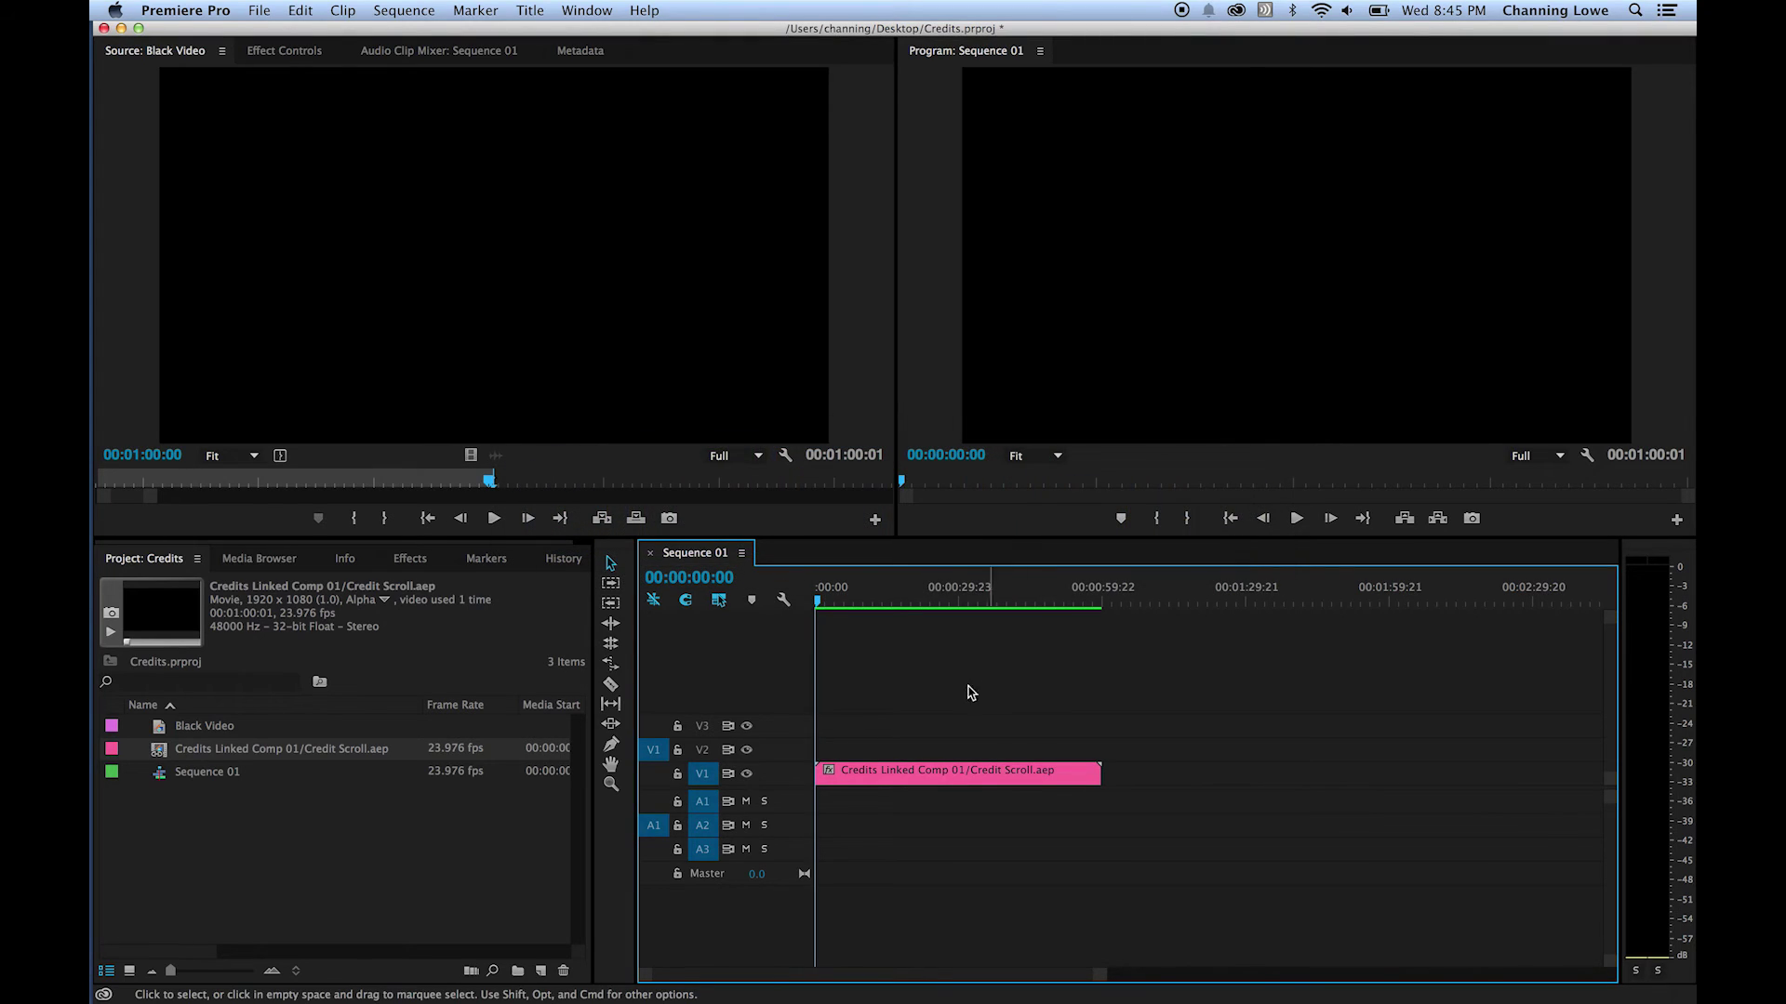
Cut the linked credits clip at 00:00:43:02, delete the remainder and add a fade-out at its new end.
drag(842, 599, 990, 618)
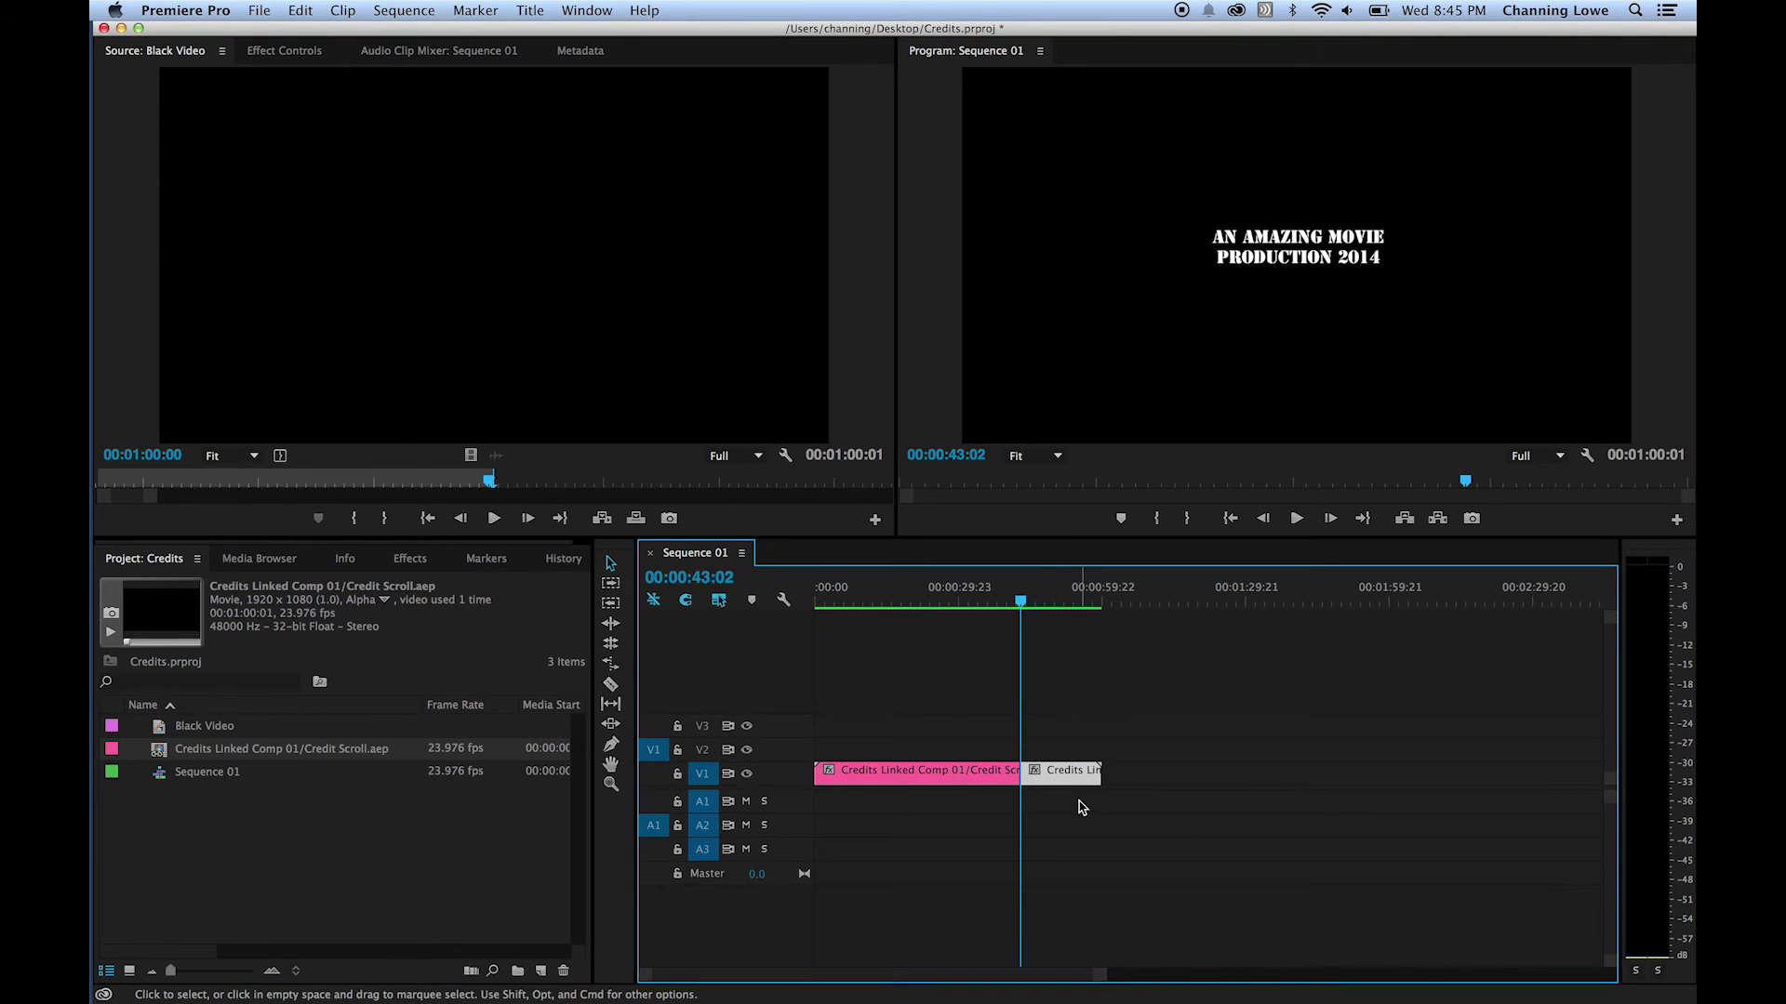
key(Delete)
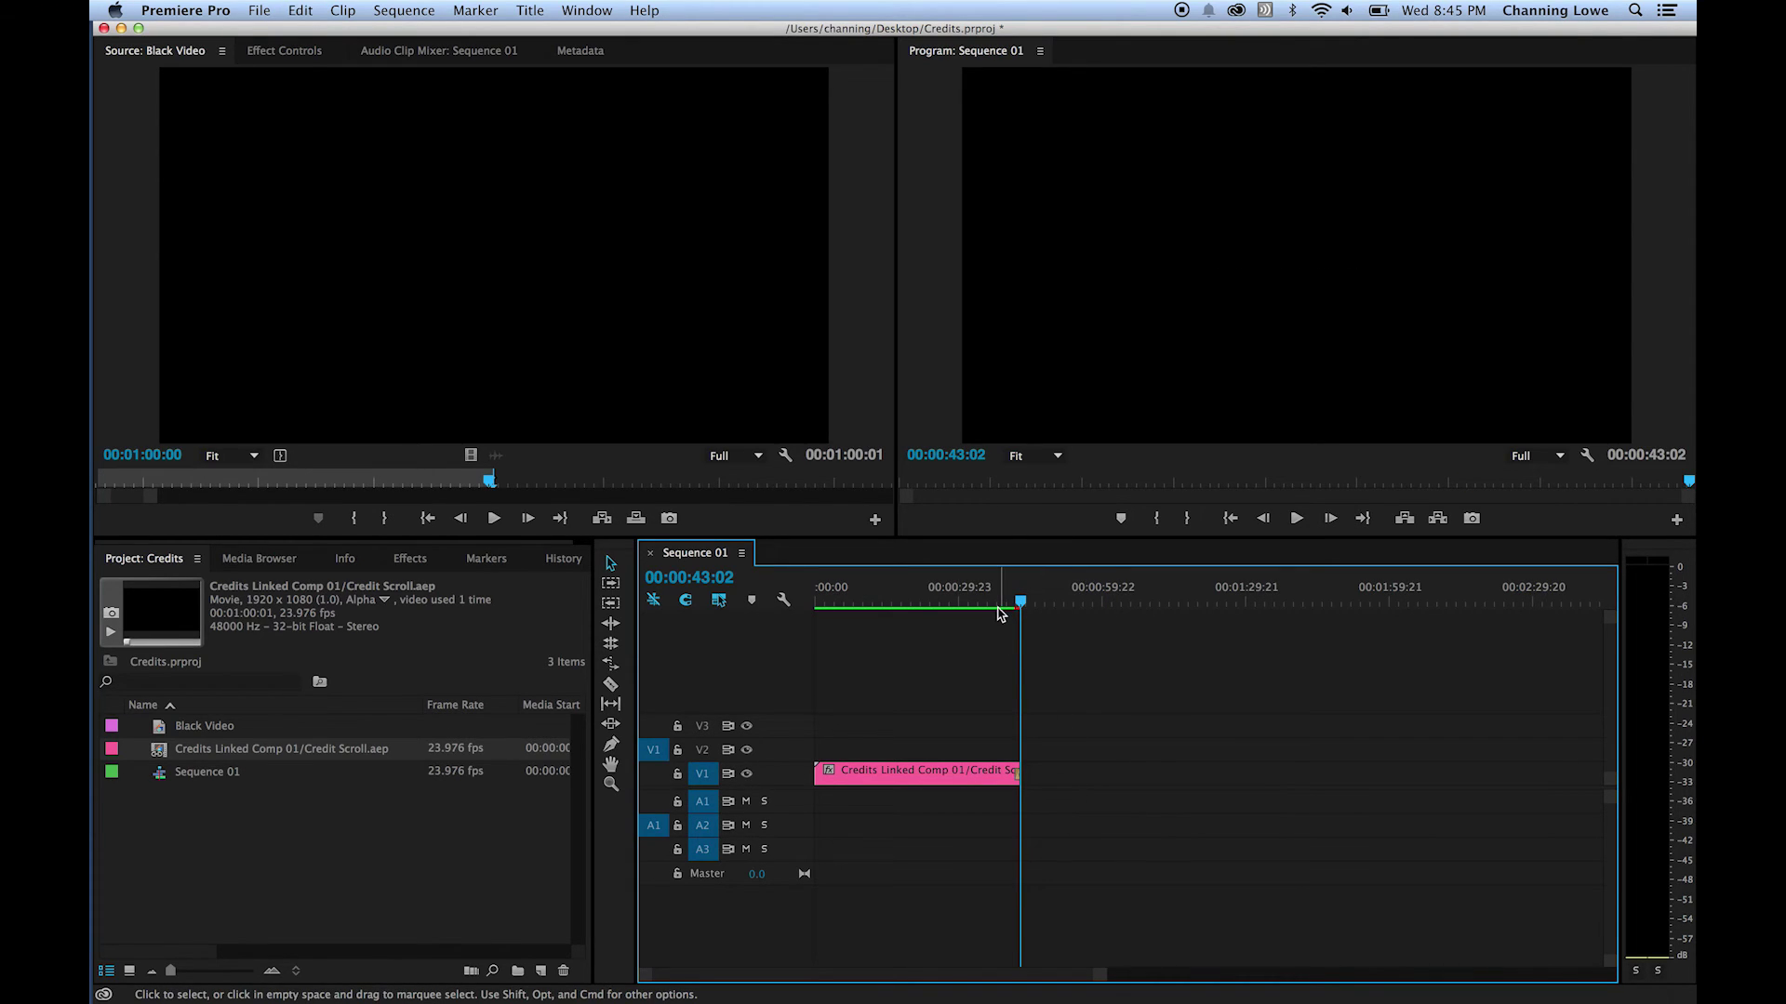
click(1000, 603)
key(Return)
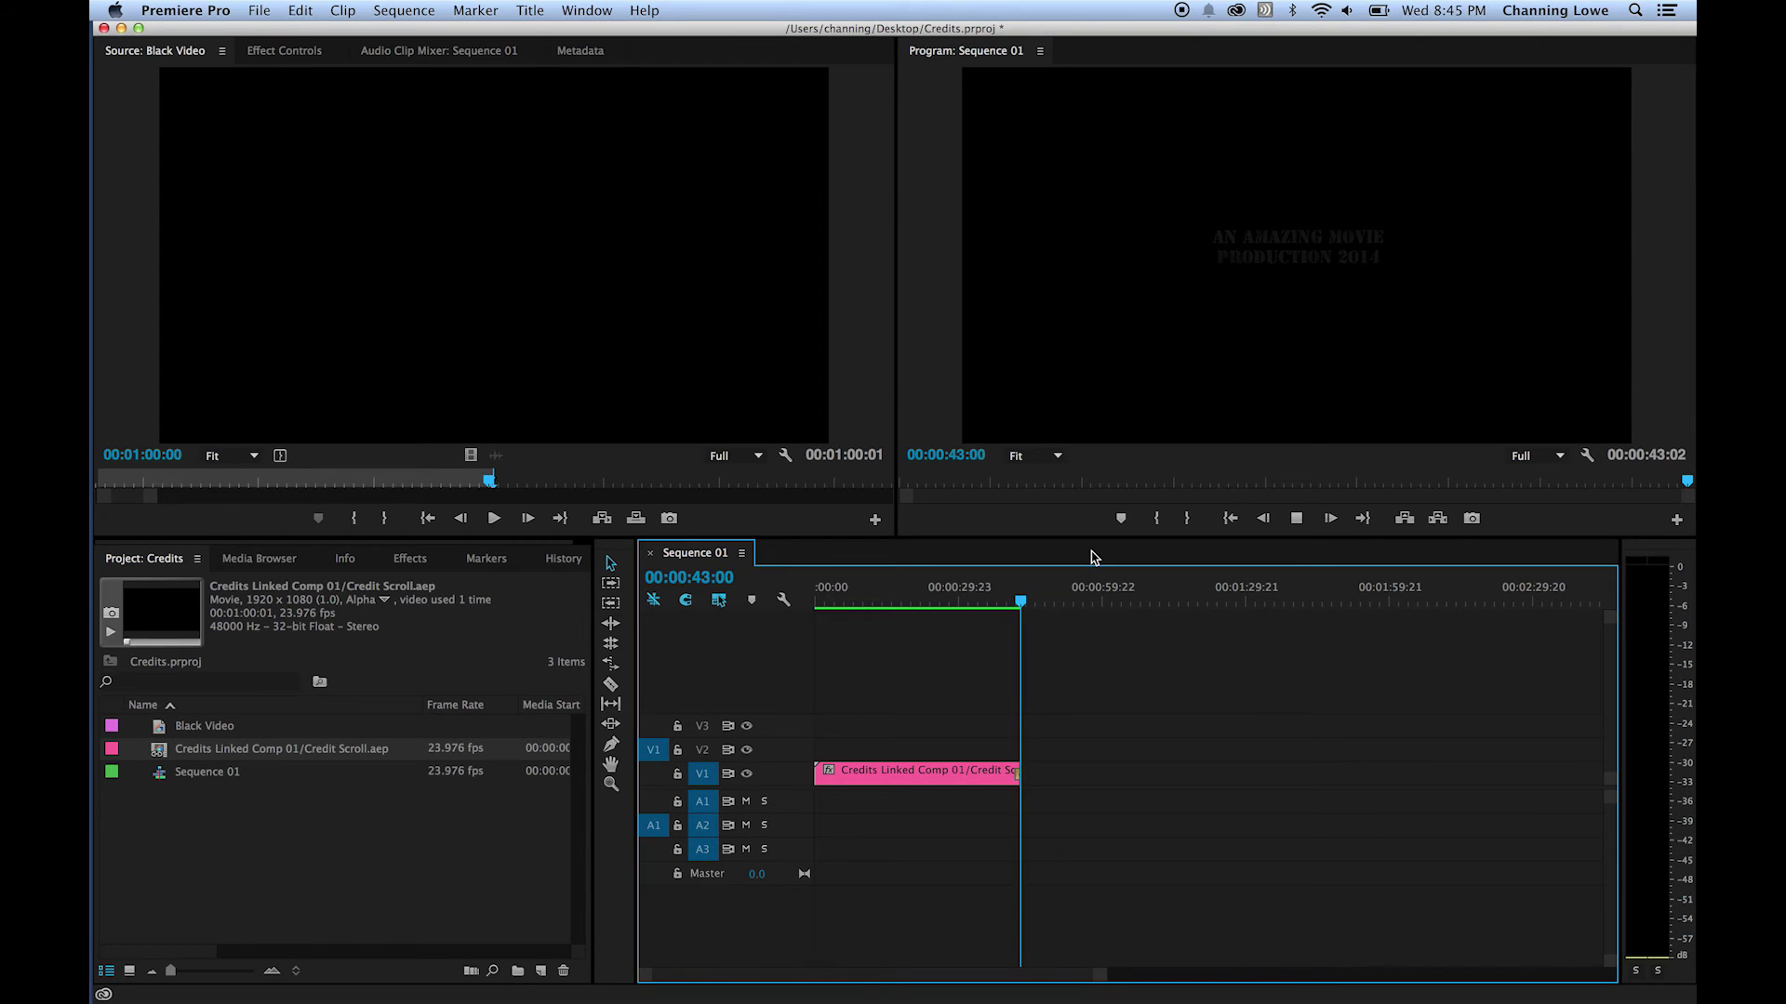
drag(1013, 606, 797, 606)
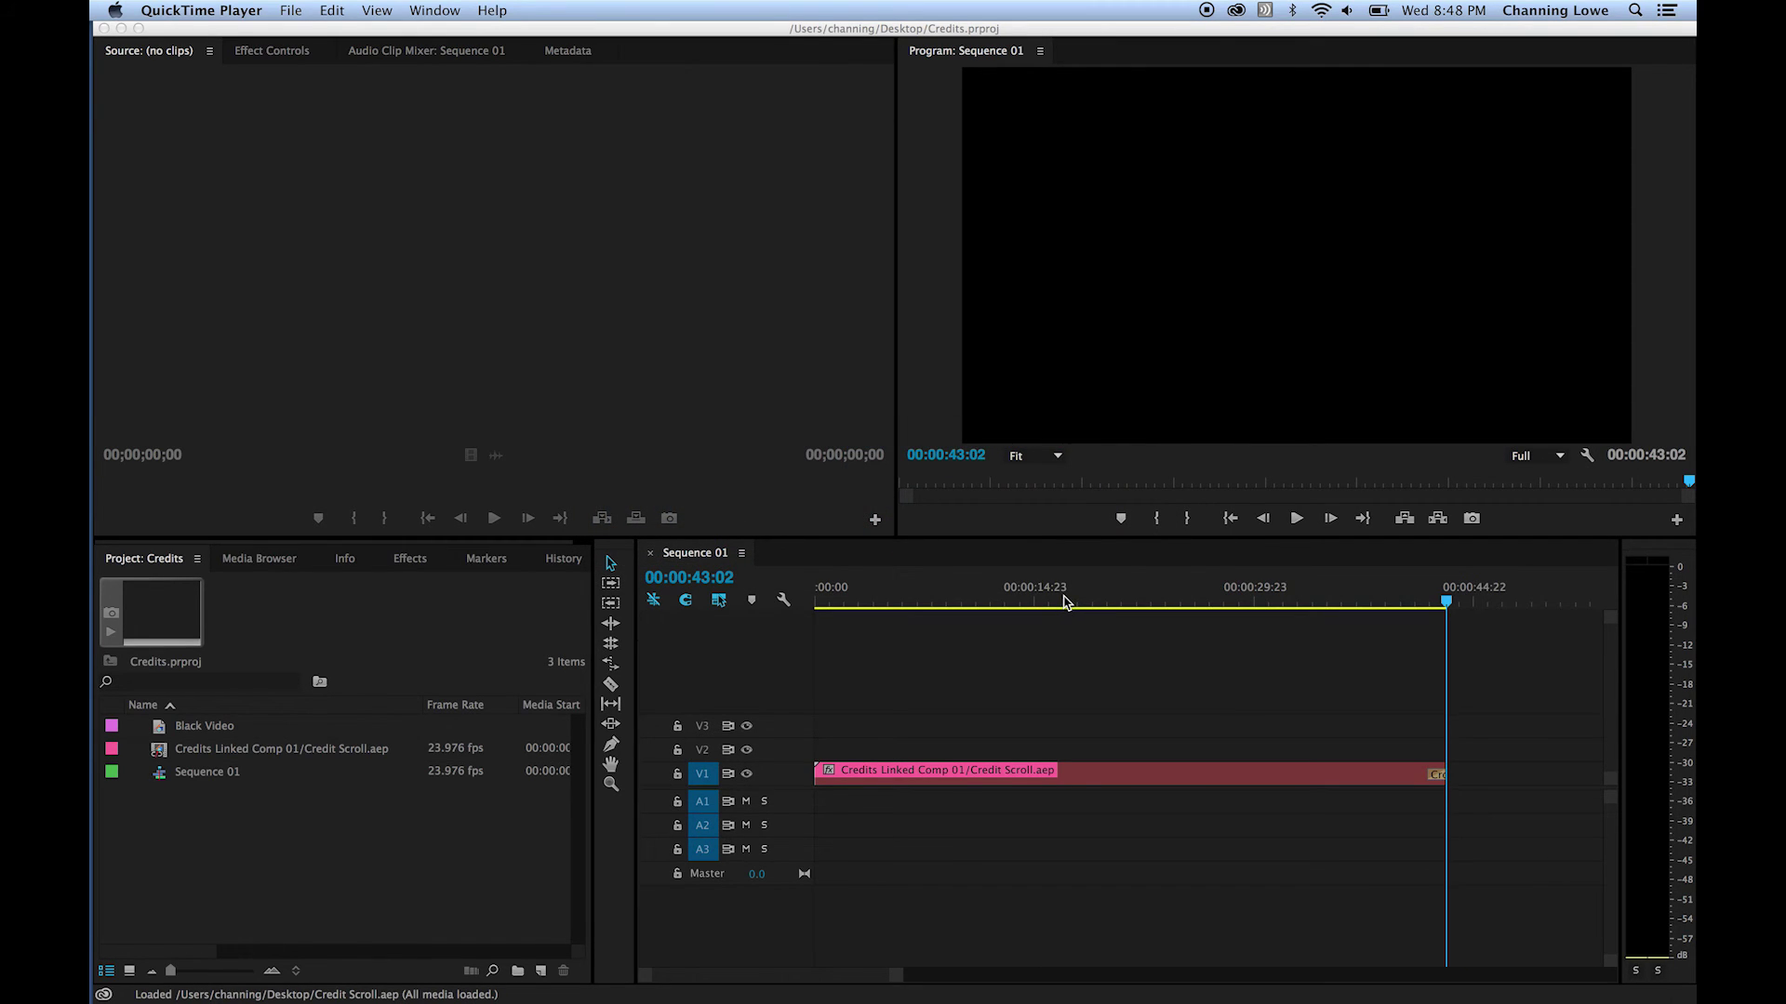
Switch to Photoshop and replace the O with an E in the surname of the second name under ADDITIONAL SEQUENCE DIRECTORS.
key(super+Tab)
key(super+Tab)
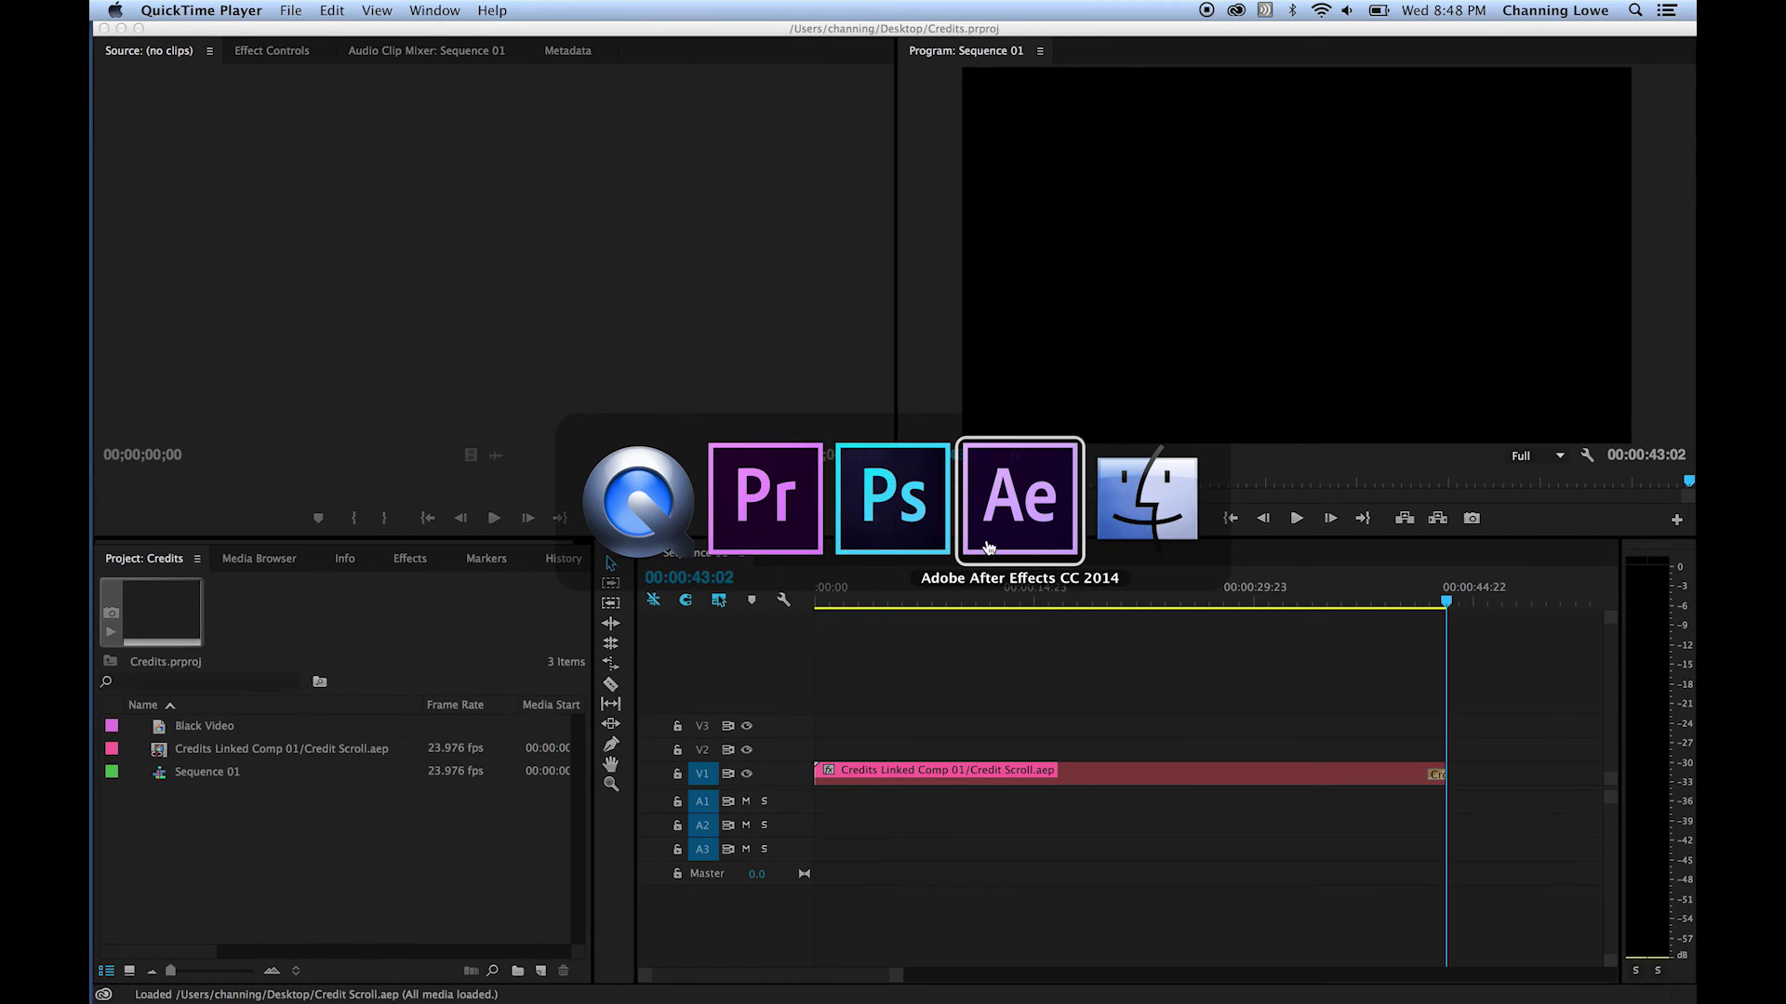
click(920, 528)
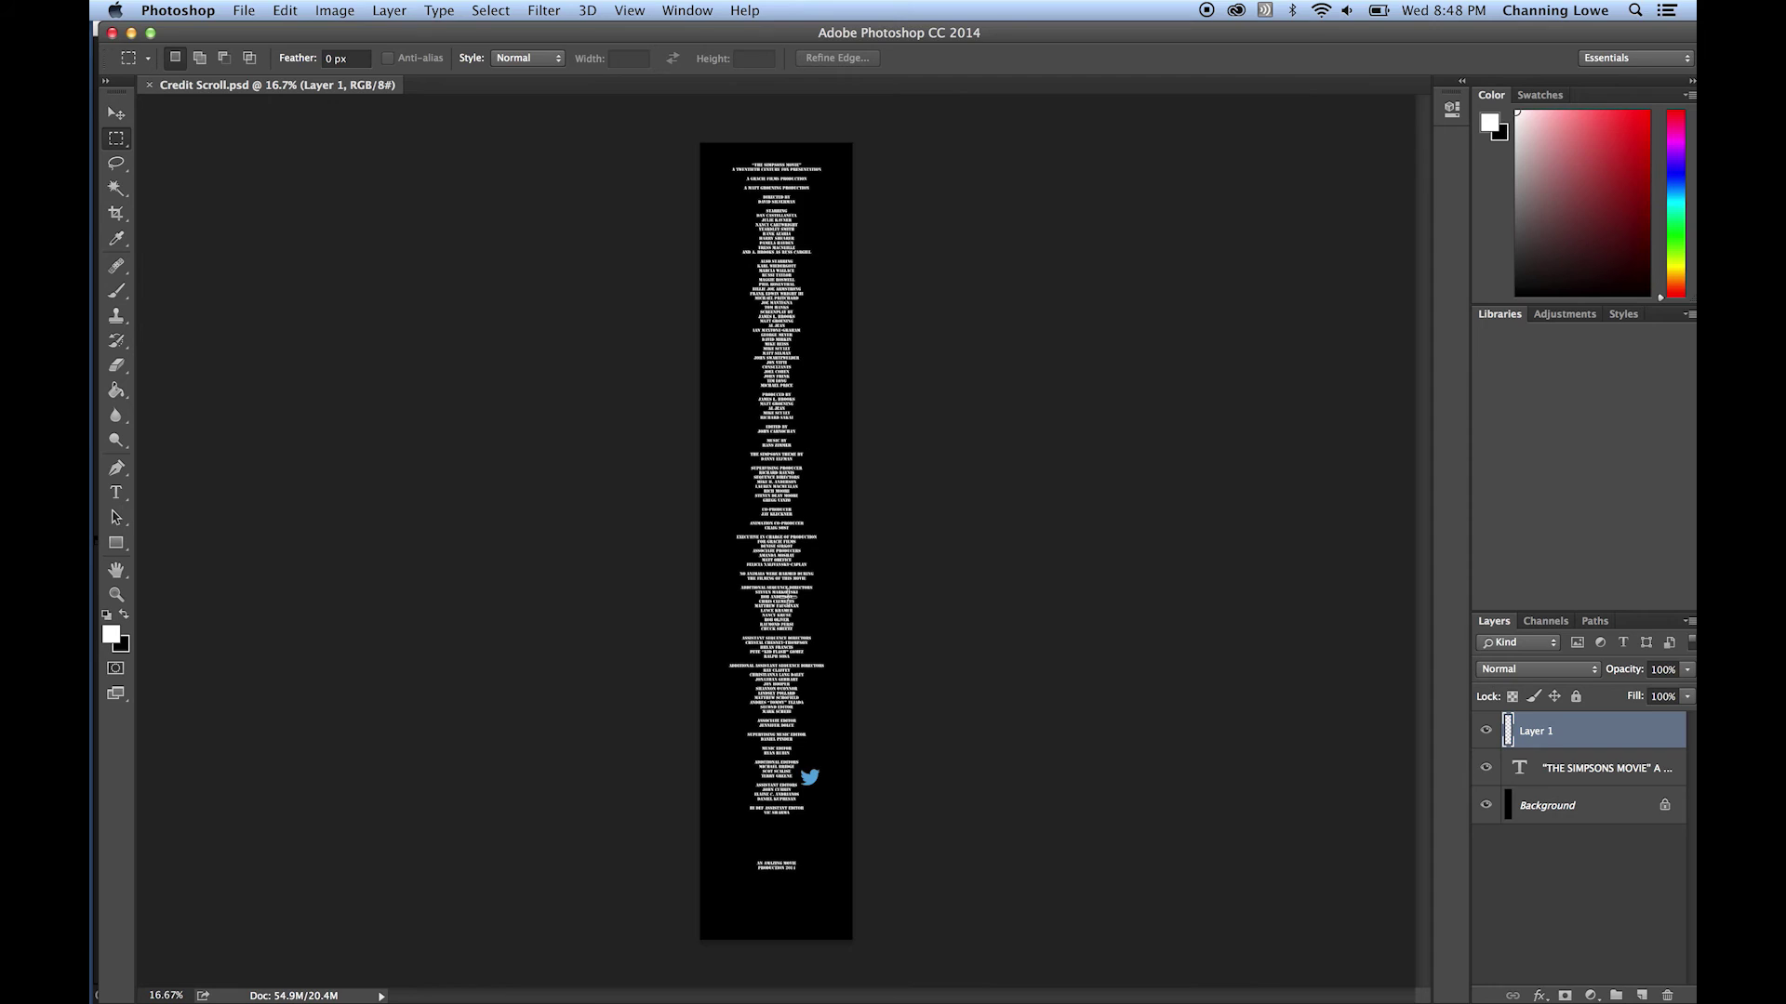
scroll(788, 595, up, 10)
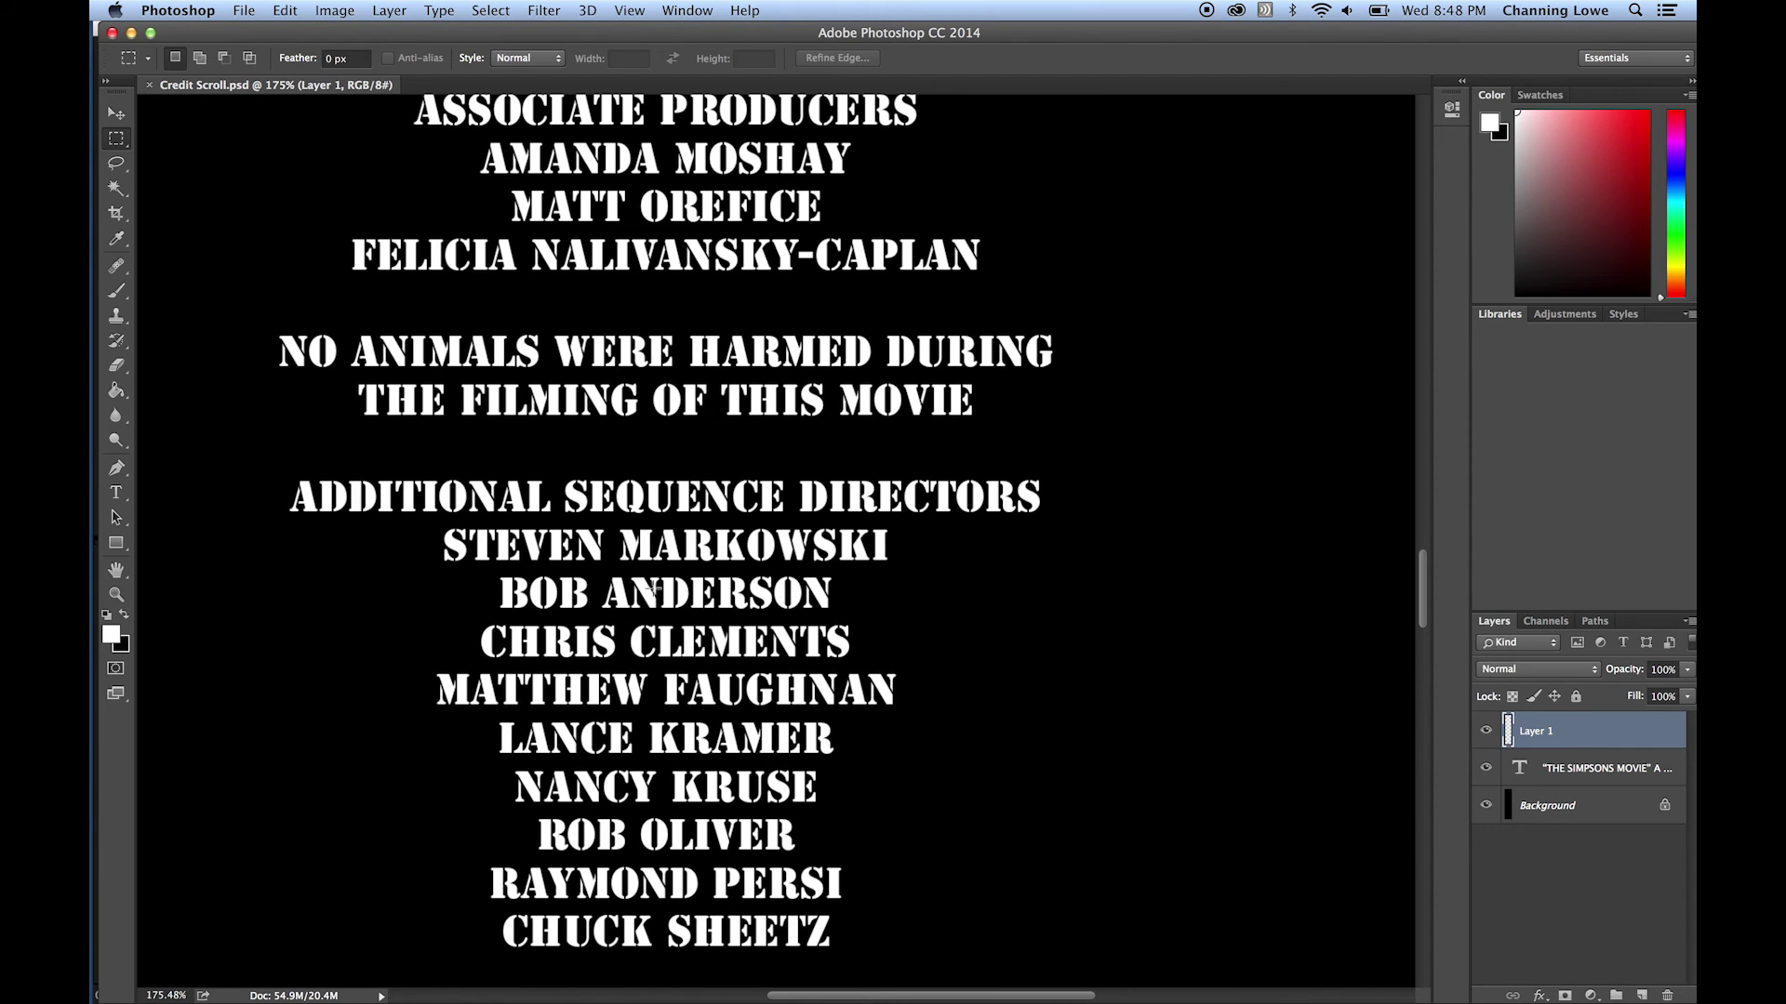
click(126, 494)
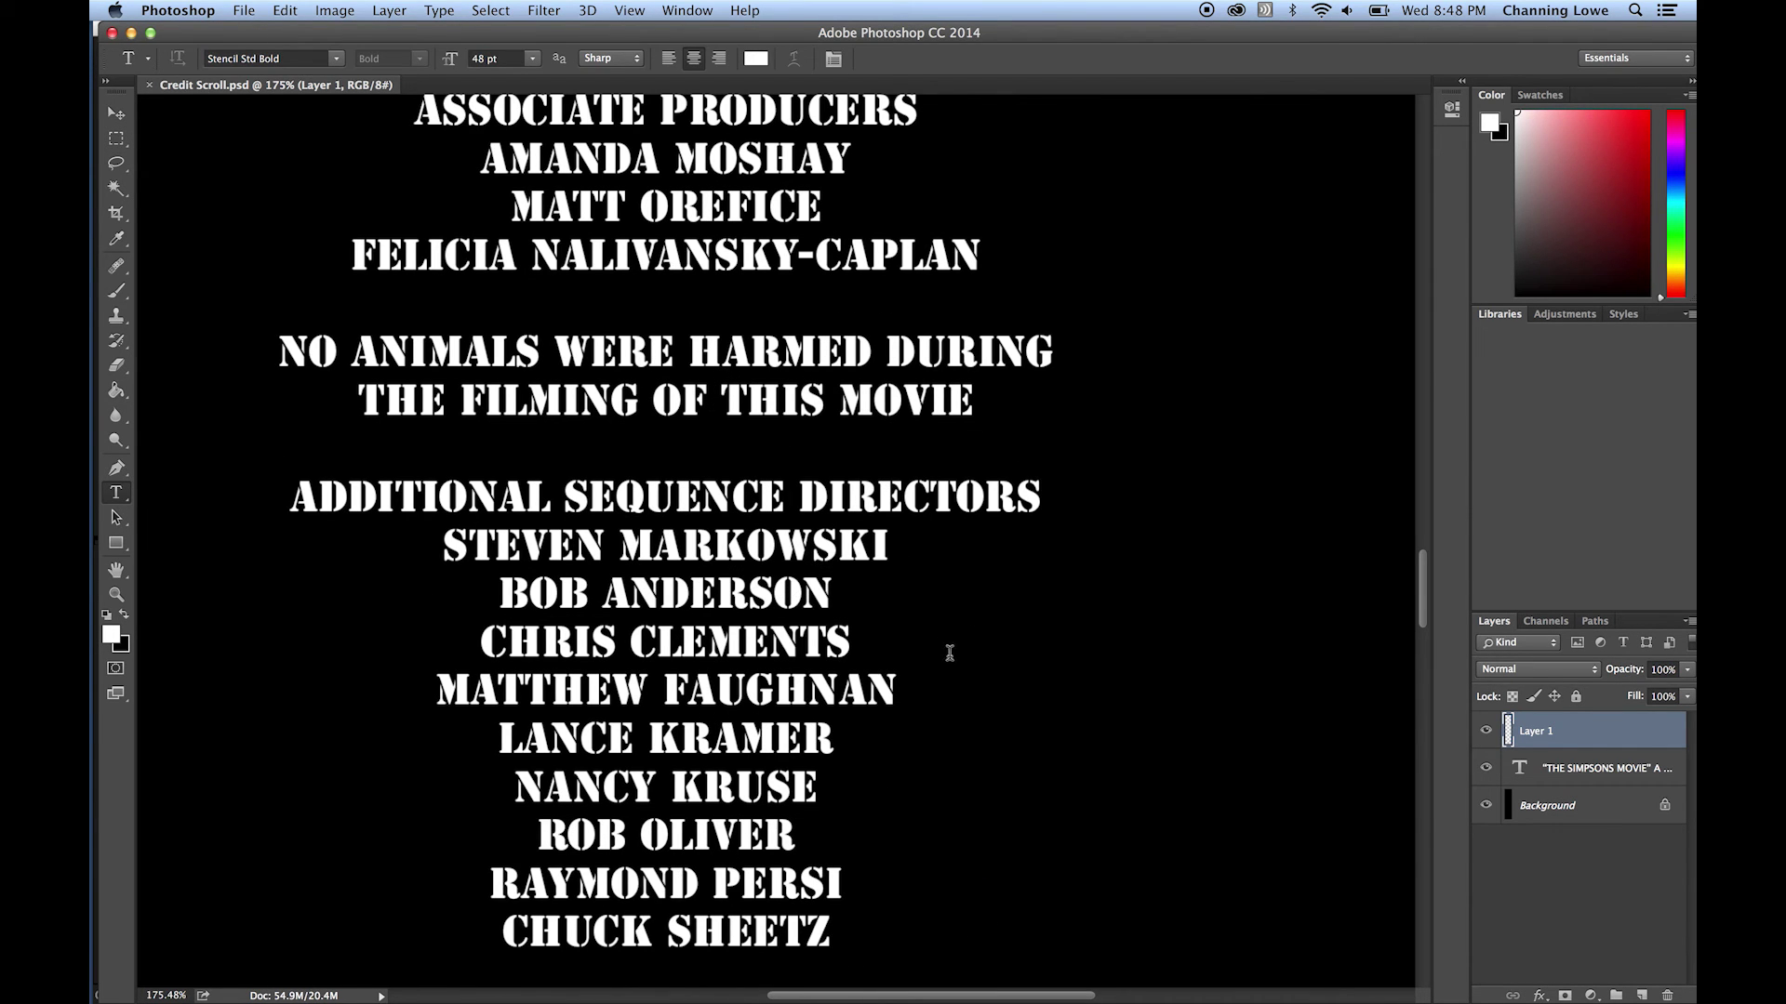
click(806, 596)
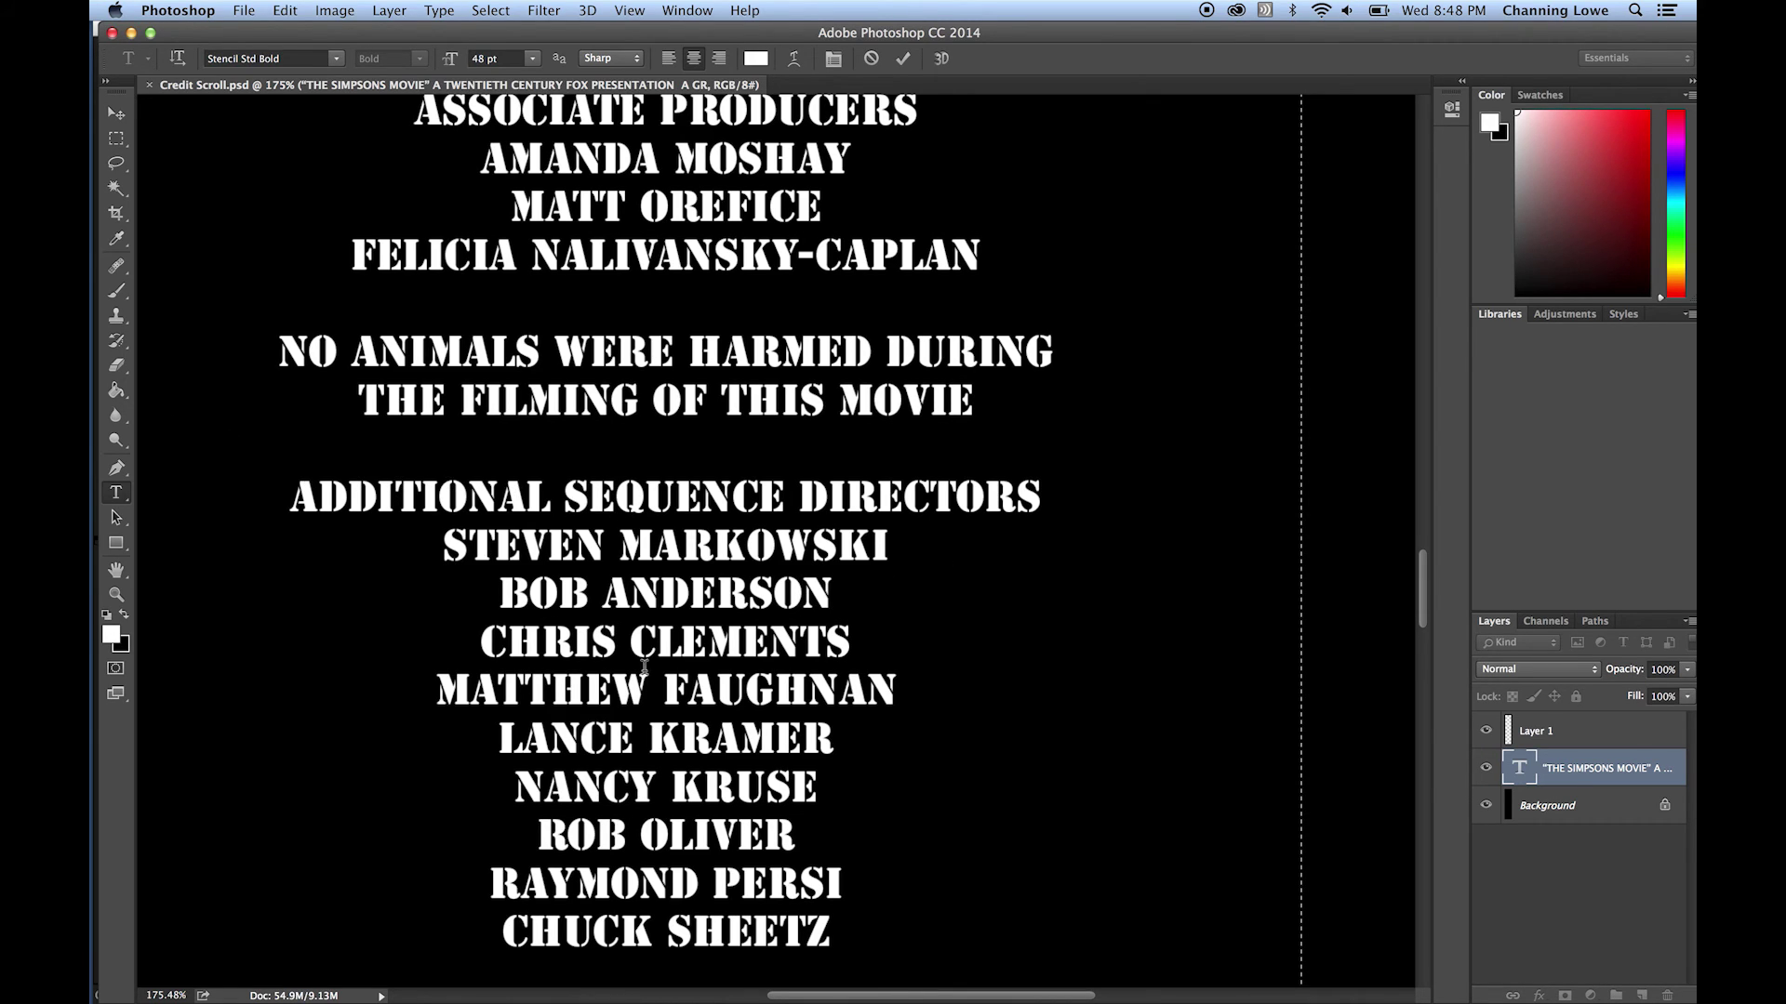
key(BackSpace)
text(E)
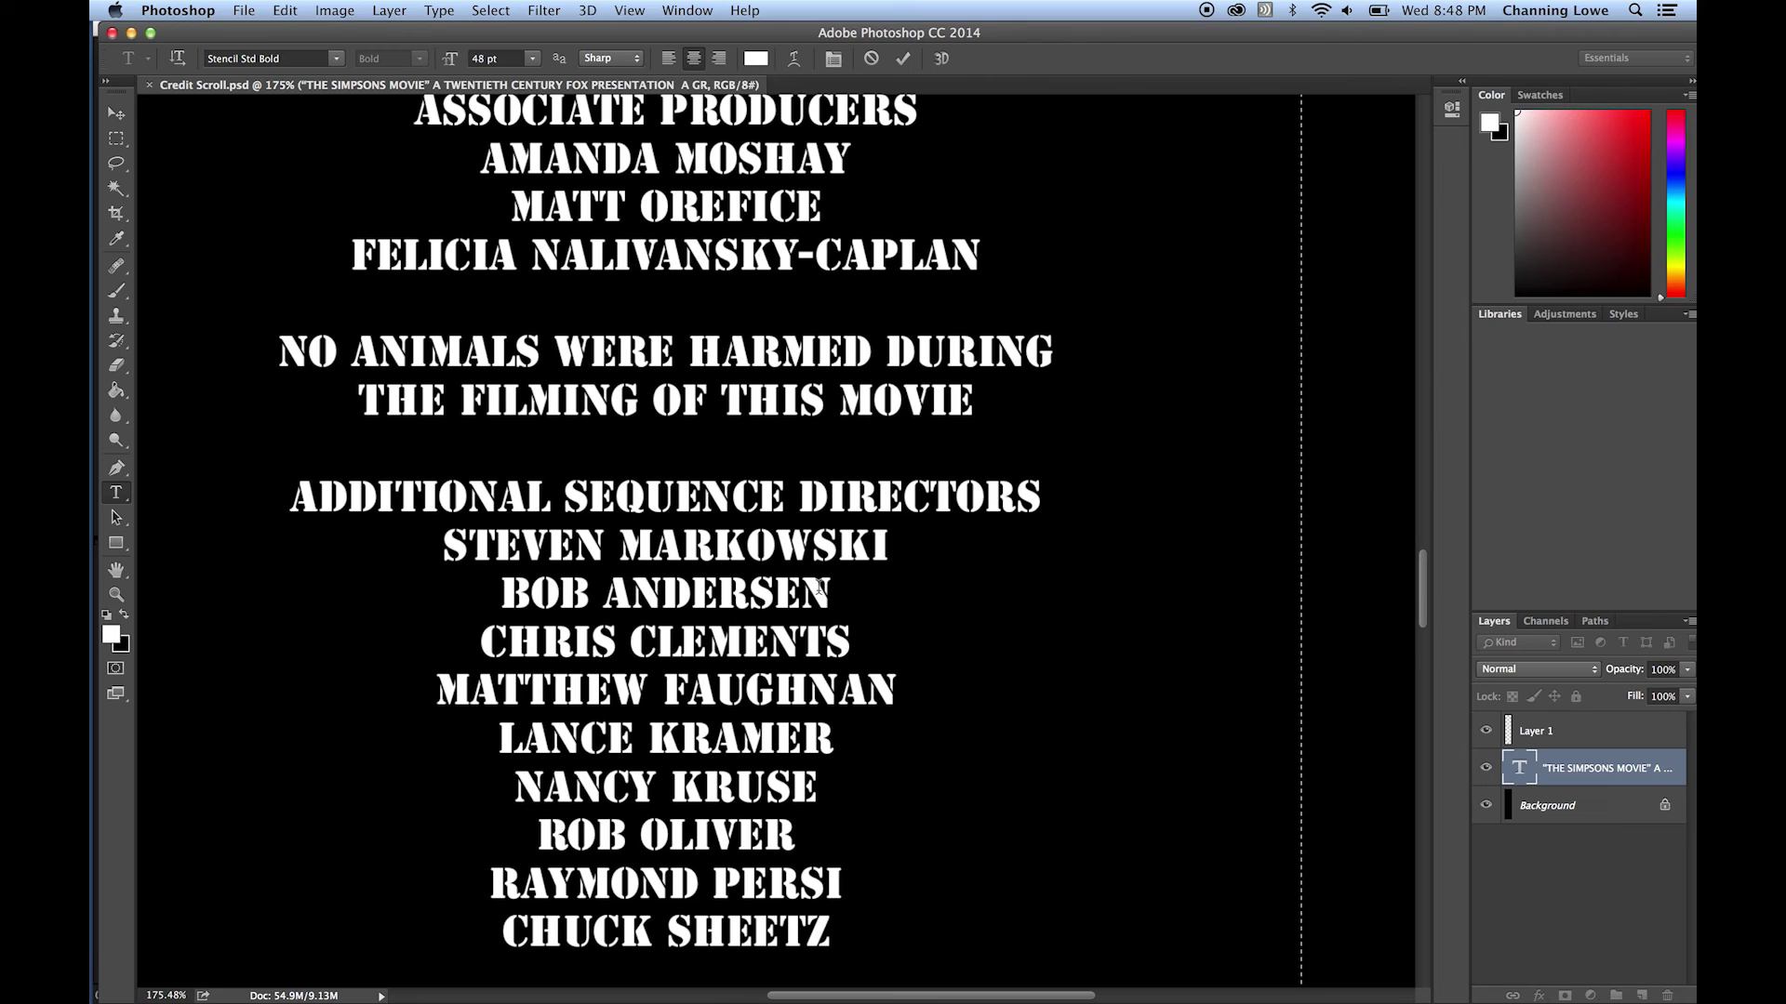
Insert the word COPYRIGHT before 2014 in the closing production credit and save the Photoshop document.
scroll(818, 588, down, 15)
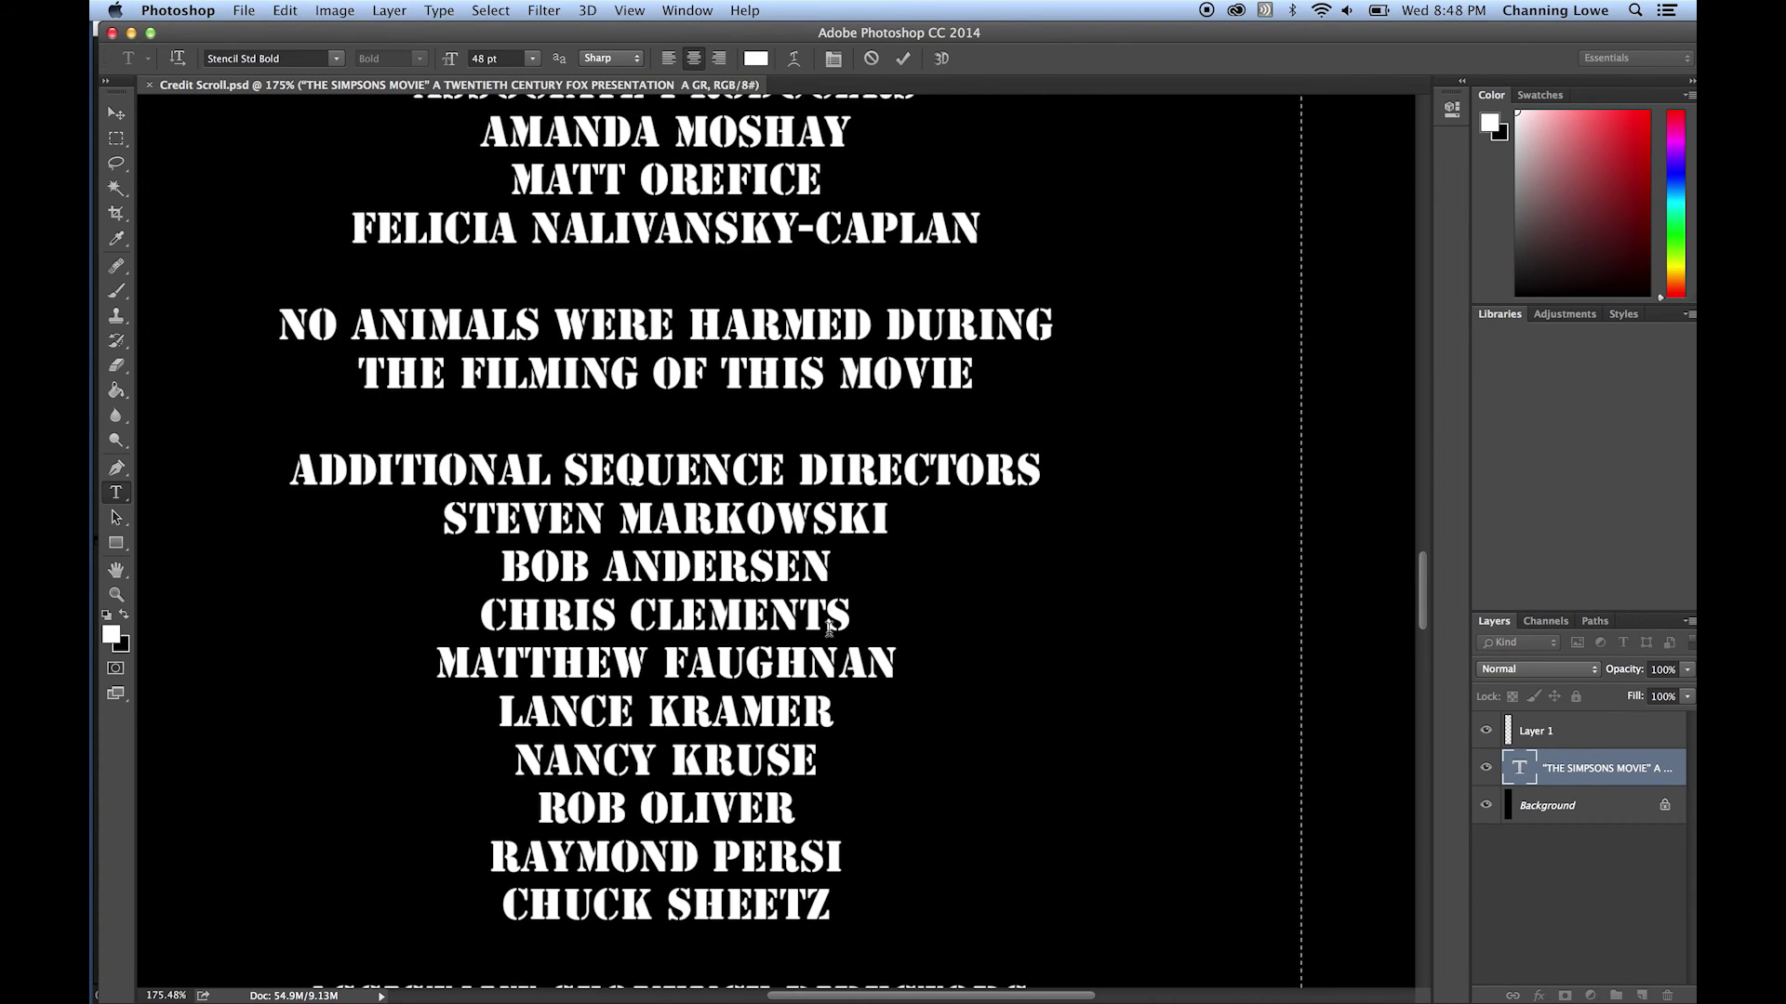
scroll(829, 629, down, 15)
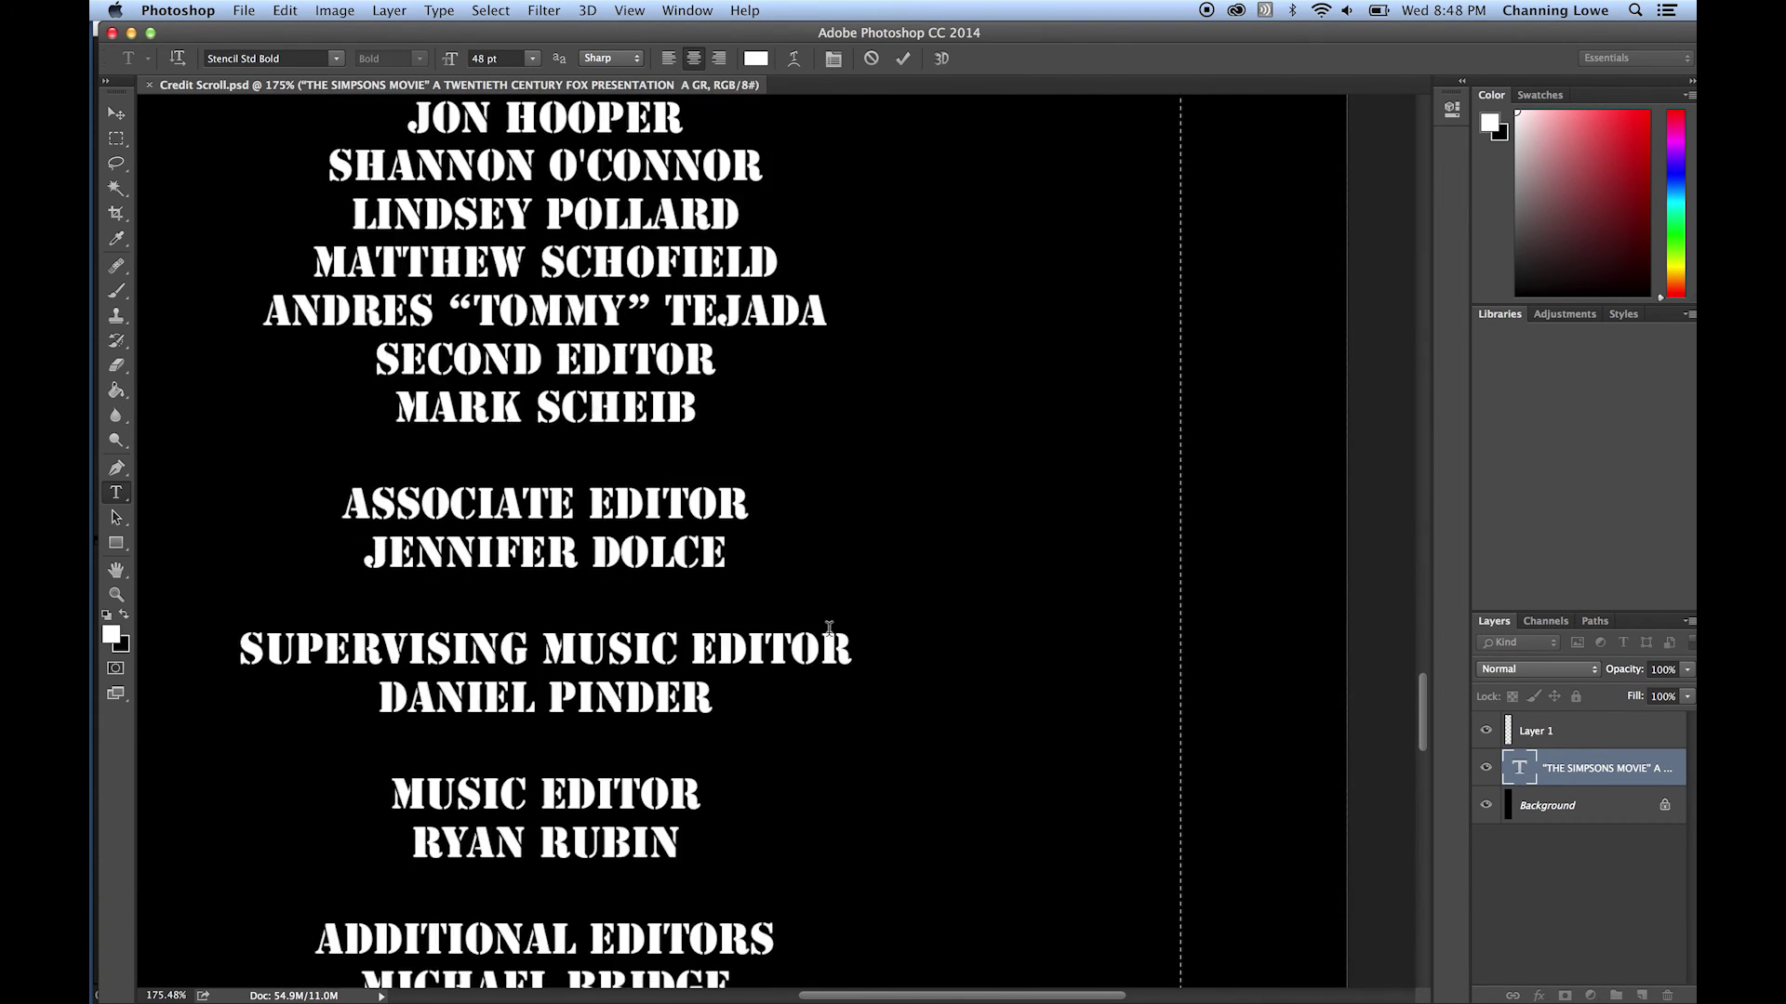
scroll(829, 629, down, 12)
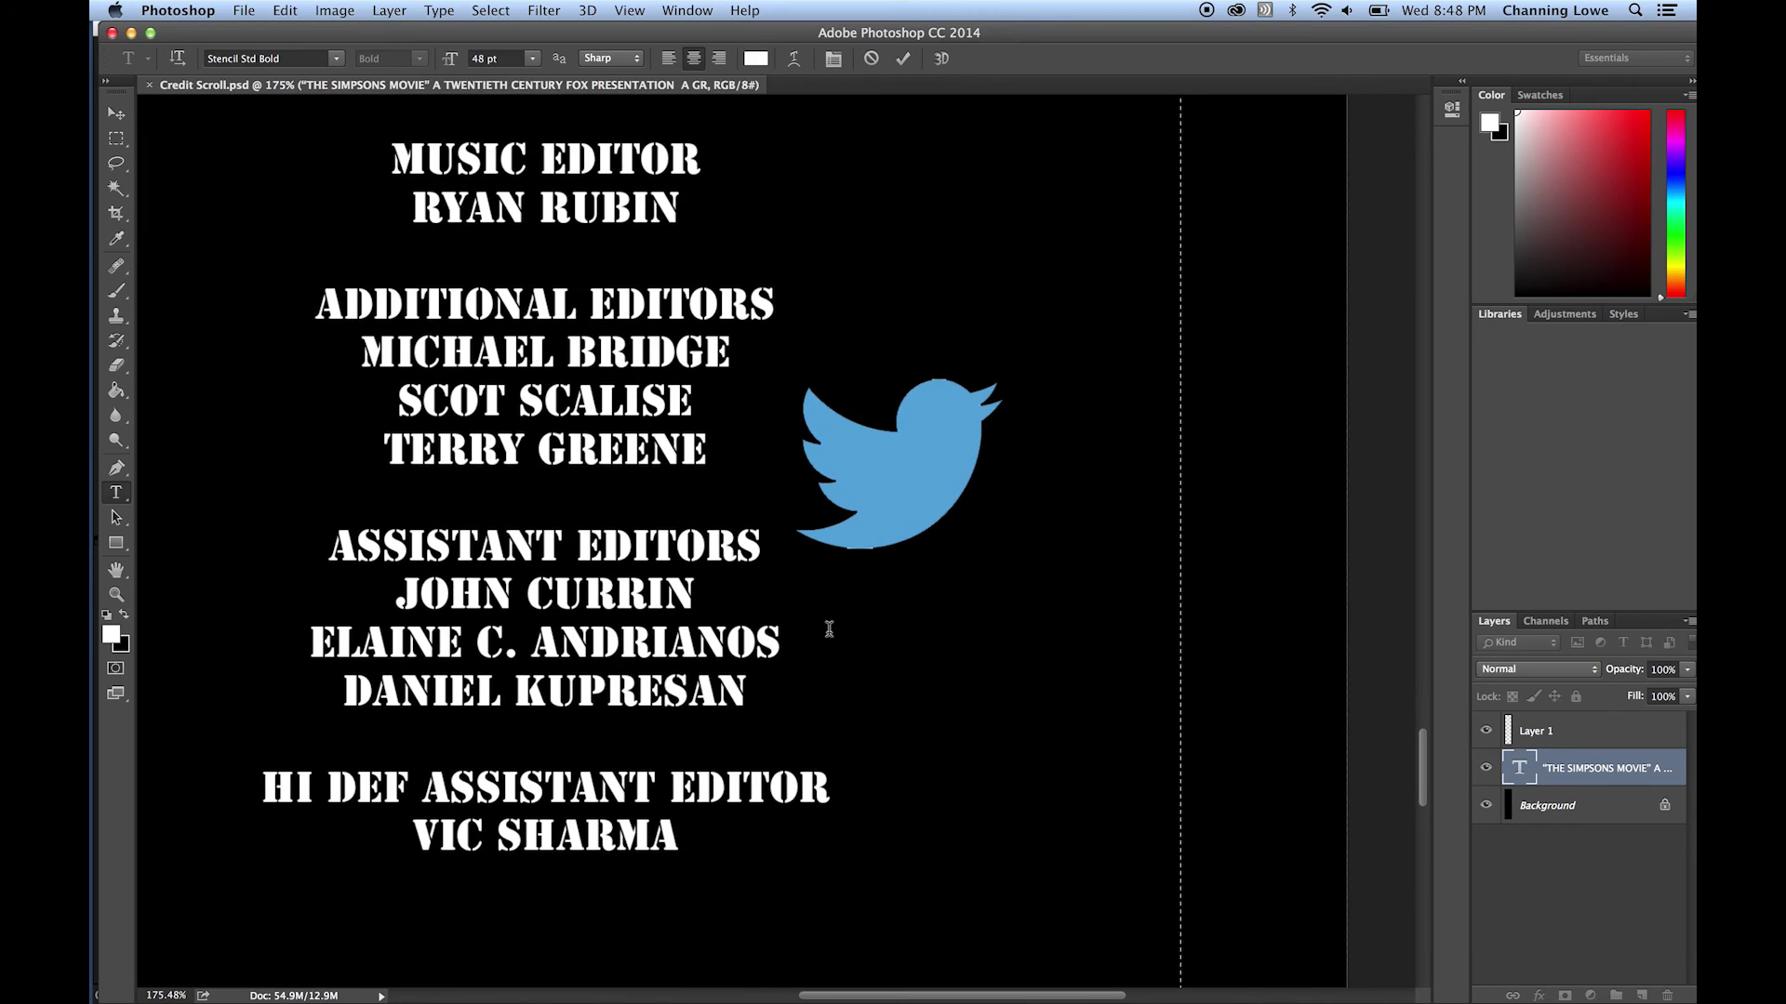
scroll(829, 628, down, 5)
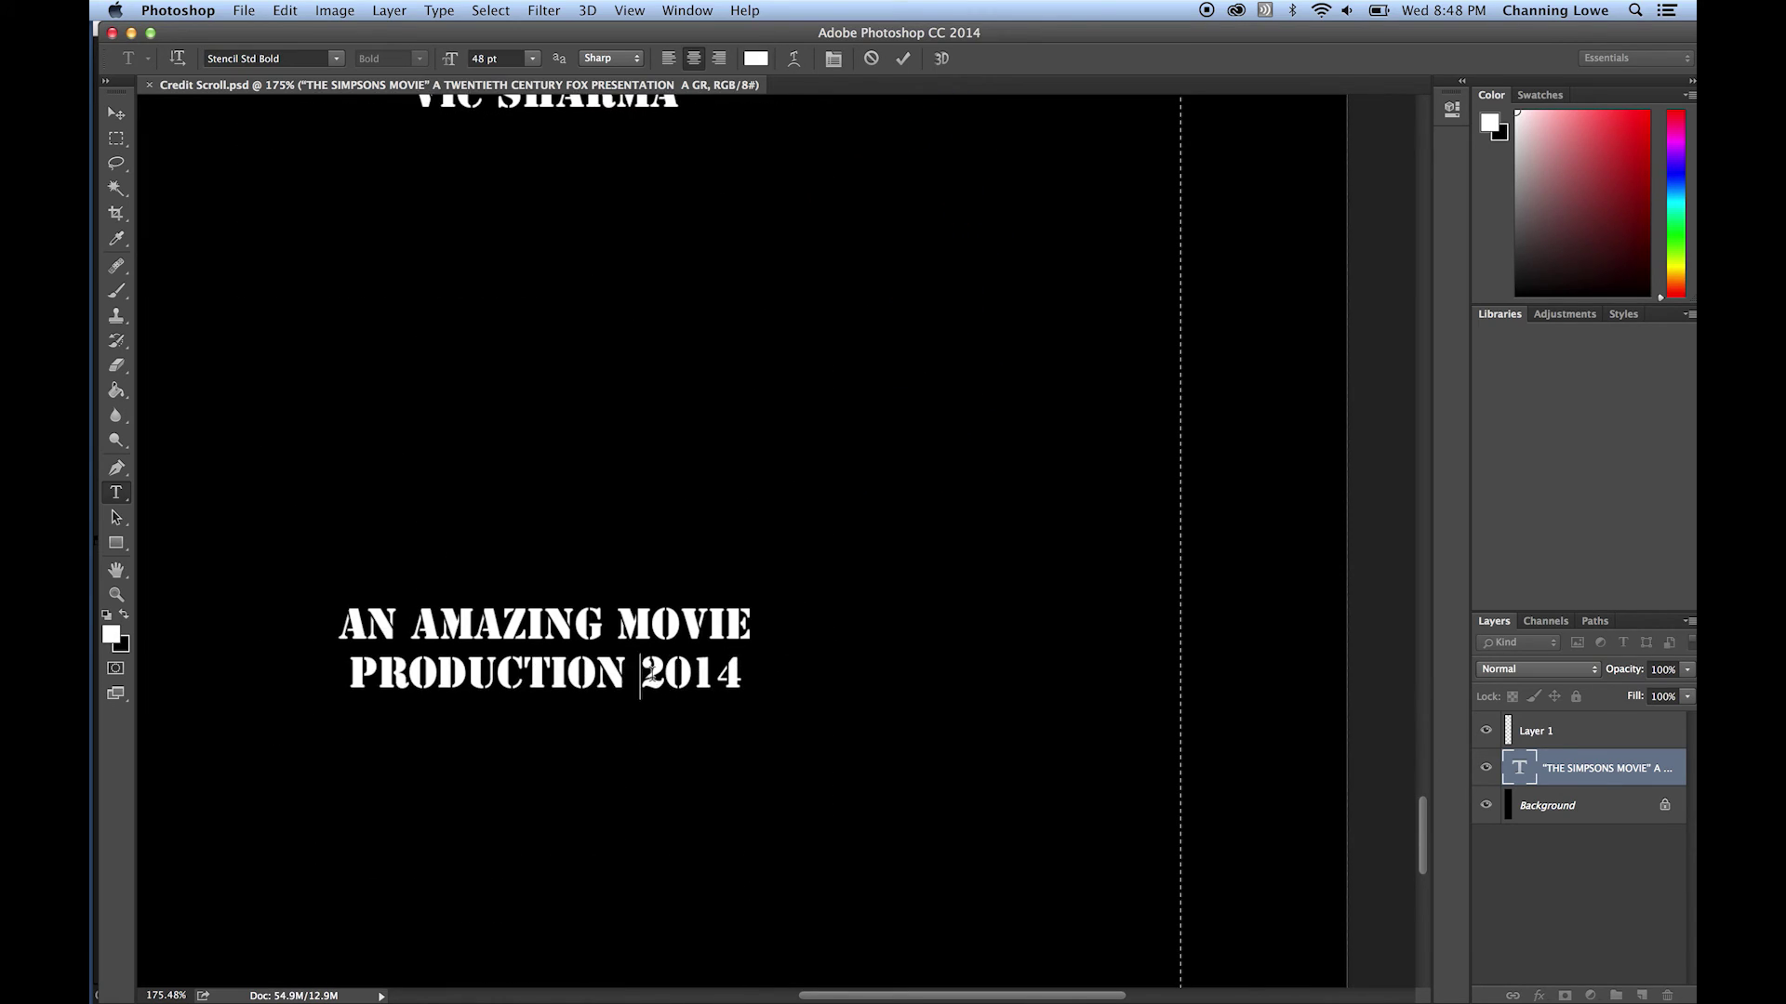
text(COPY)
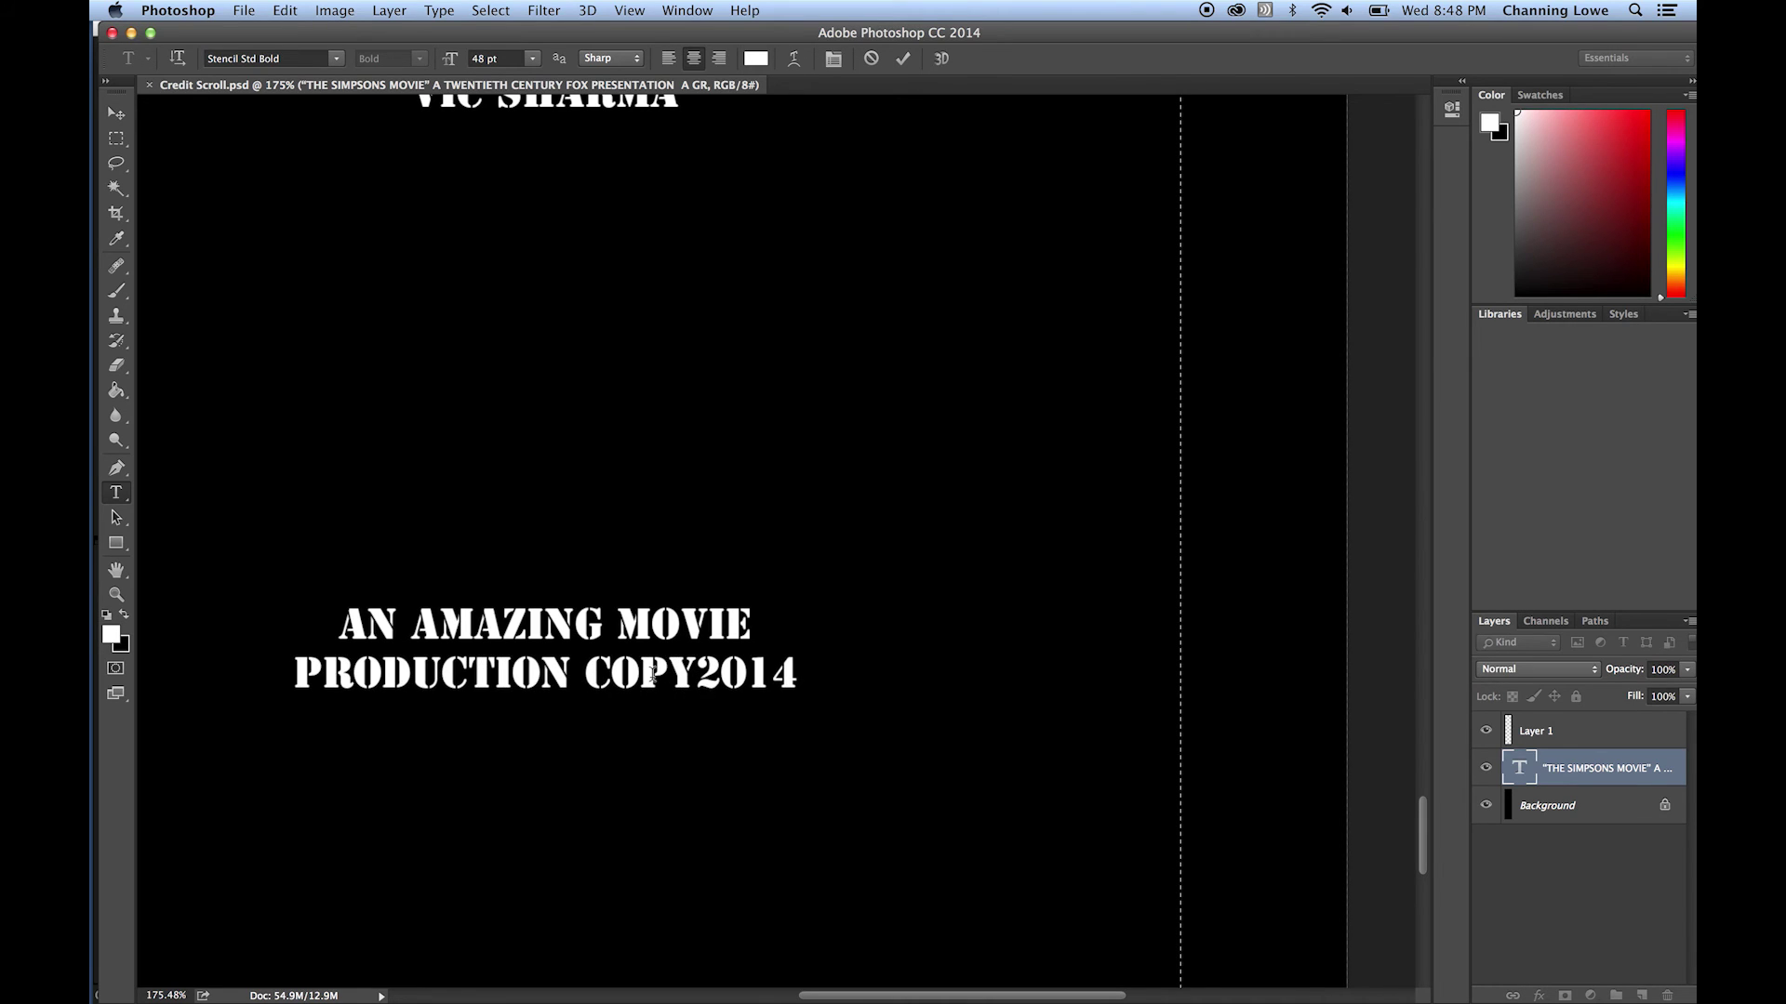
text(RIGHT)
scroll(562, 544, left, 2)
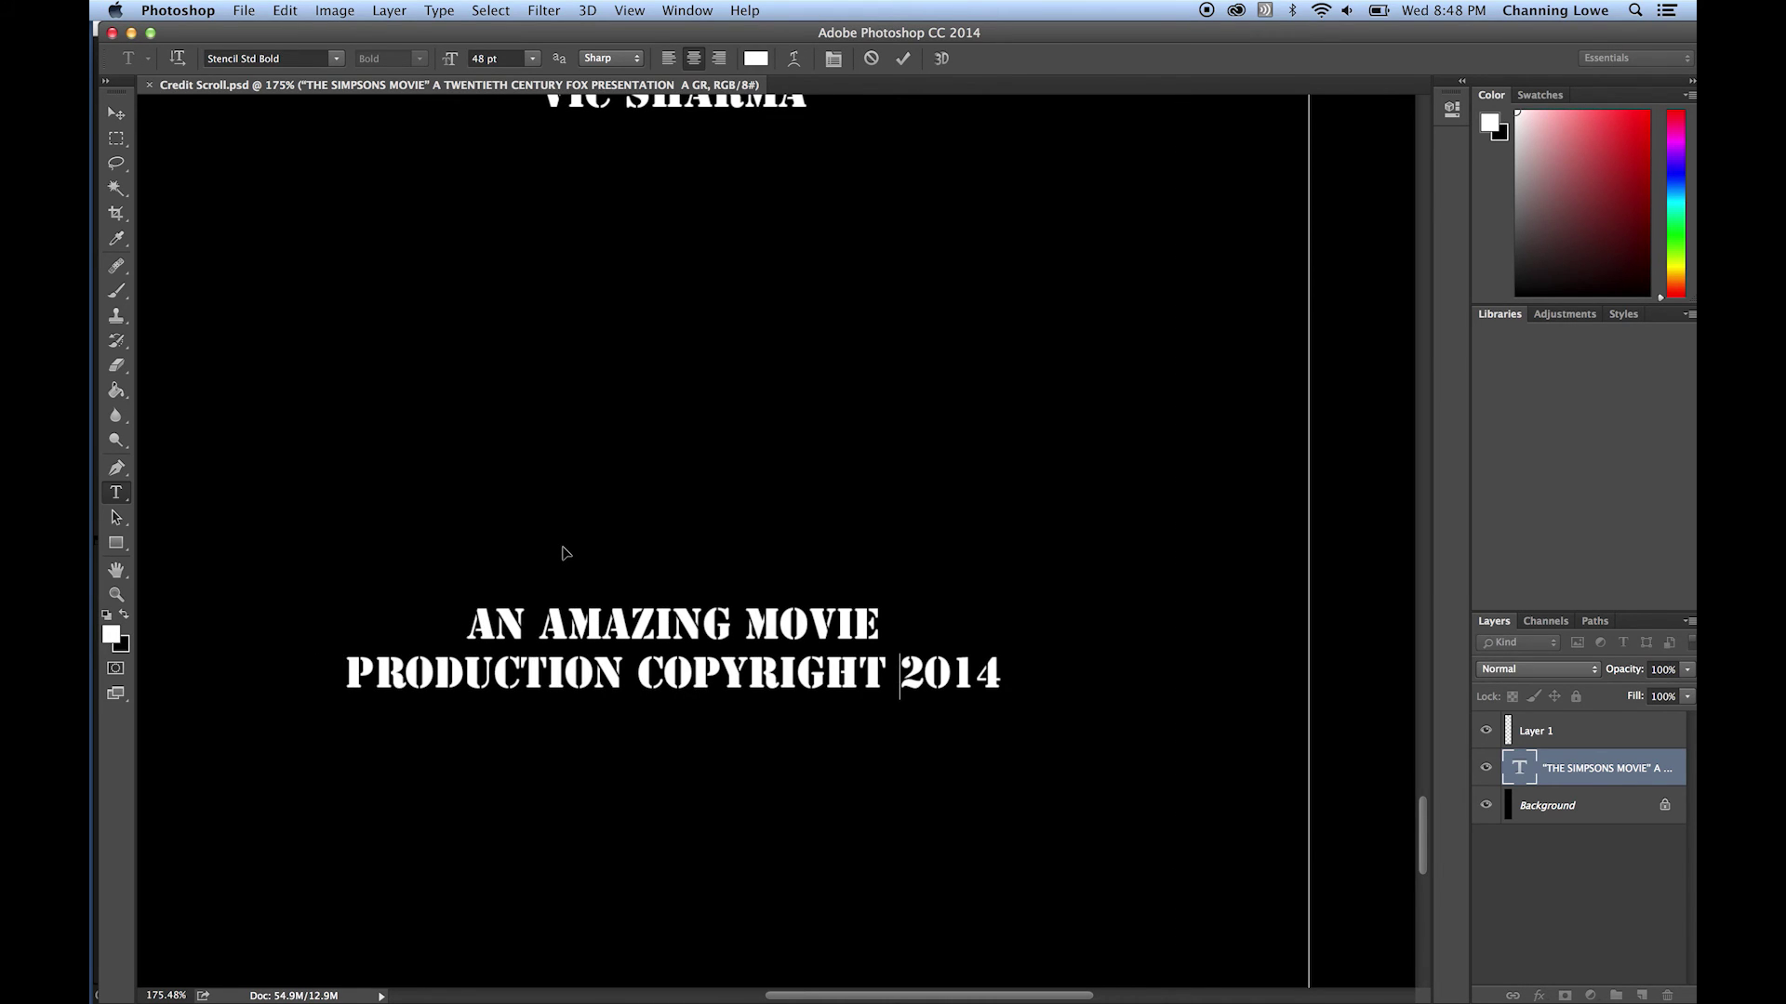
key(super+s)
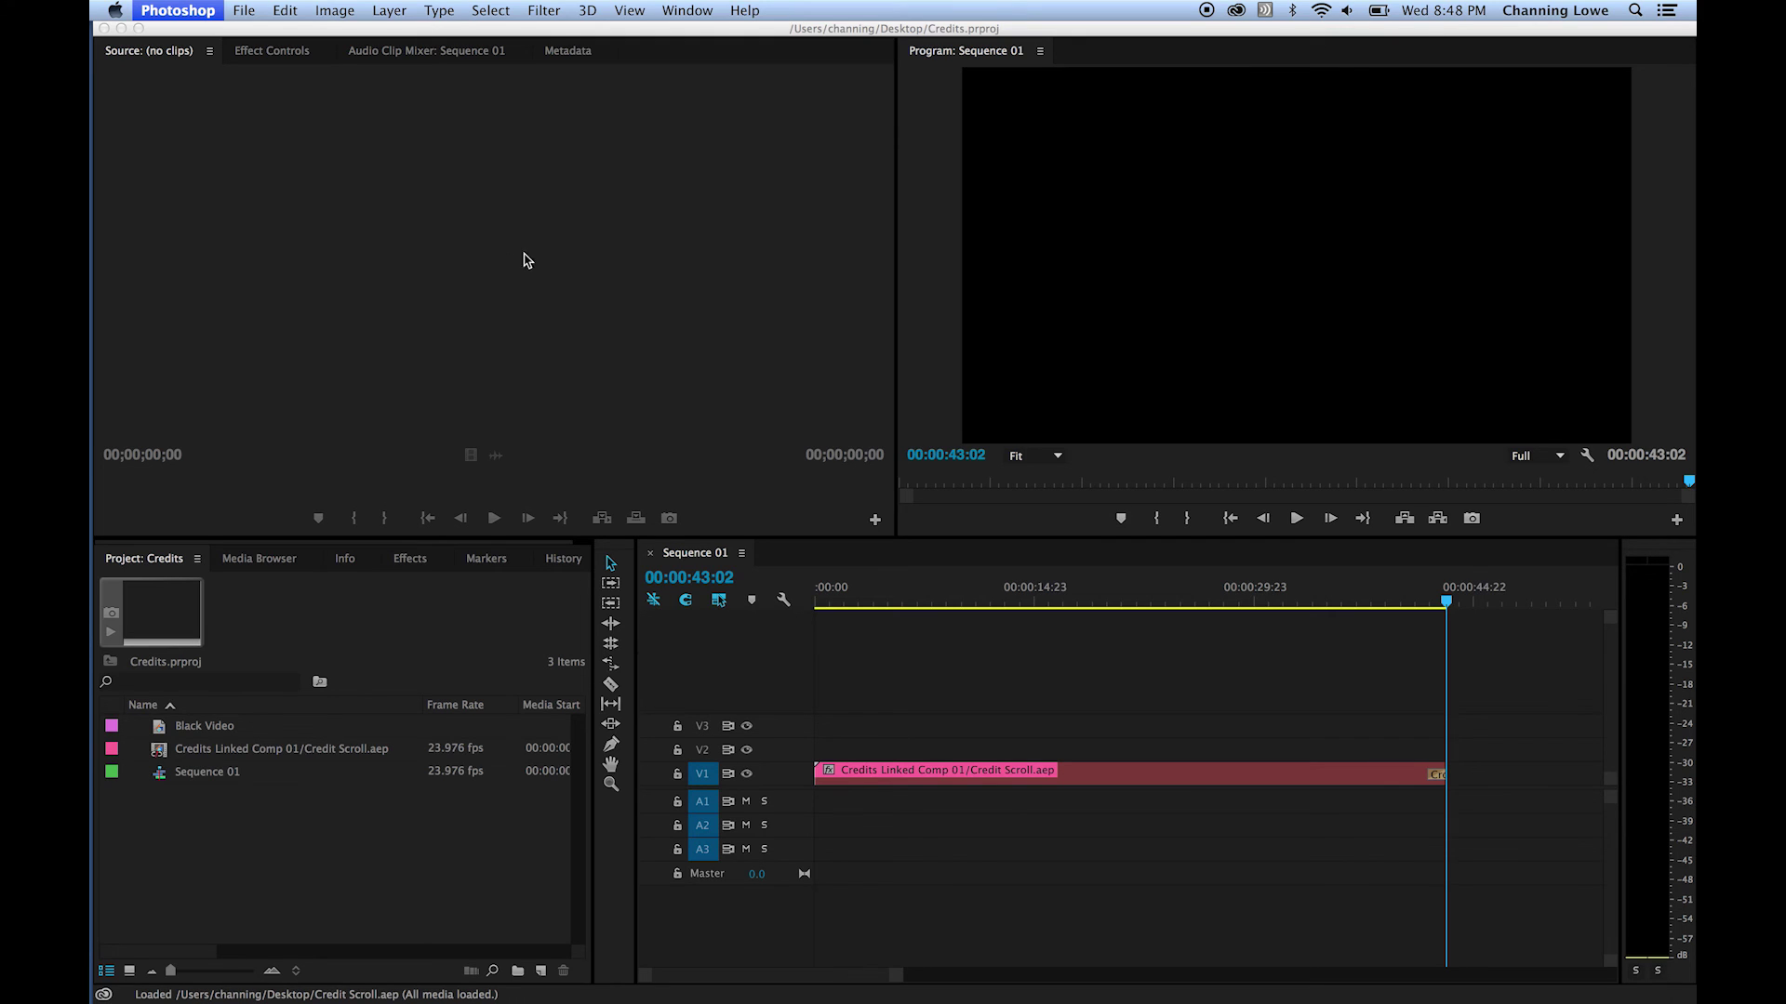
Switch to After Effects to check the updated closing credit in the composition, and return to Premiere Pro.
key(super+Tab)
key(super+Tab)
key(super+Tab)
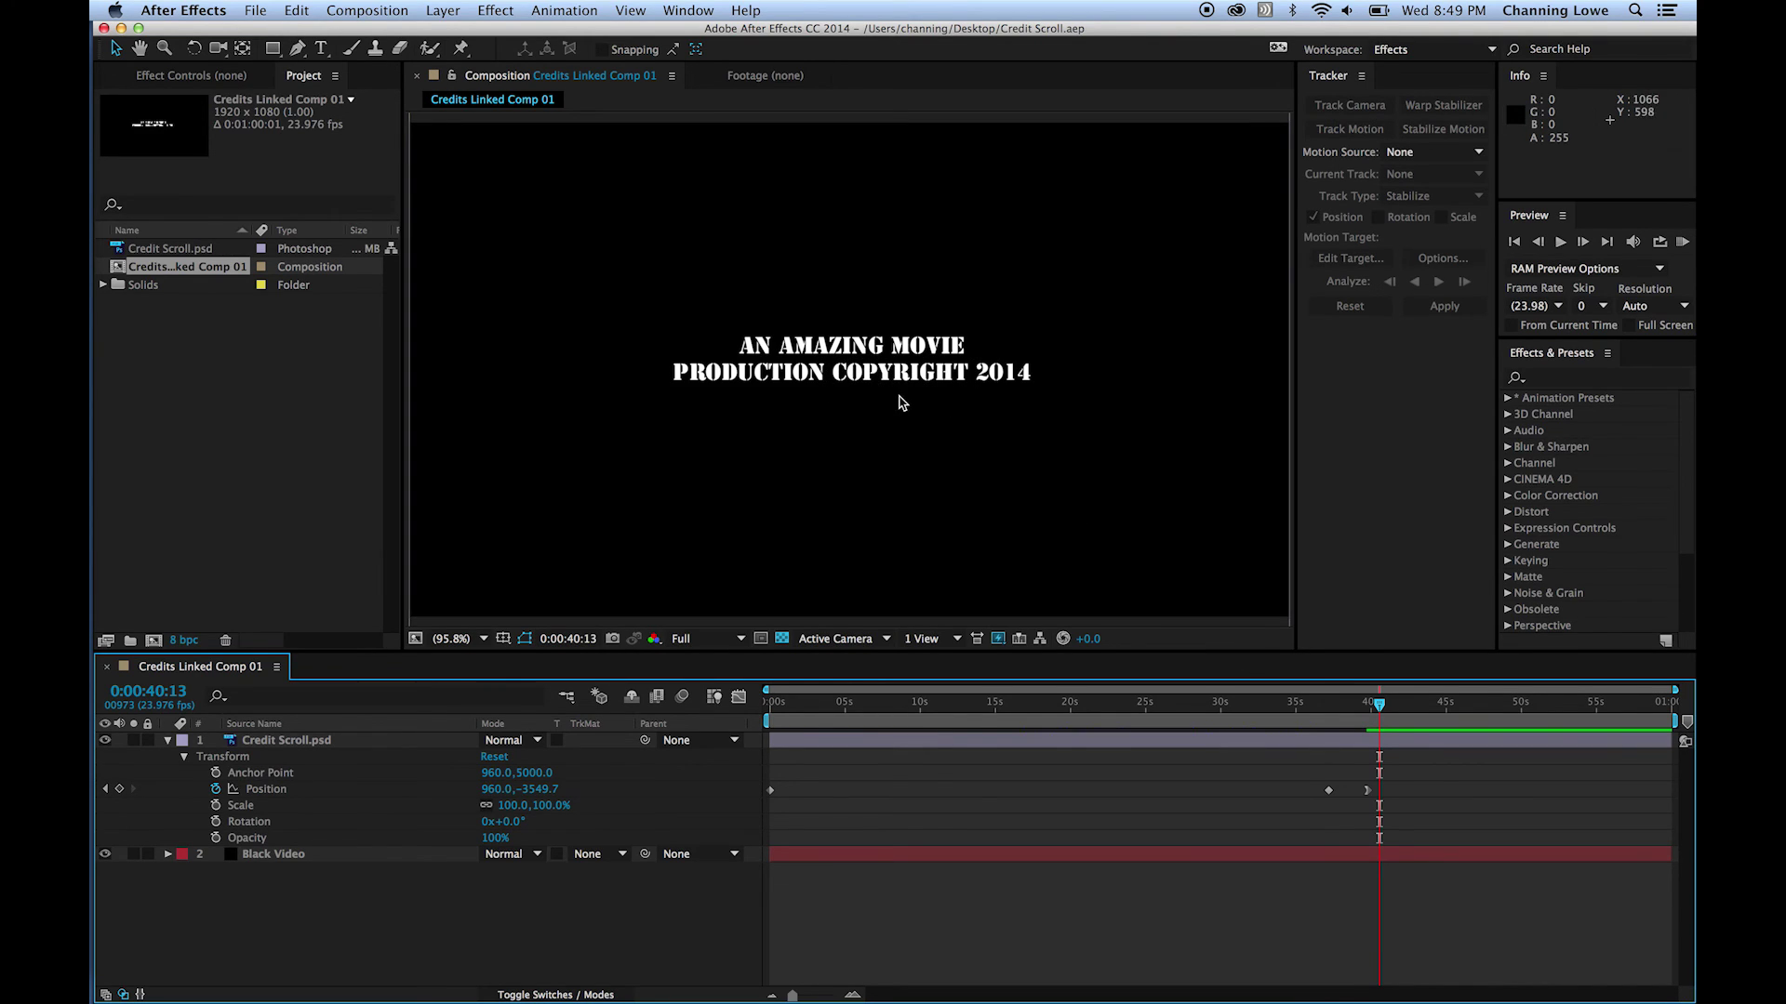
key(super+Tab)
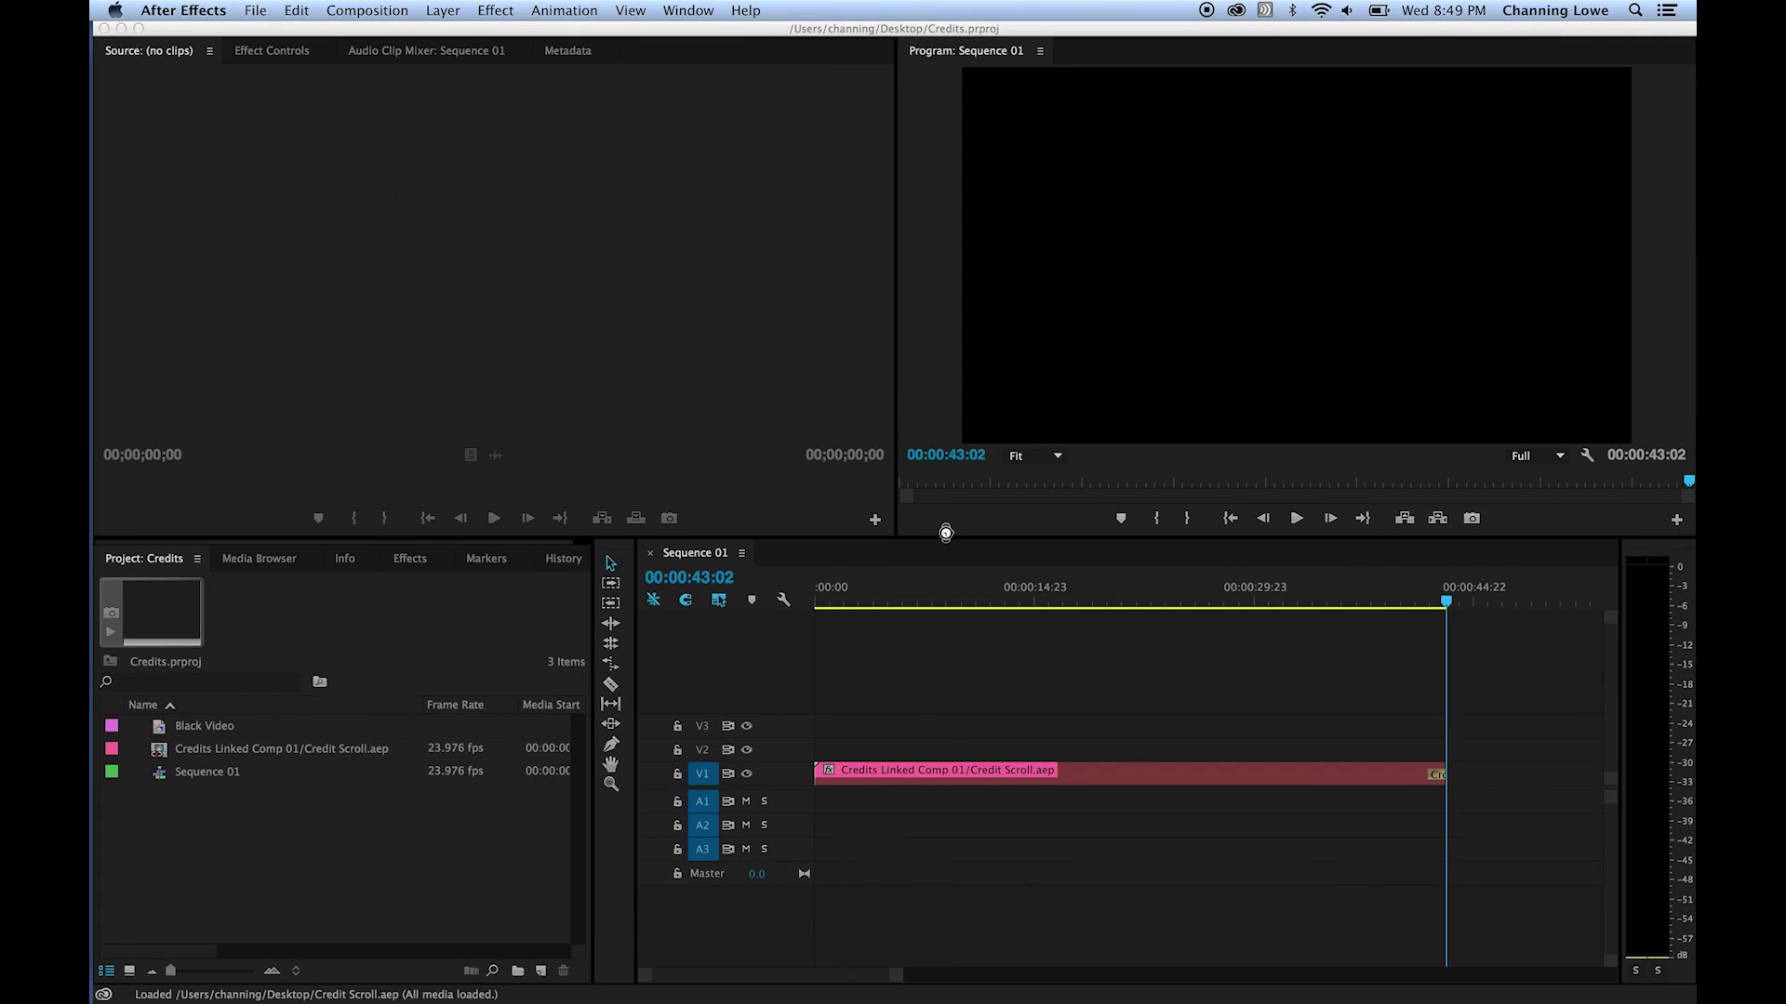
Relink the offline credits clip in Sequence 01 to Credit Scroll.aep on the Desktop and check the closing production credit at 00:00:39:20.
drag(1153, 600, 1101, 601)
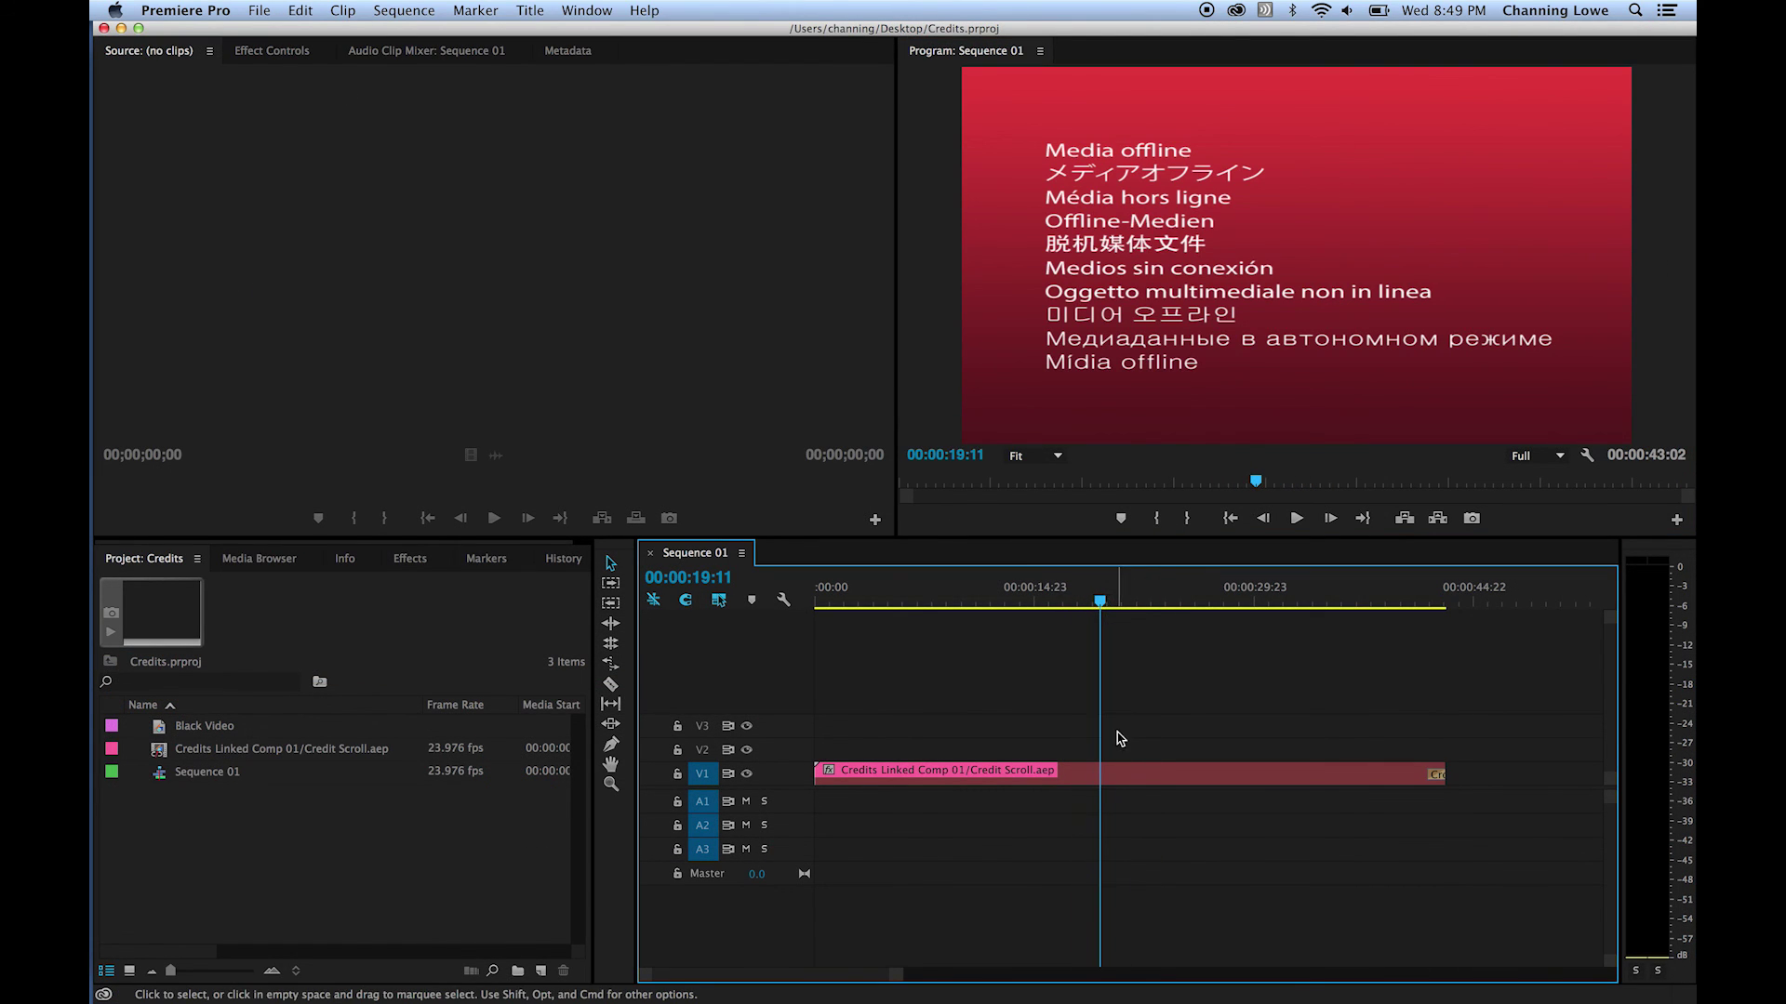
right_click(1108, 782)
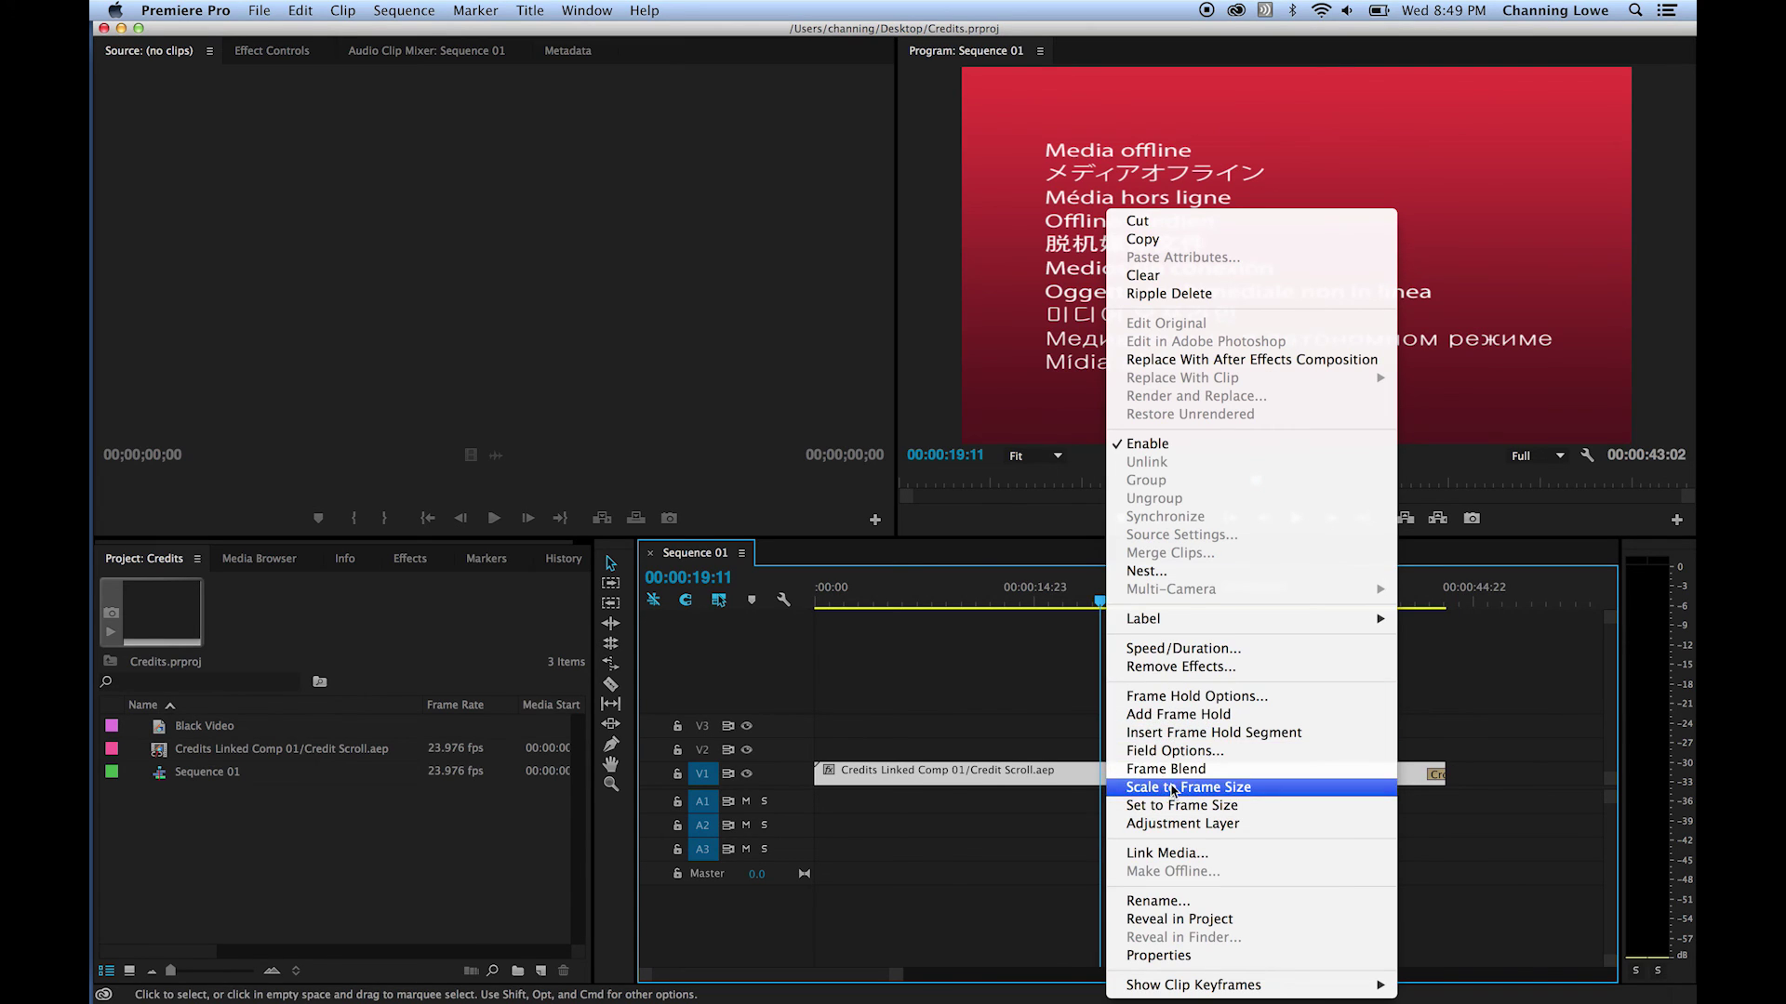
click(1176, 858)
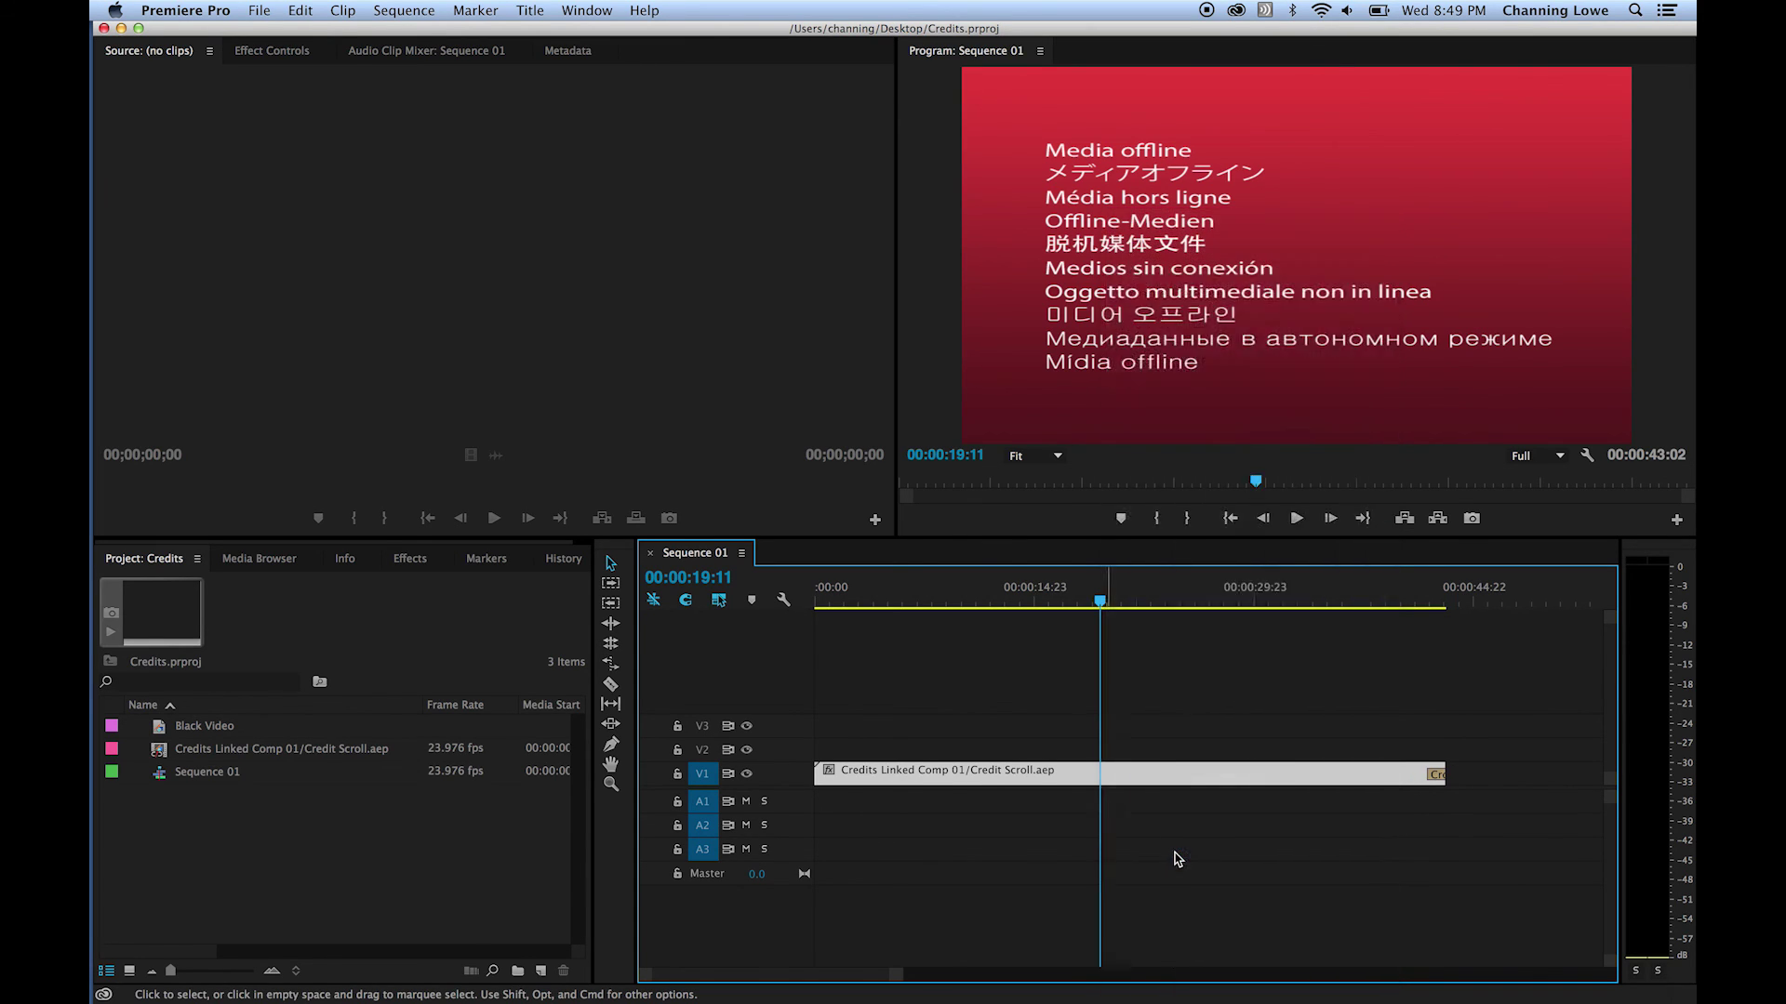
click(1328, 821)
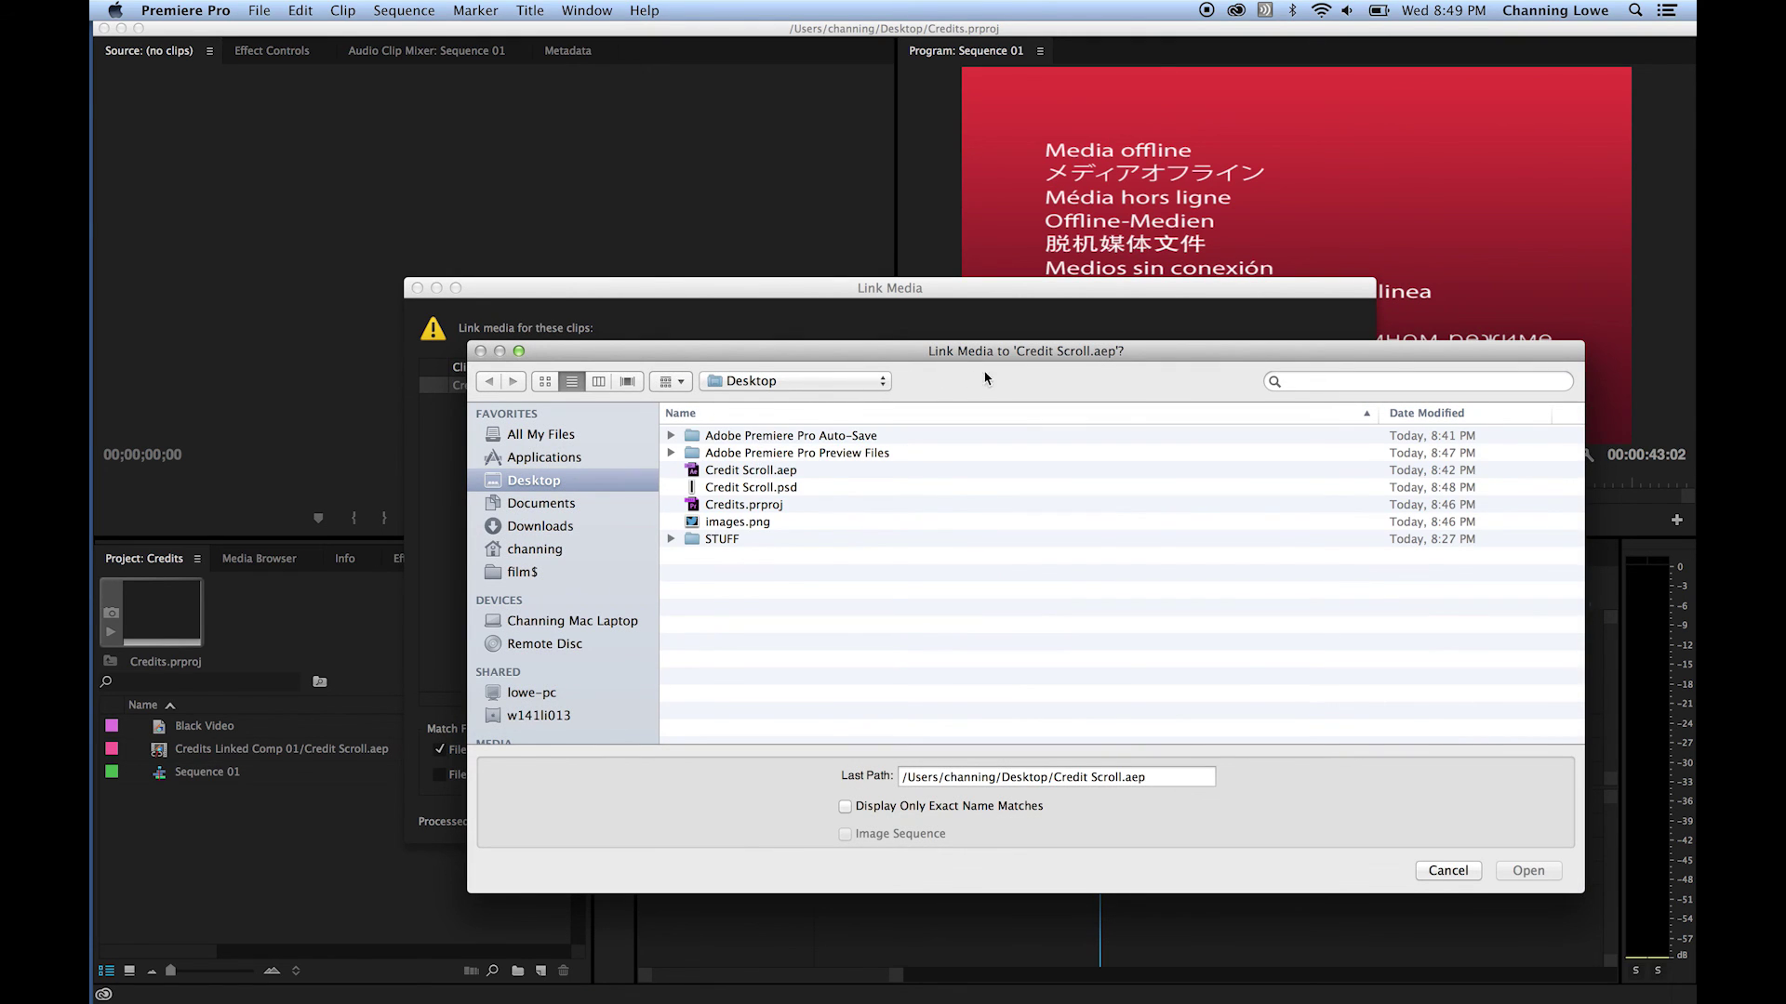
double_click(763, 470)
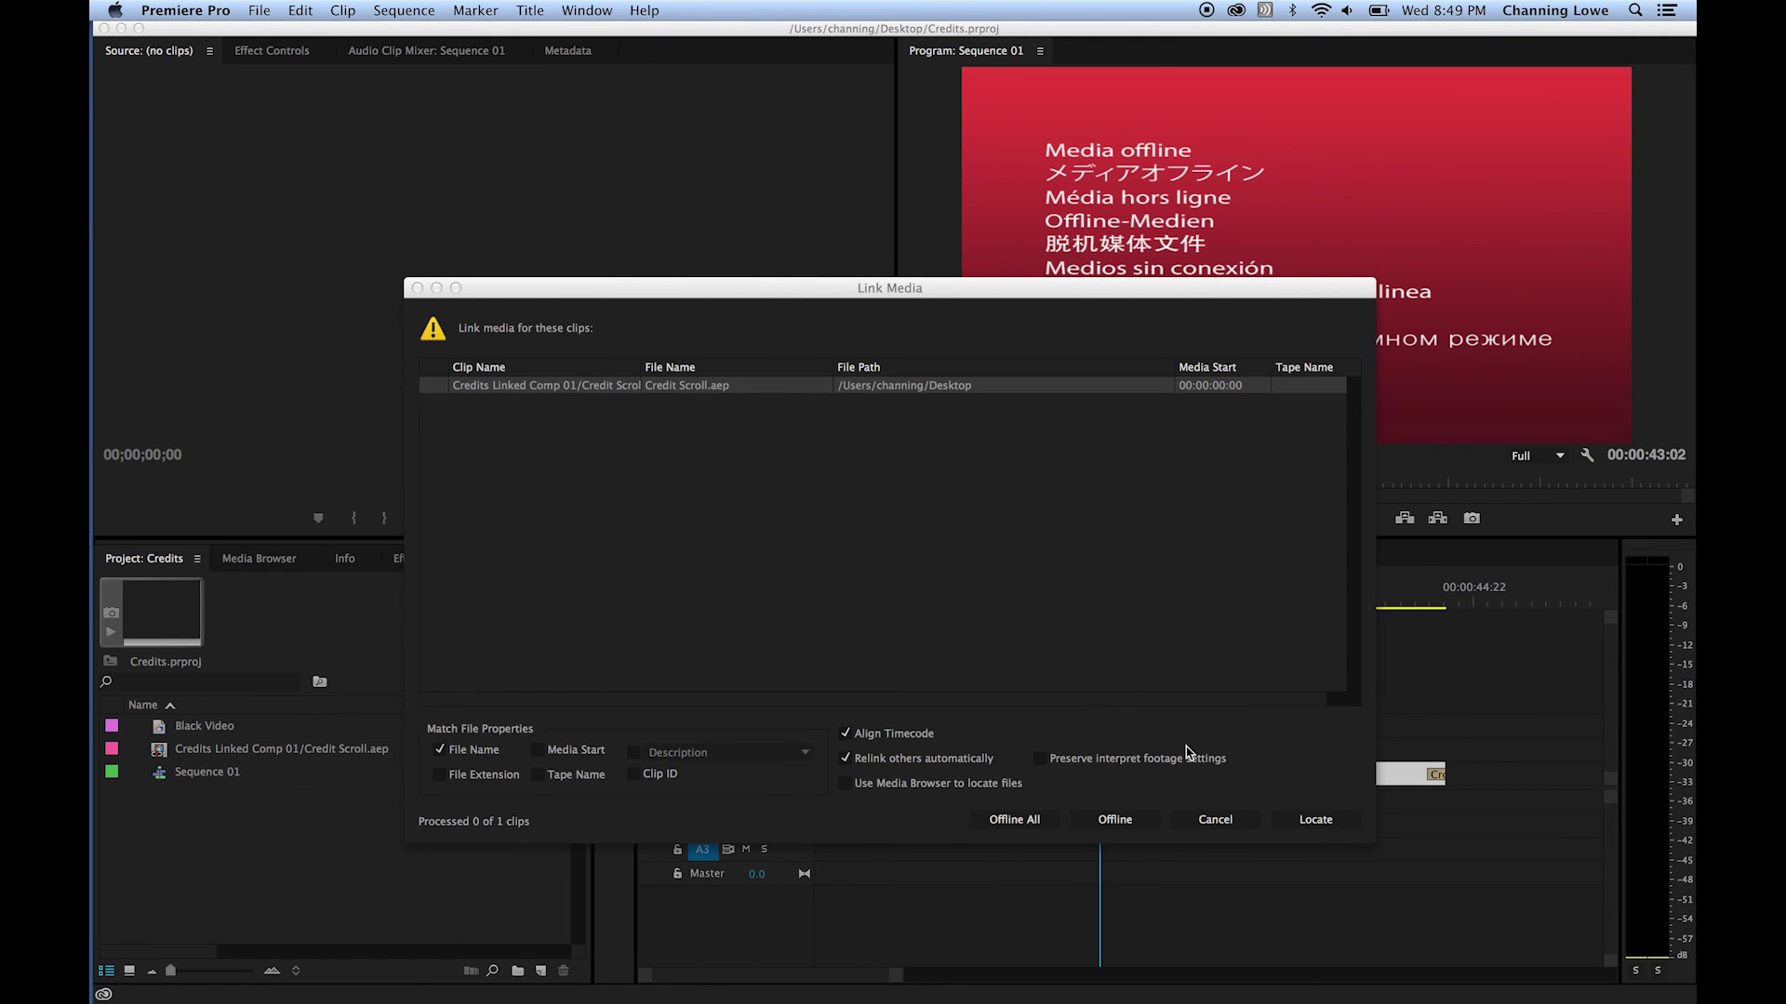
click(1307, 824)
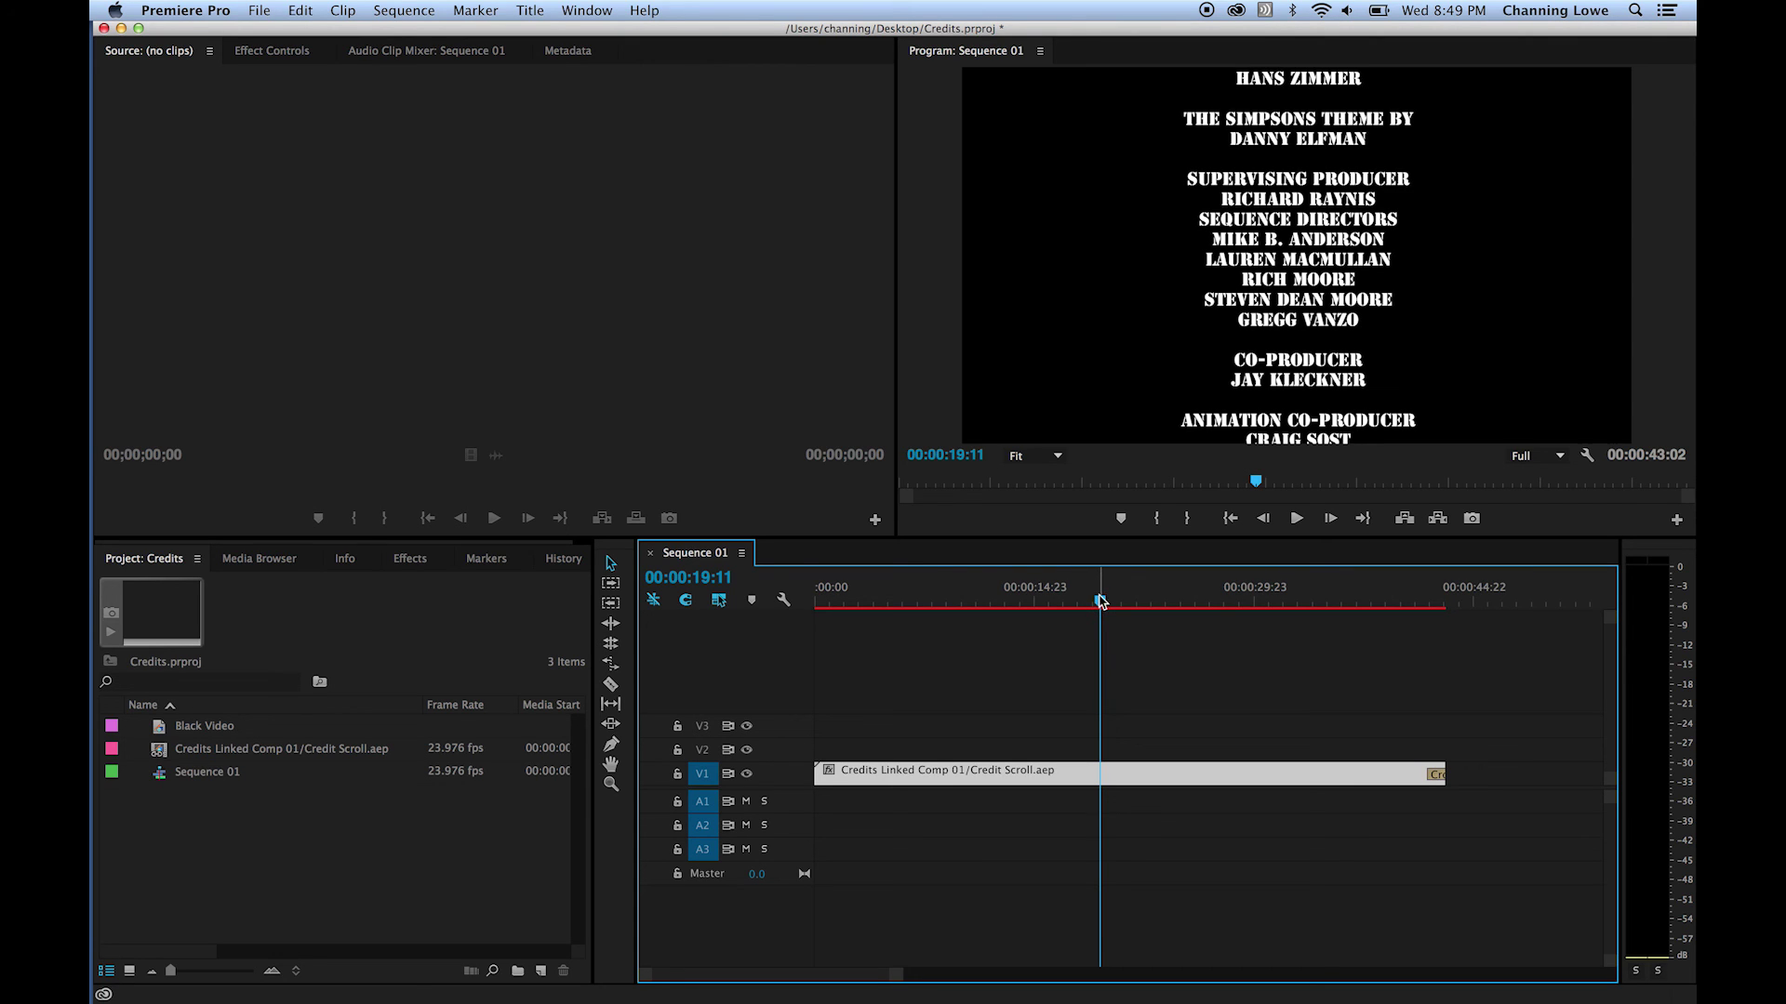
drag(1101, 602, 1401, 630)
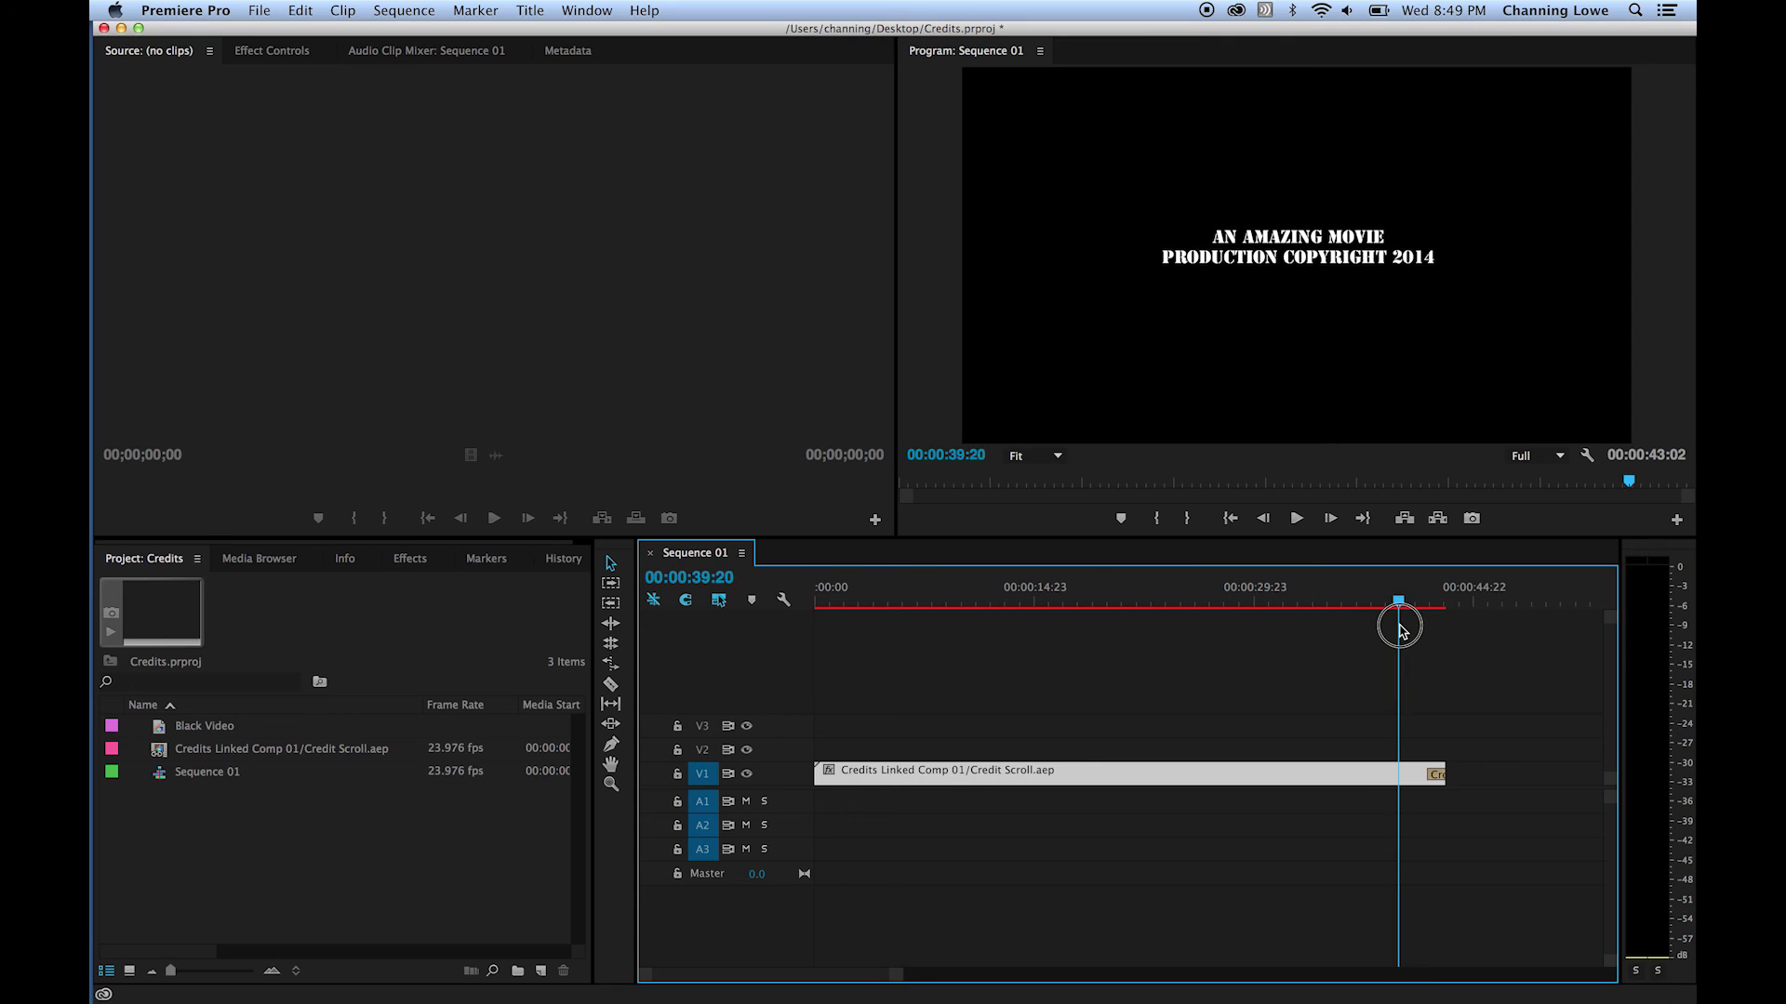